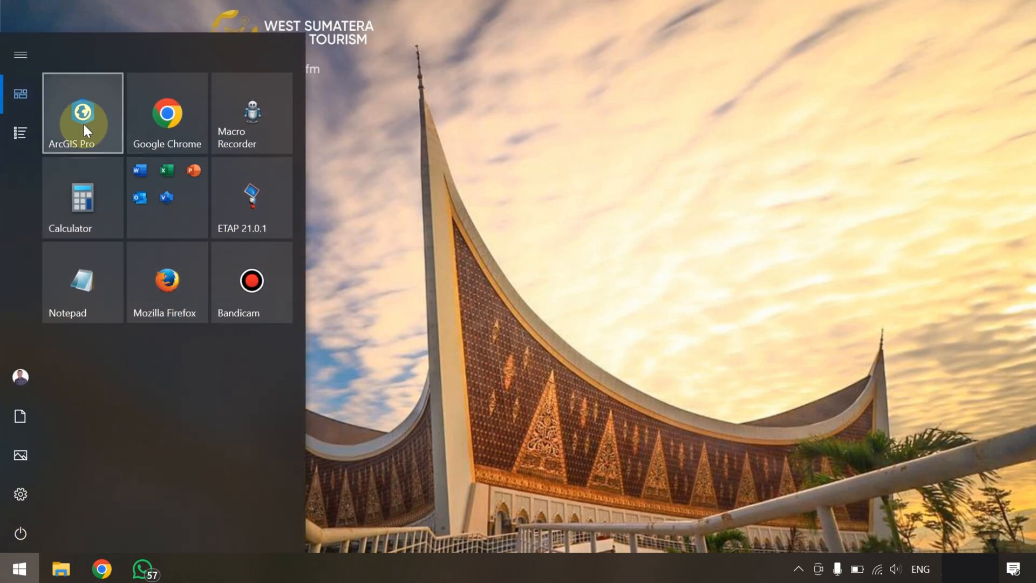
Start ArcGIS Pro and create a new map project named MyProject in the Desktop folder
left_click(83, 122)
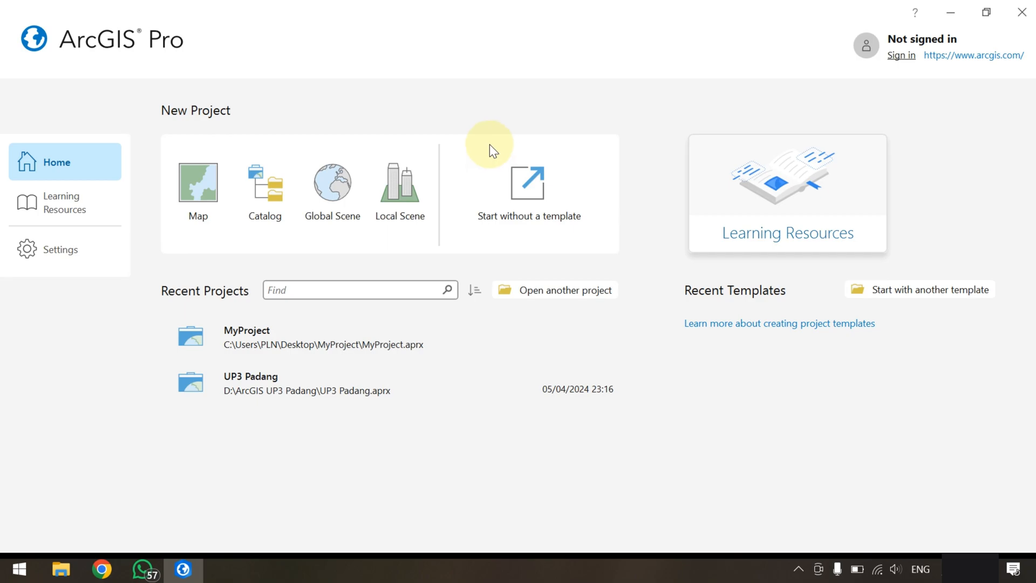
left_click(200, 190)
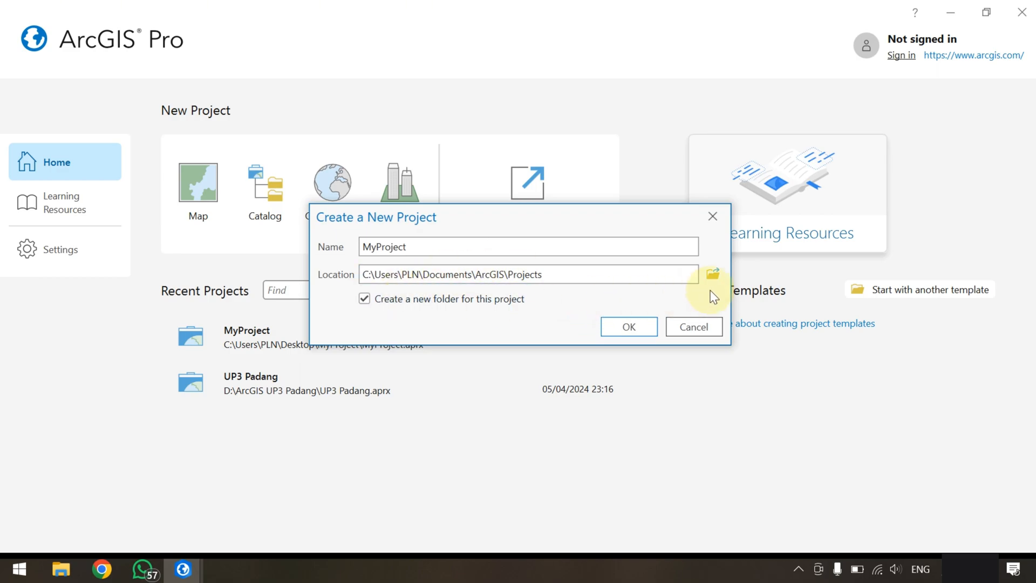
left_click(713, 274)
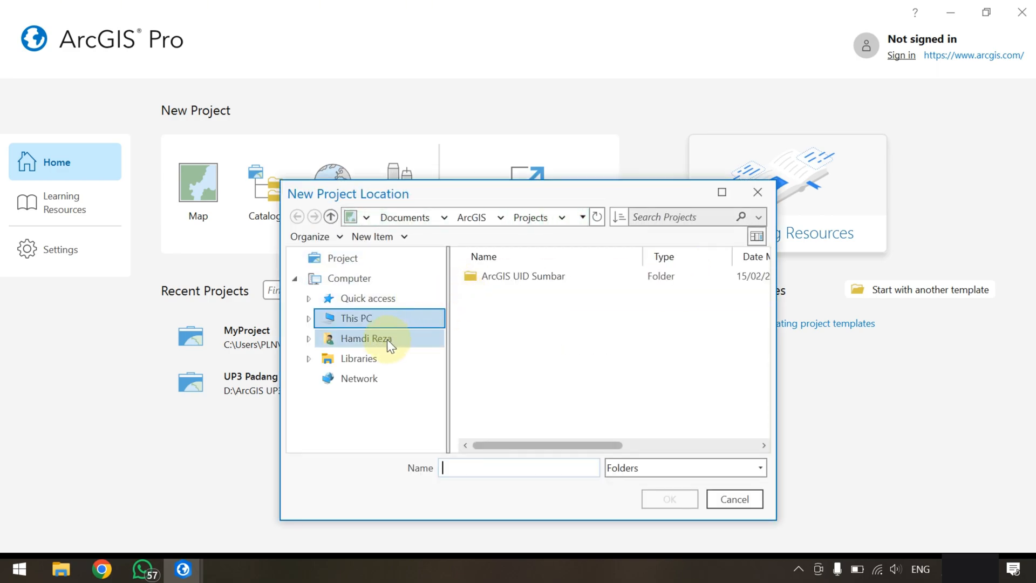
left_click(373, 323)
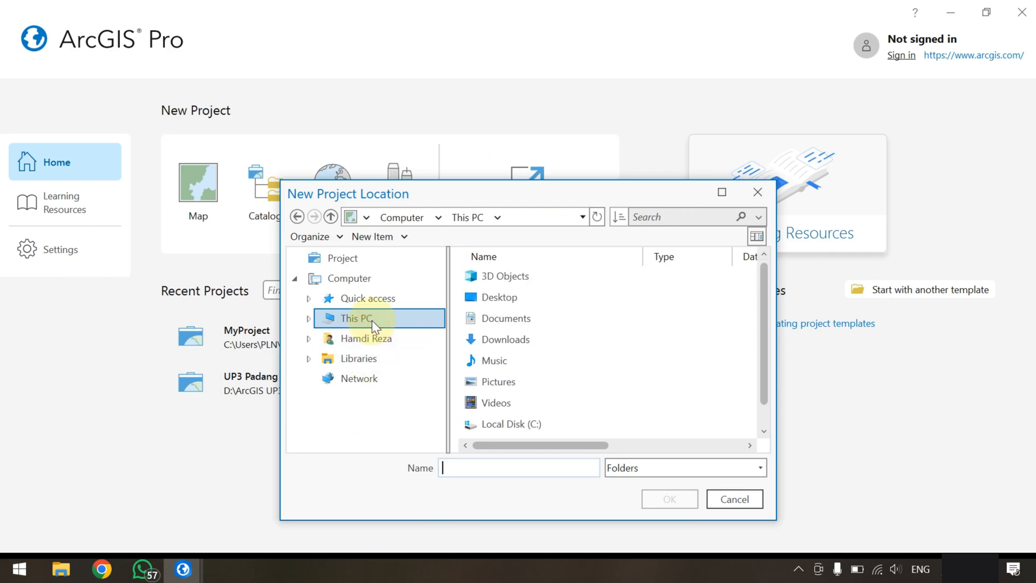
double_click(504, 297)
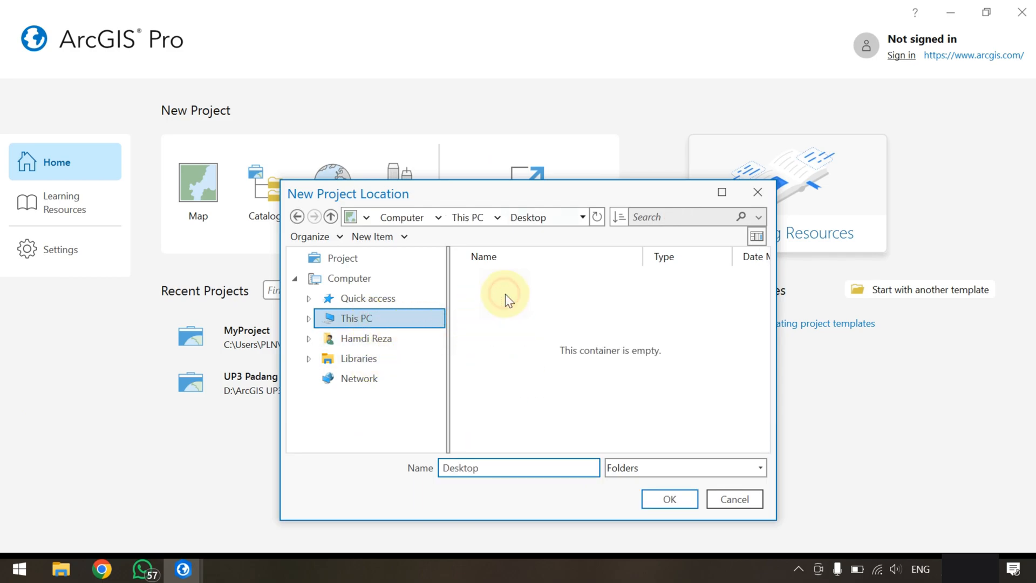
left_click(663, 499)
left_click(631, 326)
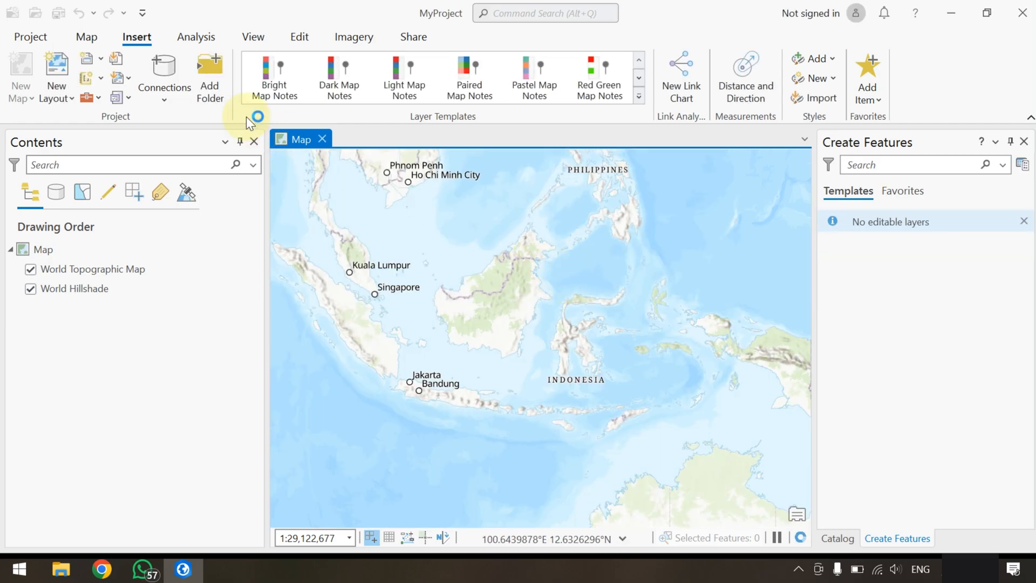
Change the map's basemap to Imagery
left_click(87, 36)
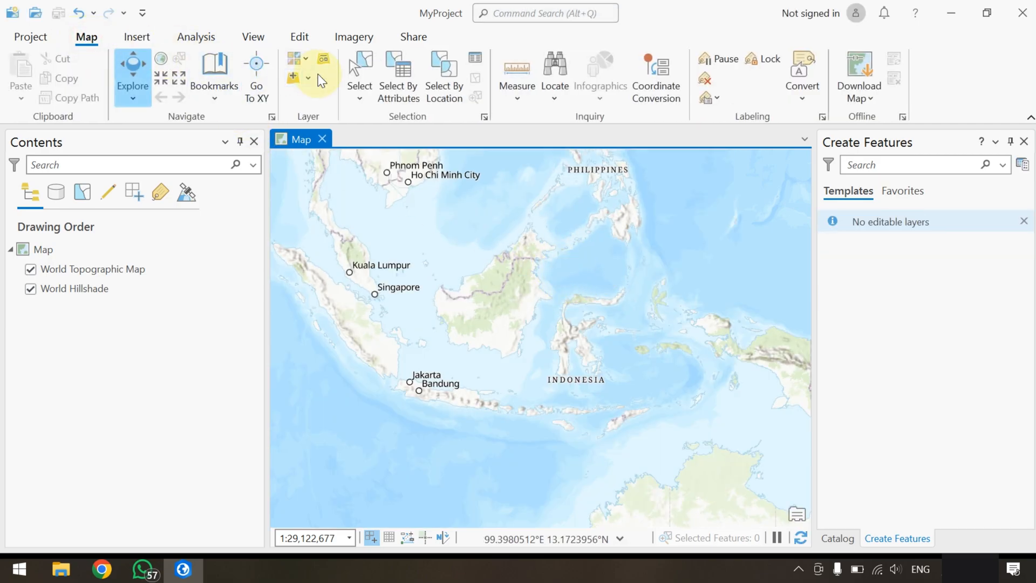
left_click(298, 60)
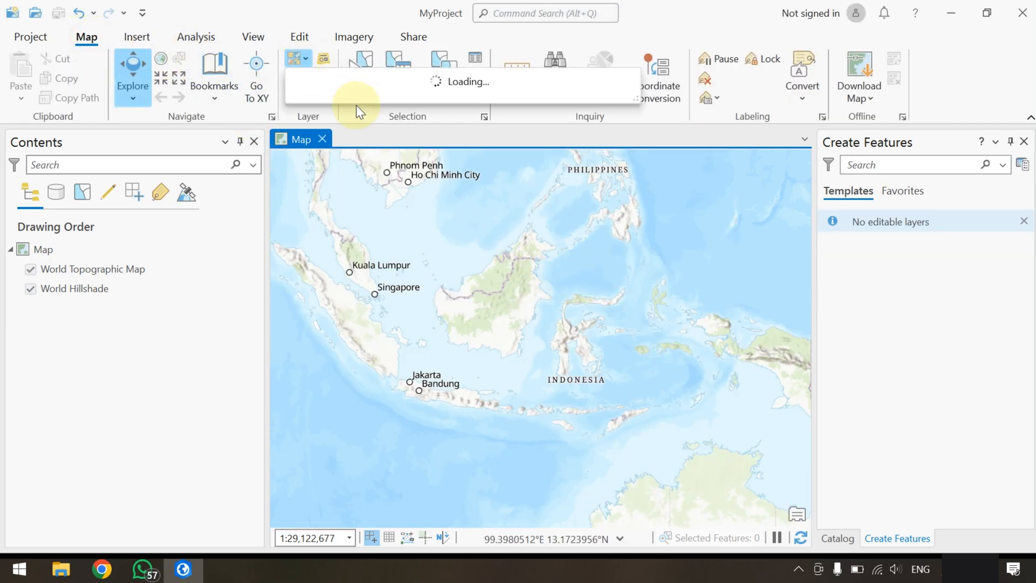
left_click(335, 128)
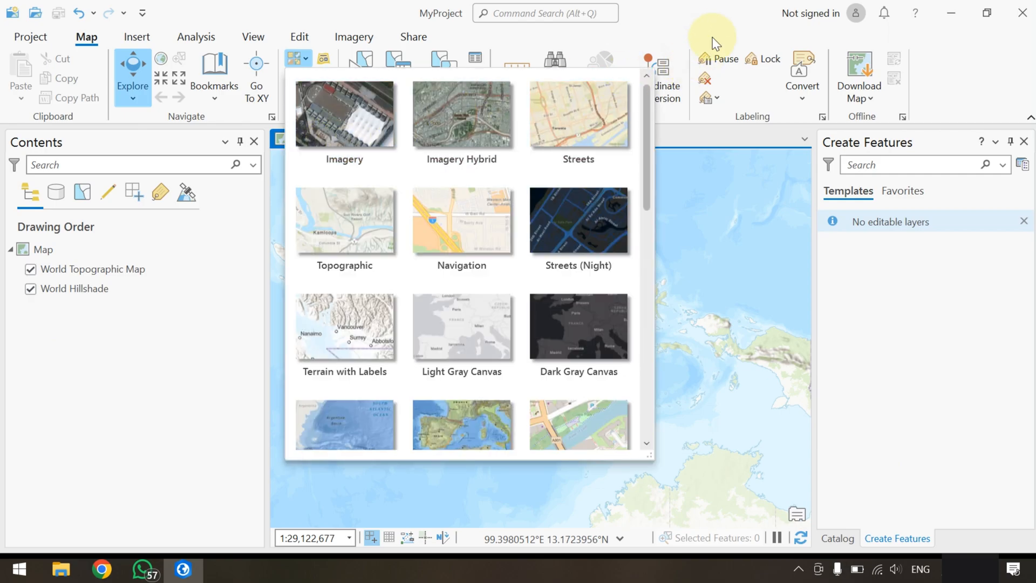
scroll(318, 311, "down", 5)
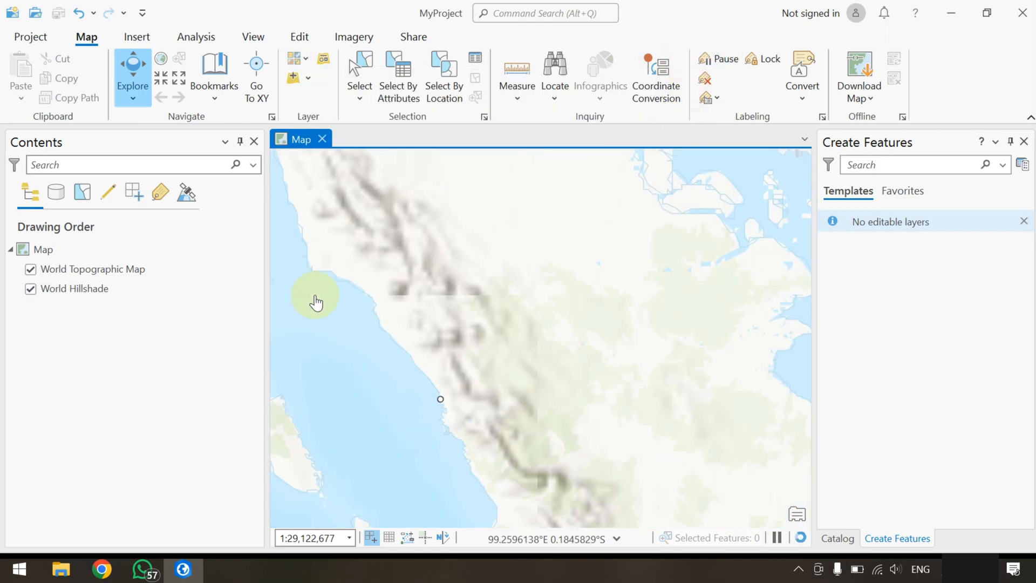
scroll(424, 341, "down", 3)
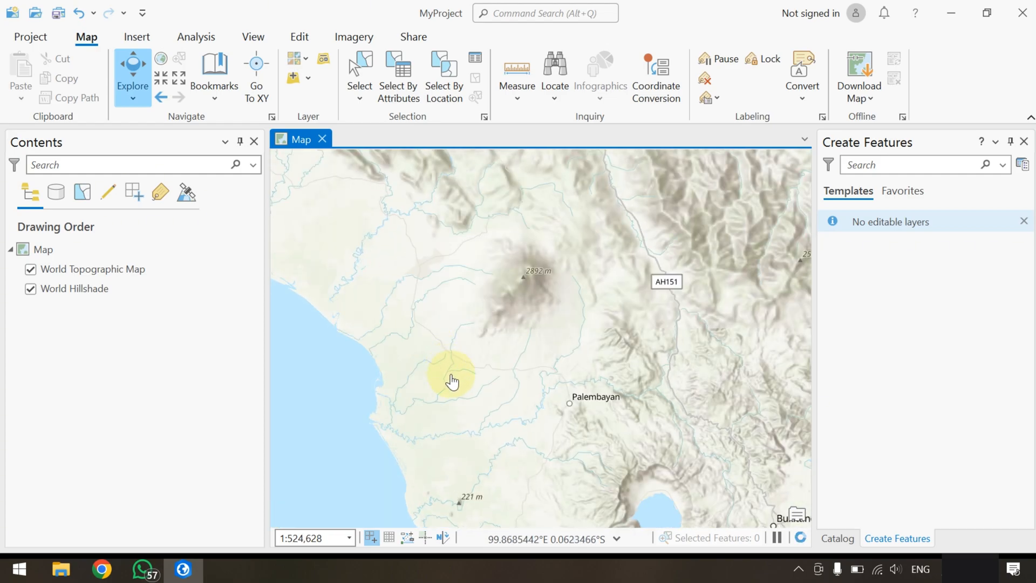
left_click_drag(413, 370, 442, 227)
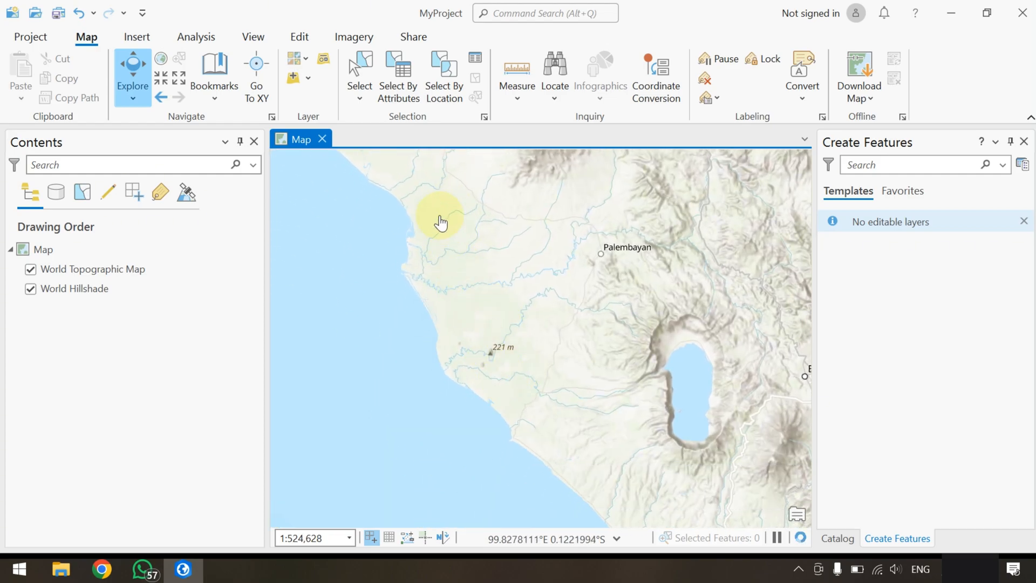
left_click(295, 58)
left_click(335, 113)
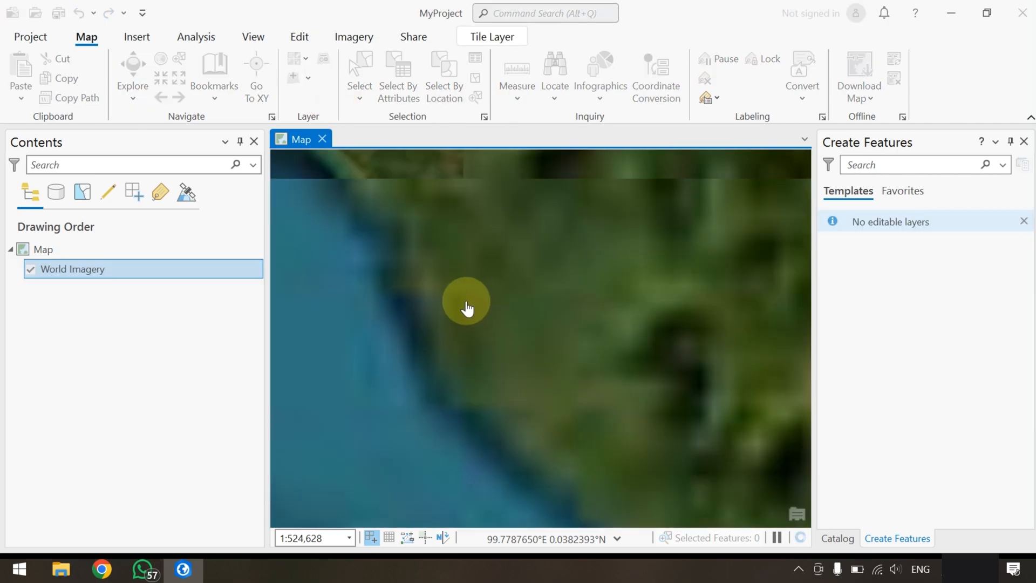
Examine the World Imagery basemap from Sumatra's west coast down to the large four-pointed roof building in the city
scroll(507, 356, "down", 3)
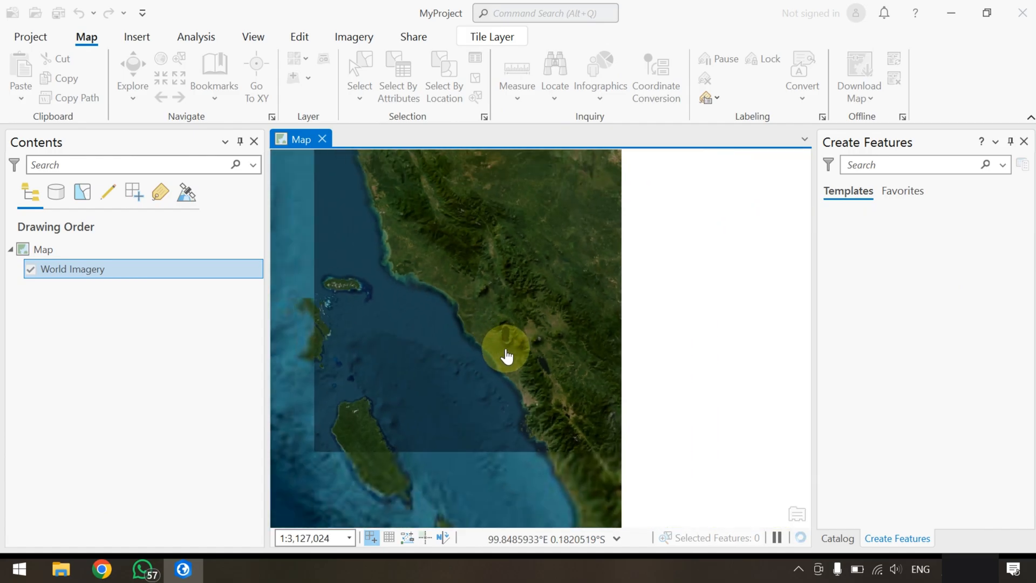
scroll(464, 346, "up", 4)
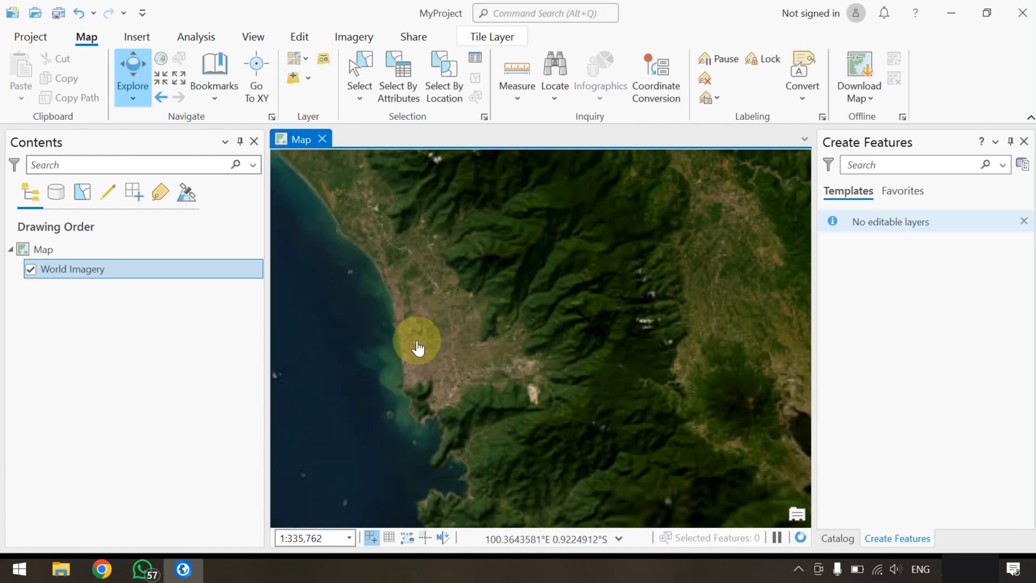
scroll(417, 348, "up", 4)
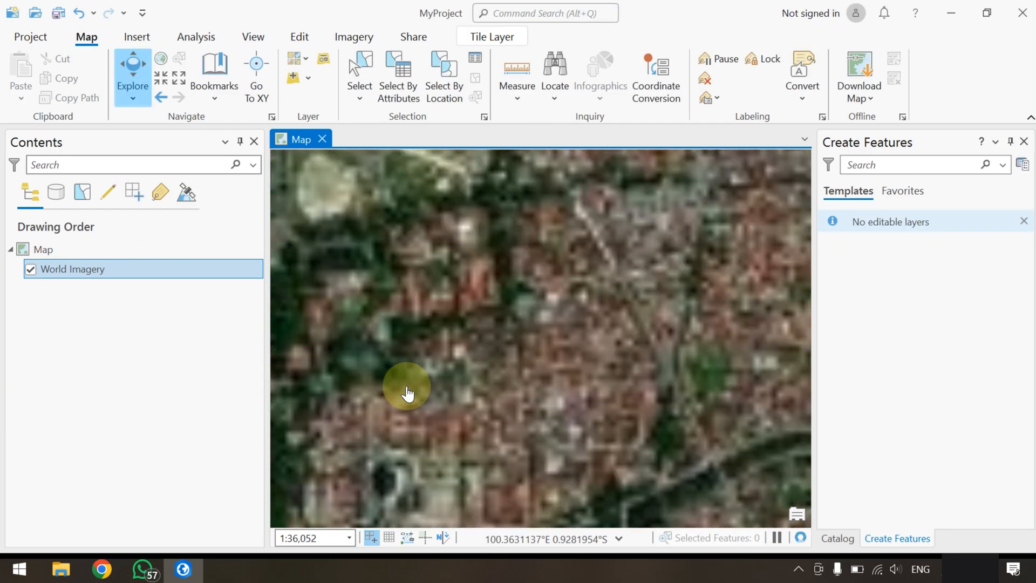
scroll(408, 393, "up", 4)
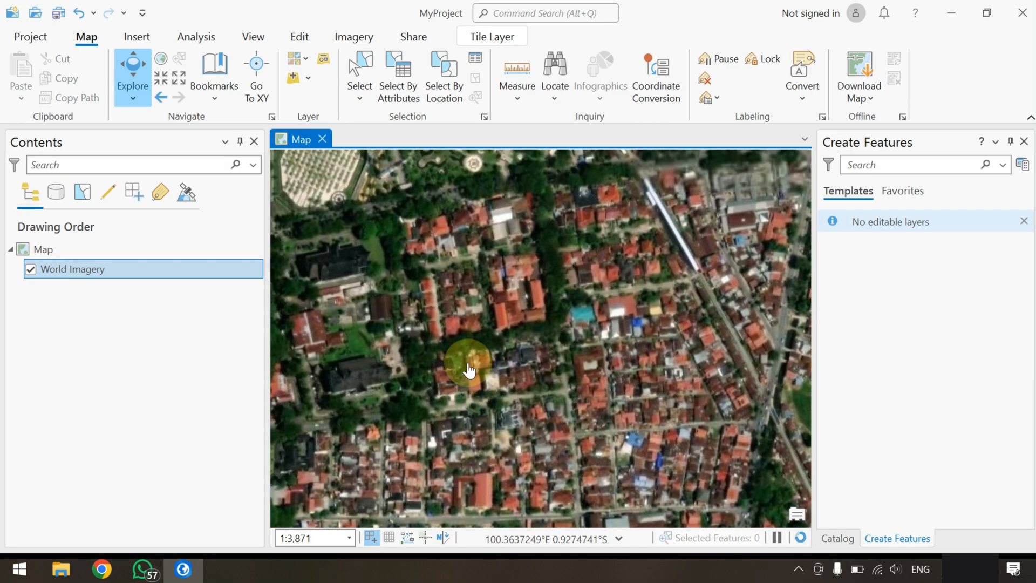
left_click_drag(462, 342, 496, 435)
left_click_drag(493, 370, 494, 436)
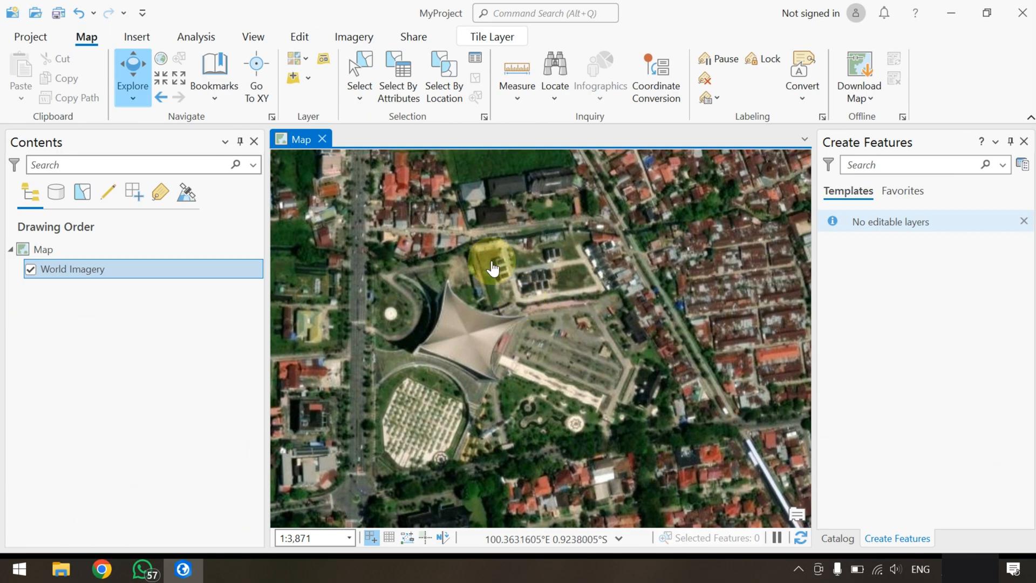
Add the Google Maps Satellite.lyr layer file from the ArcGIS Pro Installer folder to the map
left_click(308, 81)
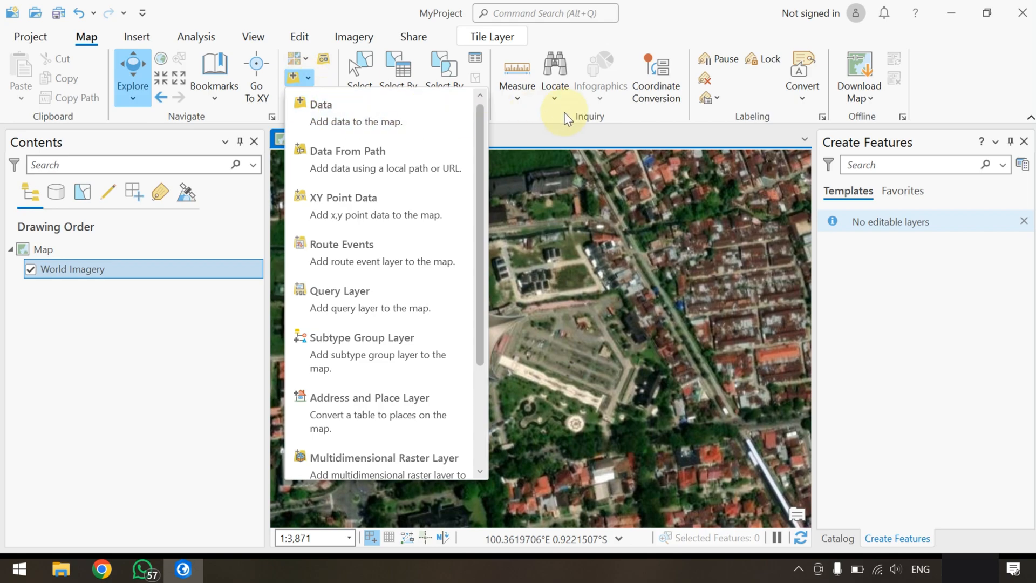
left_click(326, 110)
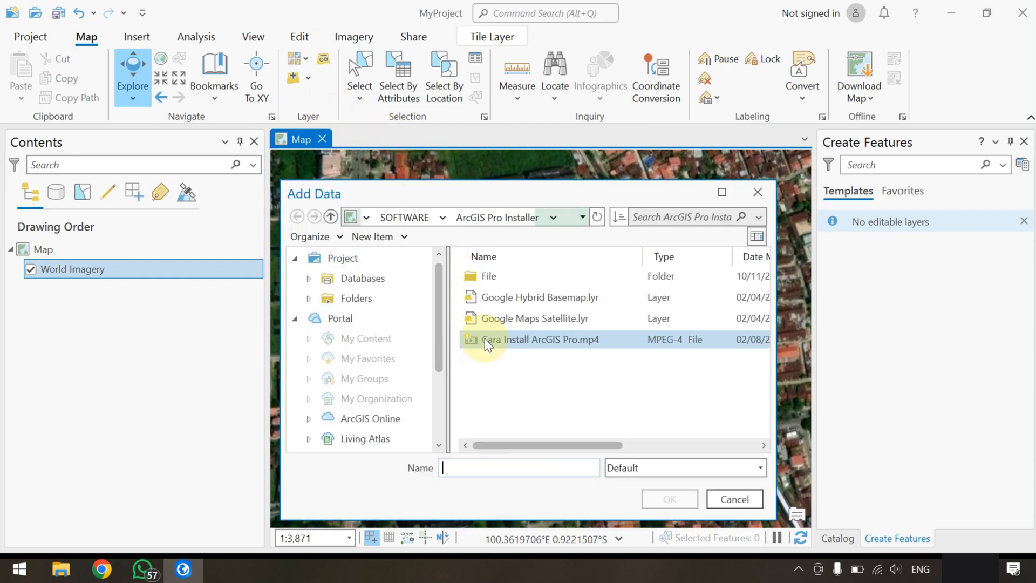
left_click(533, 297)
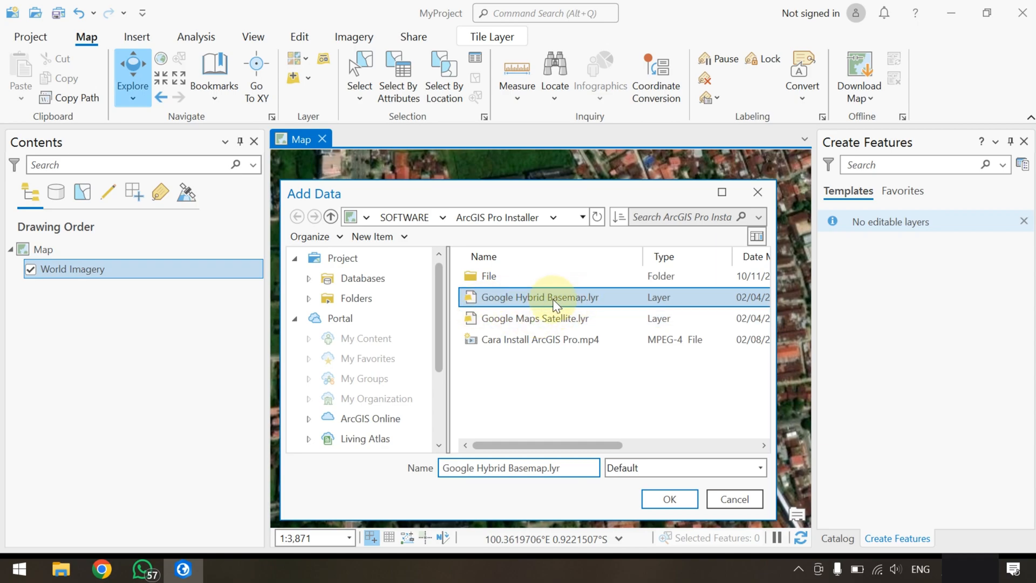
left_click(561, 318)
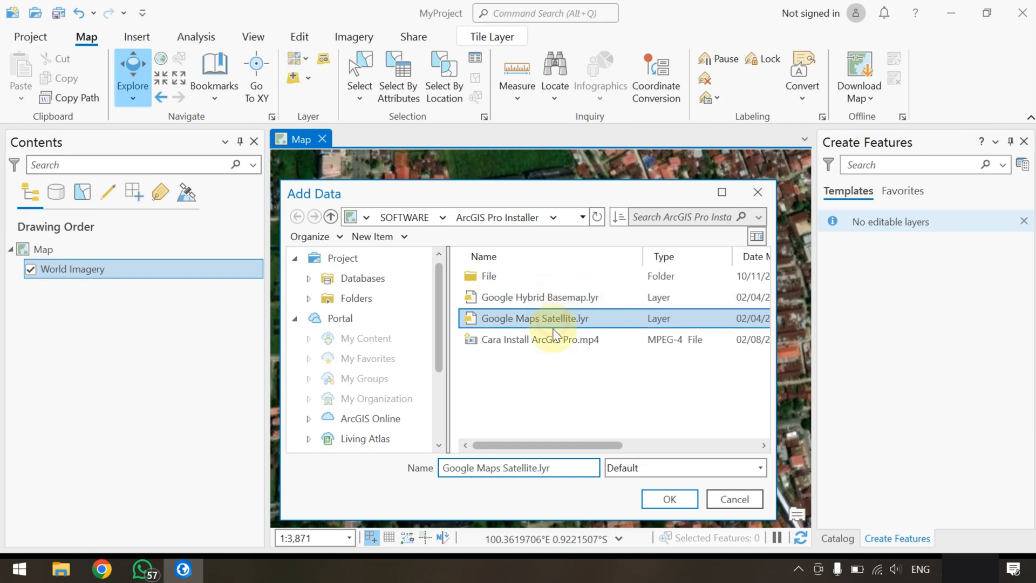
left_click(669, 499)
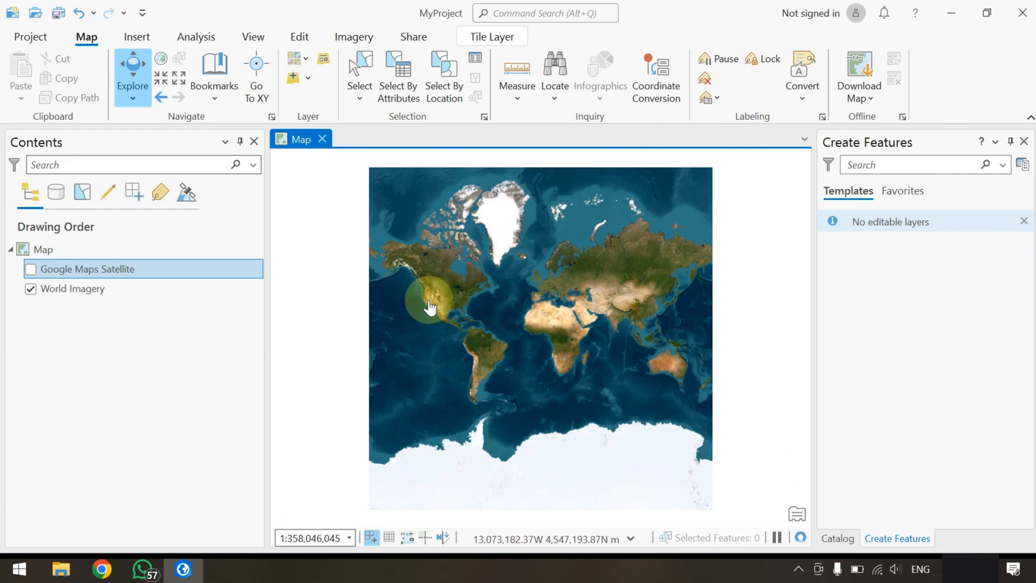
Examine the World Imagery along Sumatra's west coast, from the whole-world view down to the coastal farmland
left_click_drag(578, 324, 488, 326)
scroll(527, 345, "up", 5)
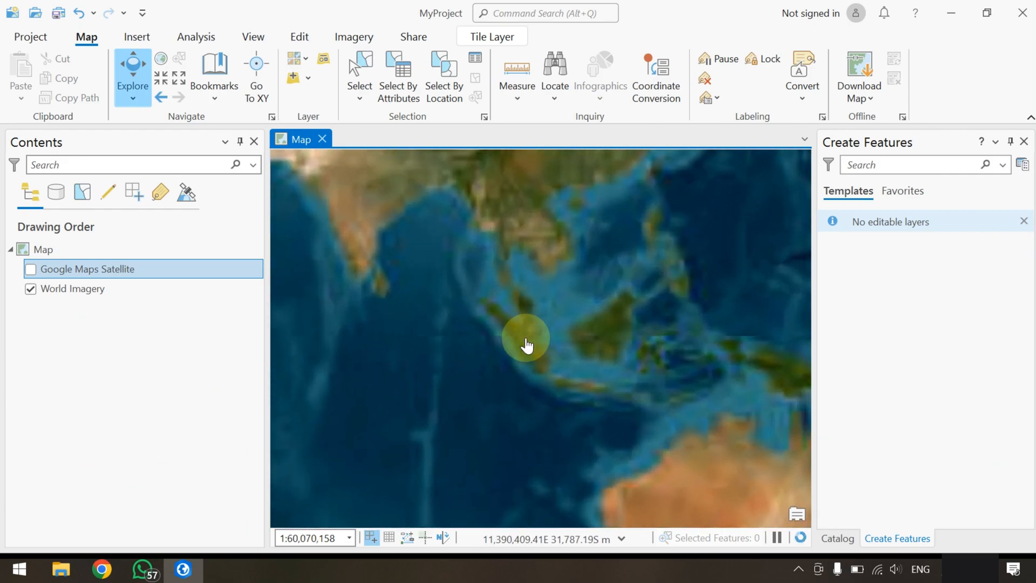
scroll(525, 343, "up", 3)
scroll(465, 343, "up", 5)
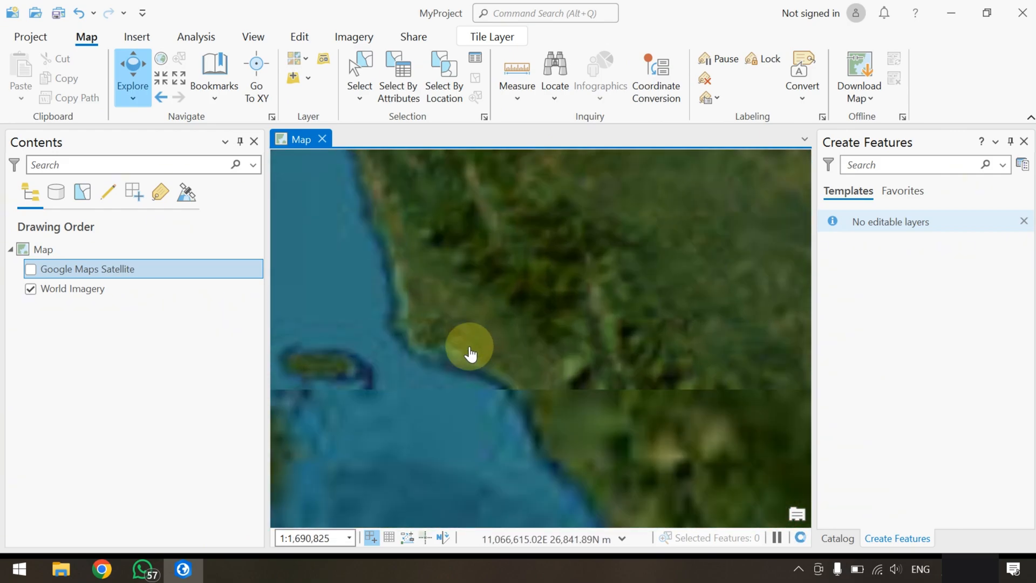
left_click_drag(419, 286, 522, 403)
left_click_drag(491, 287, 483, 319)
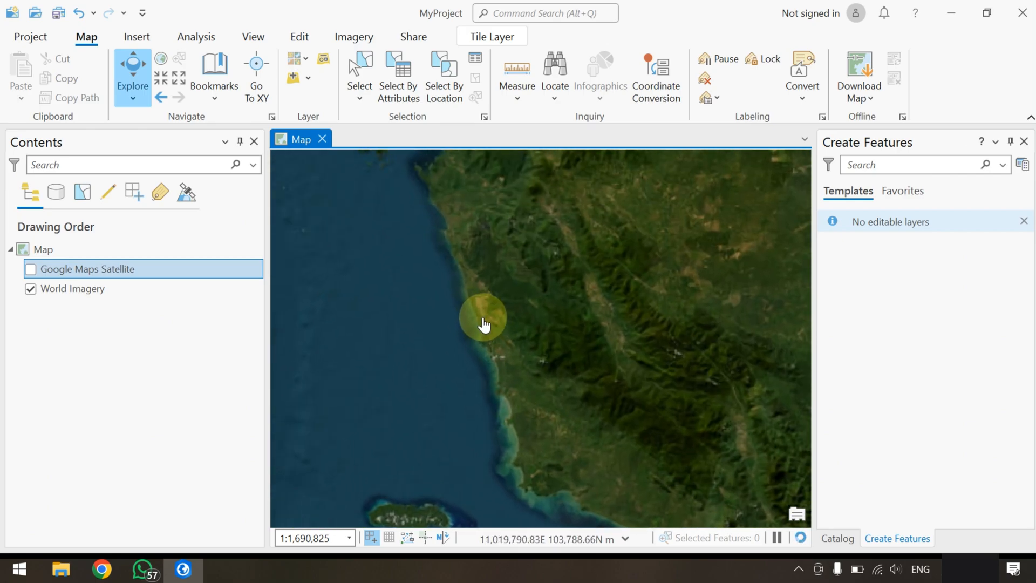
scroll(484, 324, "up", 5)
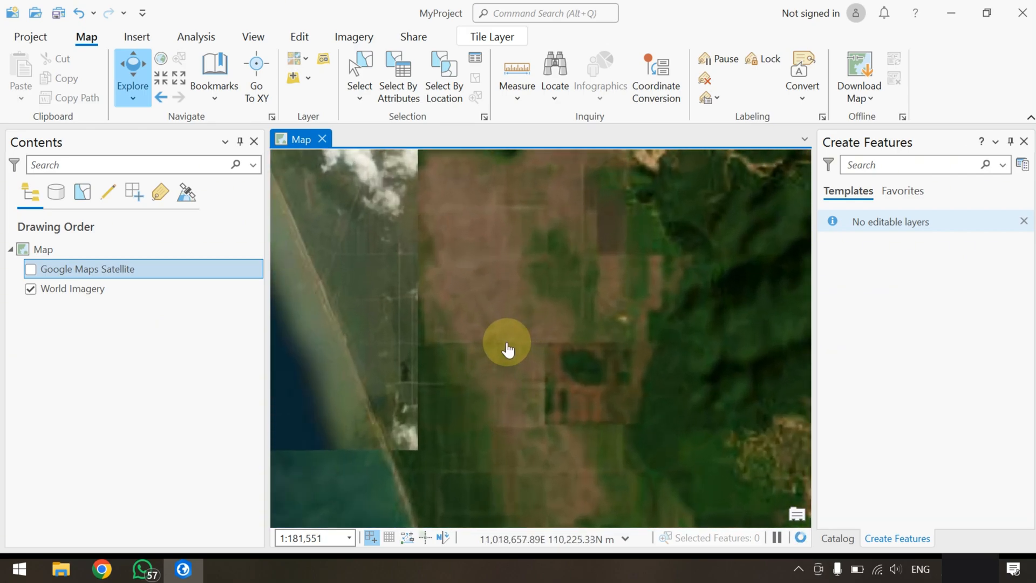
left_click_drag(457, 305, 573, 376)
scroll(533, 339, "down", 3)
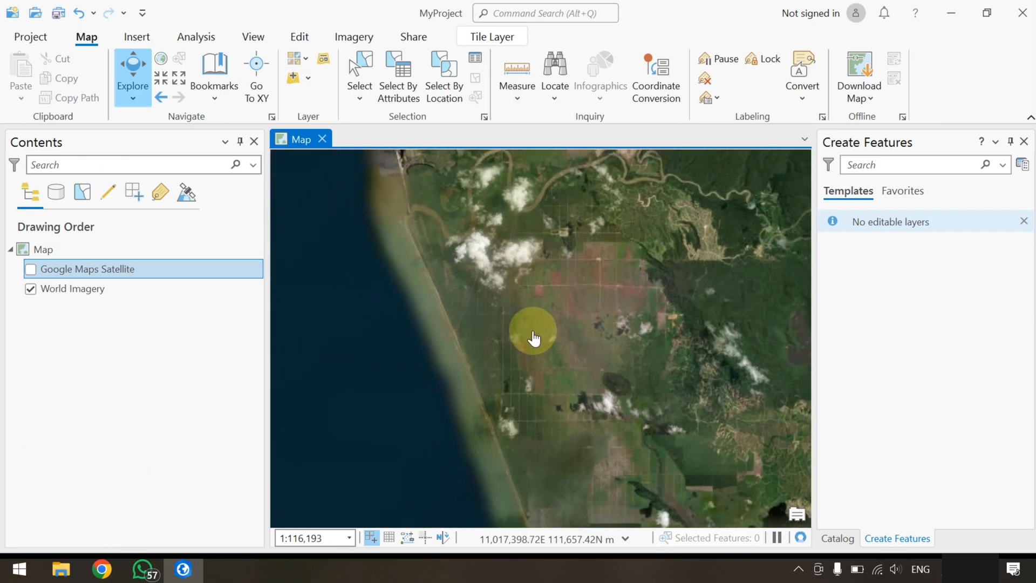
scroll(534, 338, "down", 4)
left_click_drag(540, 332, 508, 254)
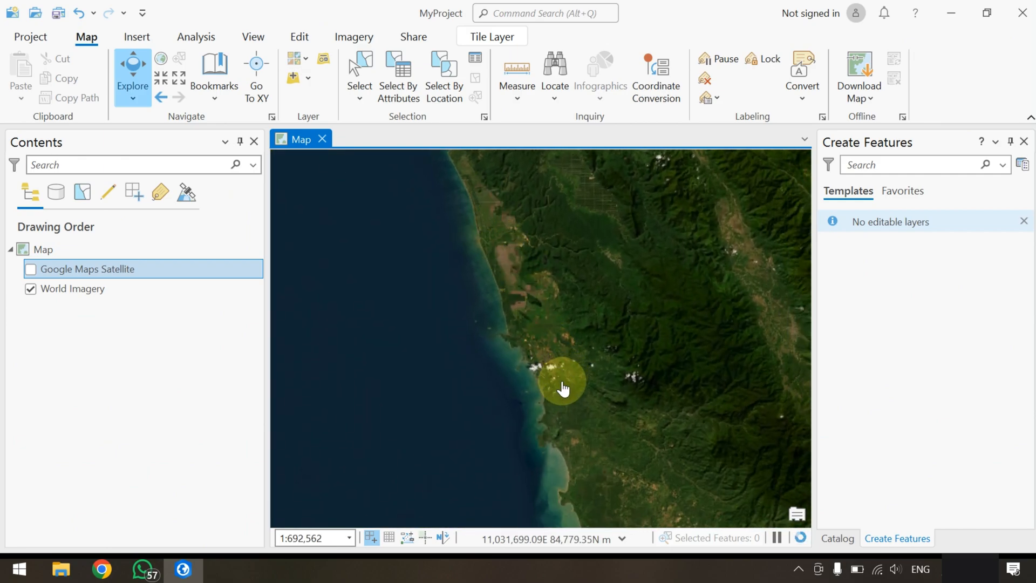
scroll(571, 487, "down", 4)
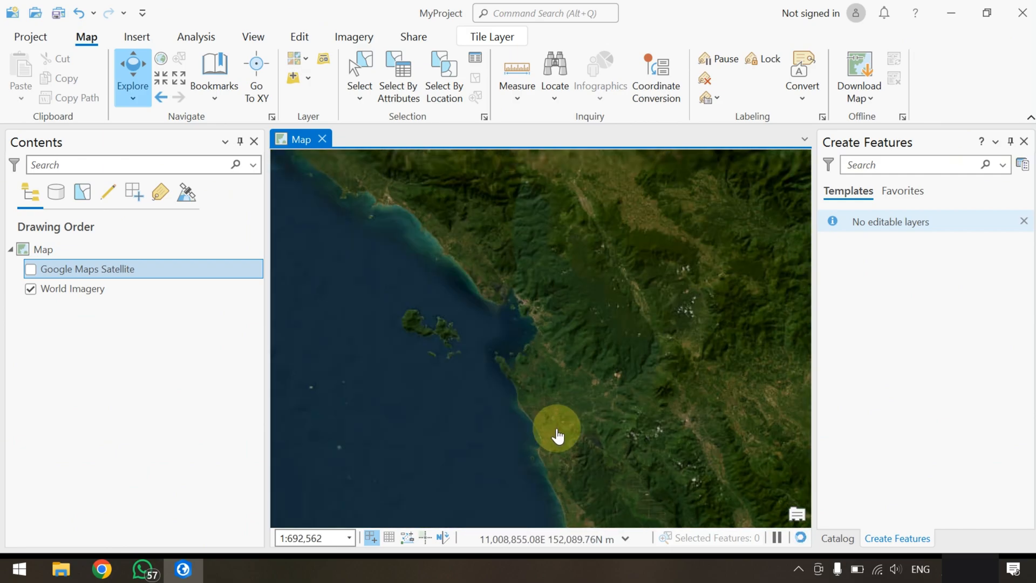
left_click_drag(593, 441, 487, 233)
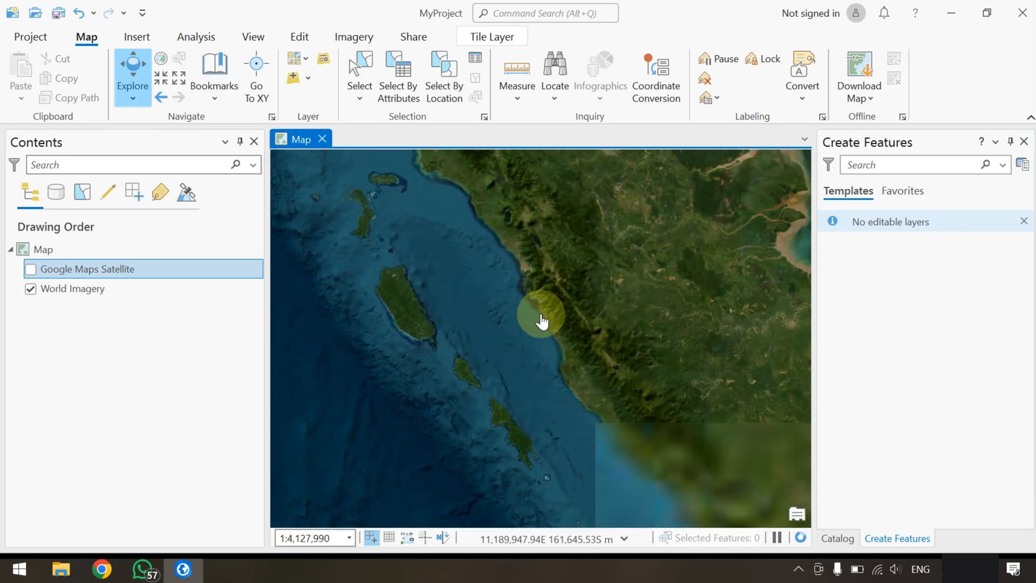
Examine the World Imagery at building level in the coastal city, around the railway and the canal neighbourhood
scroll(544, 337, "up", 4)
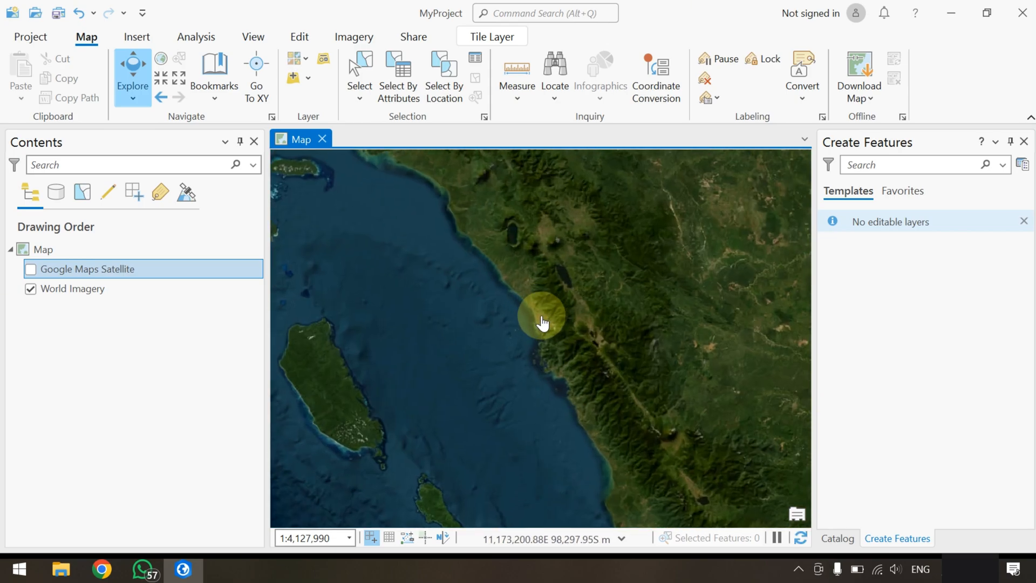
scroll(545, 376, "up", 9)
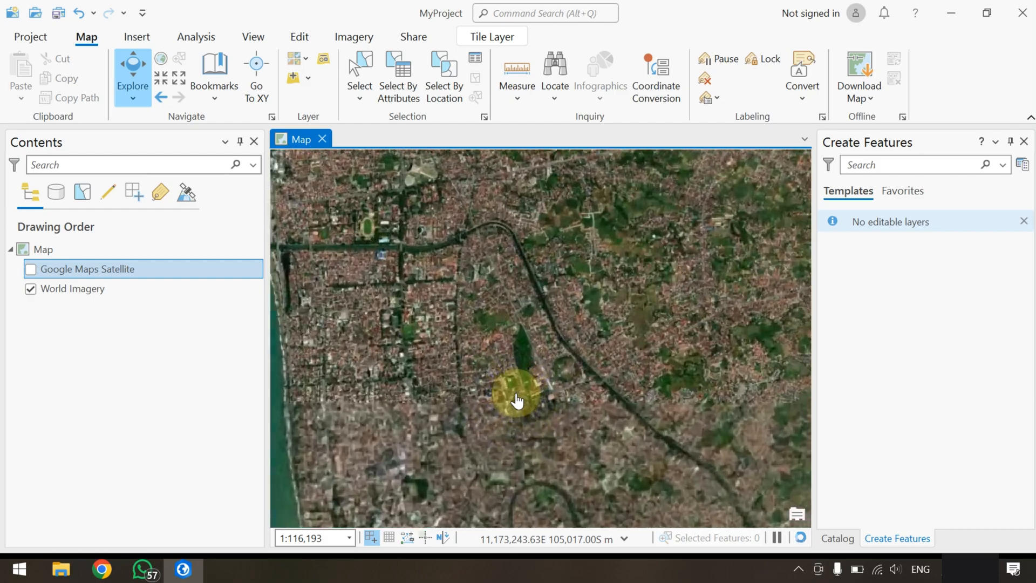
scroll(558, 400, "up", 4)
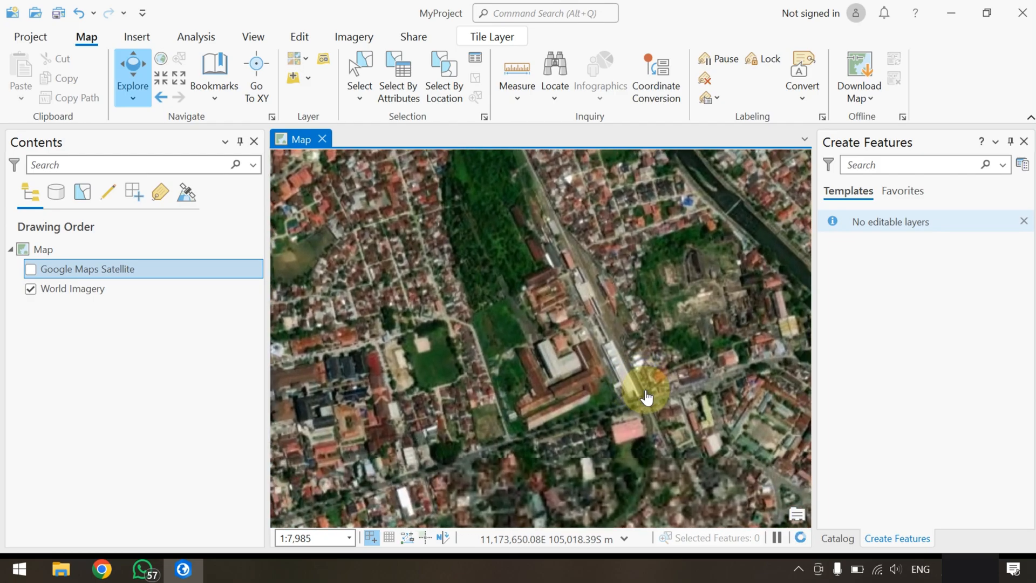
left_click_drag(610, 389, 420, 294)
left_click_drag(646, 371, 384, 306)
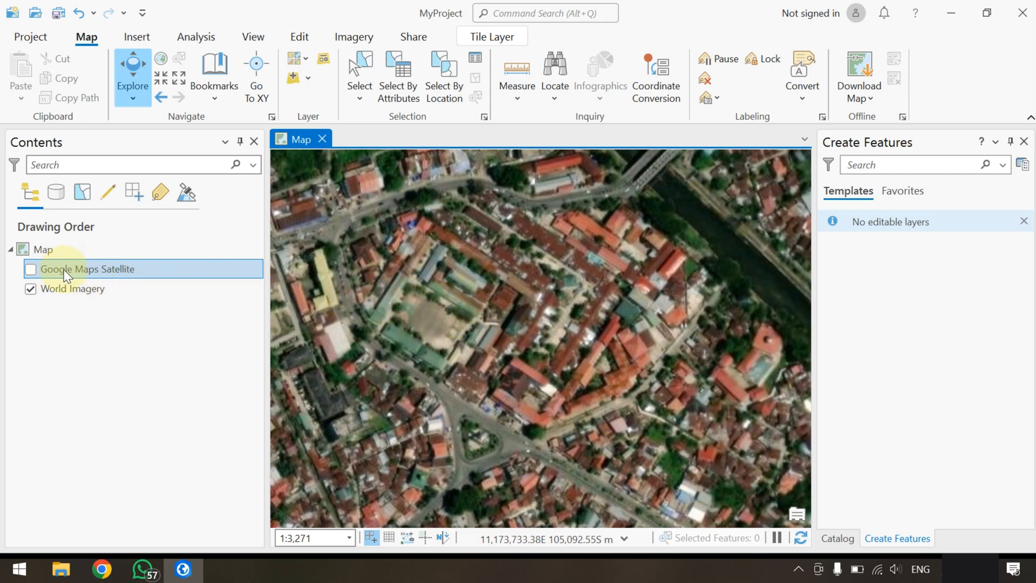
Turn on the Google Maps Satellite layer, switching it off and on again to compare it with World Imagery
left_click(30, 270)
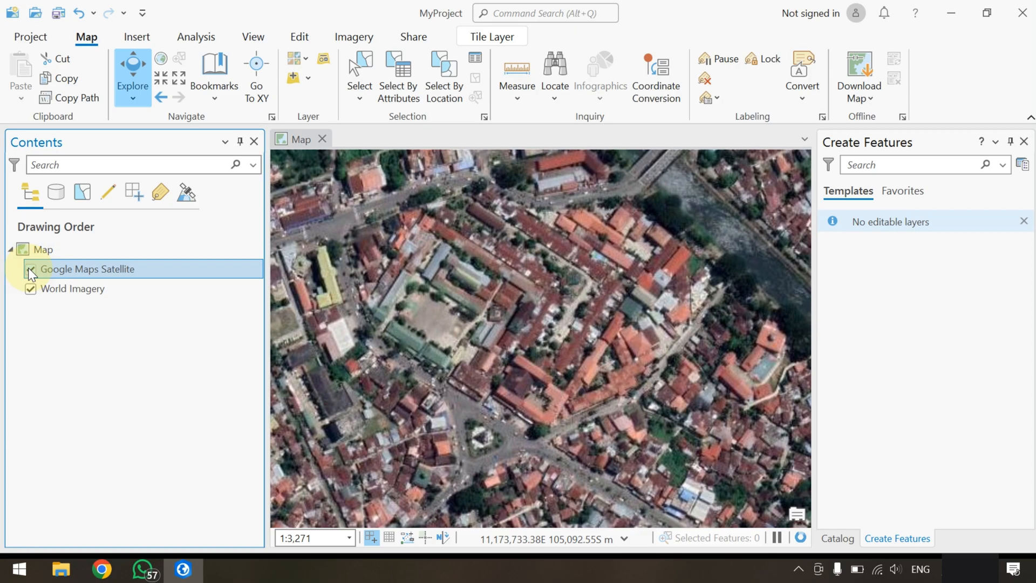
left_click(29, 270)
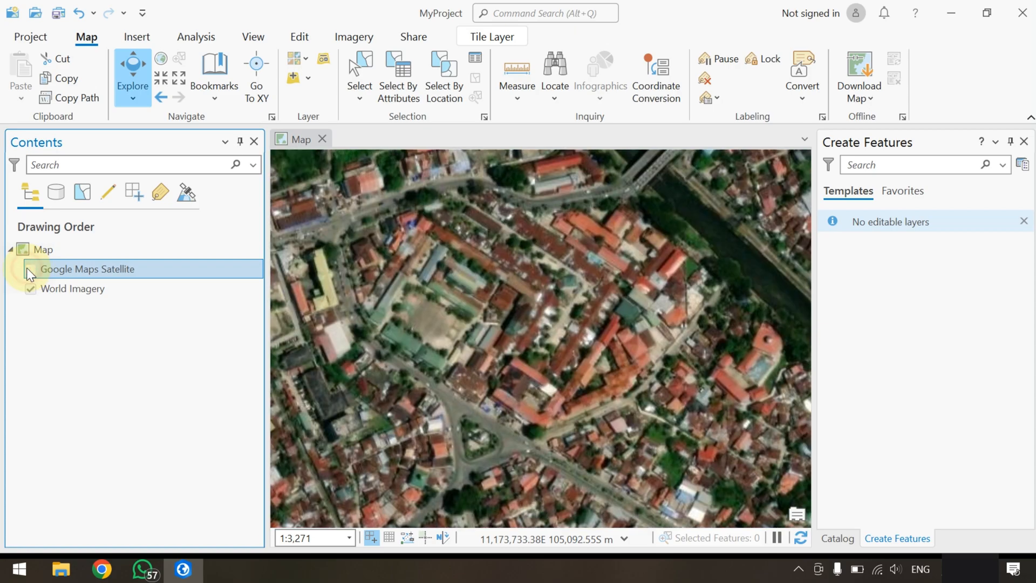
left_click(30, 269)
Compare Google Maps Satellite with World Imagery at building level around the red-roofed courtyard complex beside the roundabout
scroll(474, 382, "up", 3)
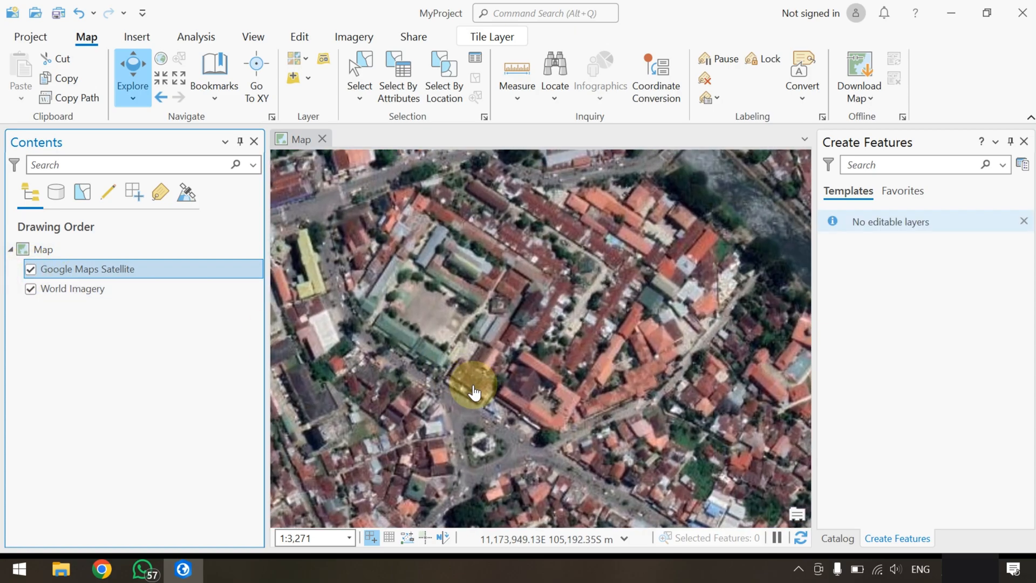
left_click_drag(614, 450, 486, 354)
scroll(497, 394, "up", 2)
scroll(496, 399, "up", 2)
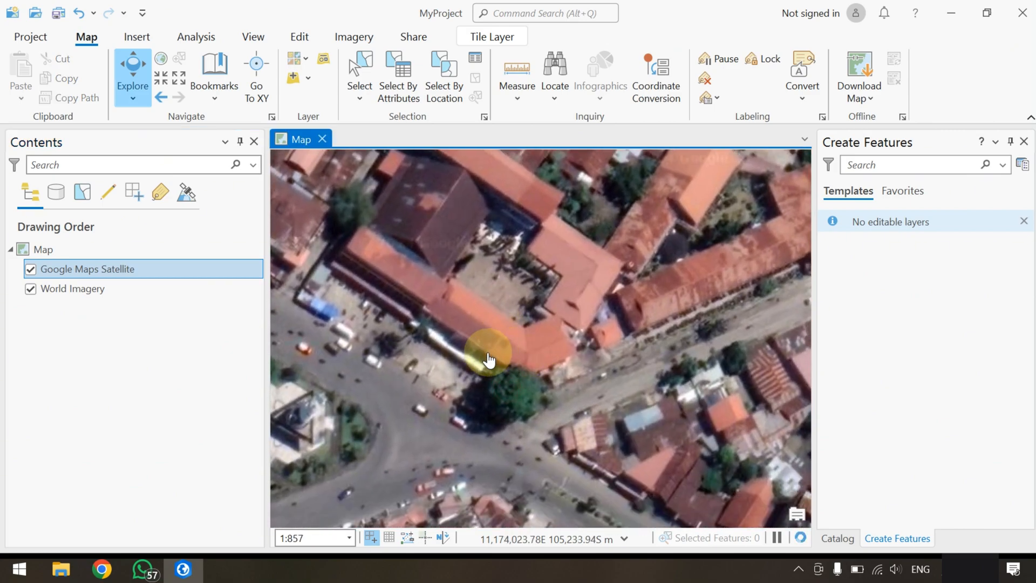
left_click(31, 270)
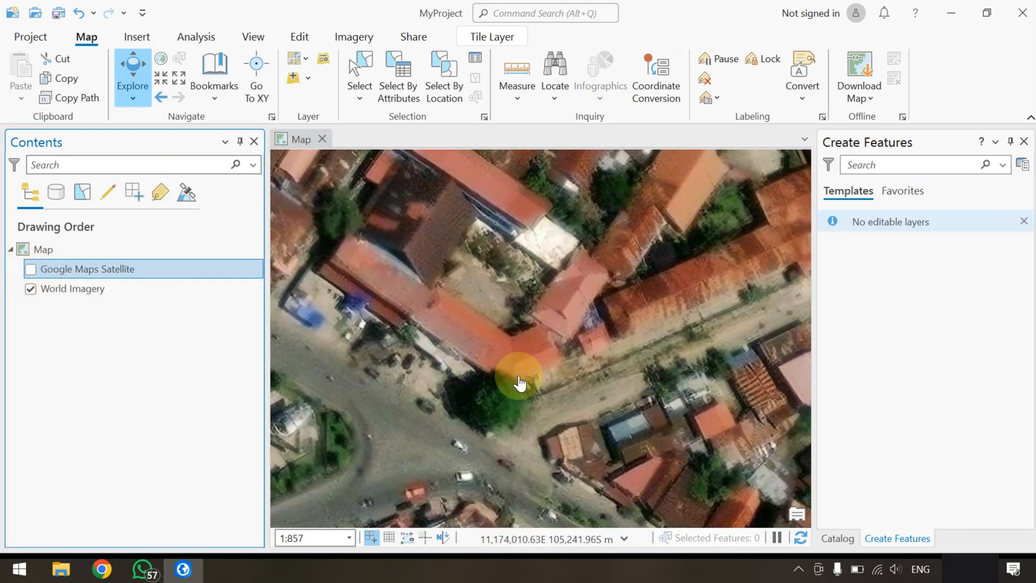
left_click(31, 270)
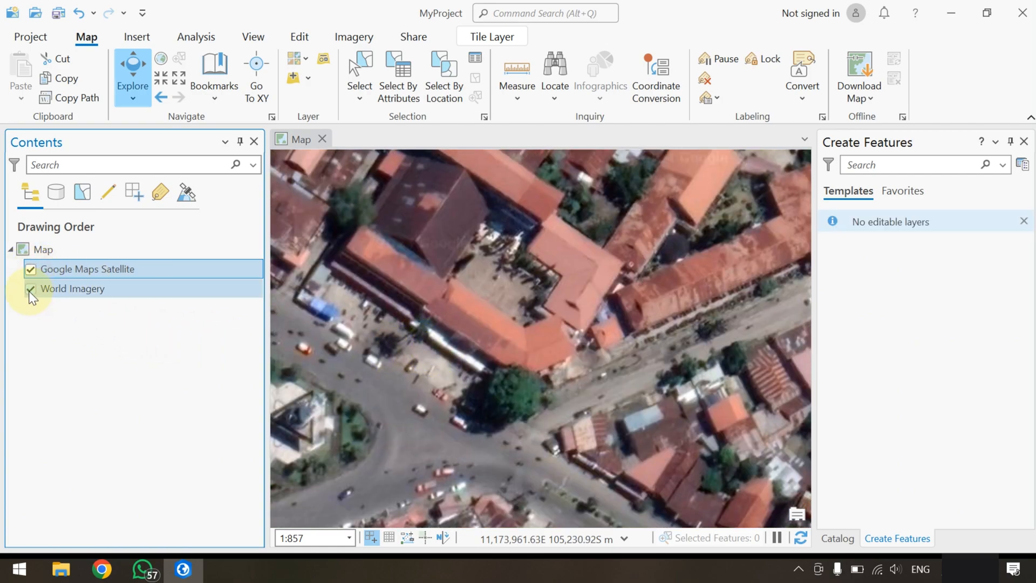
scroll(562, 342, "down", 3)
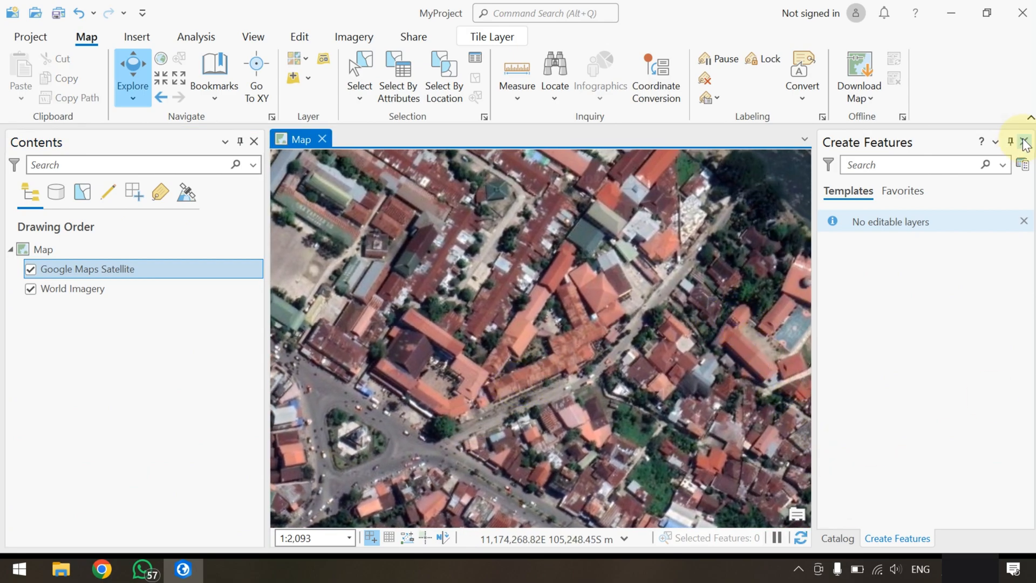
Close the feature creation pane and start a new feature class in MyProject.gdb inside the MyProject folder
left_click(1024, 141)
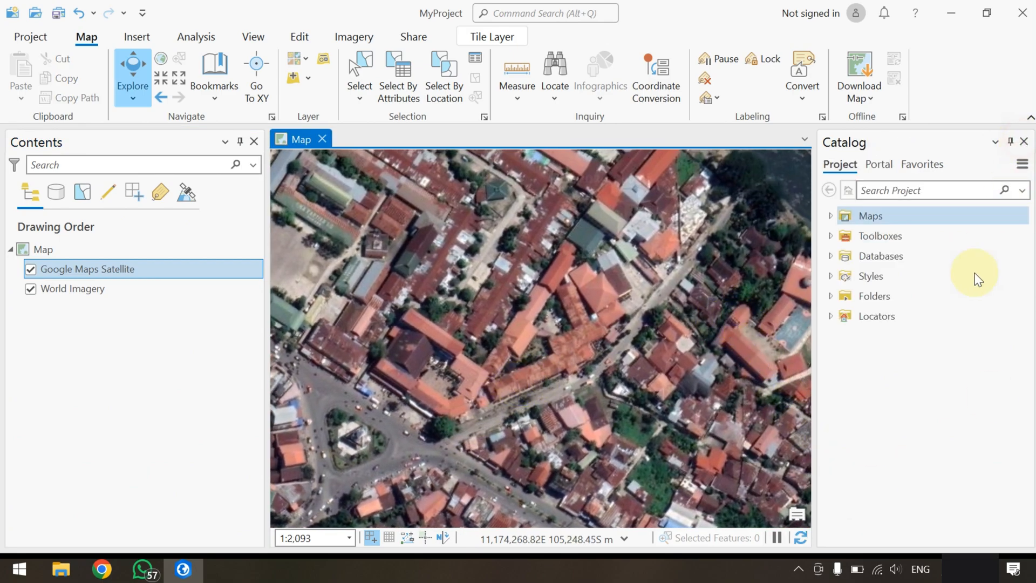
left_click(831, 297)
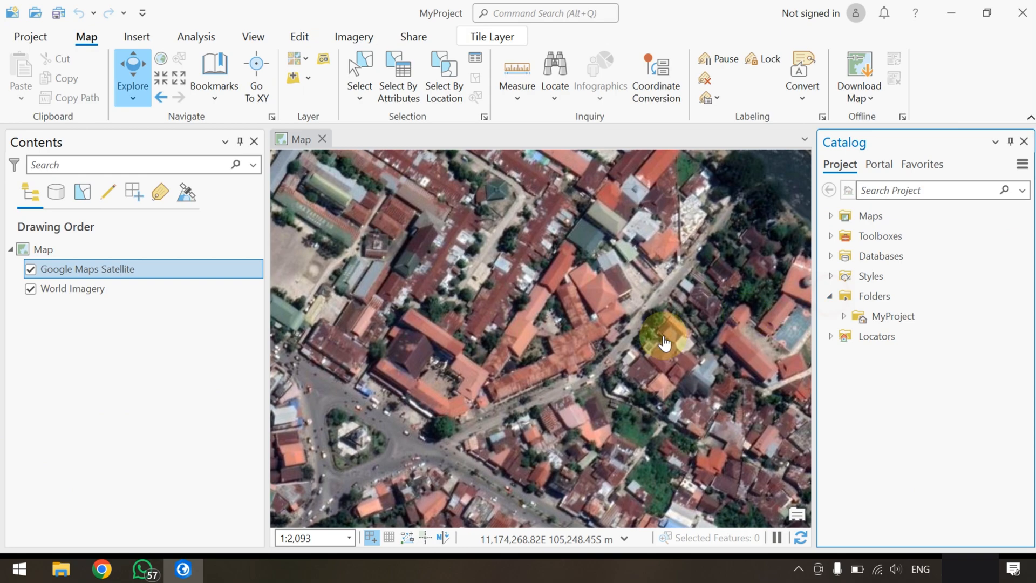
left_click(843, 317)
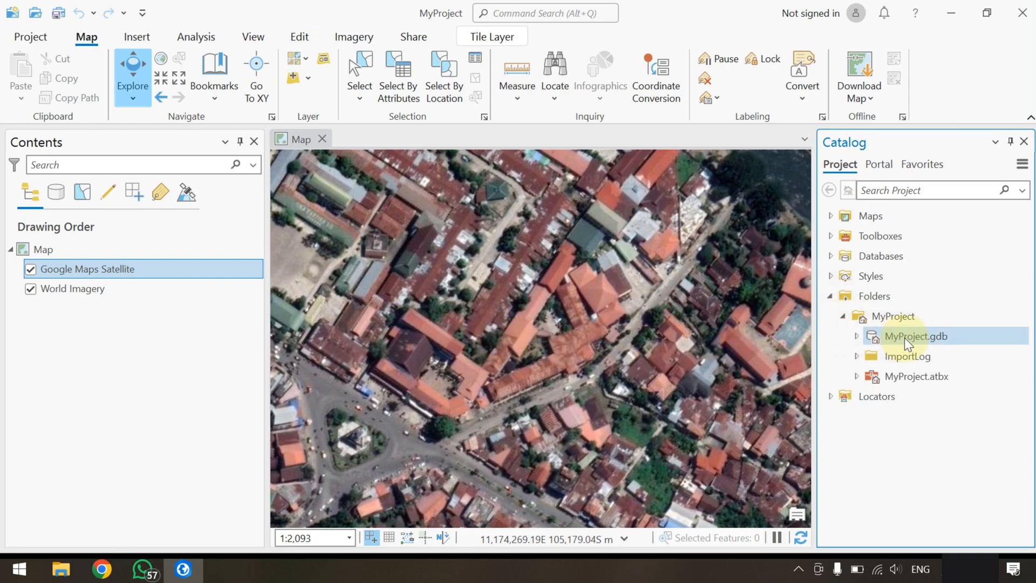
right_click(904, 338)
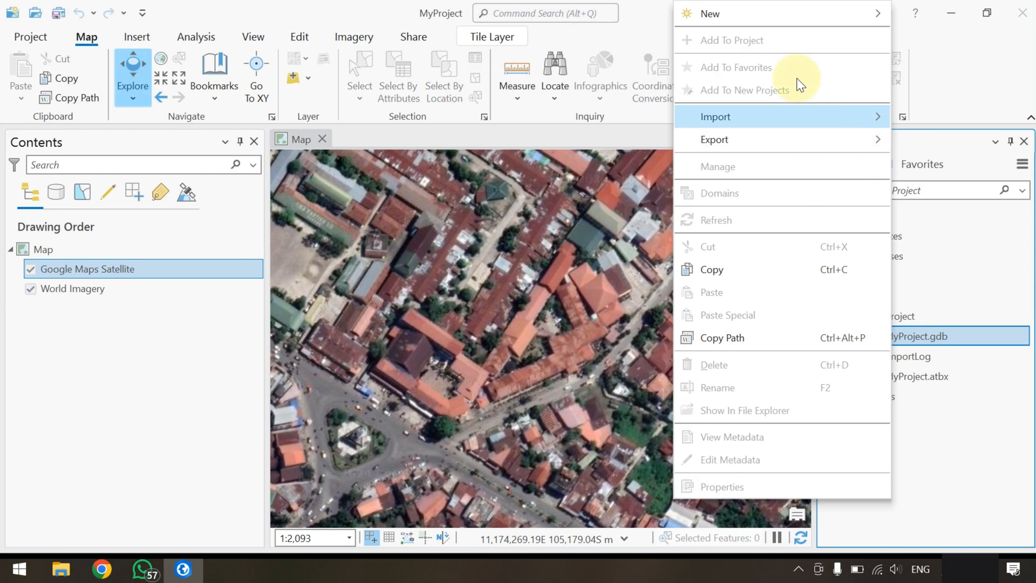
mouse_move(779, 14)
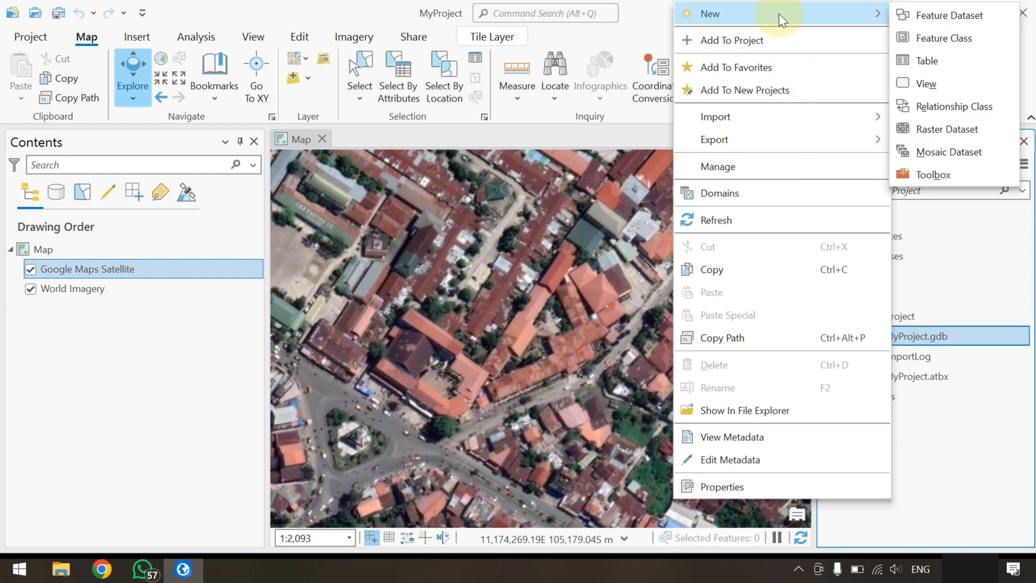
left_click(928, 35)
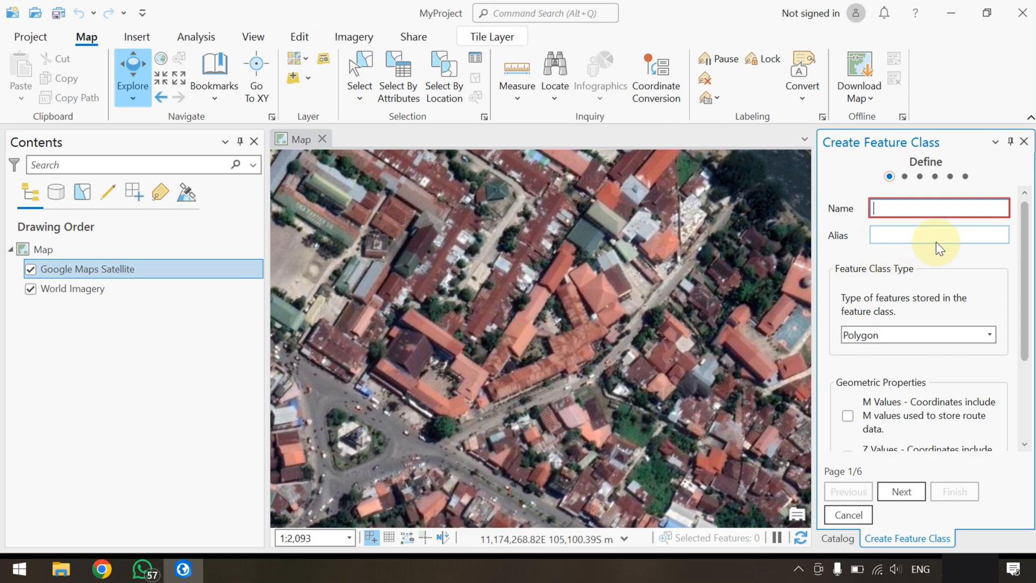
Name the feature class Rumah with the alias Rumah, set its type to Point, and create it
type("Rumah")
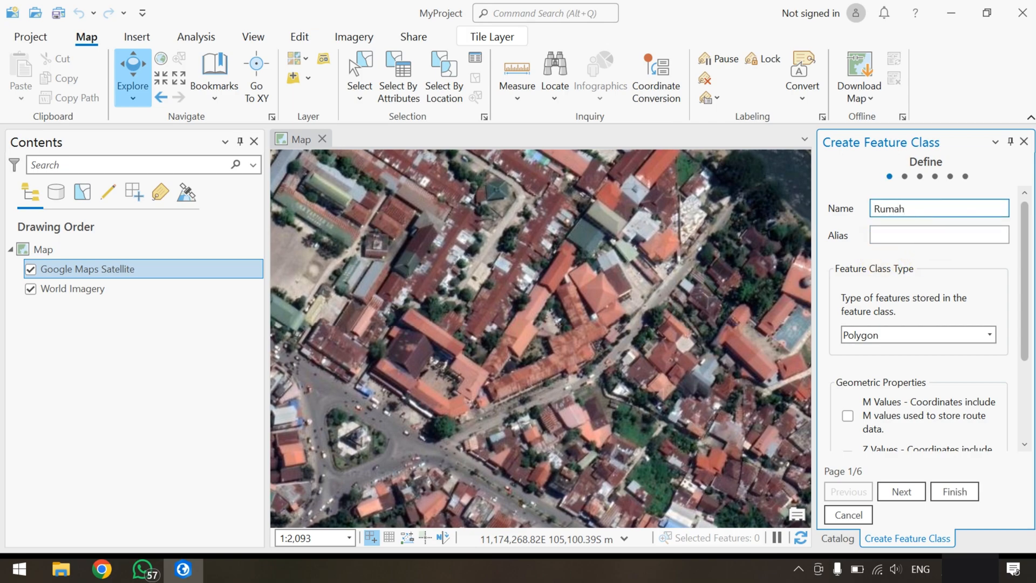
key("ctrl+a")
key("ctrl+c")
left_click(930, 235)
key("ctrl+v")
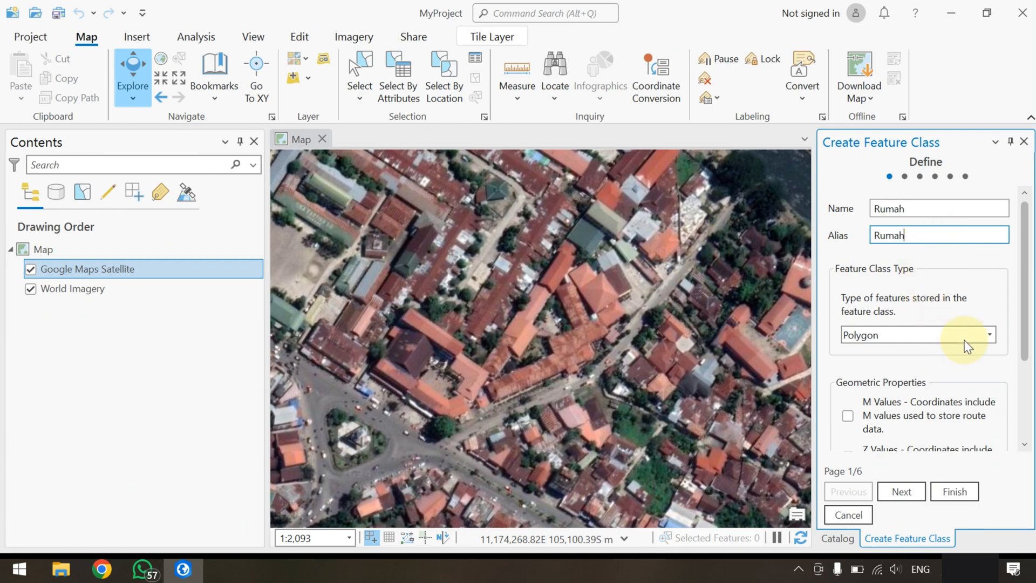
left_click(990, 337)
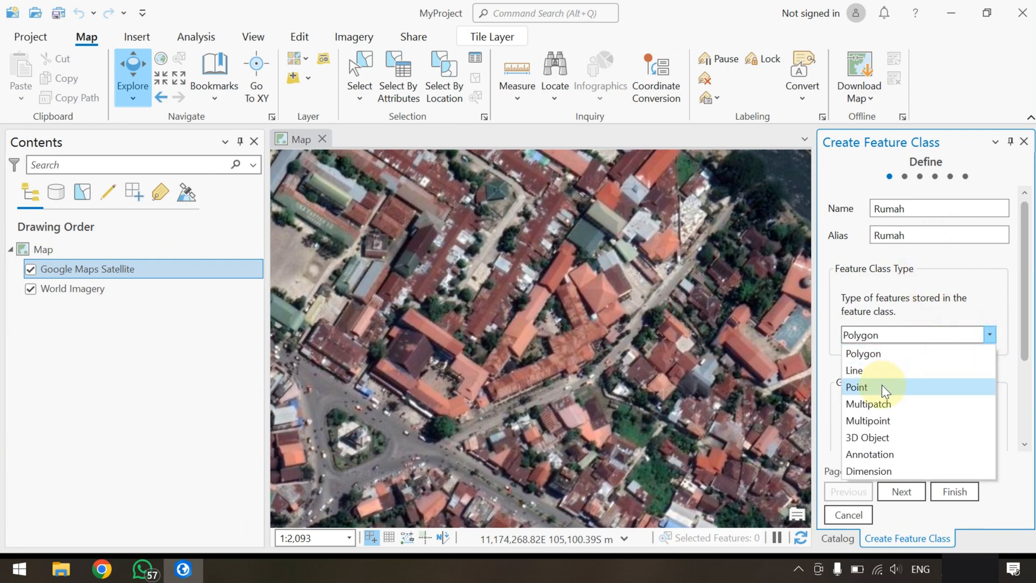
left_click(881, 384)
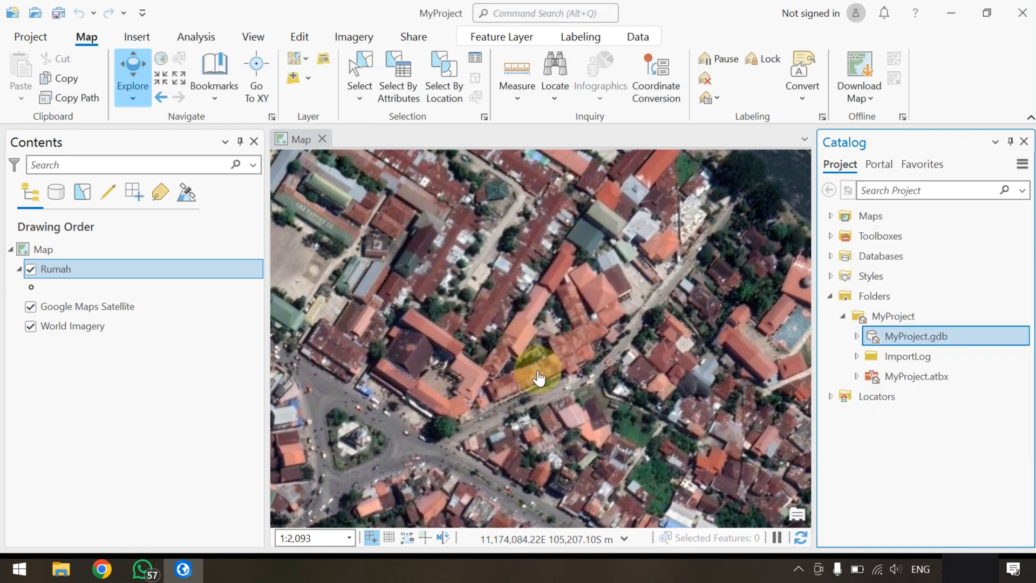
Change the Rumah point symbol's fill color to yellow, apply it, and close the symbology settings
scroll(534, 350, "up", 2)
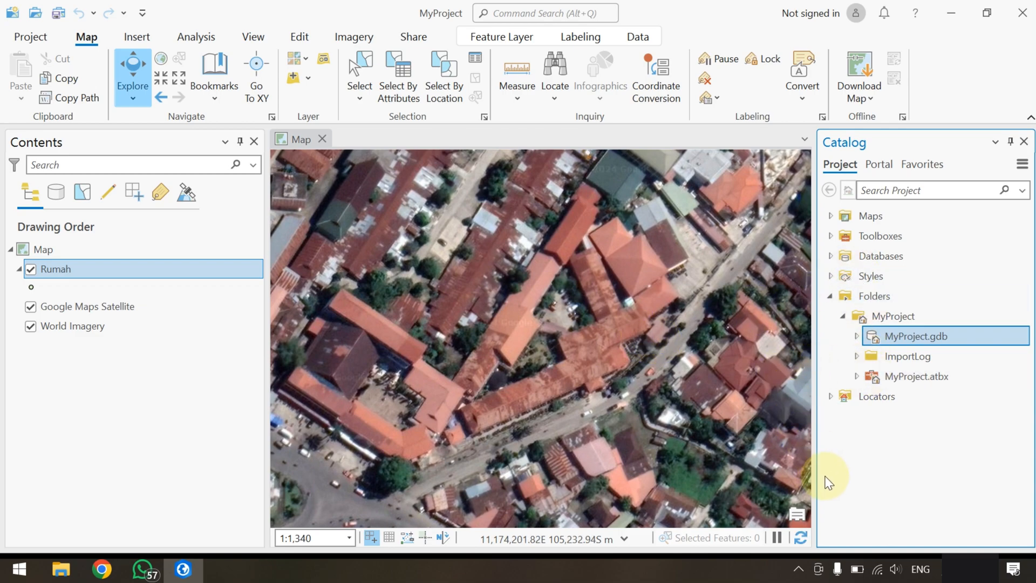
left_click(31, 288)
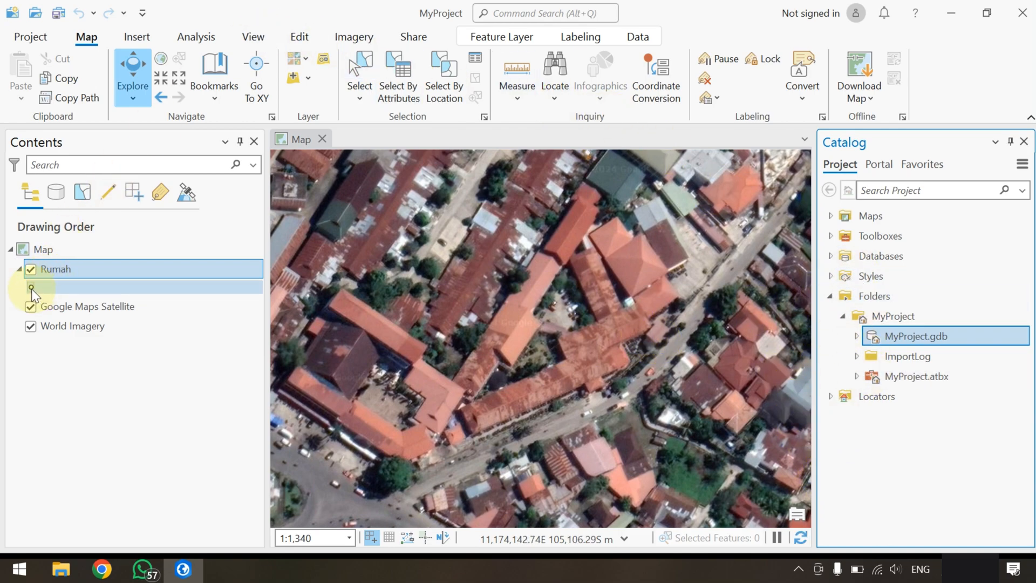
left_click(31, 287)
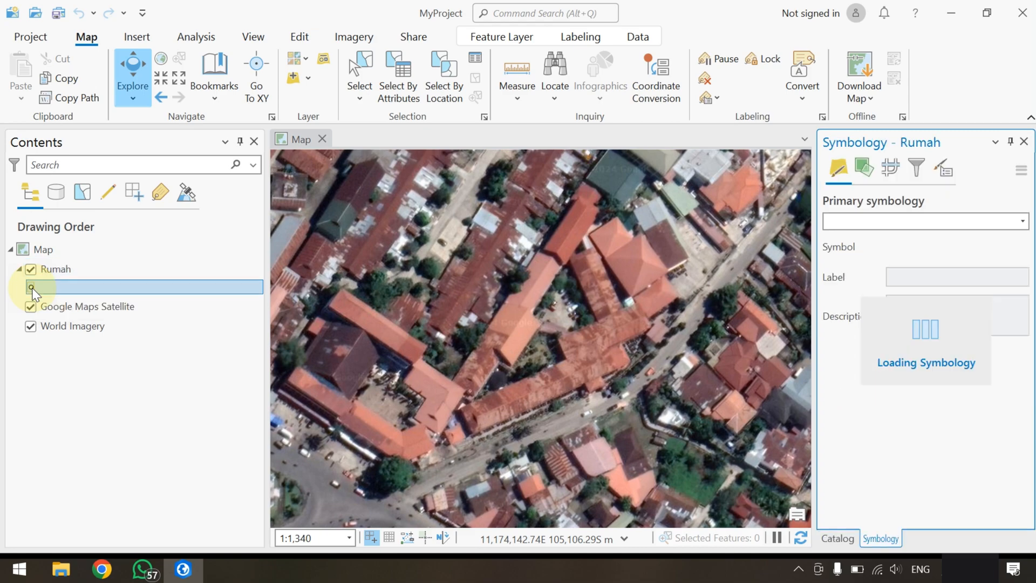
left_click(897, 186)
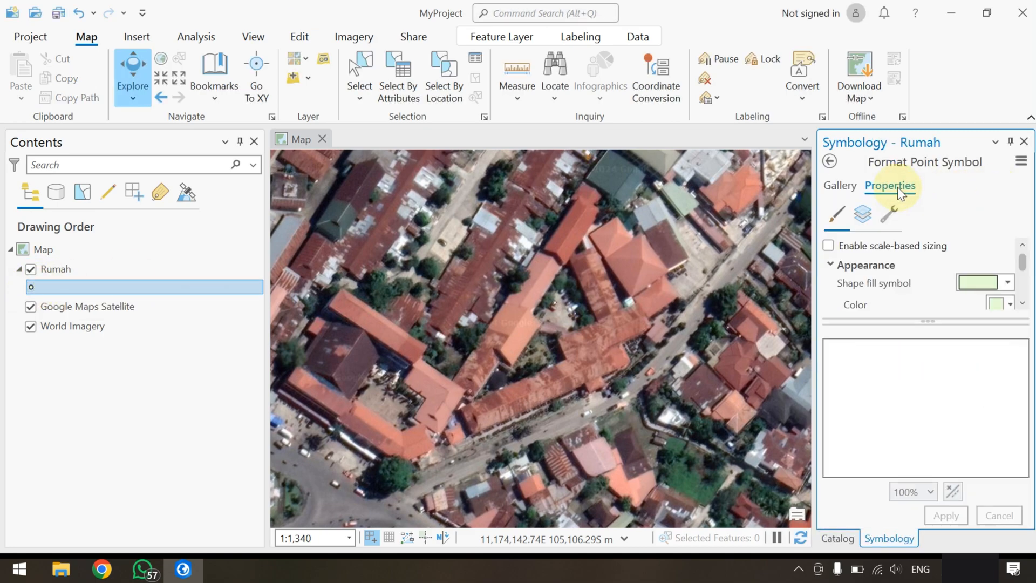
left_click(1022, 305)
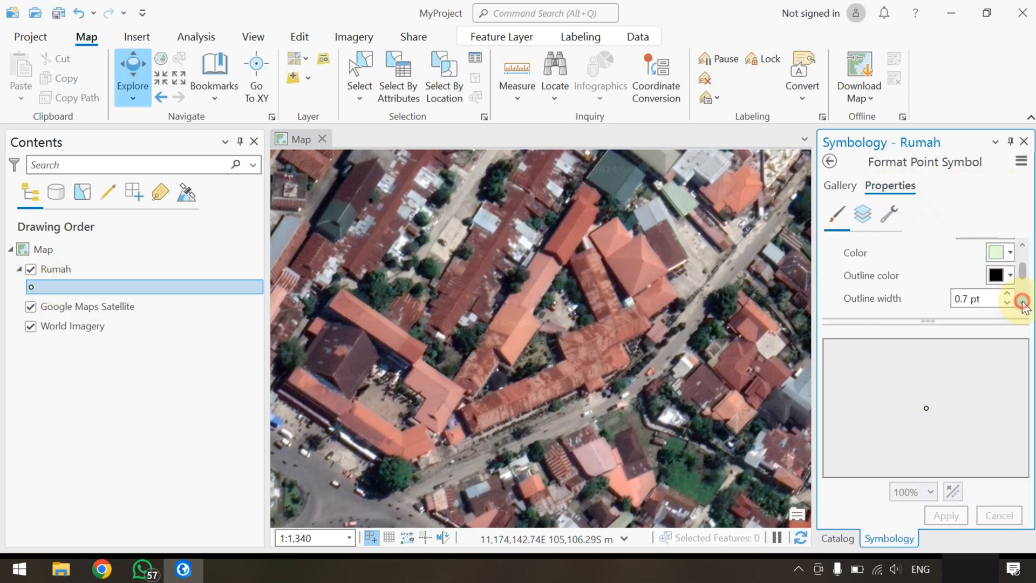
left_click(1006, 250)
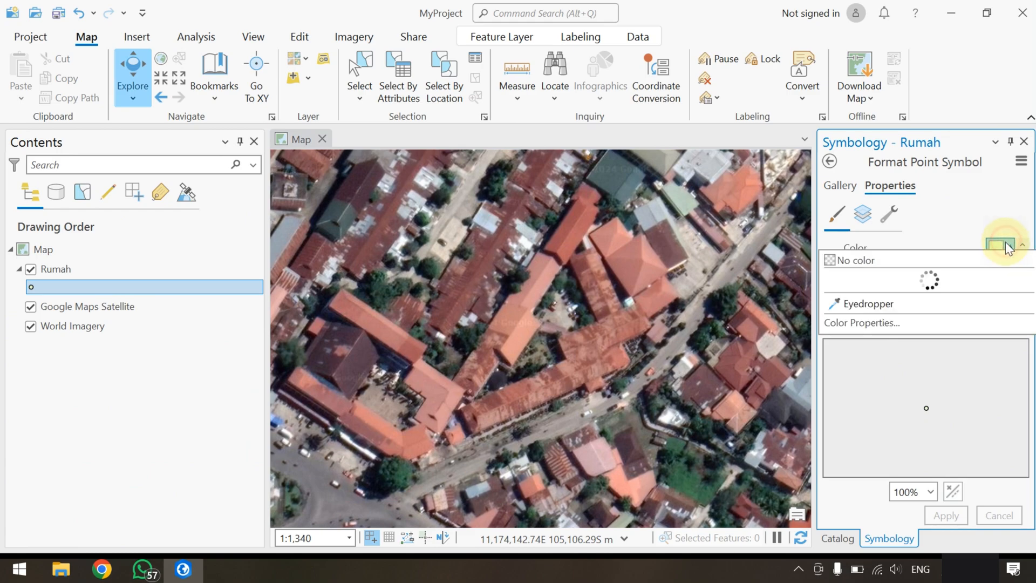
left_click(906, 341)
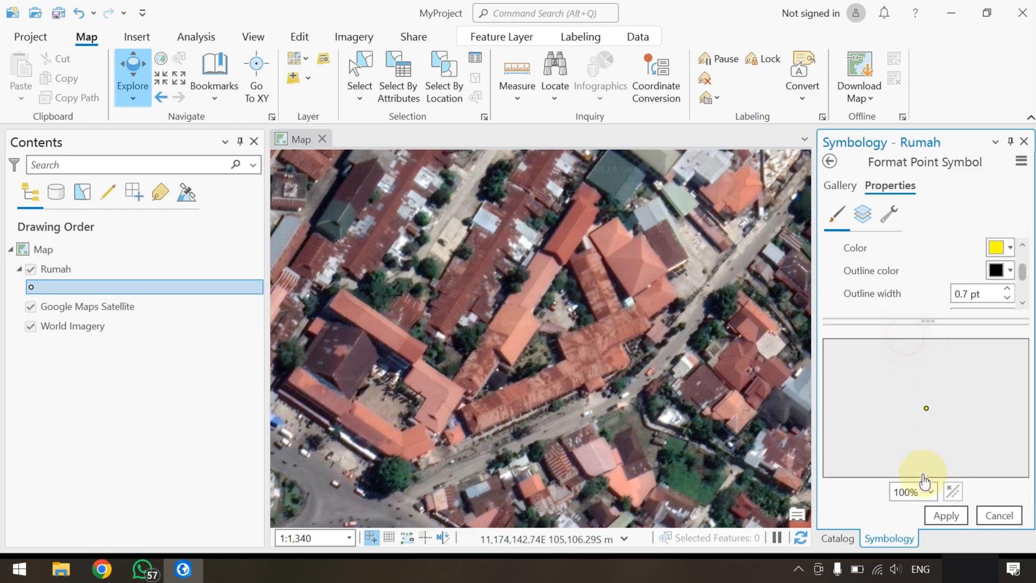
left_click(941, 515)
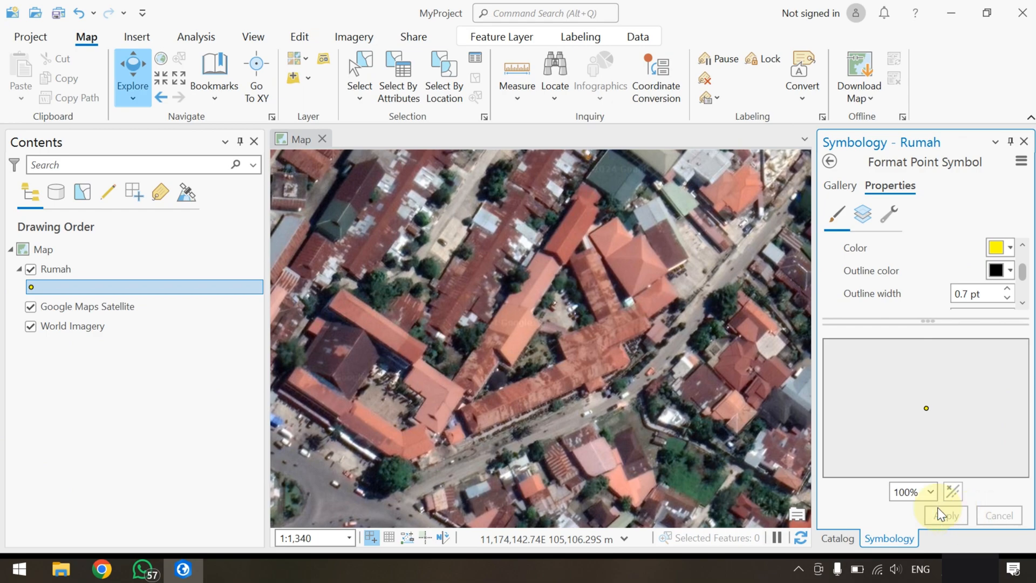
left_click(1024, 141)
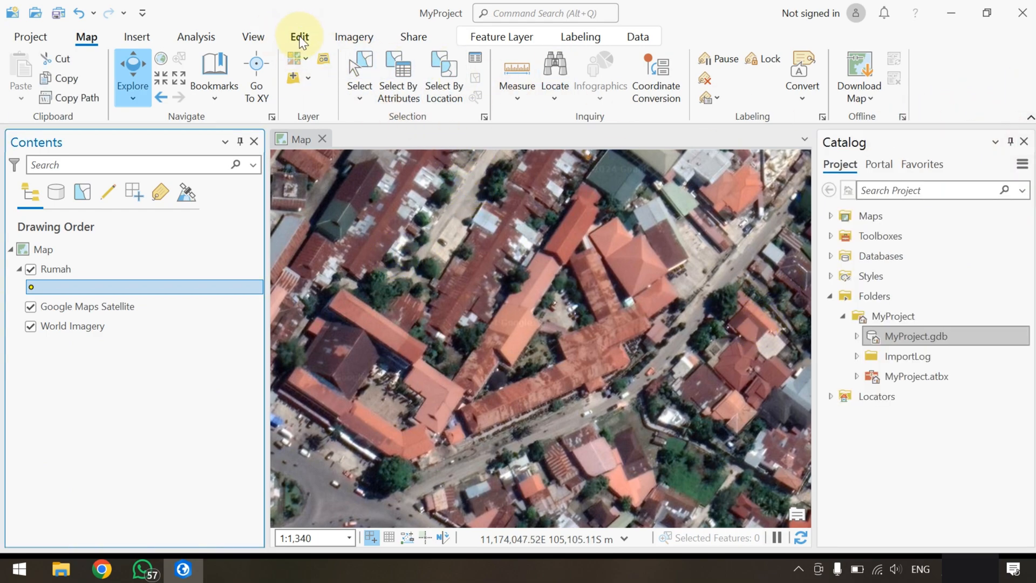
Start creating Rumah point features and place one on each roof of the courtyard complex beside the roundabout
left_click(299, 39)
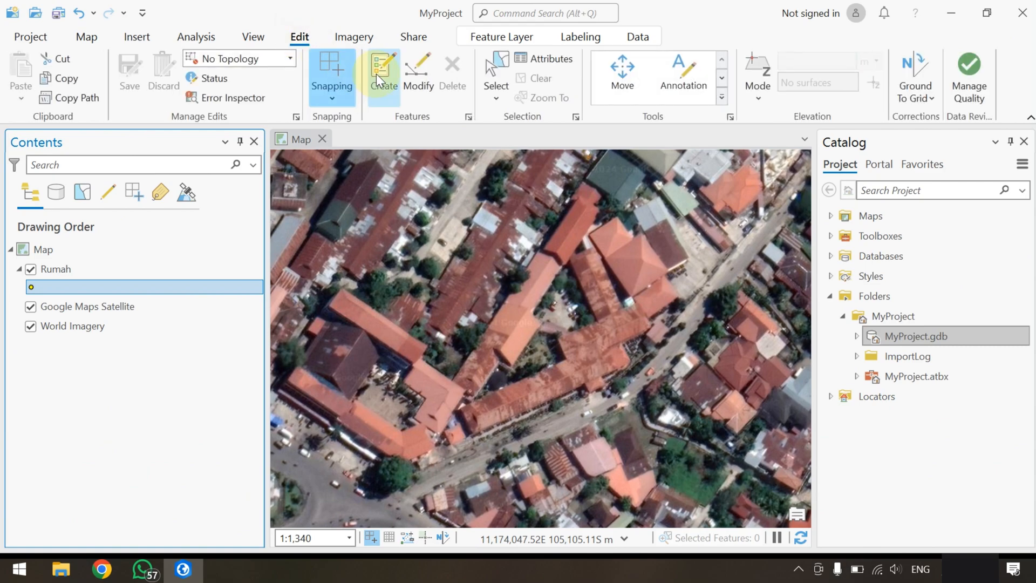
left_click(378, 74)
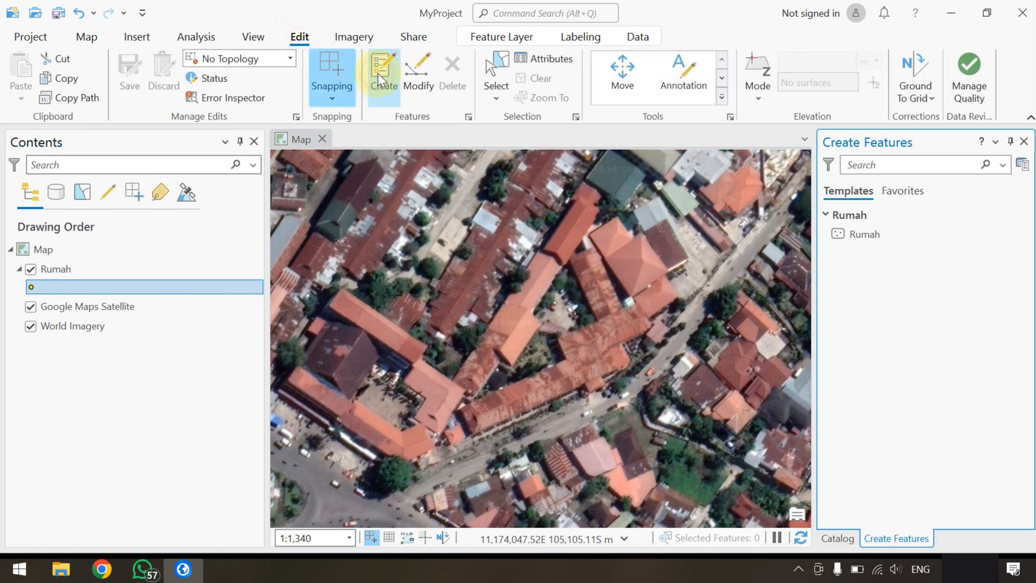
left_click(861, 233)
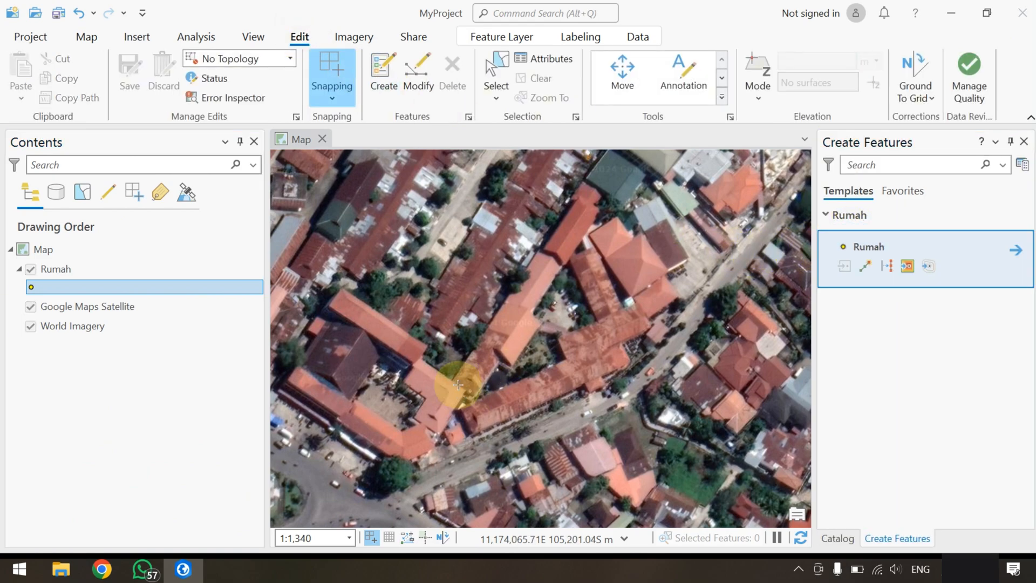
left_click(379, 431)
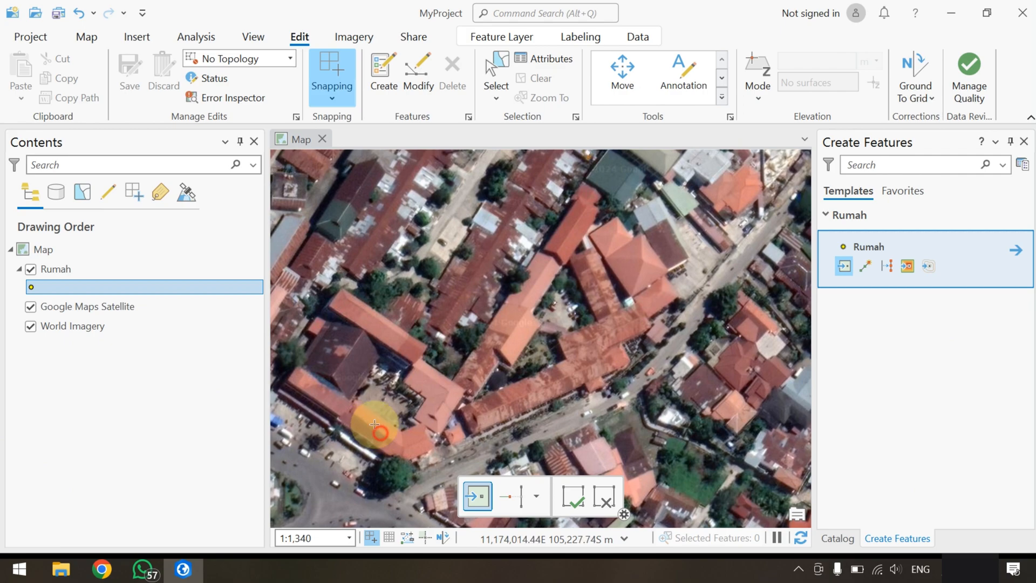
left_click(364, 335)
left_click(374, 322)
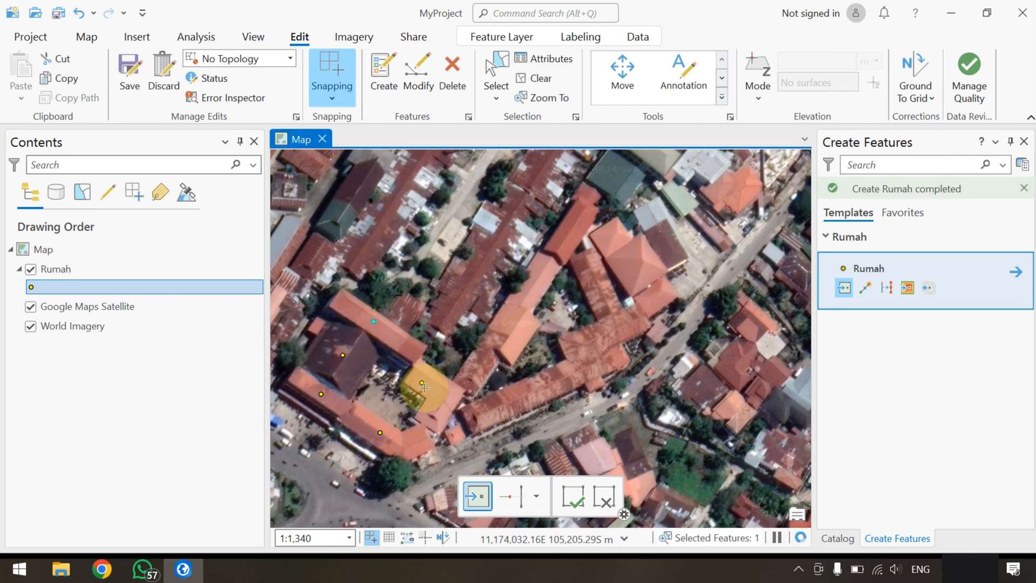
left_click(437, 394)
Place Rumah points on the roofs of the long building row running along the street northeast of the courtyard complex
left_click(479, 374)
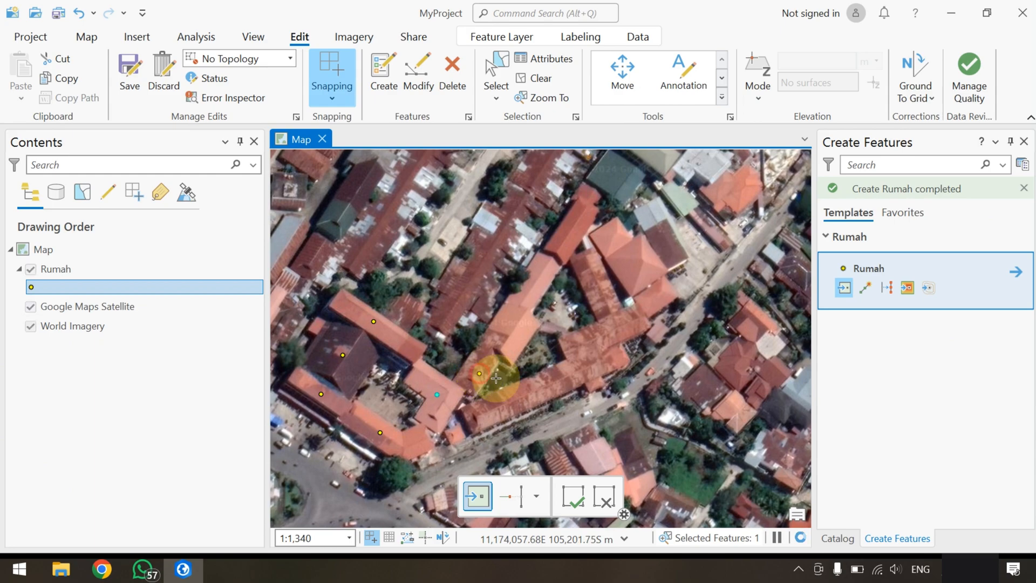
left_click(517, 400)
left_click(457, 433)
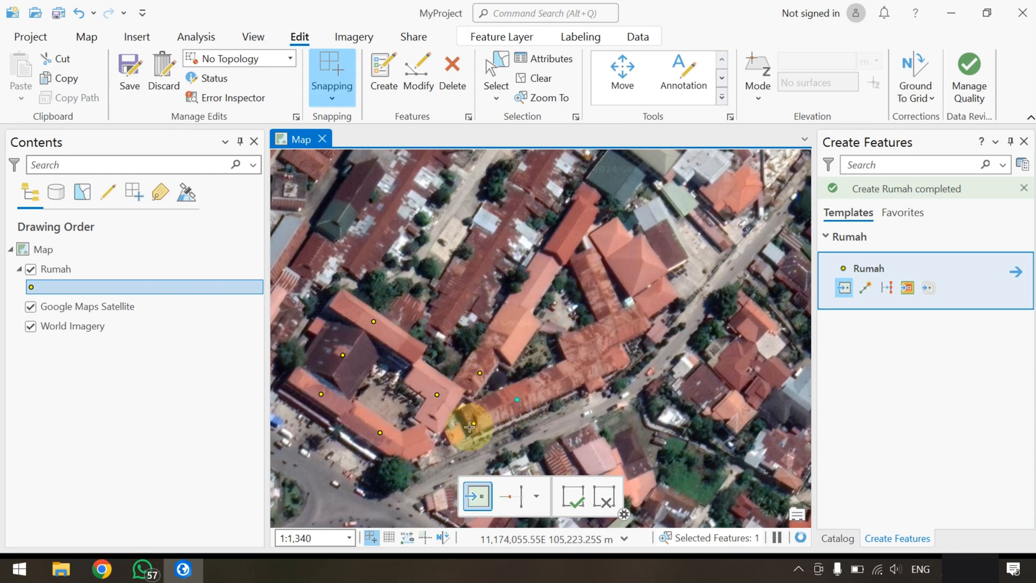
left_click(602, 370)
left_click(593, 368)
left_click(582, 340)
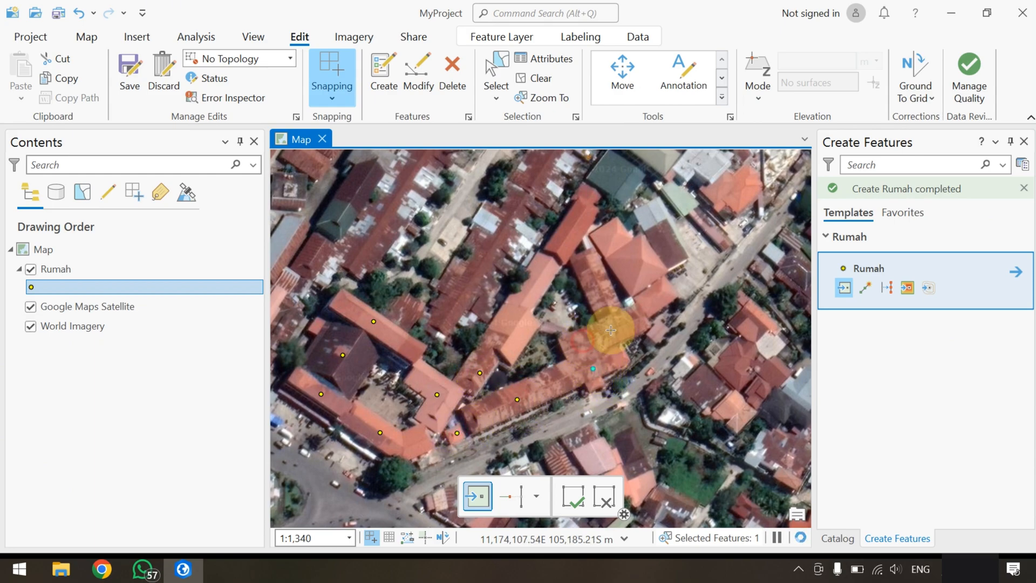
Place Rumah points on the orange, brown, grey and dark green roofs at the eastern end of the building row
left_click(629, 325)
left_click(596, 282)
left_click(637, 267)
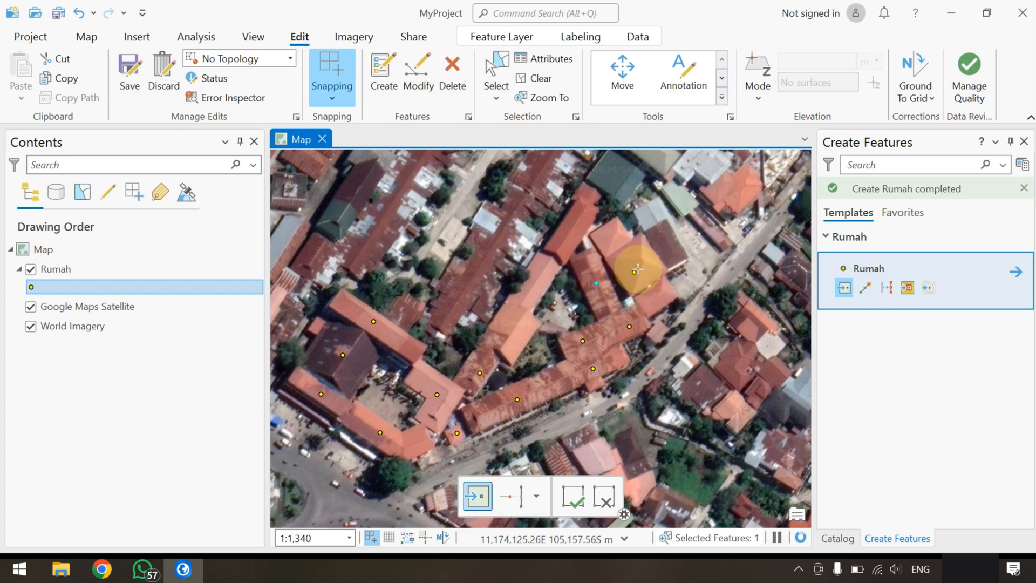
left_click(661, 294)
left_click(611, 236)
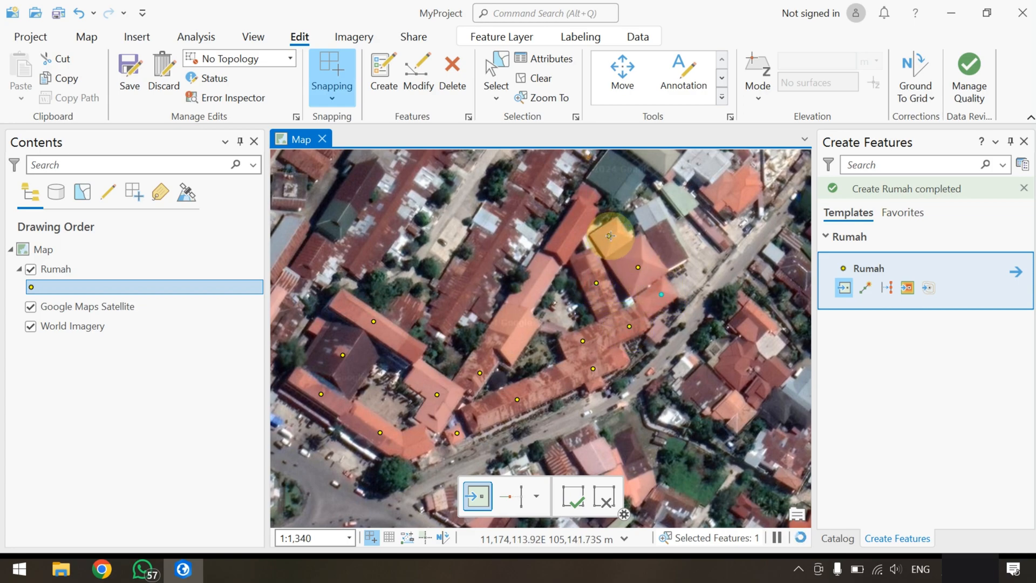
left_click(664, 242)
left_click(655, 209)
left_click(617, 174)
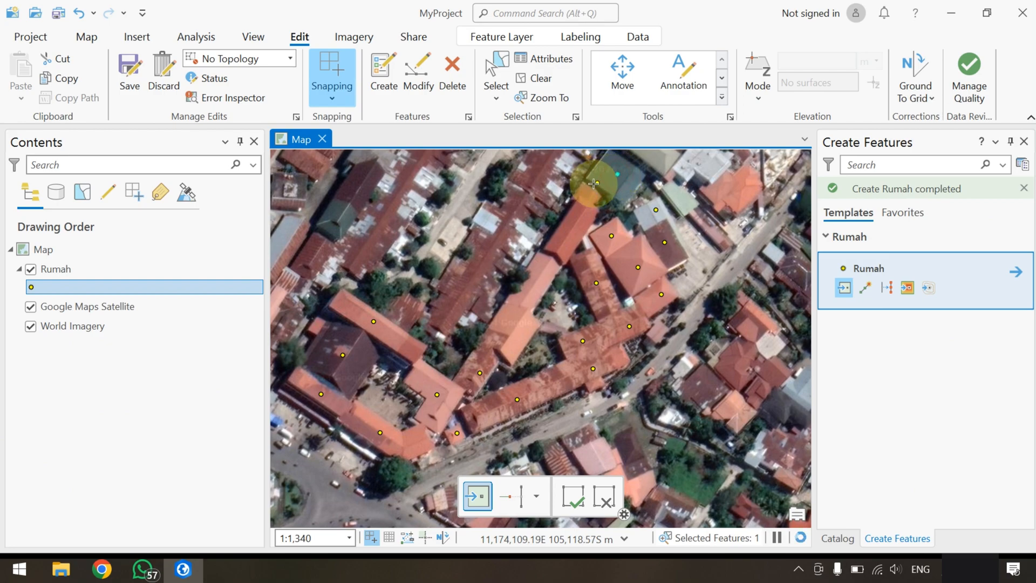
Add Rumah points along the diagonal orange-roofed building and the parallel row of rusty roofs just west of it
left_click(585, 194)
left_click(570, 222)
left_click(541, 275)
left_click(510, 320)
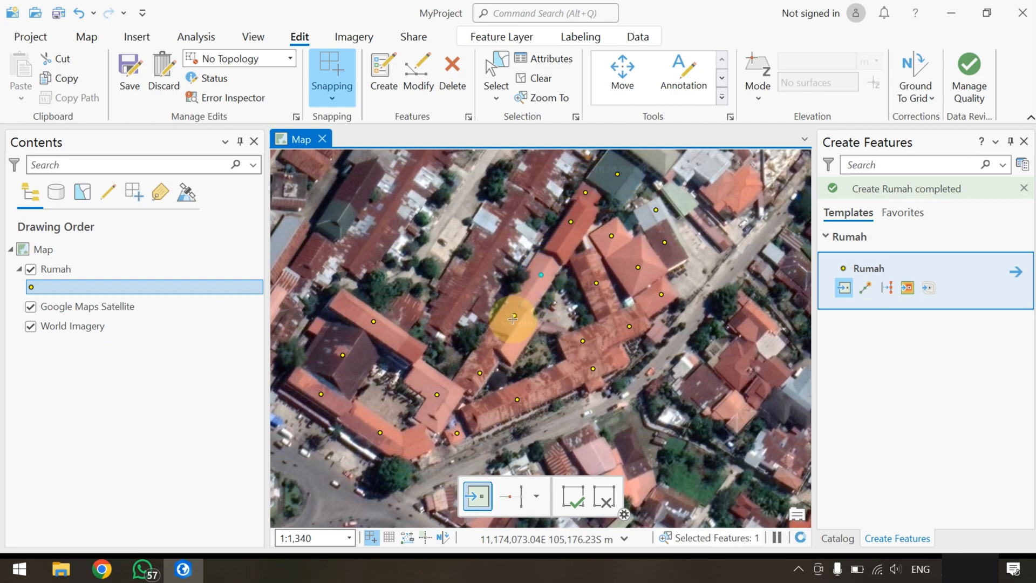
left_click(451, 320)
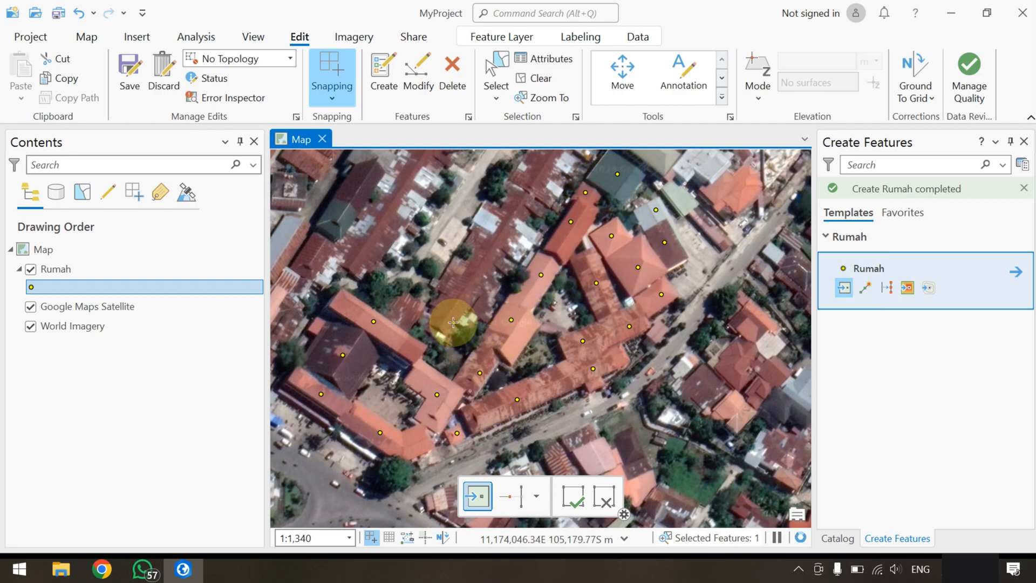
left_click(407, 309)
left_click(476, 276)
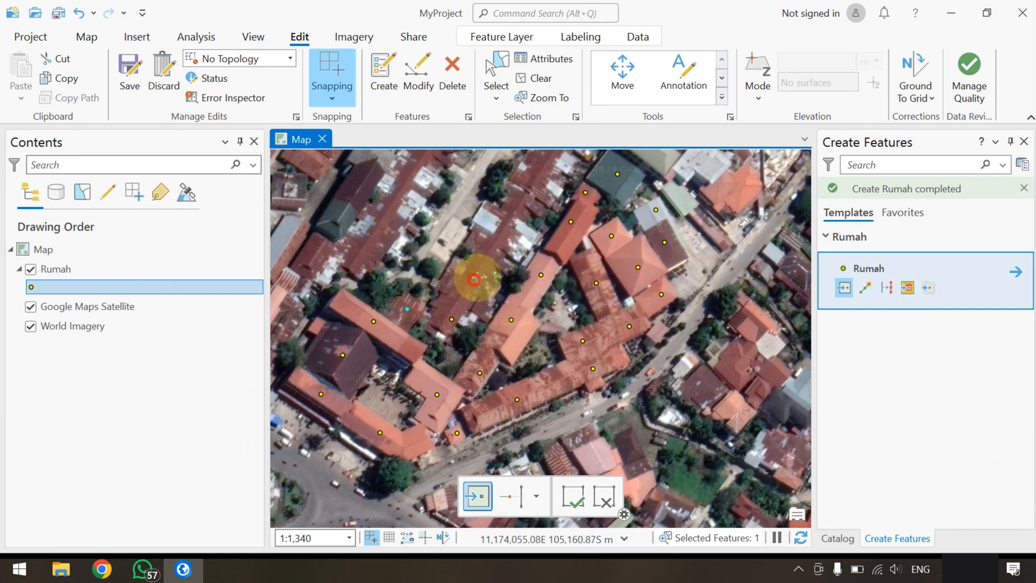
left_click(488, 260)
left_click(505, 232)
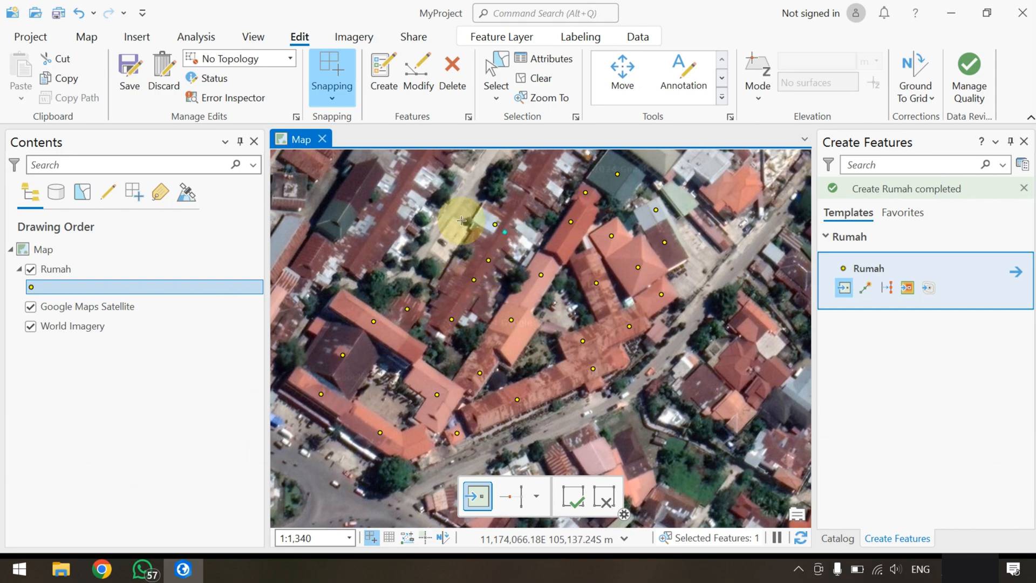
Place Rumah points on the rusty-roofed row across the lane and on the buildings north of the roundabout
left_click(400, 211)
left_click(378, 232)
left_click(363, 256)
left_click_drag(325, 284, 377, 375)
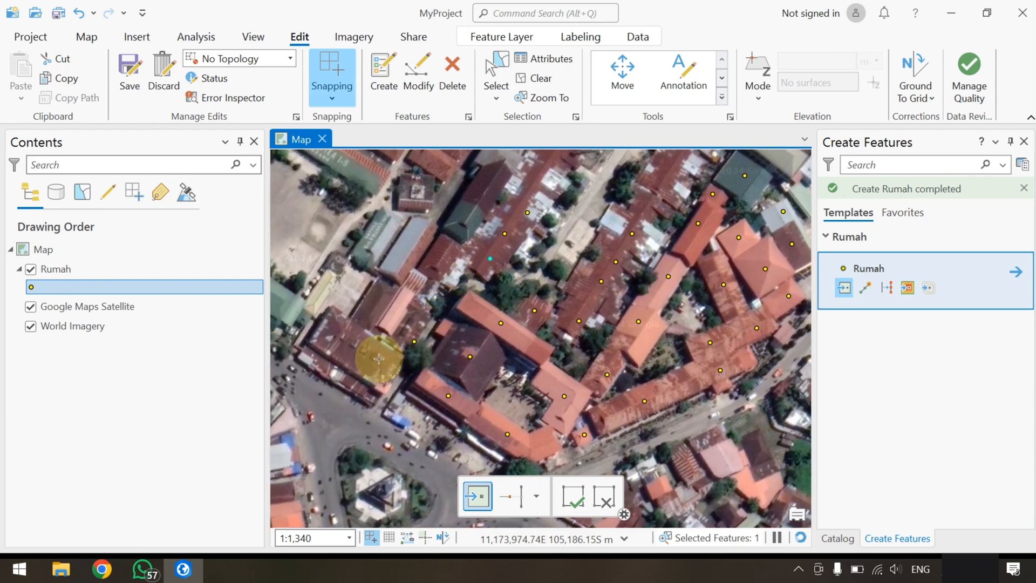
left_click(408, 322)
left_click(387, 309)
left_click(341, 291)
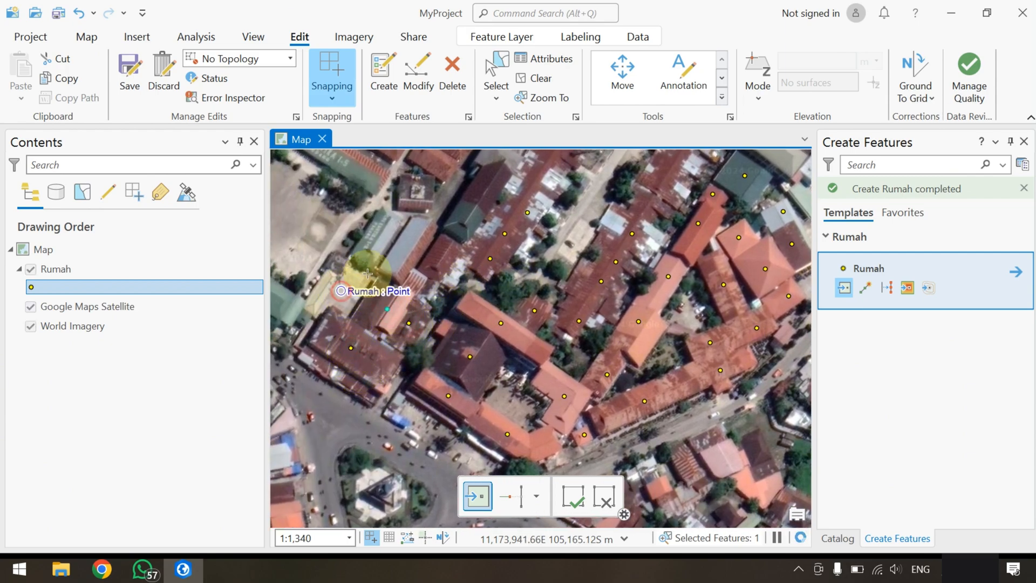
Place Rumah points on the narrow grey roofs beside the field and the dark-roofed houses just east of them
left_click(378, 242)
left_click(407, 247)
left_click(439, 255)
left_click(468, 224)
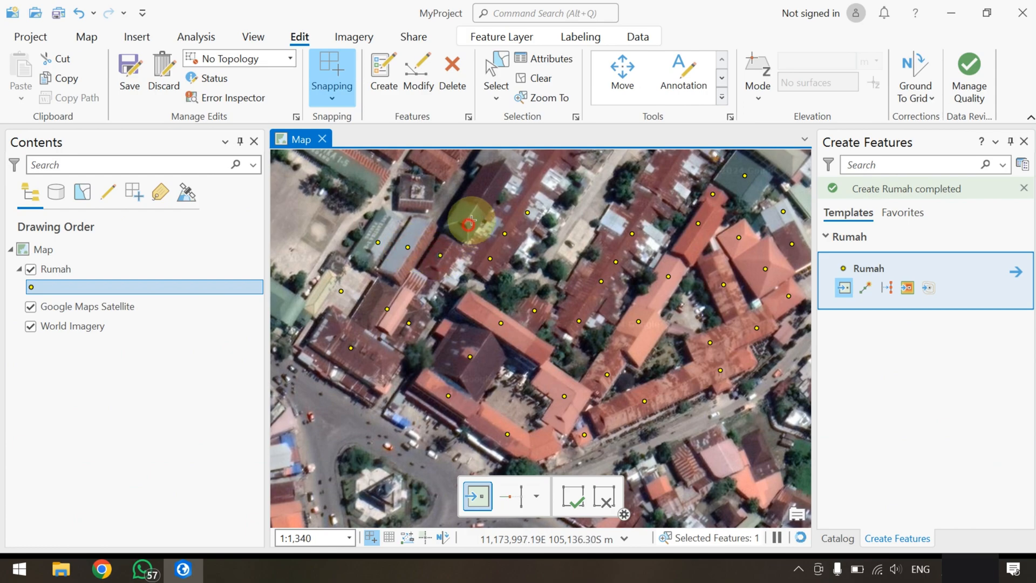
left_click(485, 196)
left_click(416, 187)
Add Rumah points to the red and rusty roofs farther north and the green-roofed house at the lane's bend
left_click_drag(499, 205, 405, 293)
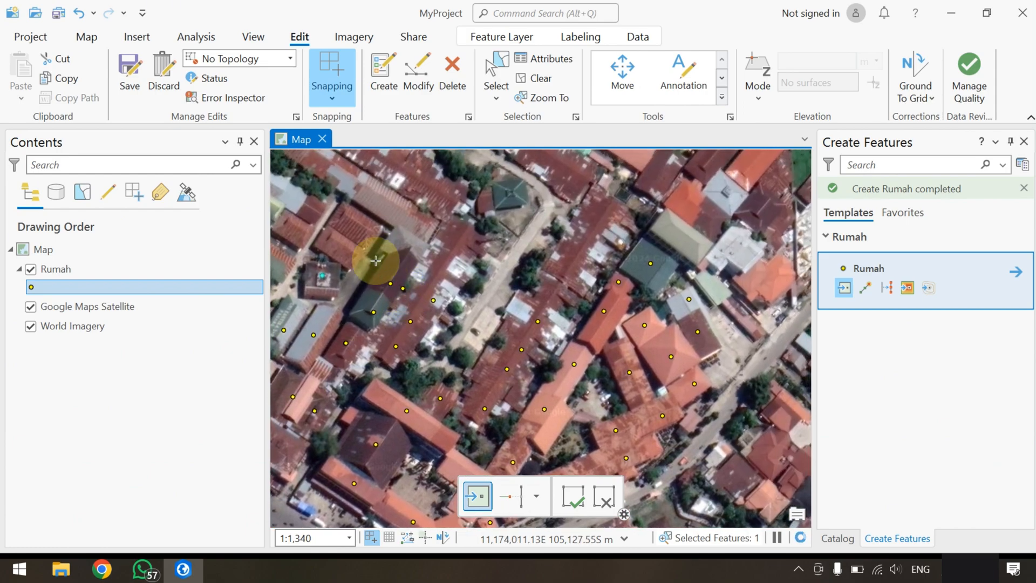
left_click(348, 249)
left_click(389, 207)
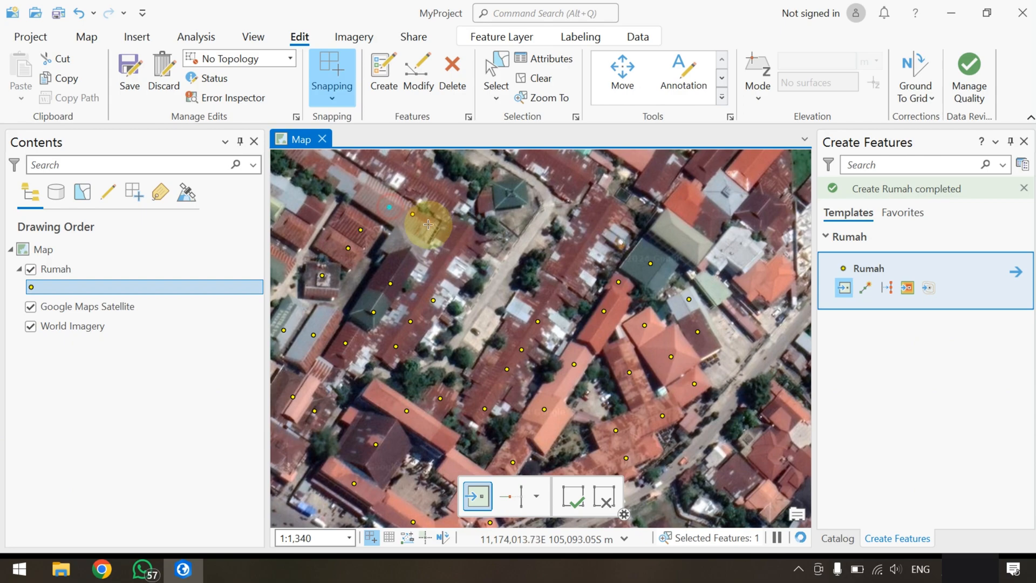
left_click(462, 236)
left_click(447, 260)
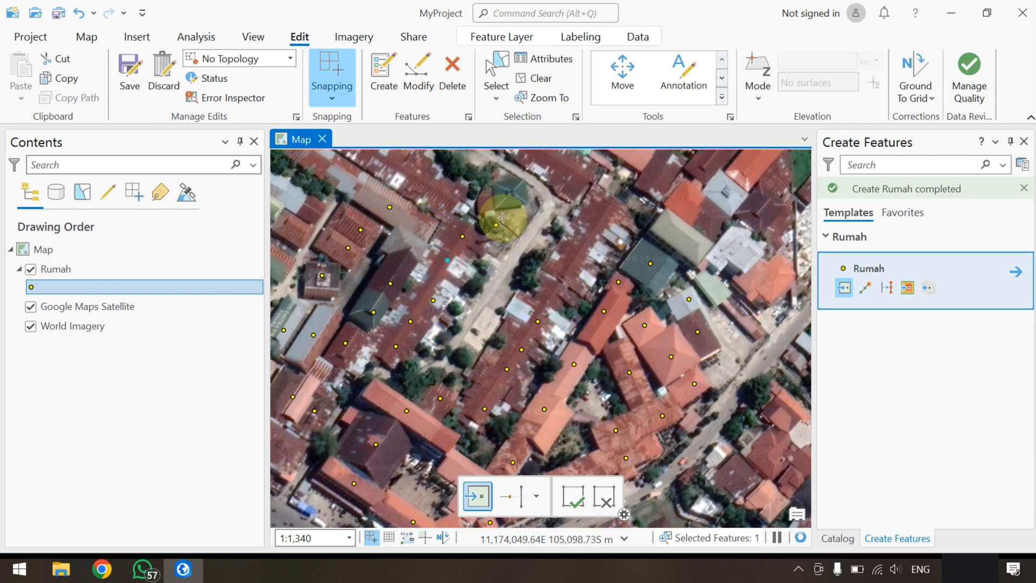
left_click(507, 199)
Place Rumah points along the rusty-roofed row east of the lane and on the roof beyond its northern end
left_click(561, 290)
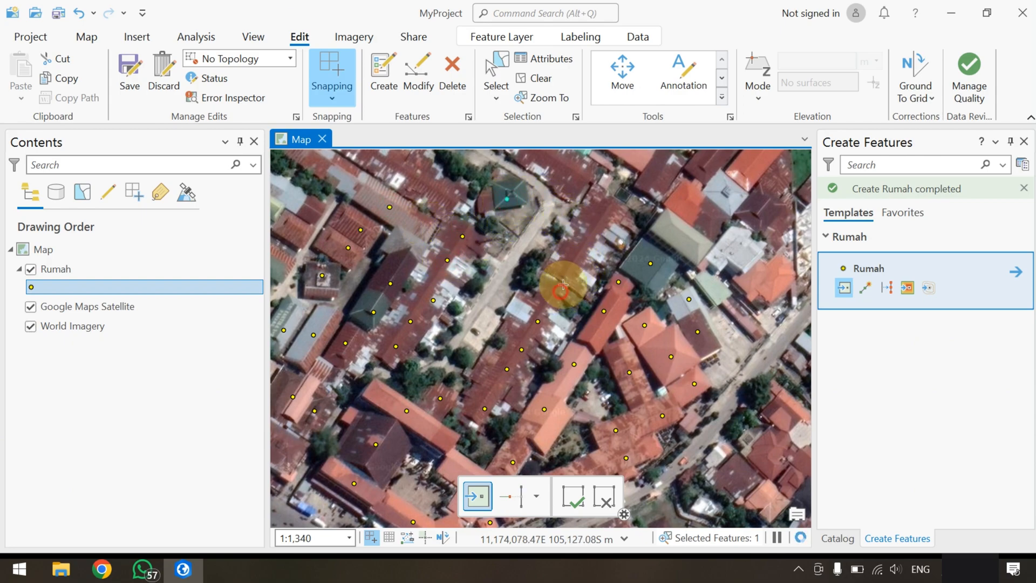
left_click(573, 269)
left_click(589, 241)
left_click(610, 217)
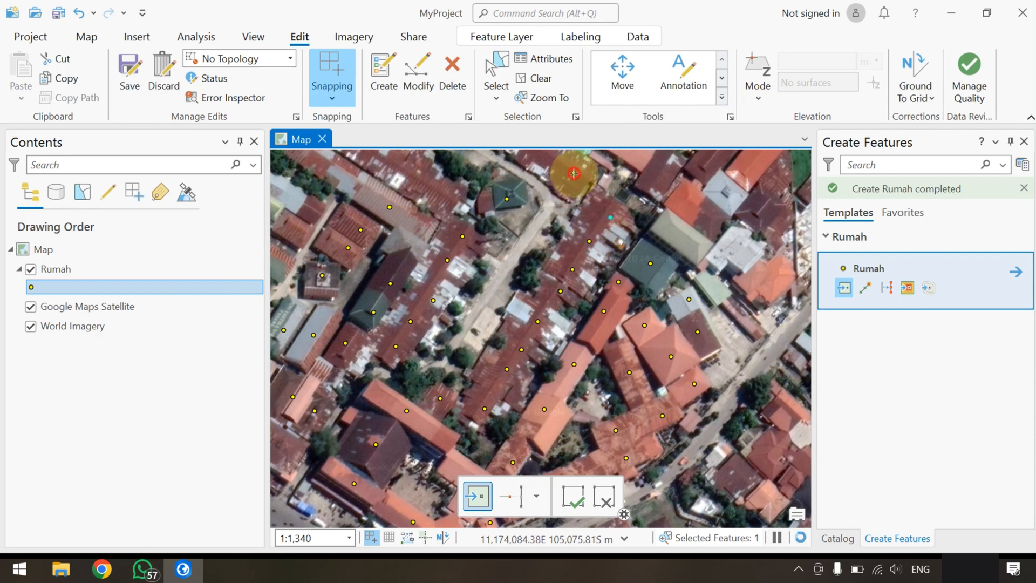
left_click(573, 173)
Place Rumah points on the cluster of pale green, orange, white and brown roofs in the block's eastern corner
left_click(681, 239)
left_click(686, 201)
left_click(711, 216)
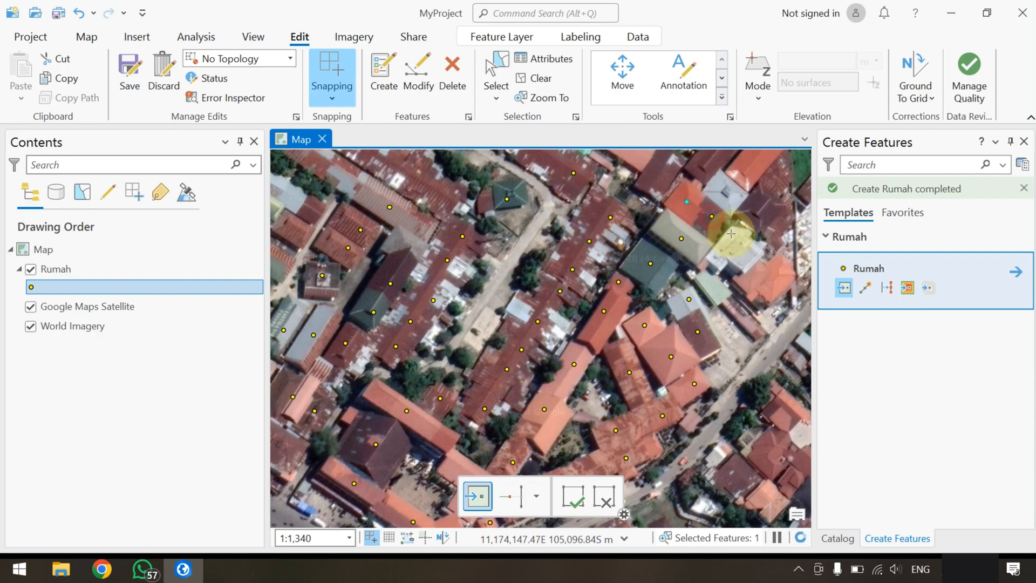
left_click(736, 250)
left_click(713, 289)
left_click_drag(718, 326, 630, 324)
left_click(678, 281)
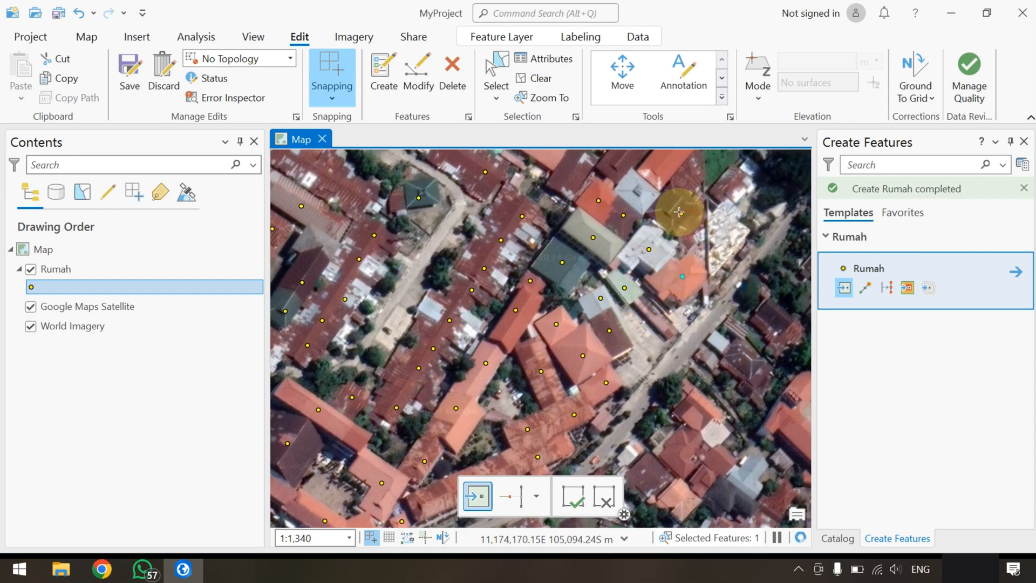
Add Rumah points to the long red and orange roofs near the river and the orange row extending northwest
left_click(636, 189)
left_click_drag(655, 200, 651, 304)
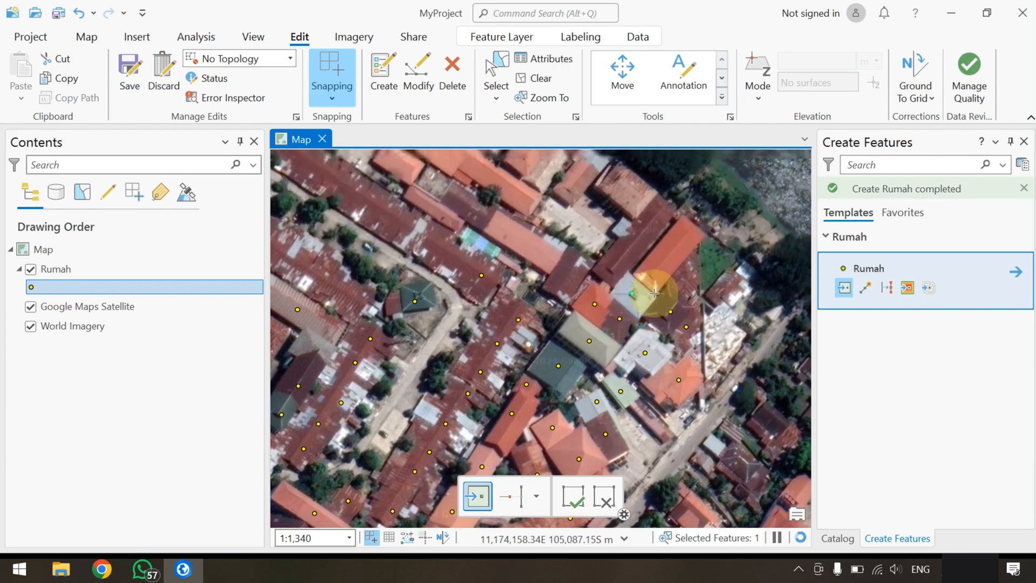
left_click(660, 263)
left_click(632, 246)
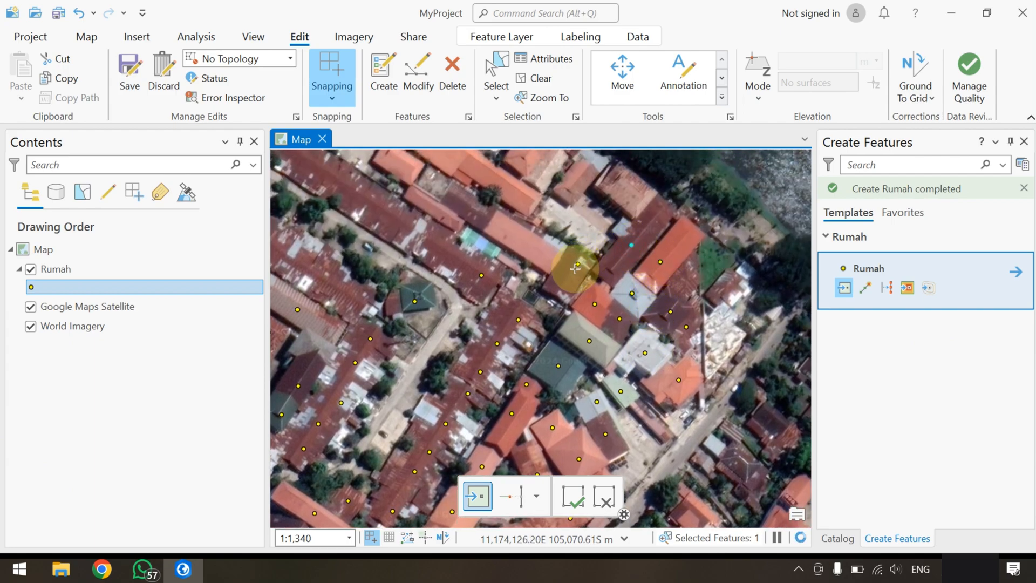
left_click(531, 248)
left_click(492, 227)
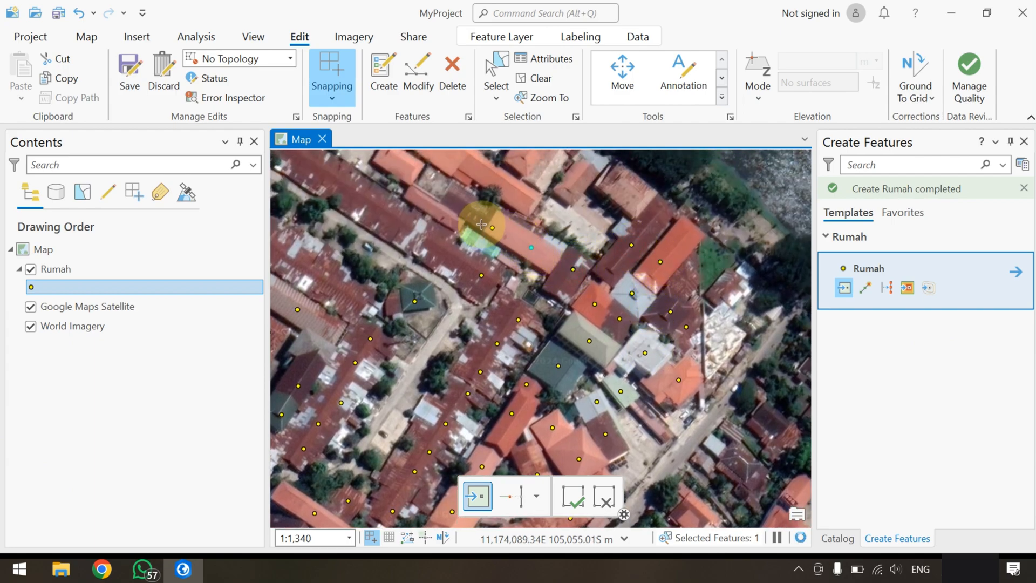
left_click(438, 213)
Place Rumah points on the two rusty-roofed rows lining the lane northwest of the green-roofed house
left_click(446, 252)
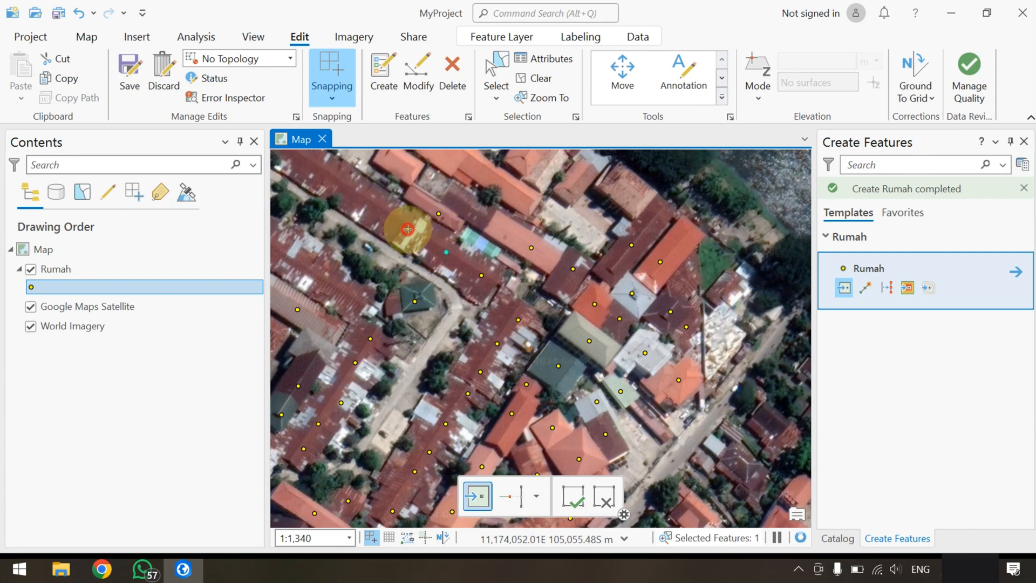
left_click(407, 230)
left_click(373, 205)
left_click_drag(367, 242, 560, 283)
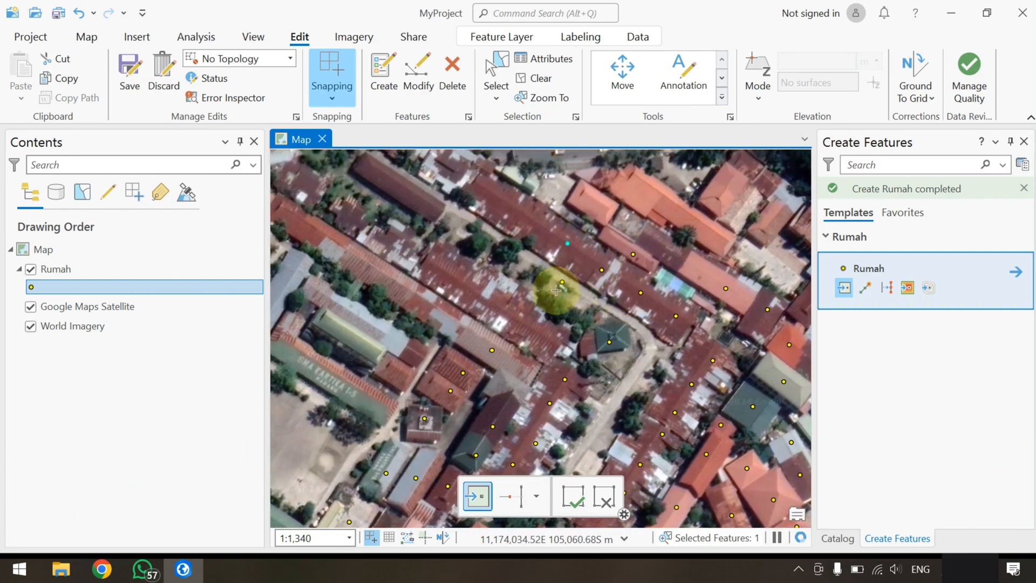
left_click(526, 319)
left_click(499, 303)
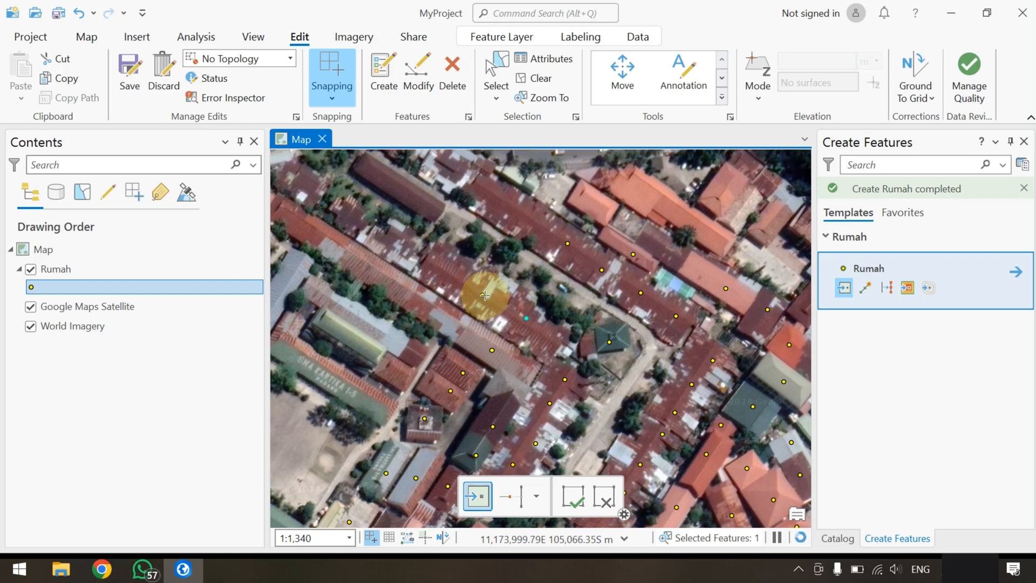
left_click(486, 295)
left_click(450, 272)
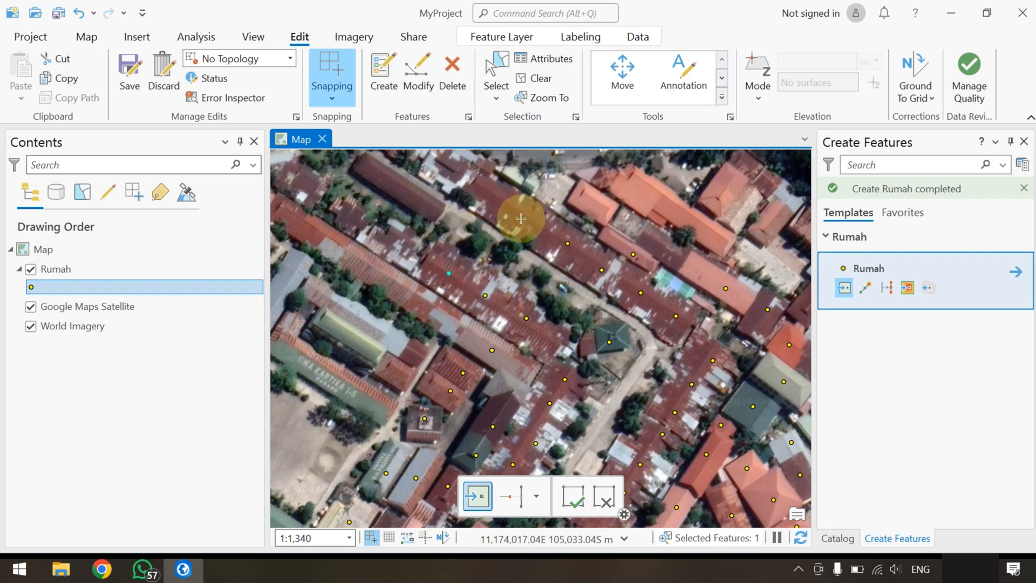
Place Rumah points on the remaining long roofs in the block's northwest and on the SMA Kartika school buildings
left_click(503, 204)
left_click(418, 196)
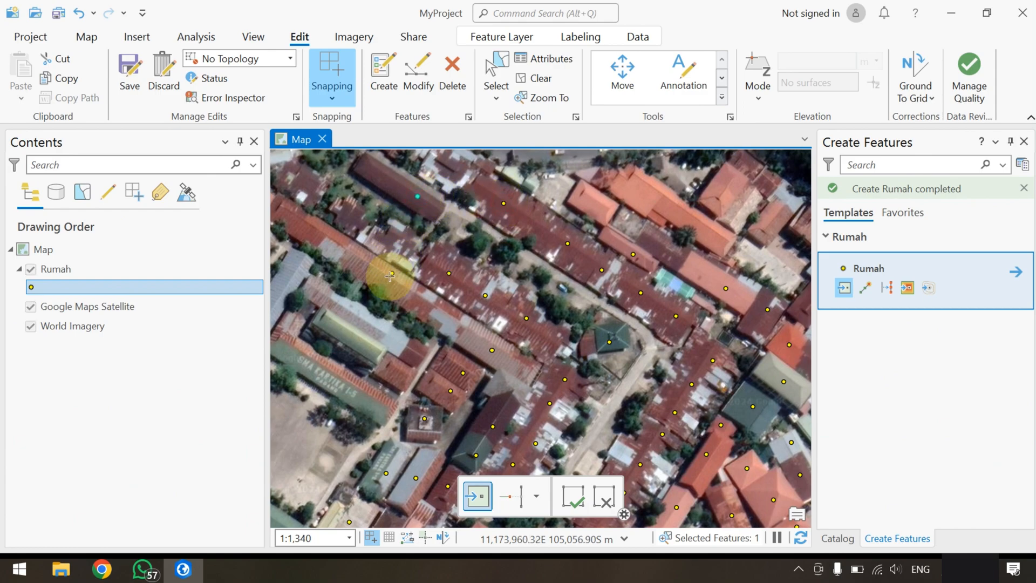
left_click(383, 276)
left_click(350, 261)
left_click(331, 239)
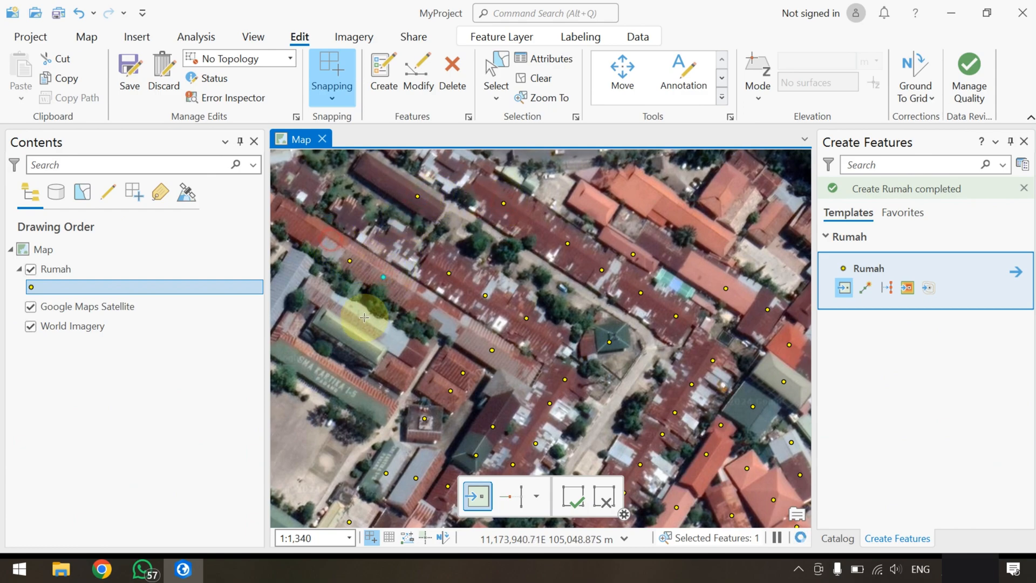
left_click(358, 344)
left_click_drag(348, 378, 487, 362)
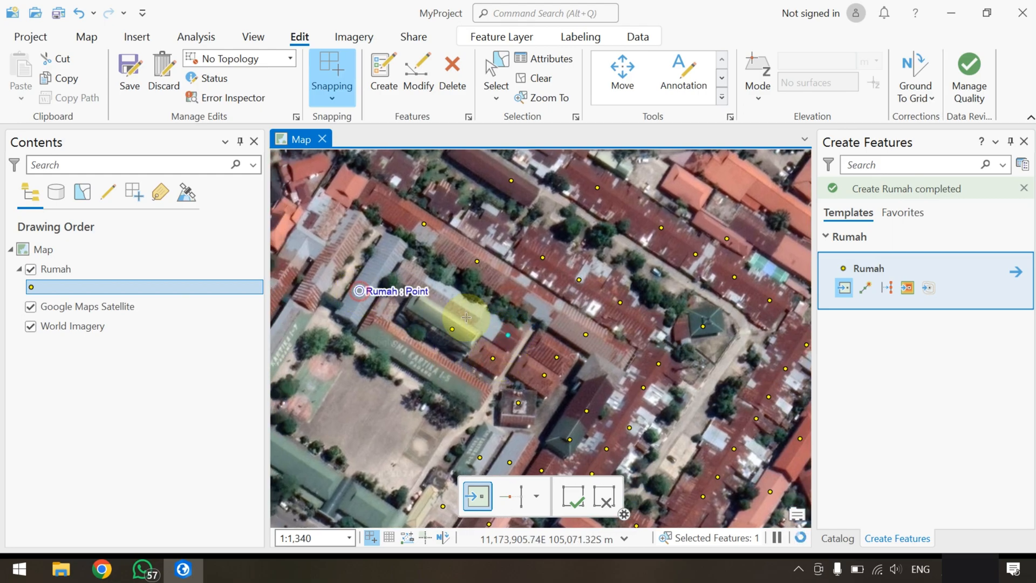
Finish the Rumah point creation and save the edits
scroll(593, 343, "down", 4)
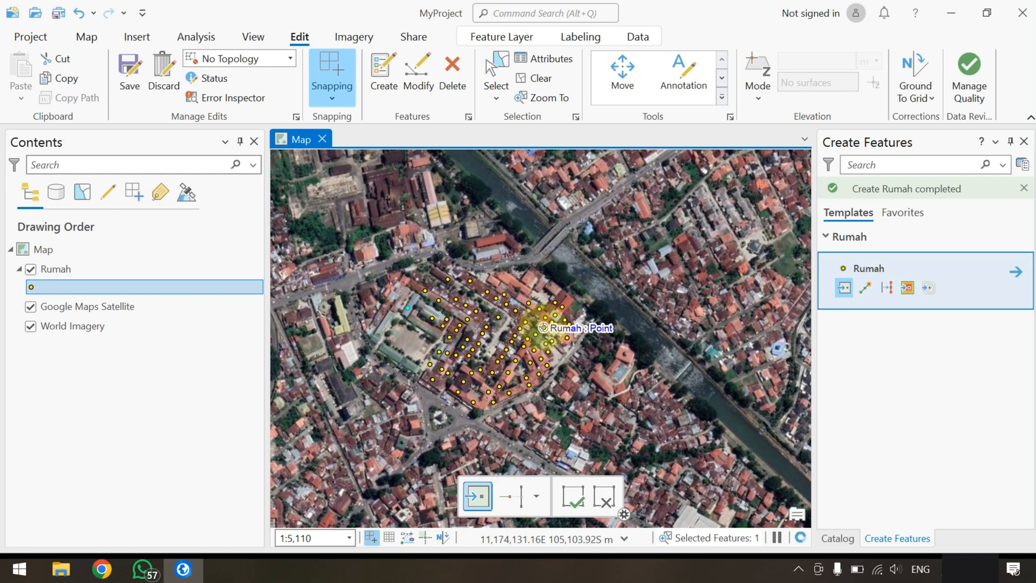
scroll(540, 331, "up", 2)
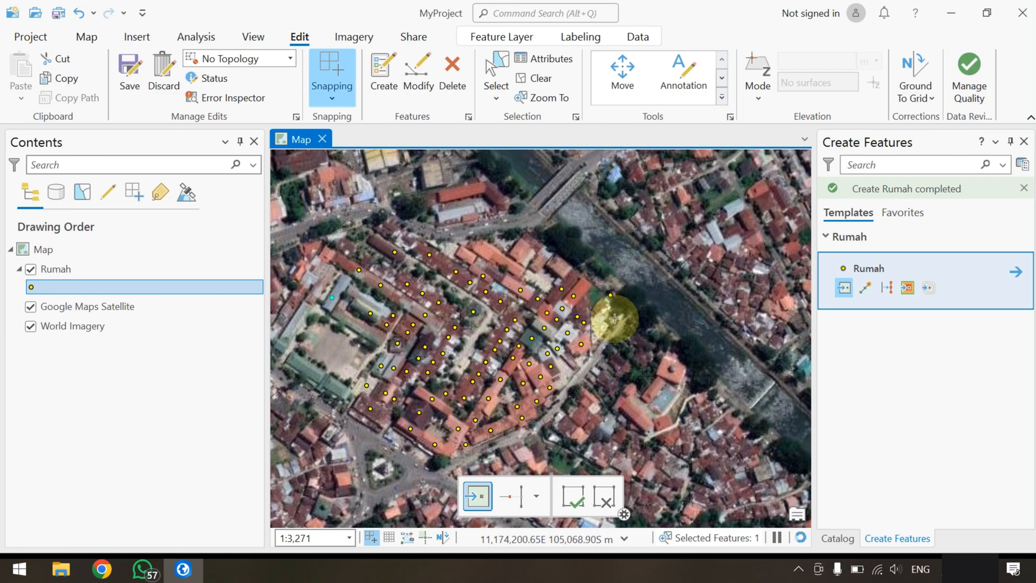
left_click(572, 496)
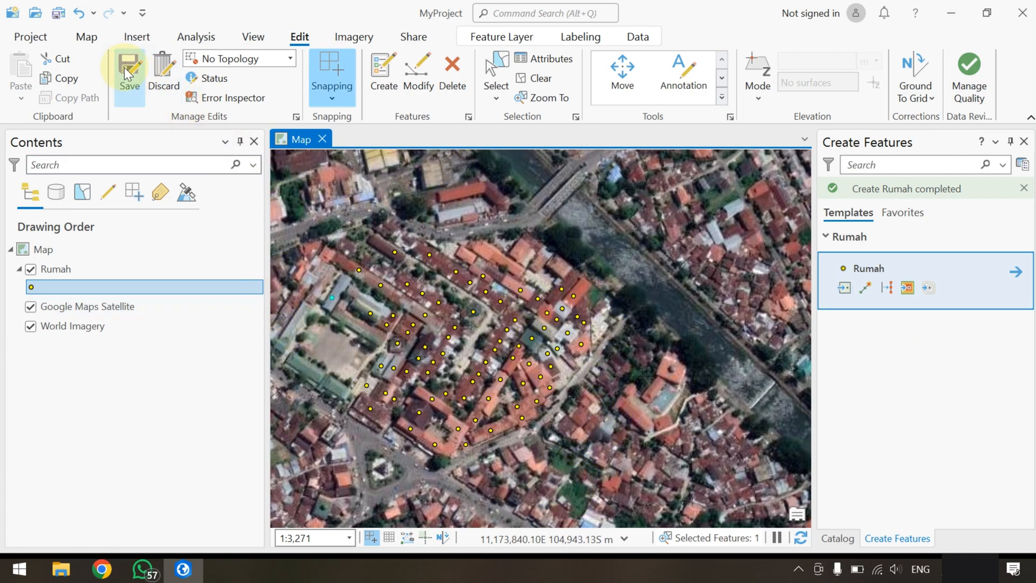
Open the Rumah layer's attribute table, look through its records, and close it
left_click(56, 270)
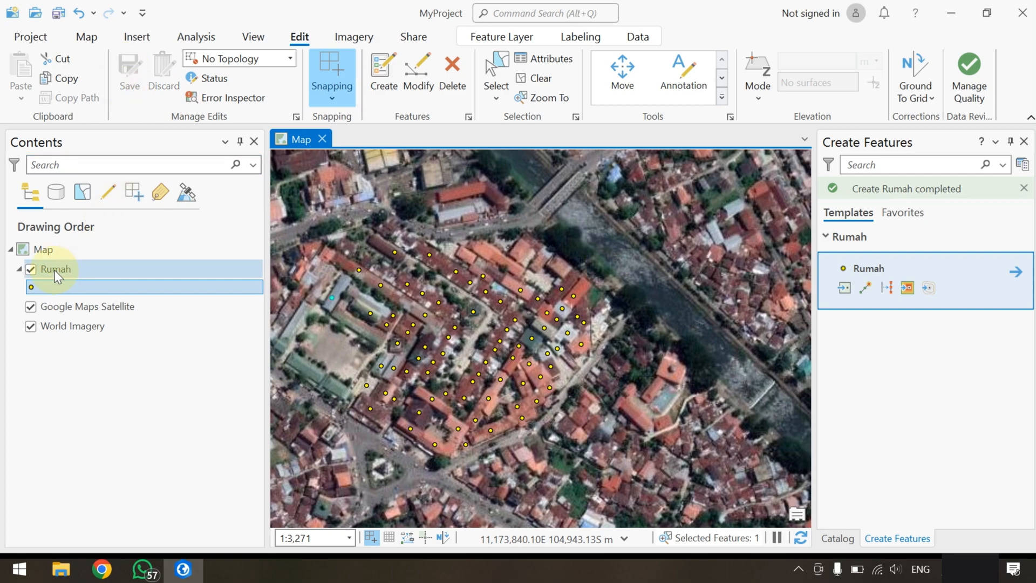
right_click(56, 273)
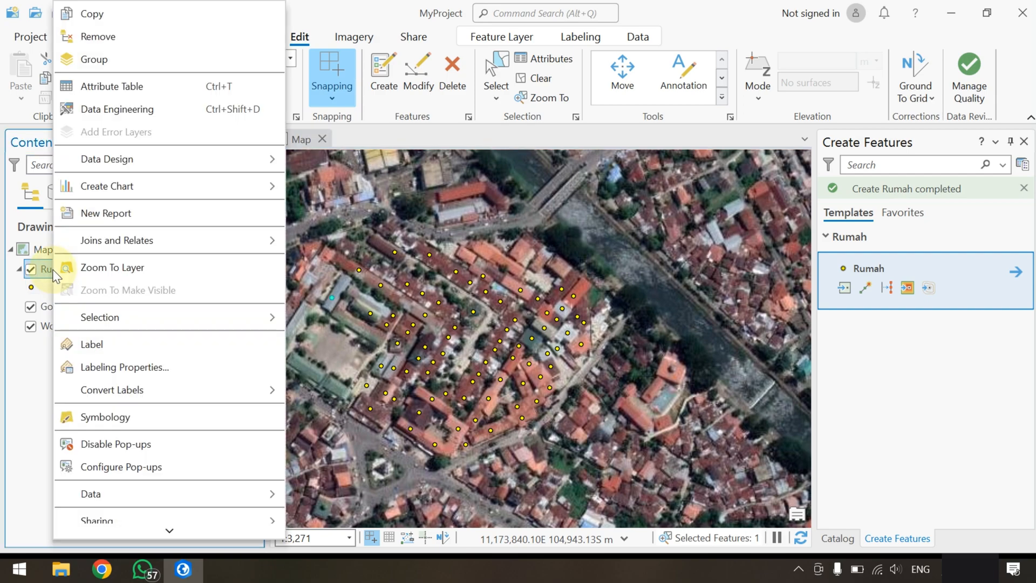
left_click(128, 92)
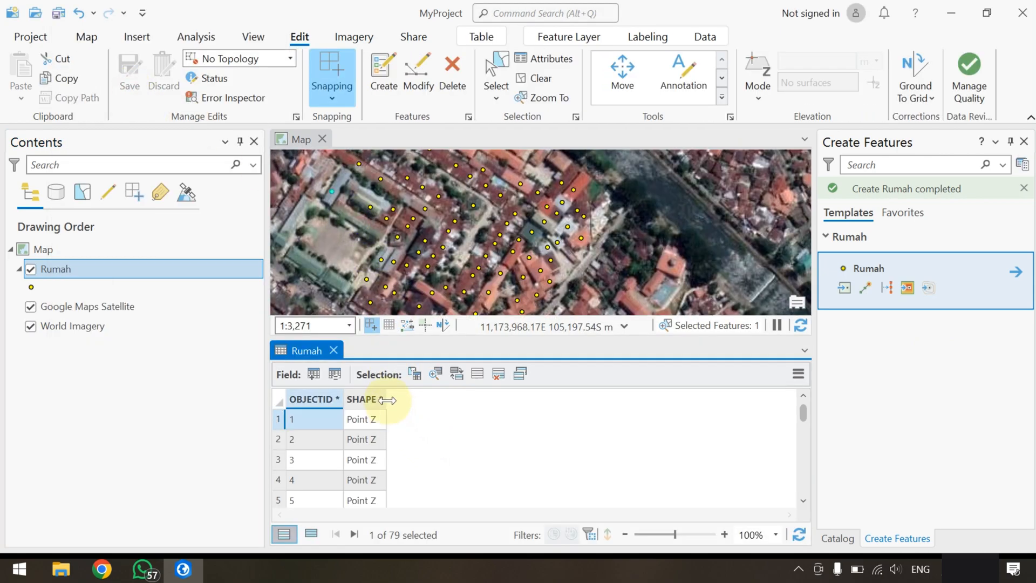
scroll(401, 438, "down", 20)
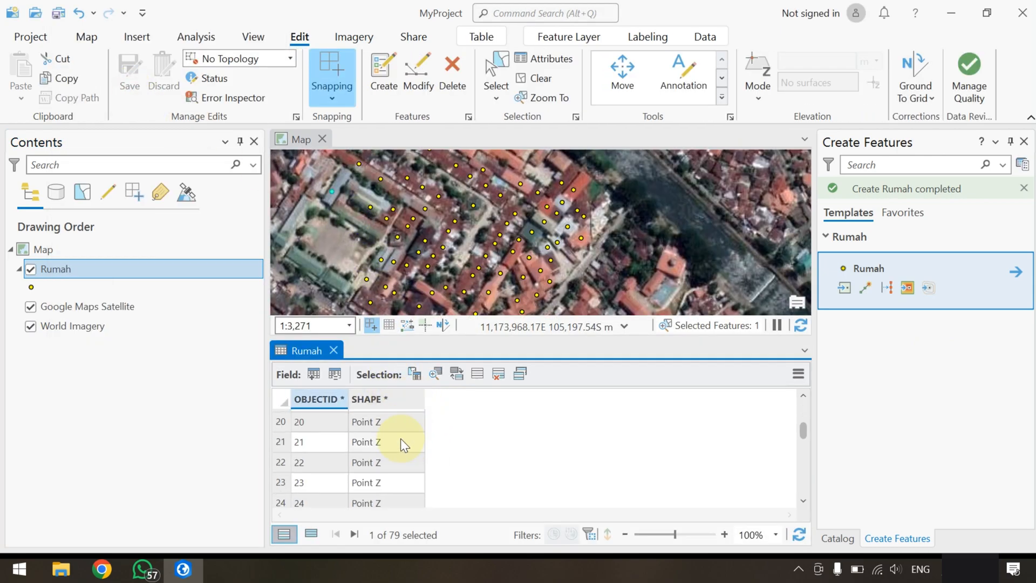
scroll(403, 461, "up", 4)
scroll(407, 452, "up", 15)
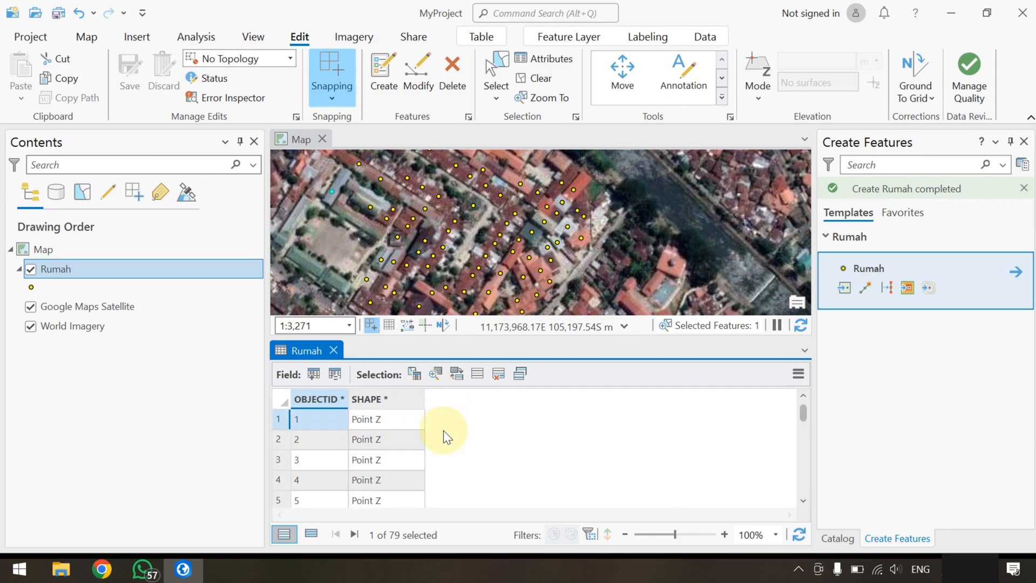
left_click(334, 350)
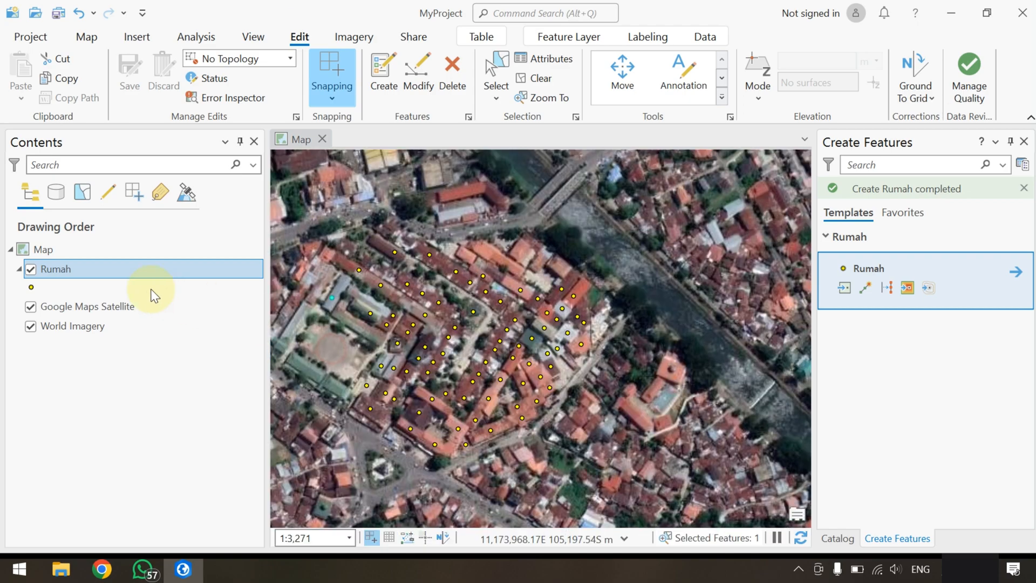
Open the Rumah layer's field design and add a field named Koord_X
right_click(57, 273)
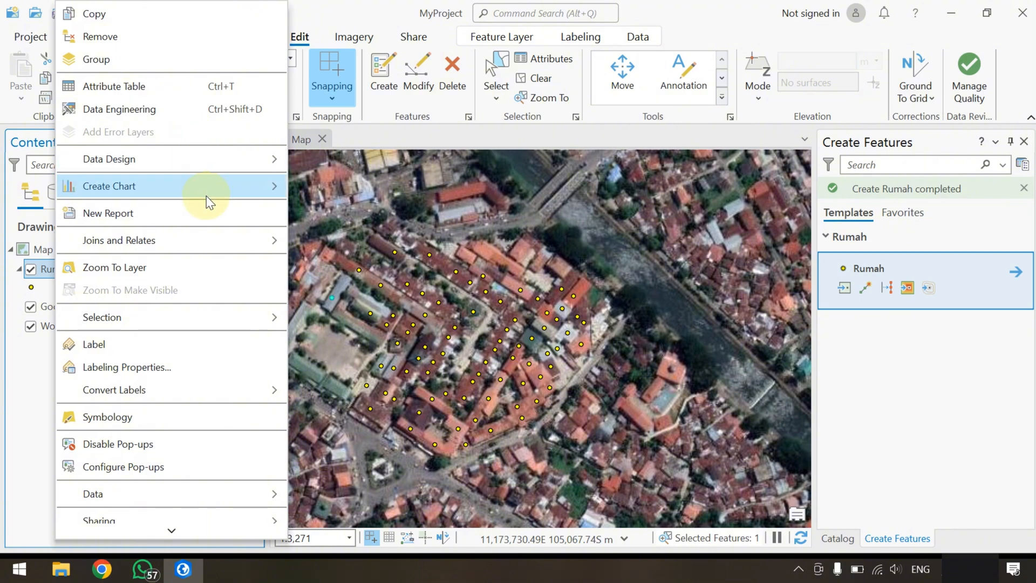
mouse_move(225, 157)
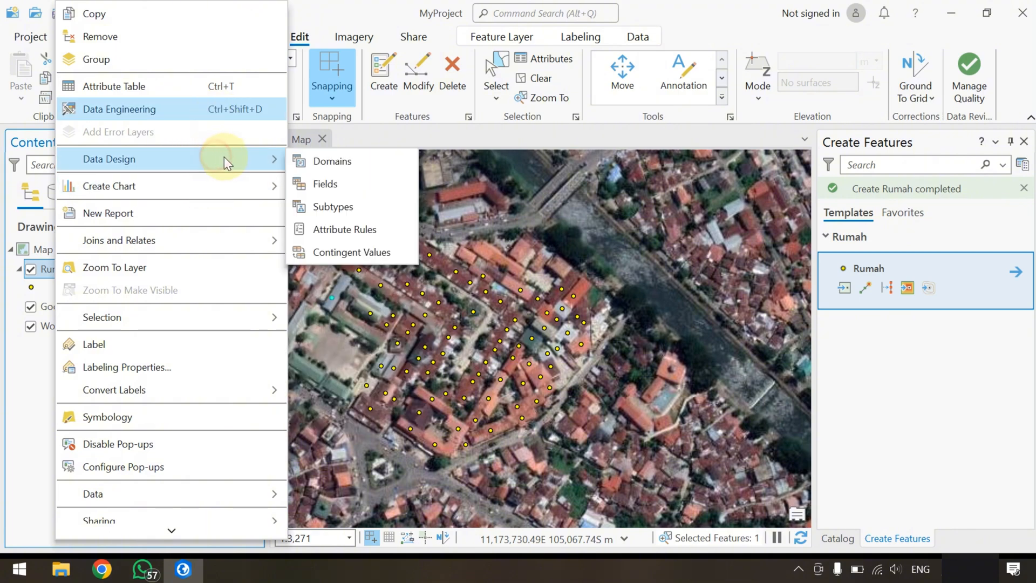
left_click(337, 179)
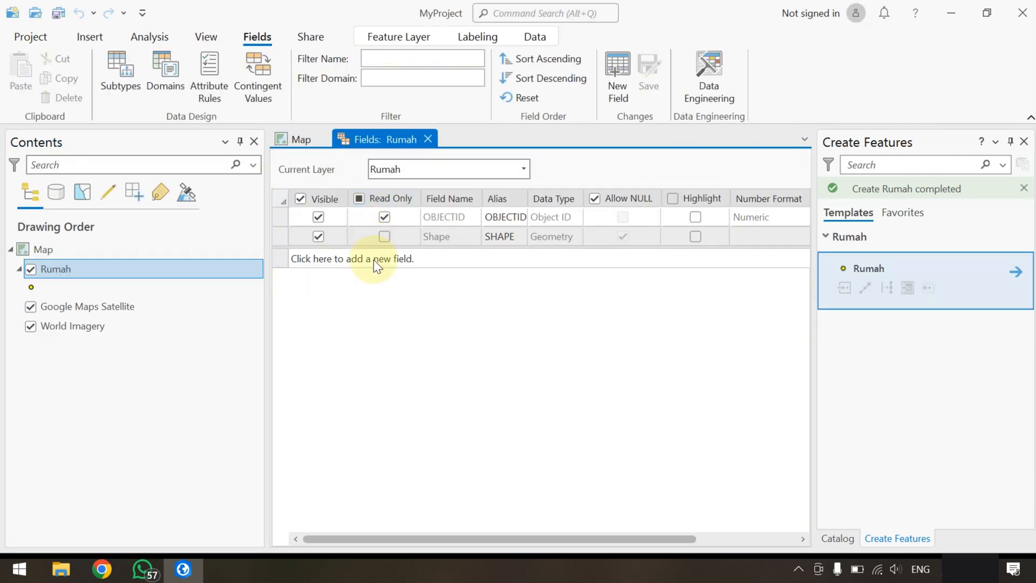
left_click(373, 260)
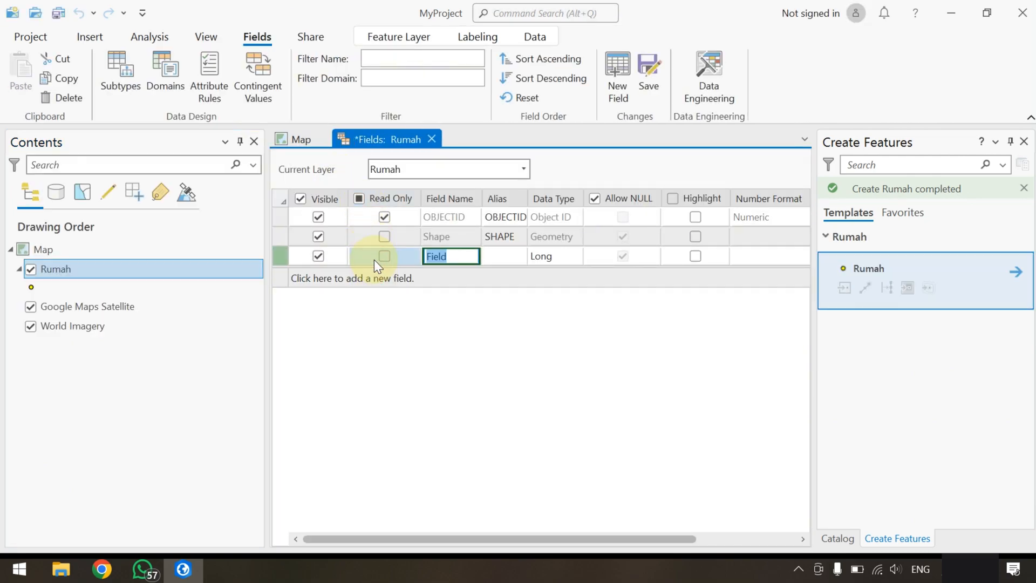
type("Koord_X")
key("Return")
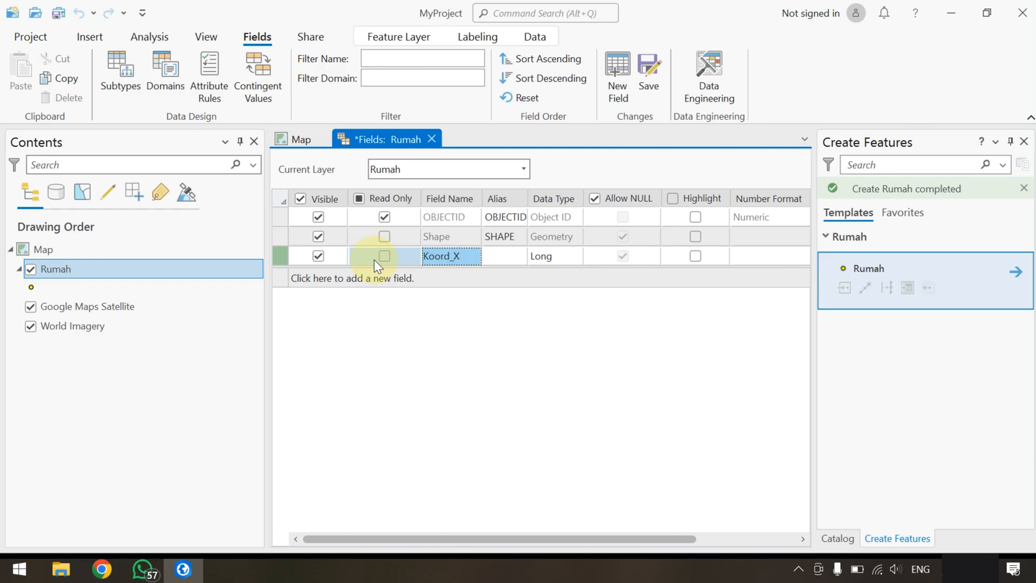
Add a second field named Koord_Y and delete the stray extra field row
left_click(408, 281)
type("Koord_")
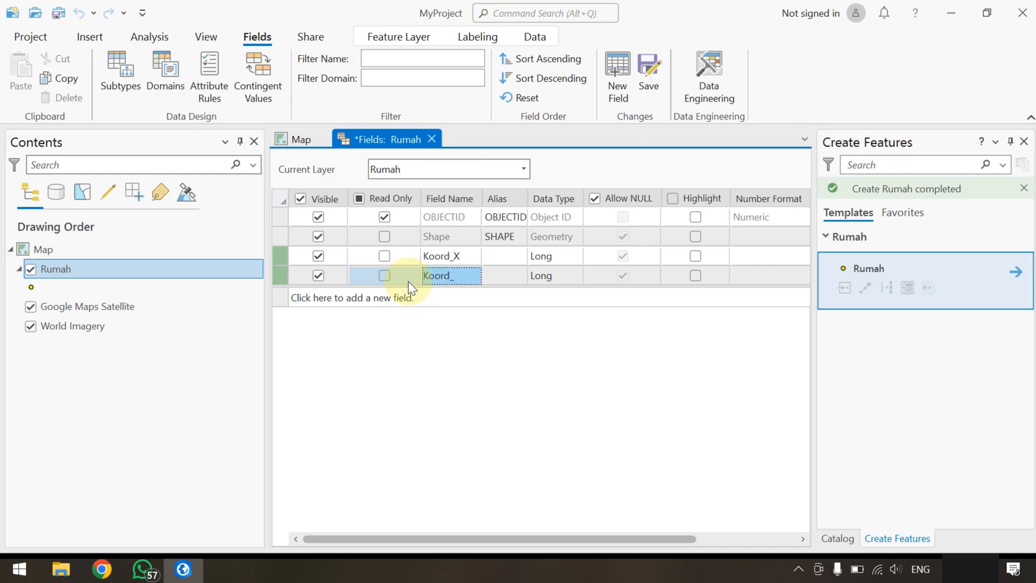
double_click(460, 275)
left_click(467, 276)
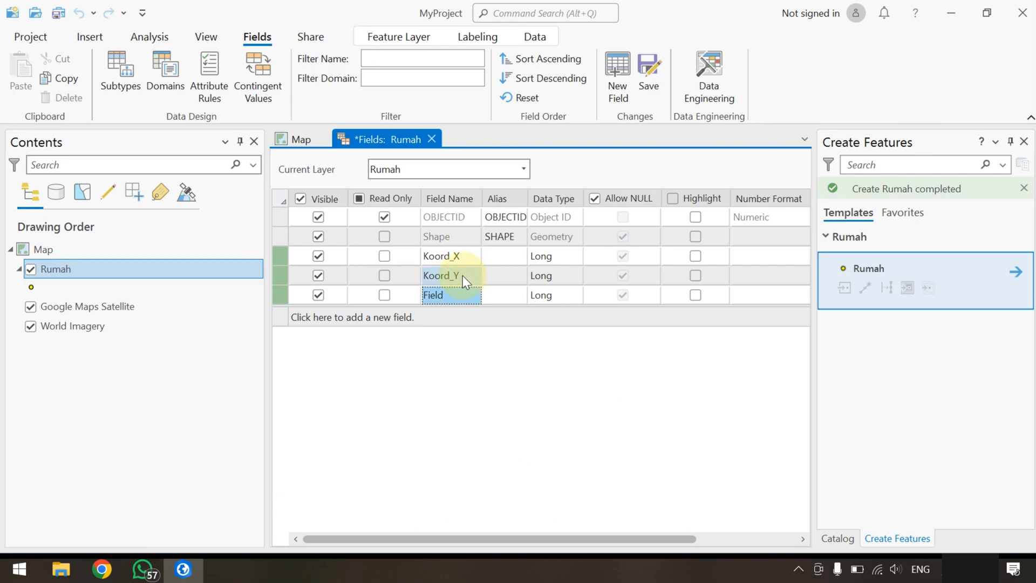
right_click(283, 294)
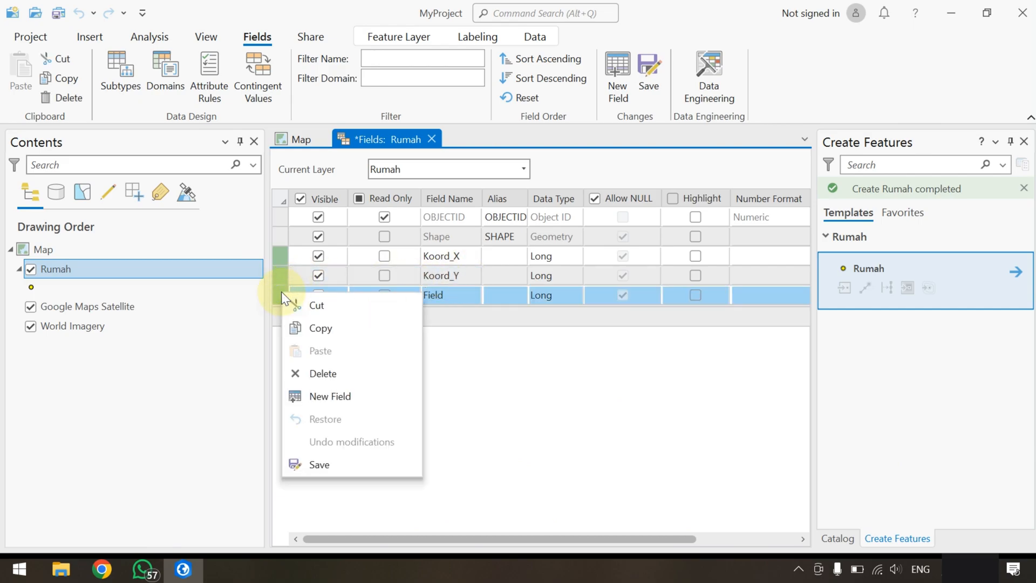
left_click(302, 372)
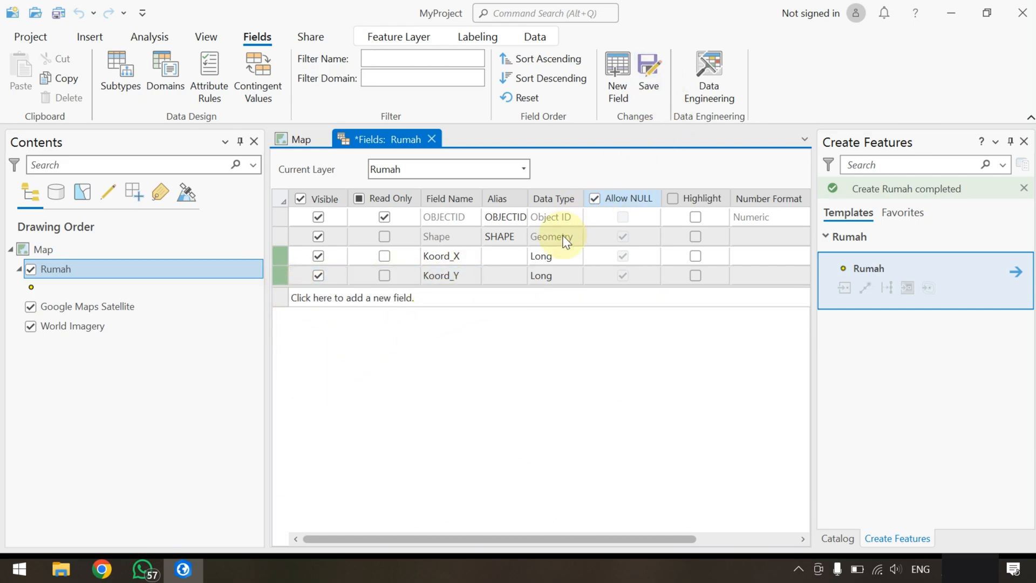
Set the data type of Koord_X and Koord_Y to Double, then save and close the field design
left_click(549, 258)
left_click(551, 324)
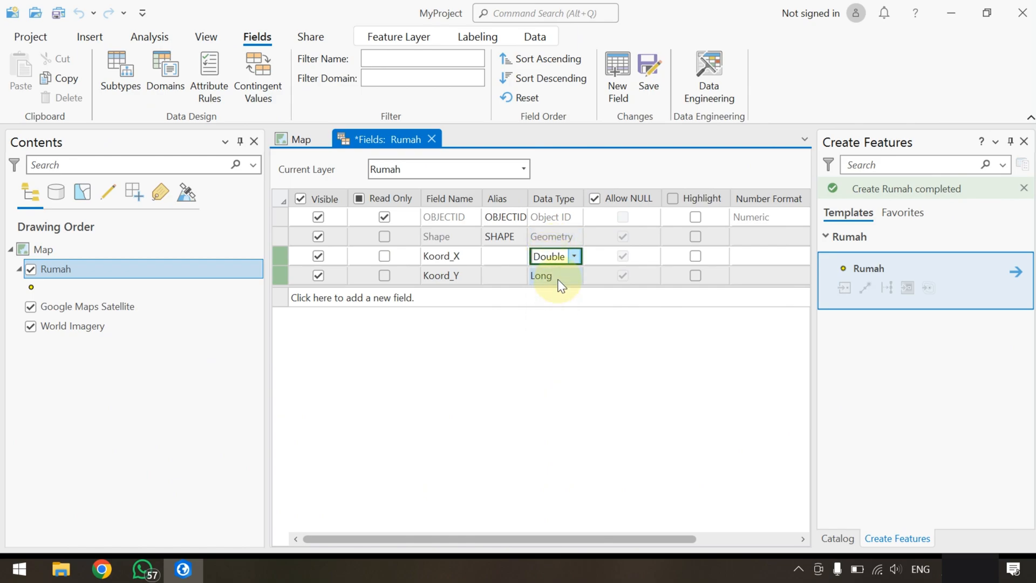
left_click(560, 278)
left_click(552, 344)
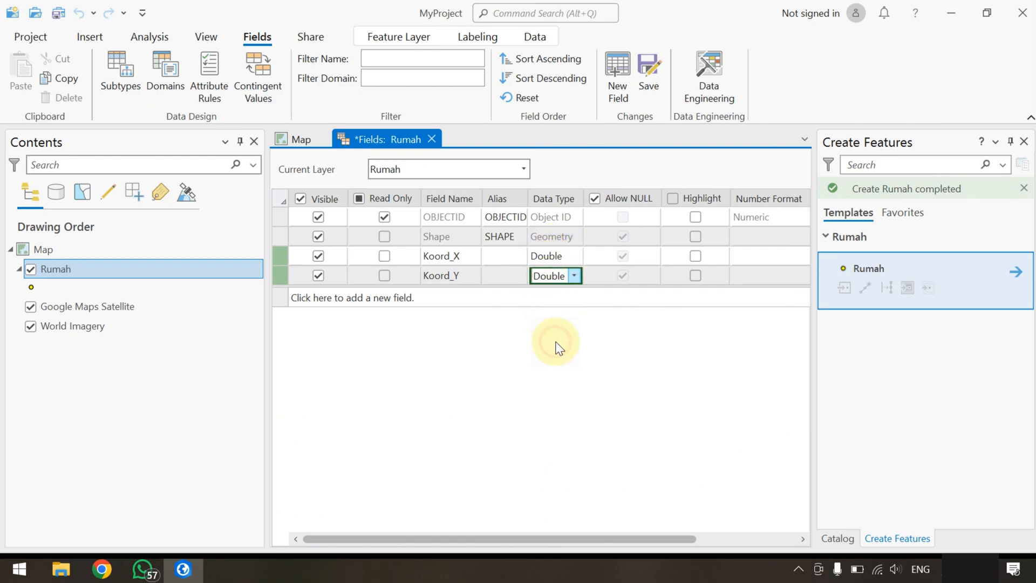
left_click(656, 84)
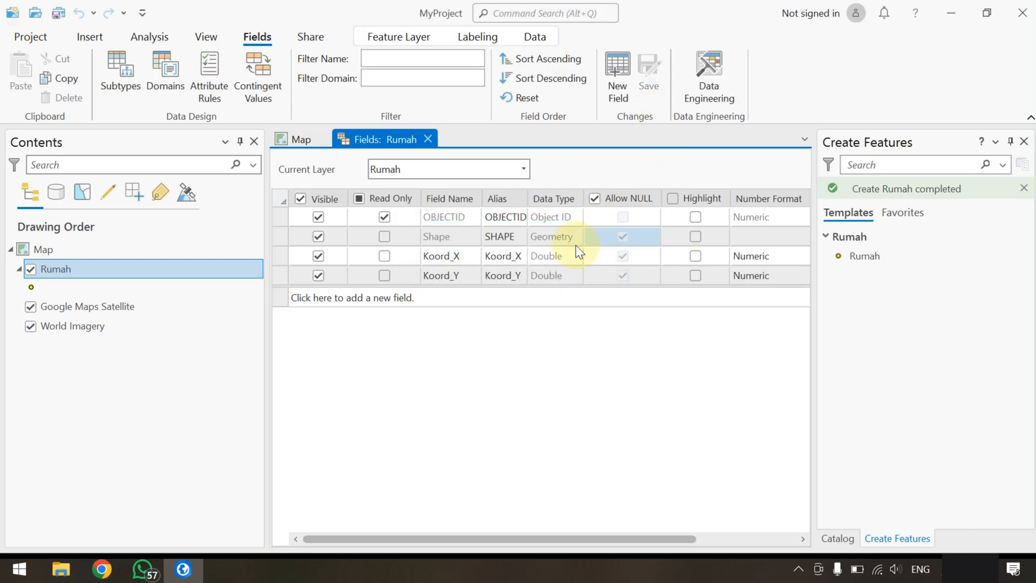
left_click(427, 141)
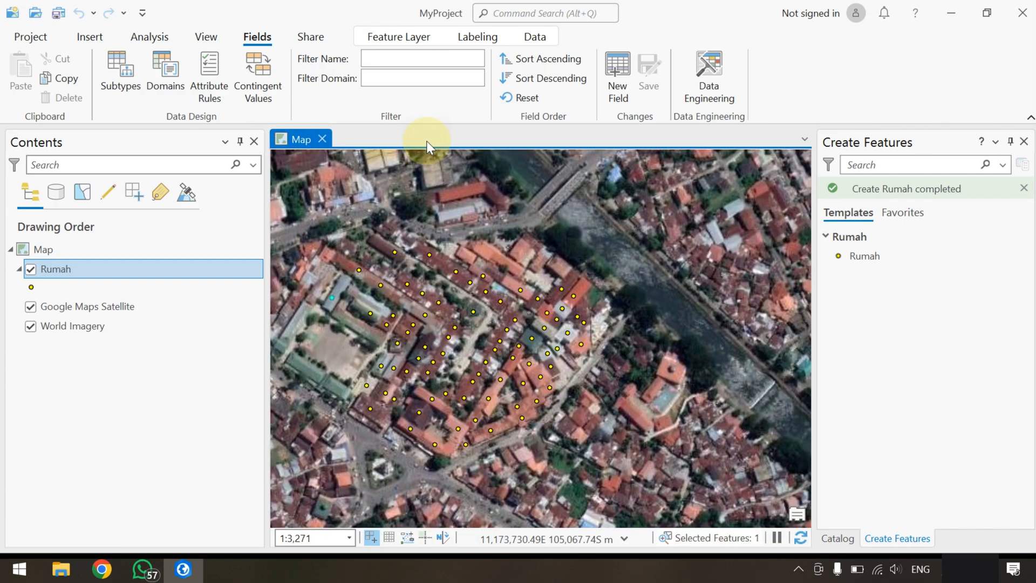
Reopen the Rumah layer's attribute table with its new coordinate fields
right_click(61, 272)
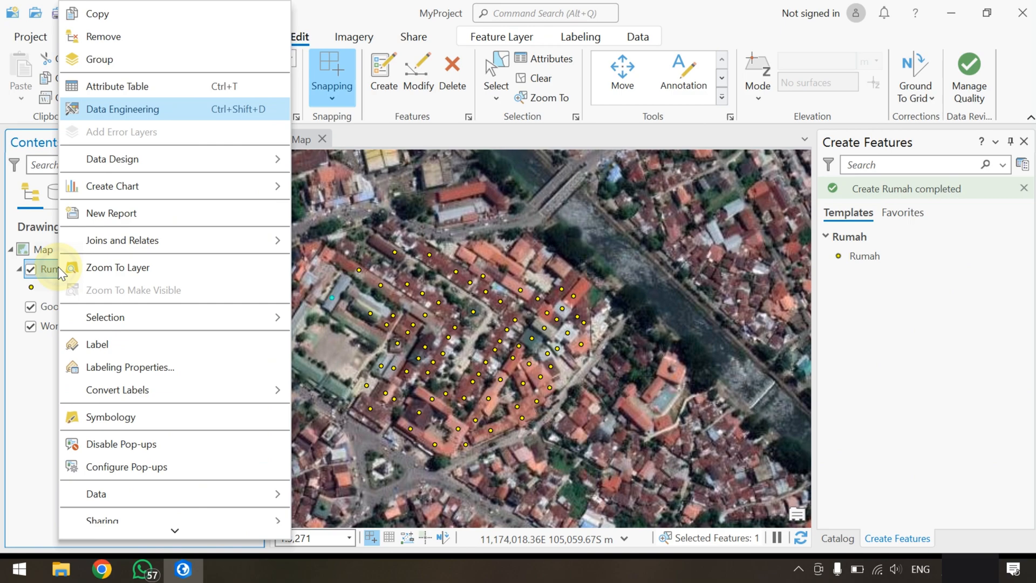
left_click(185, 88)
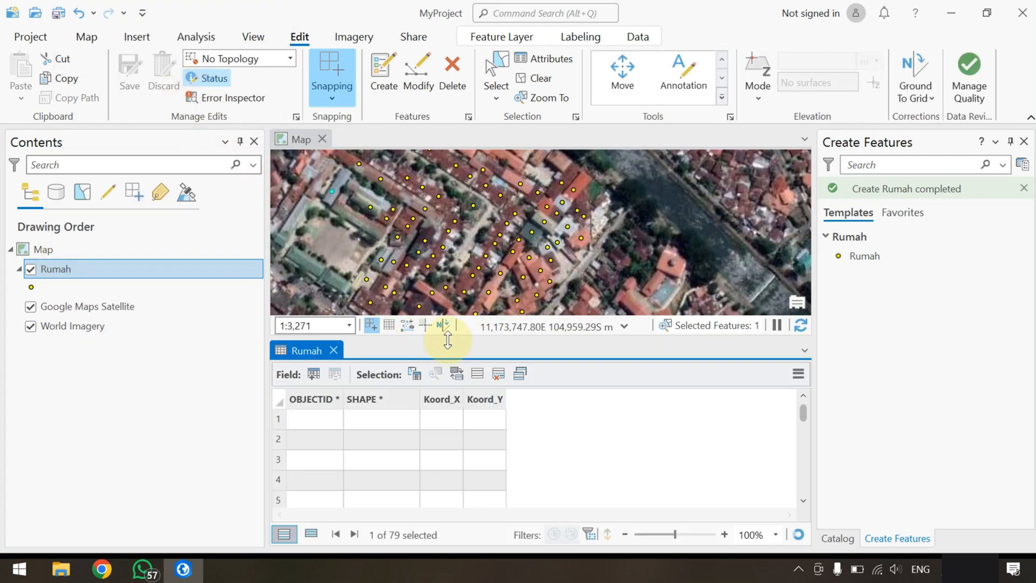
Try to run Calculate Geometry on Koord_X without choosing a property, and close the tool
right_click(442, 400)
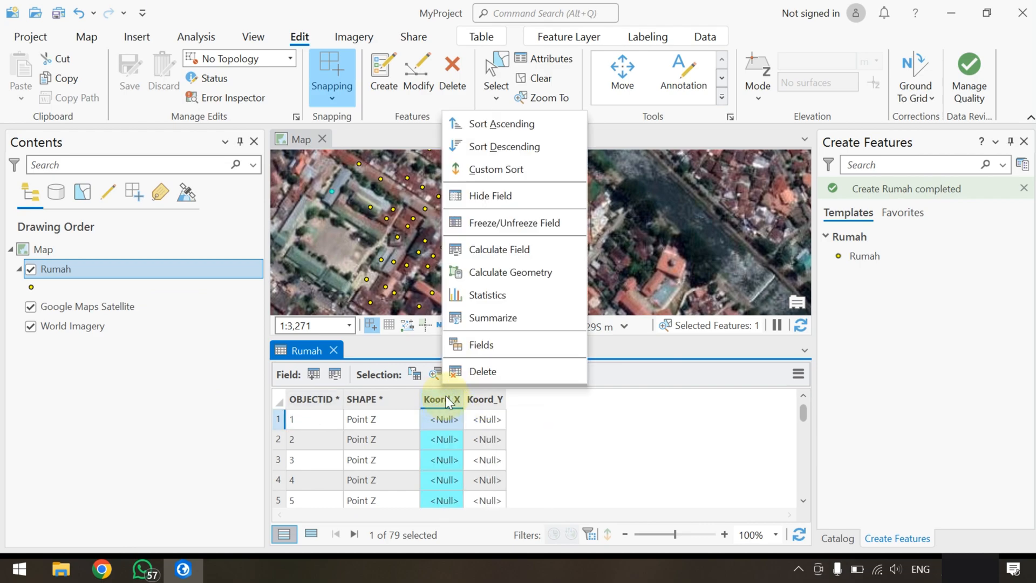
left_click(493, 274)
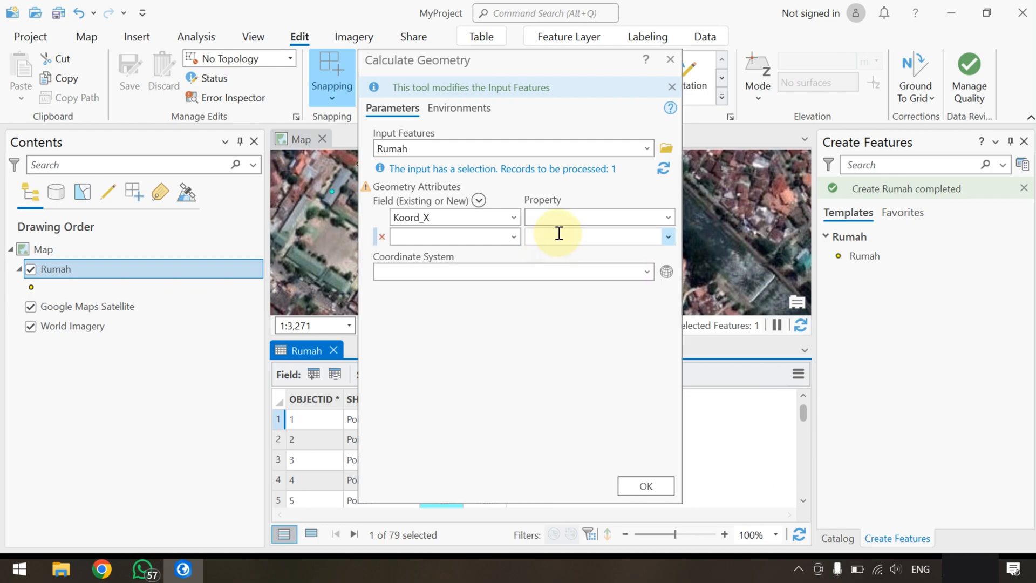
left_click_drag(493, 60, 599, 57)
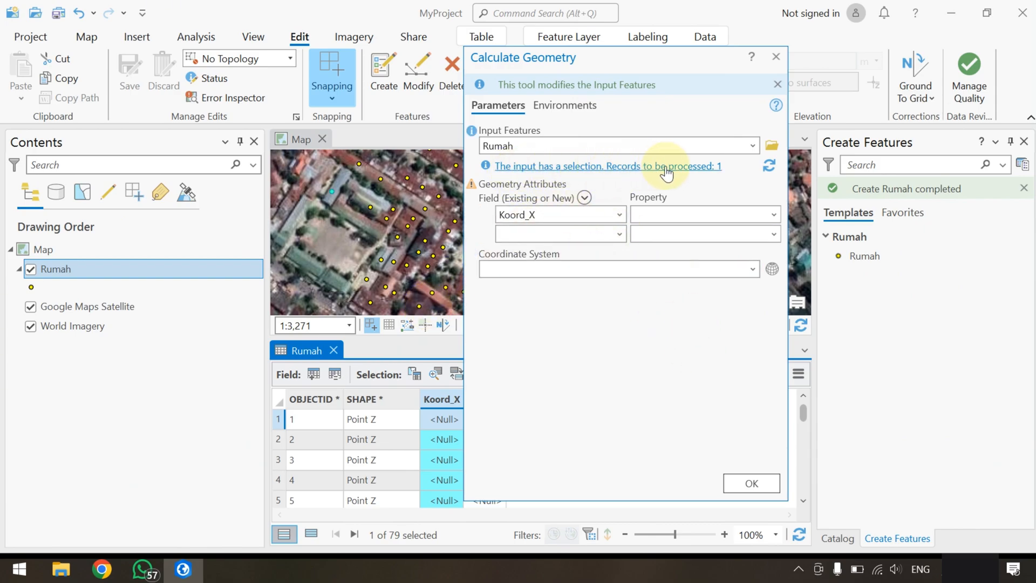
left_click(771, 491)
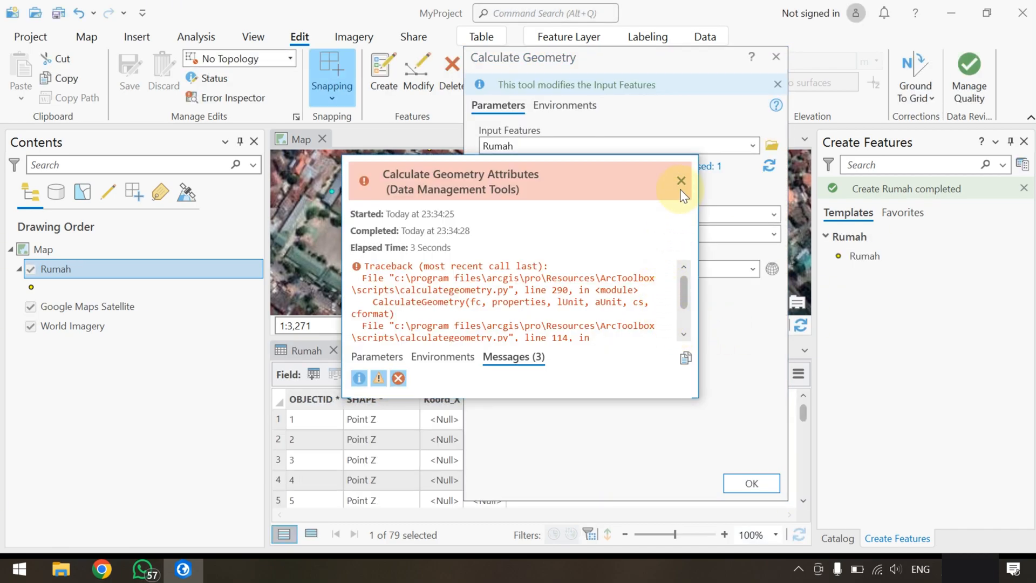
left_click(681, 180)
left_click(776, 57)
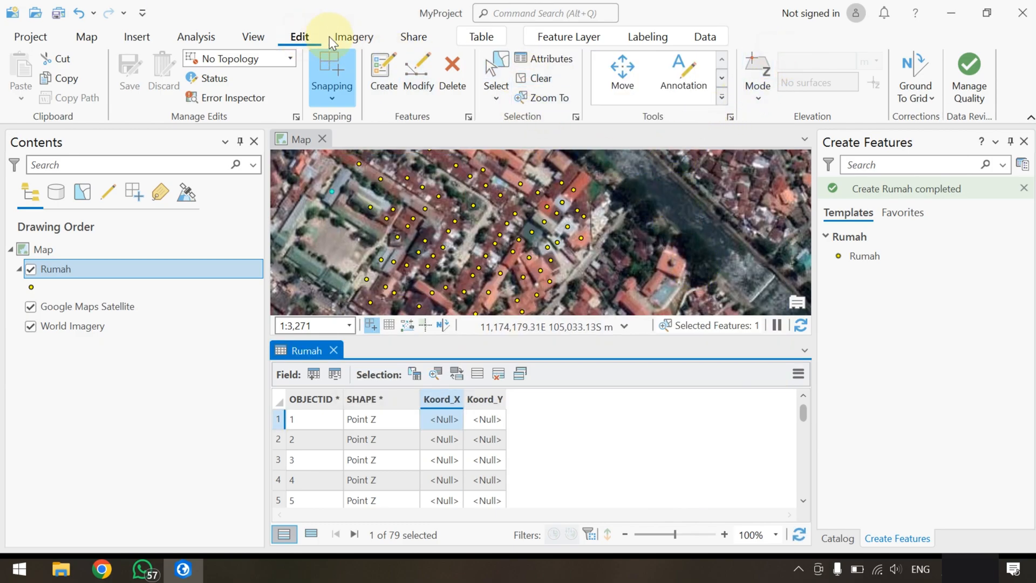
Clear the feature selection and set Calculate Geometry to assign Point x-coordinate to Koord_X and Point y-coordinate to Koord_Y
left_click(301, 37)
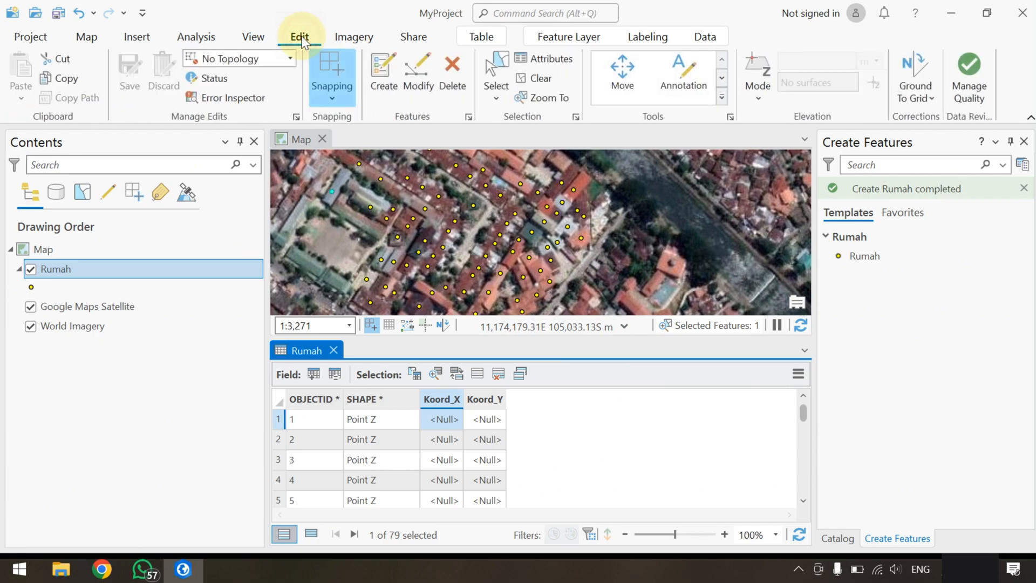
left_click(542, 80)
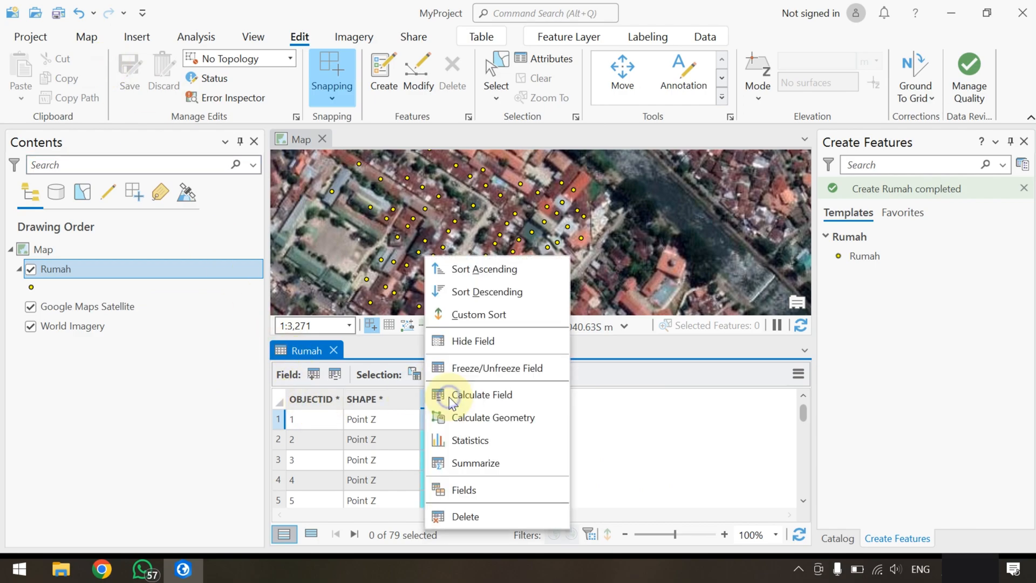
right_click(452, 401)
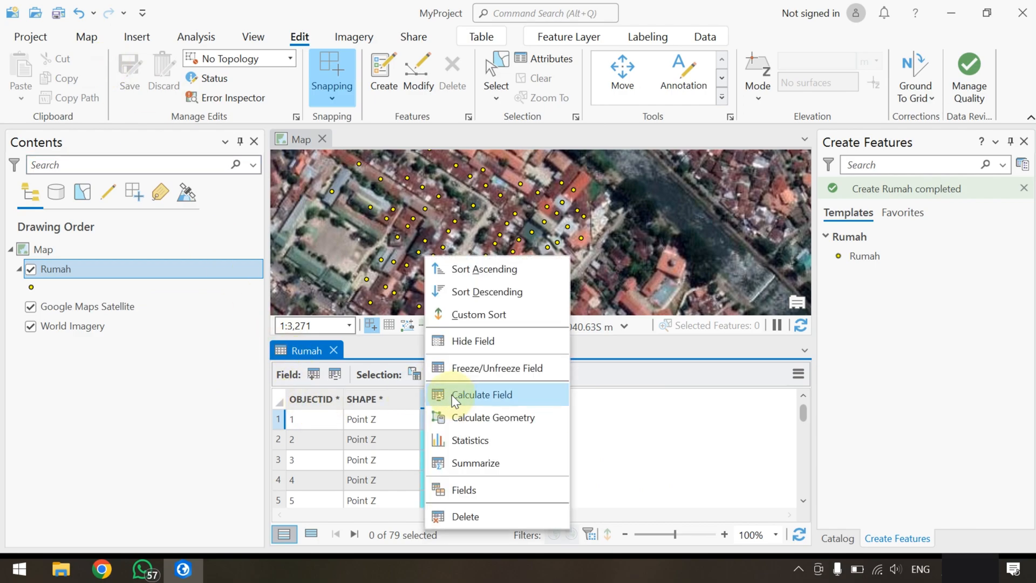
left_click(497, 416)
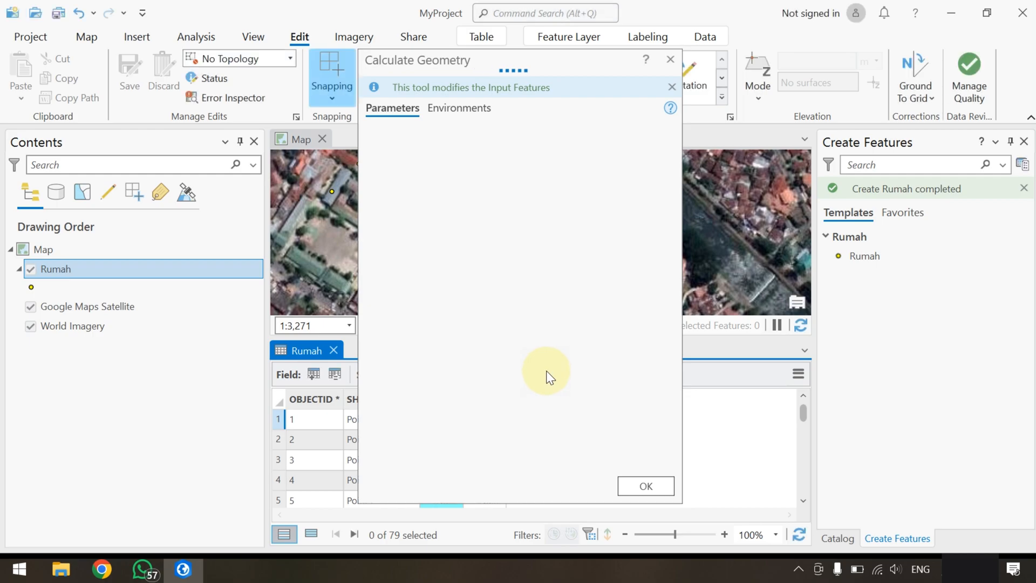
left_click(515, 217)
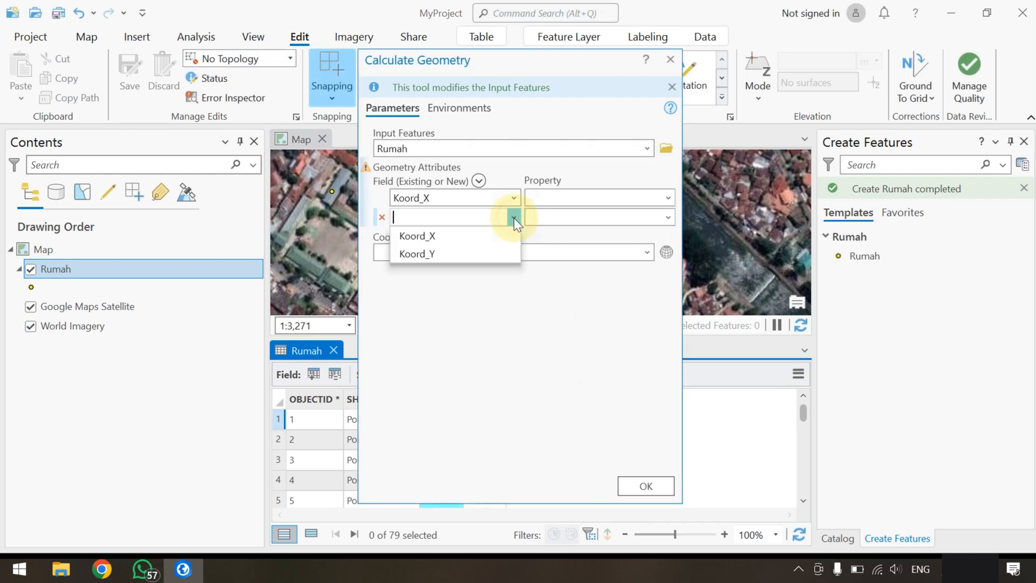
left_click(482, 249)
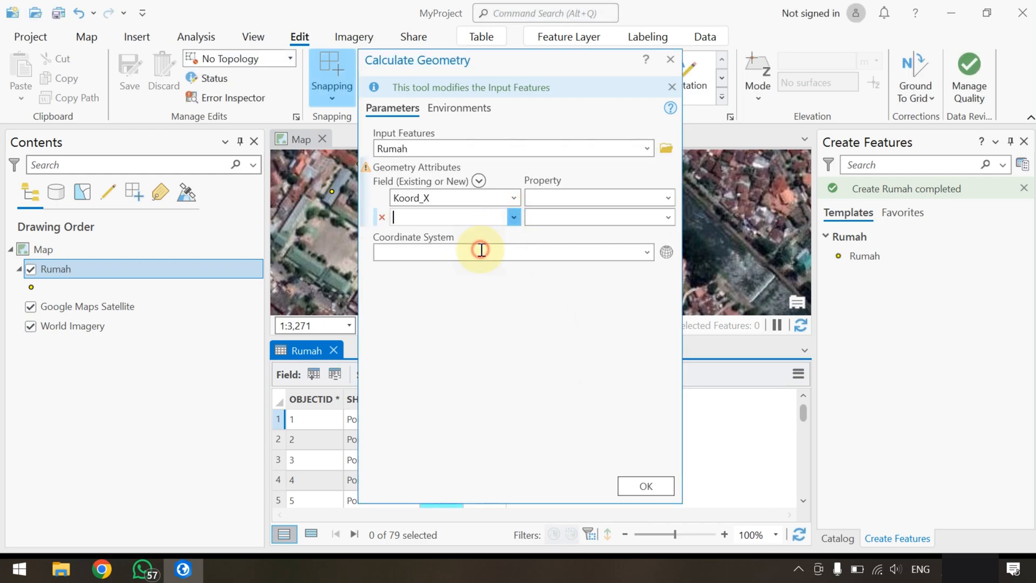
left_click(669, 197)
left_click(620, 215)
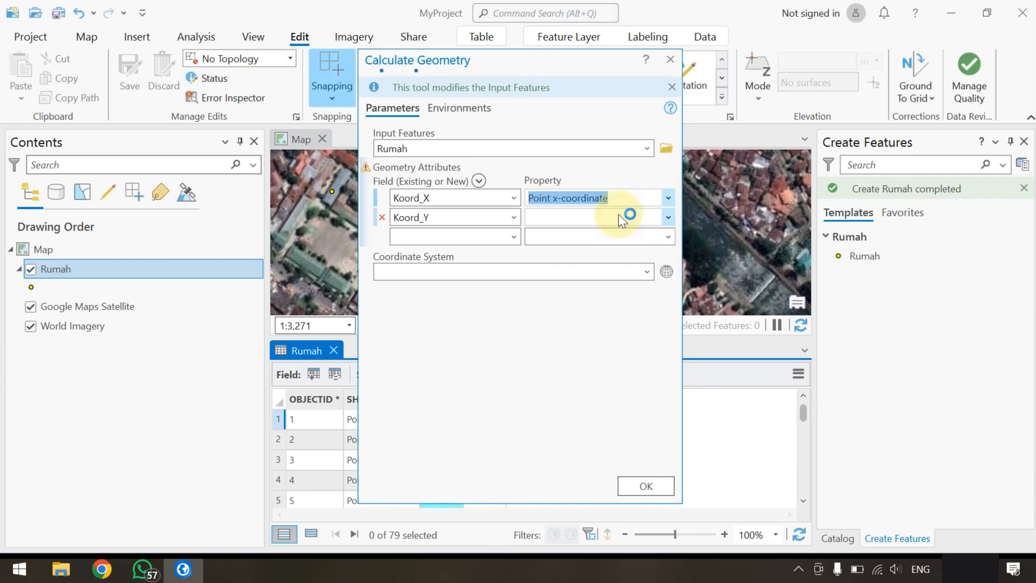
left_click(668, 217)
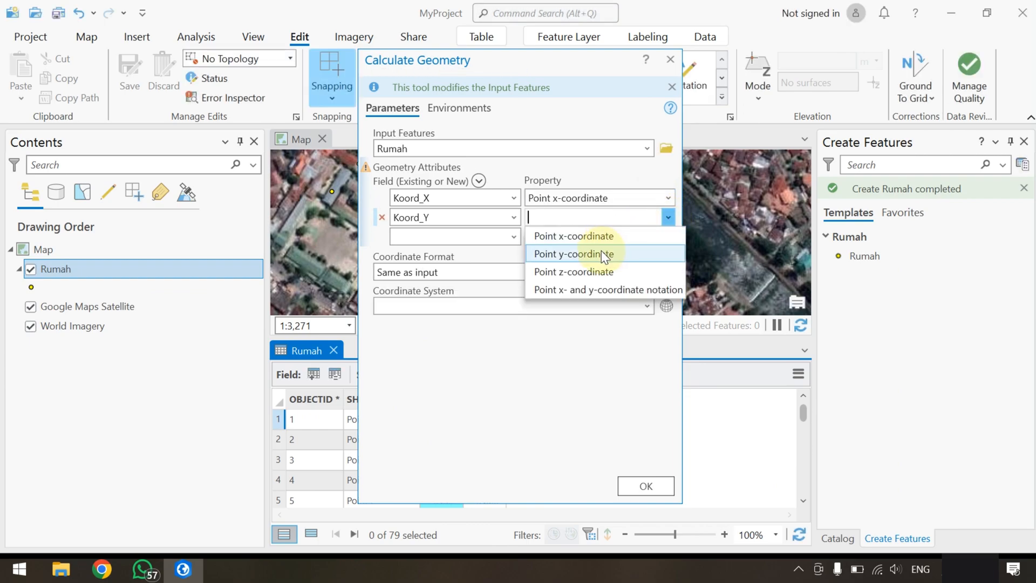
left_click(601, 254)
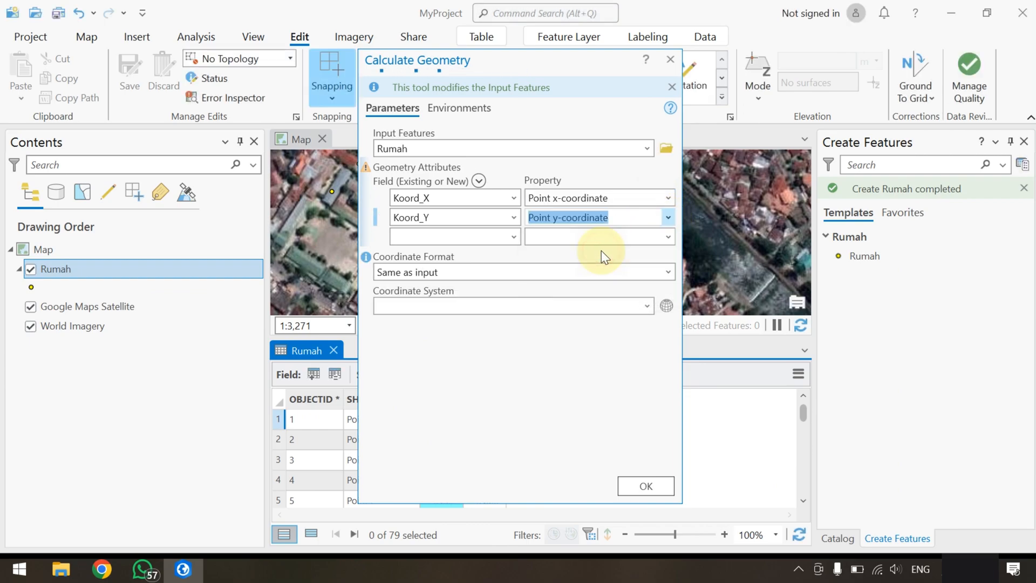
Set the coordinate format to Decimal Degrees and open the coordinate system selection for the geometry calculation
left_click(669, 270)
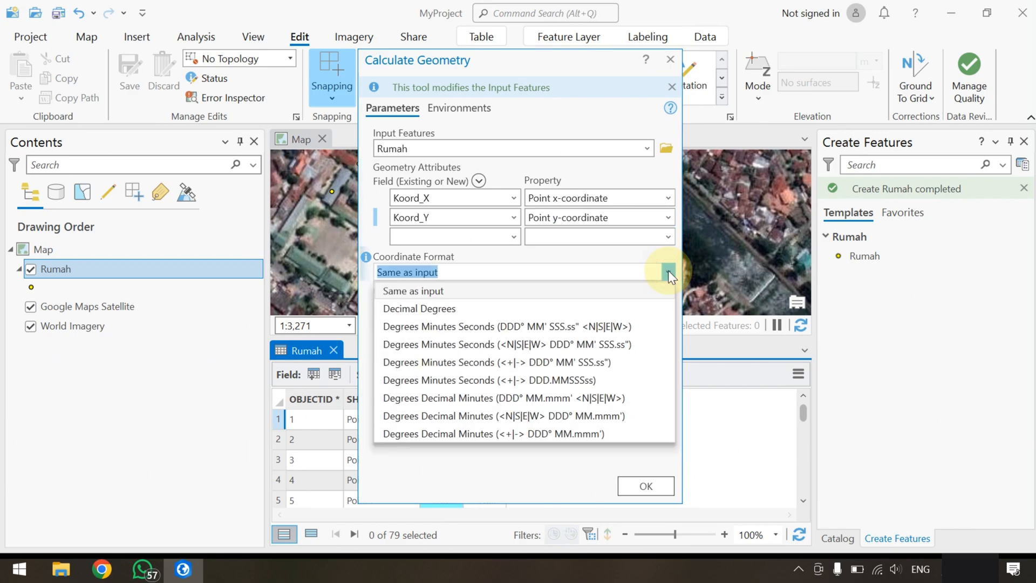
left_click(557, 308)
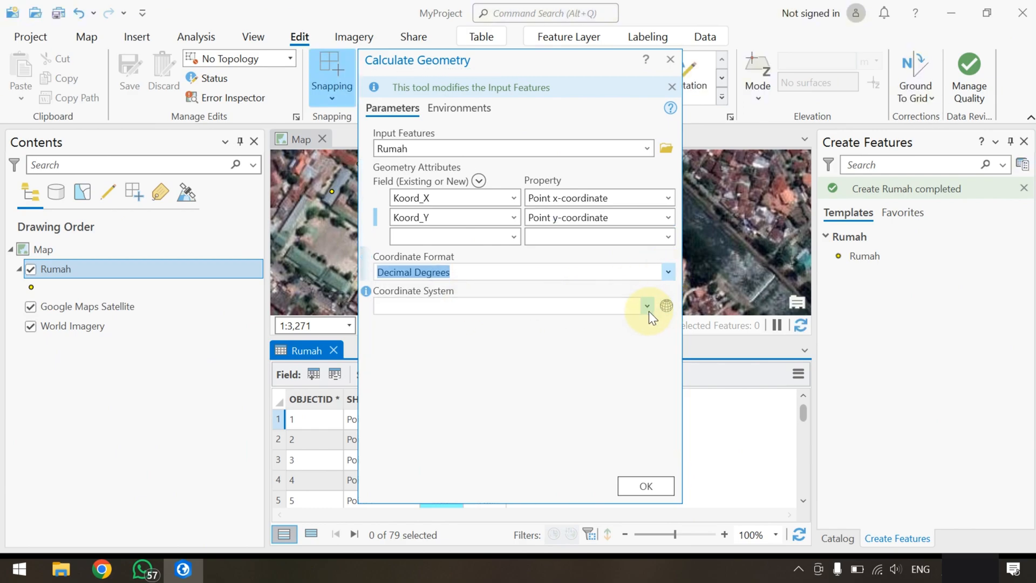
left_click(667, 306)
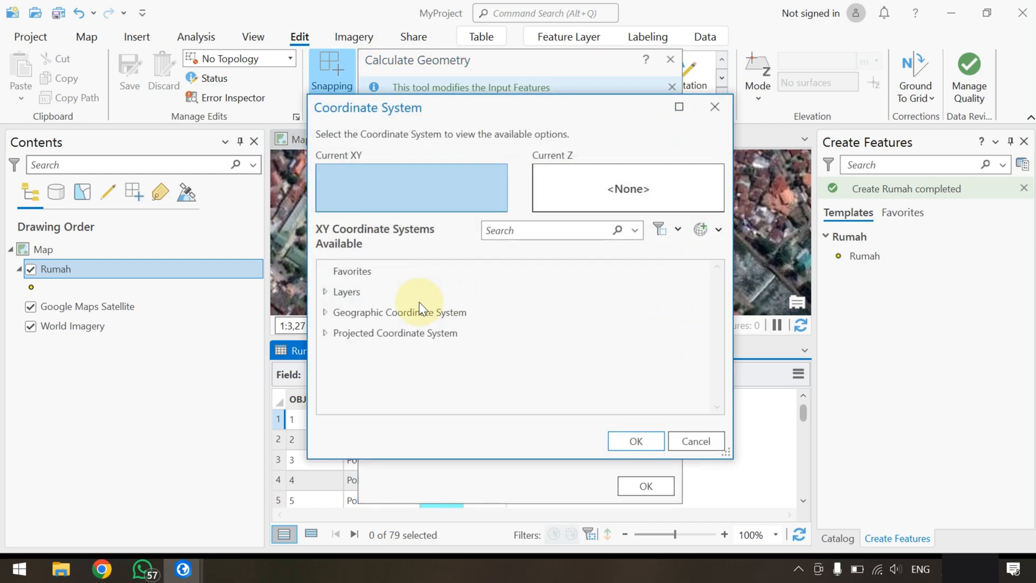
left_click(344, 273)
left_click(326, 291)
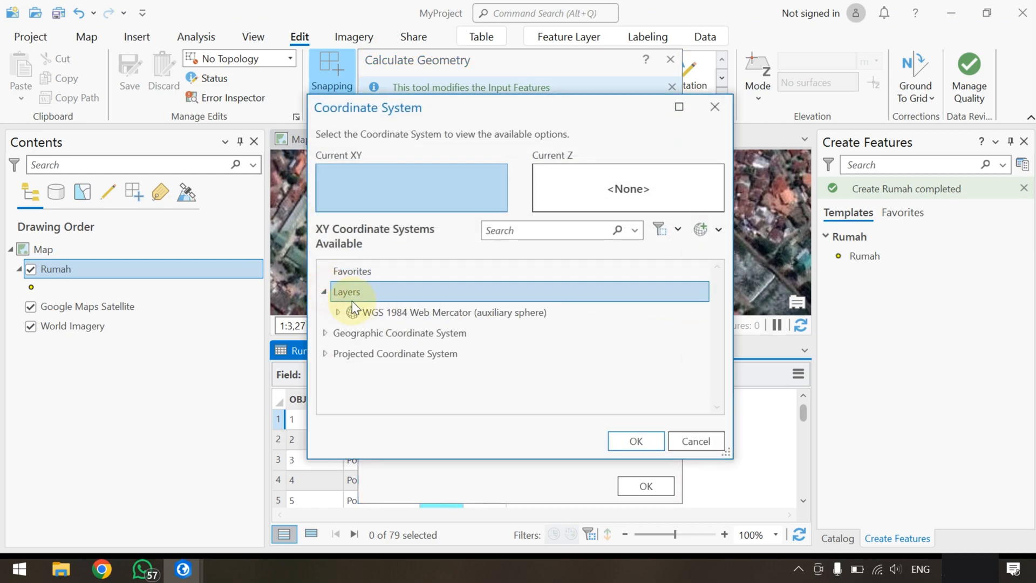
left_click(372, 312)
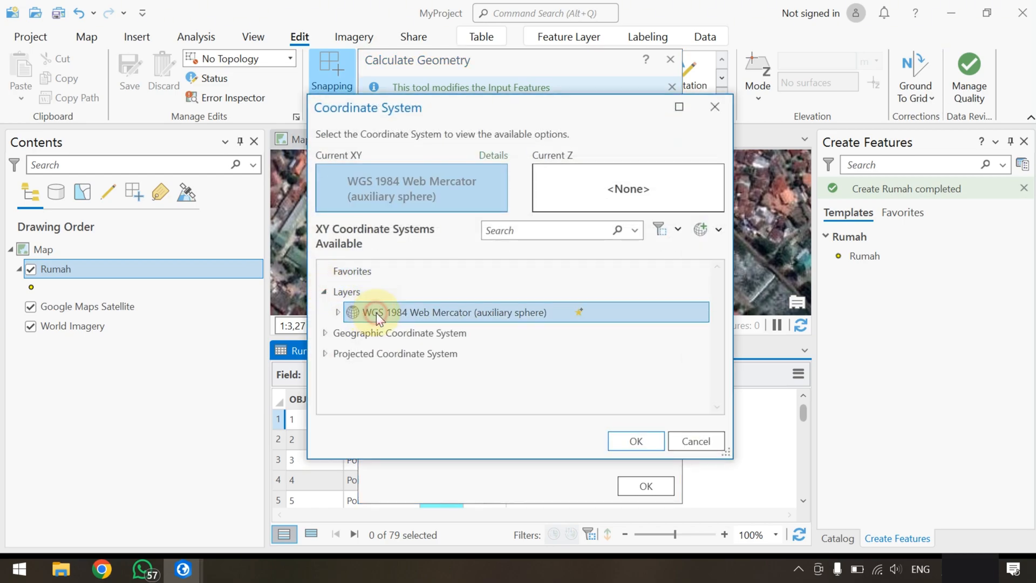
Choose the world geographic coordinate system WGS 1984 and run Calculate Geometry on the Rumah coordinate fields
left_click(326, 334)
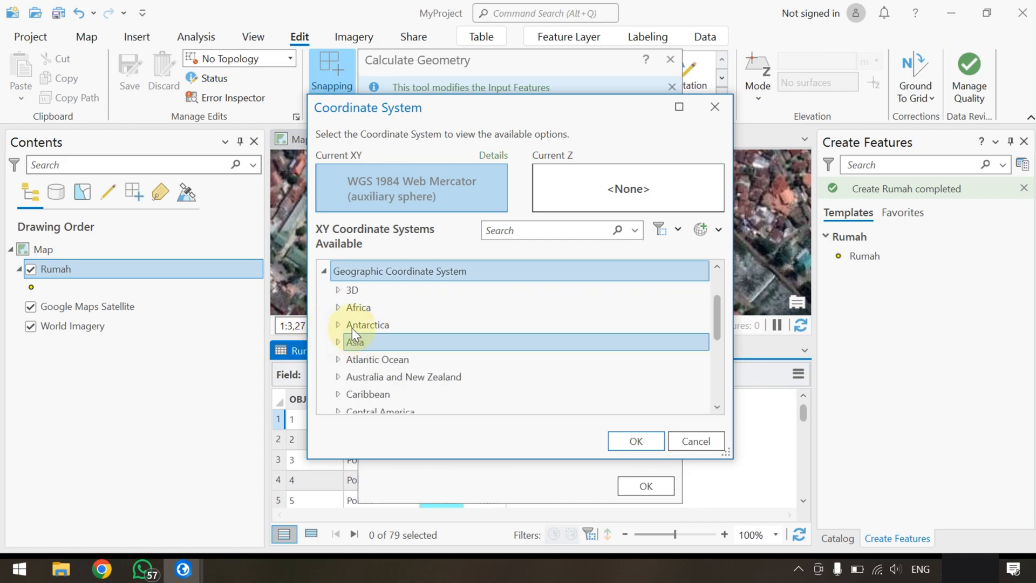
scroll(377, 358, "down", 2)
scroll(372, 378, "down", 3)
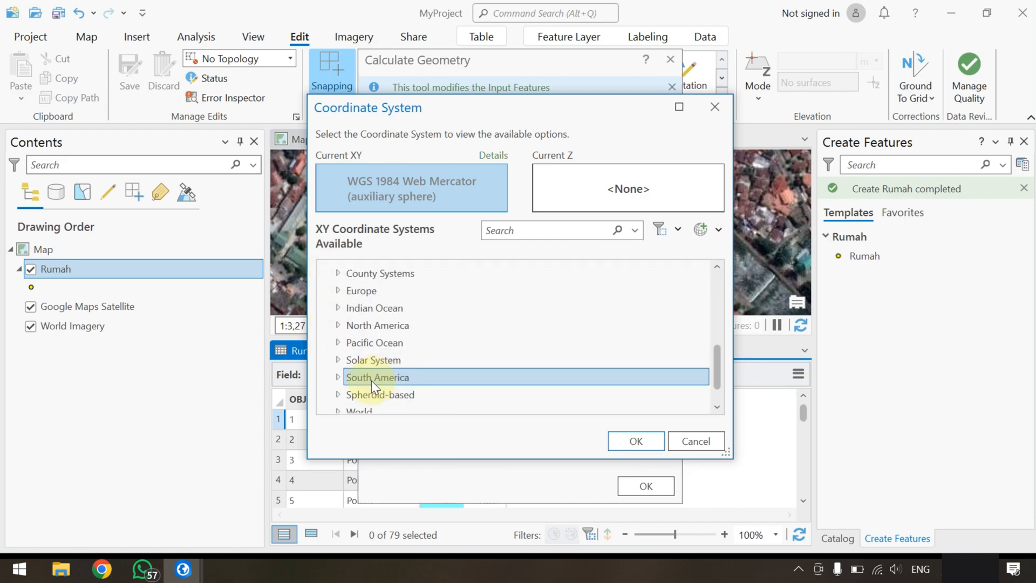
left_click(338, 382)
scroll(390, 382, "down", 6)
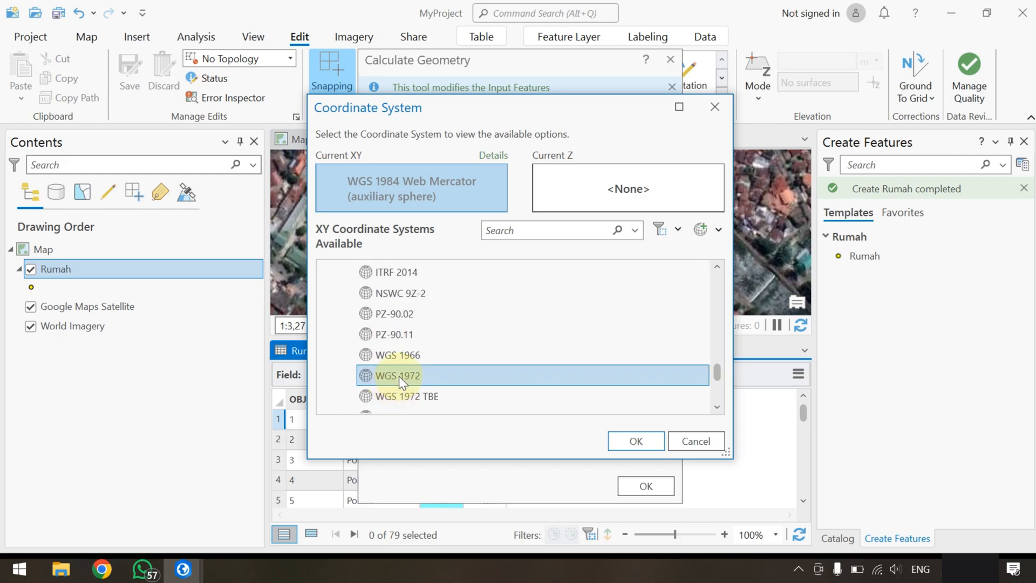
scroll(399, 376, "down", 2)
left_click(408, 340)
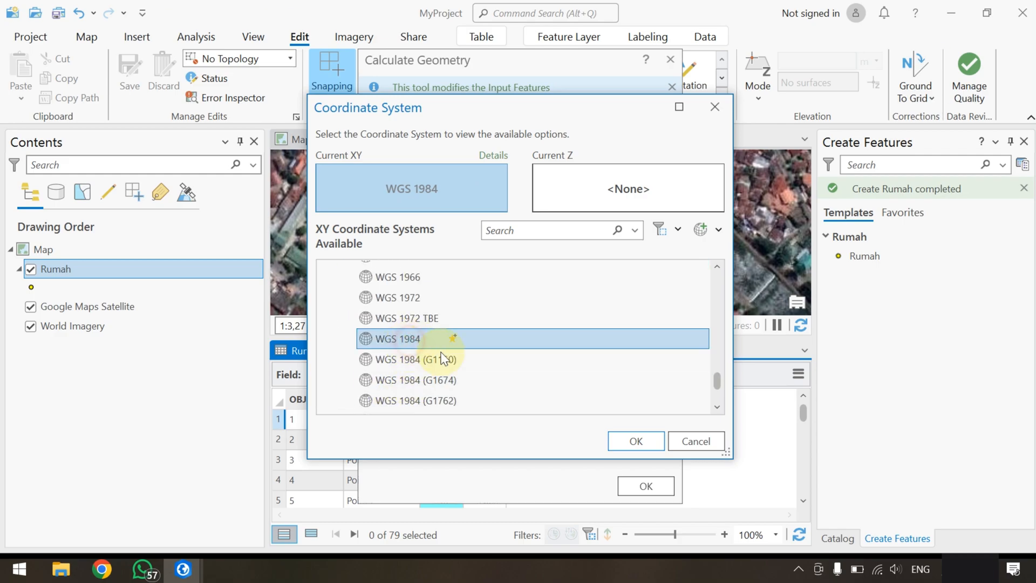
left_click(634, 442)
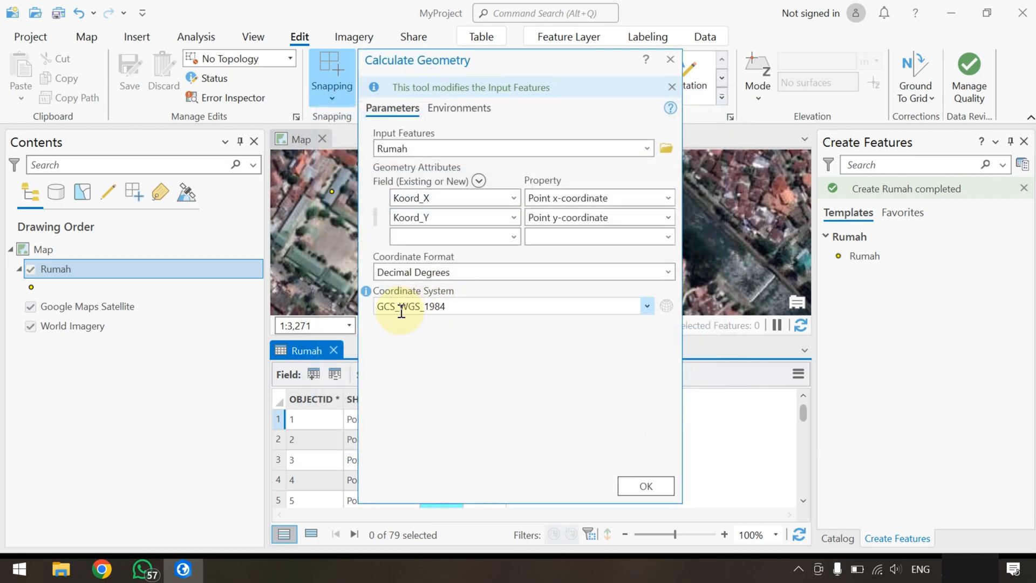
left_click(648, 485)
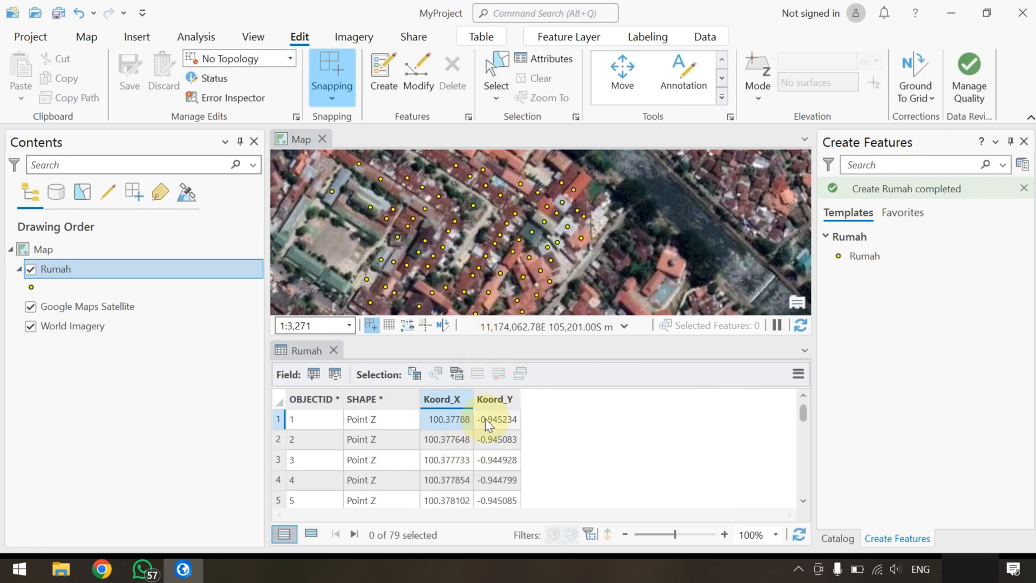
Examine the calculated Koord_X and Koord_Y values in the Rumah attribute table, then close the table
scroll(485, 419, "down", 6)
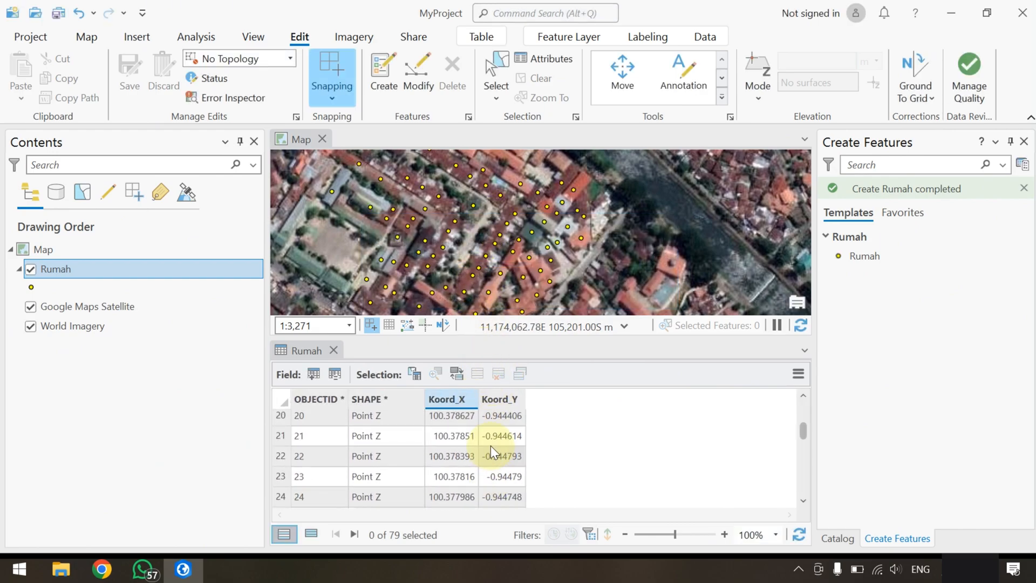
scroll(406, 454, "down", 3)
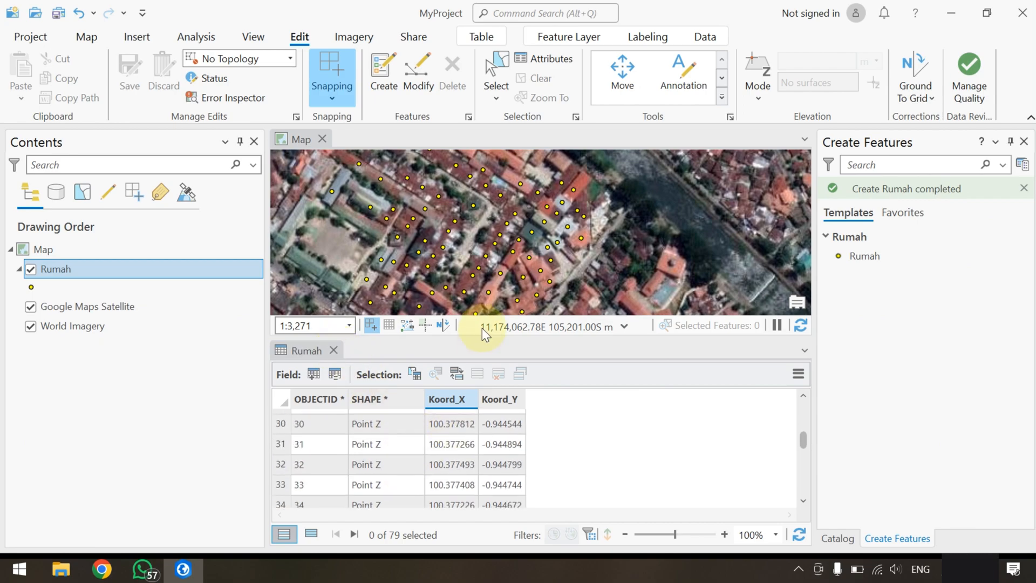
left_click(334, 350)
scroll(475, 351, "down", 3)
scroll(474, 354, "up", 3)
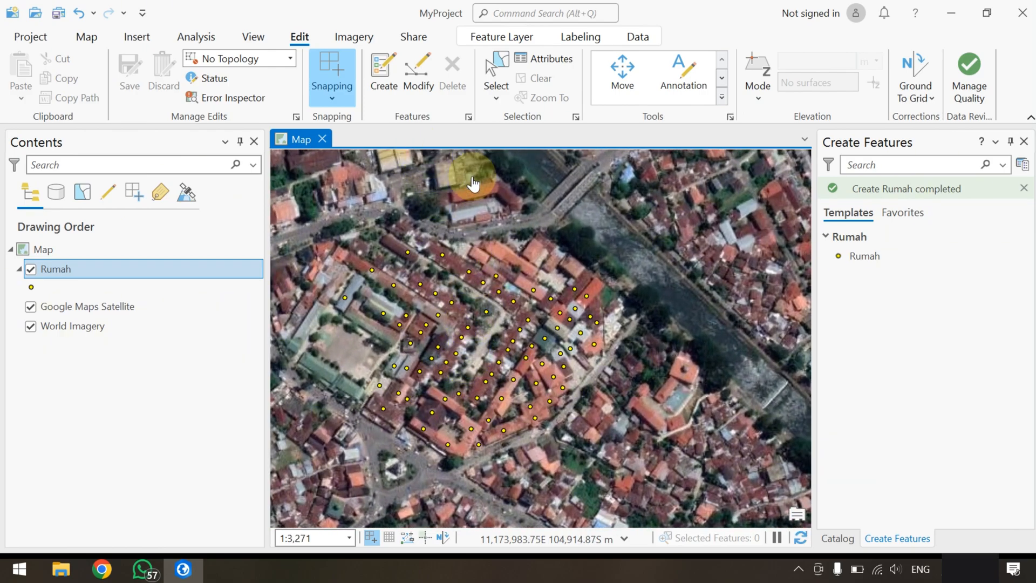
Create a Point feature class in MyProject.gdb with the name and alias Tower
left_click(839, 537)
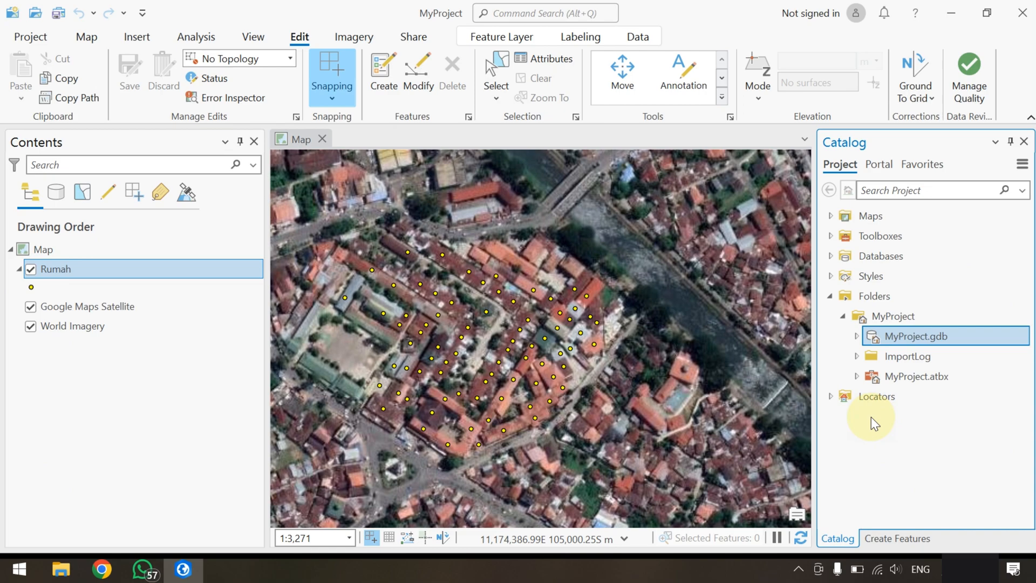
left_click(857, 335)
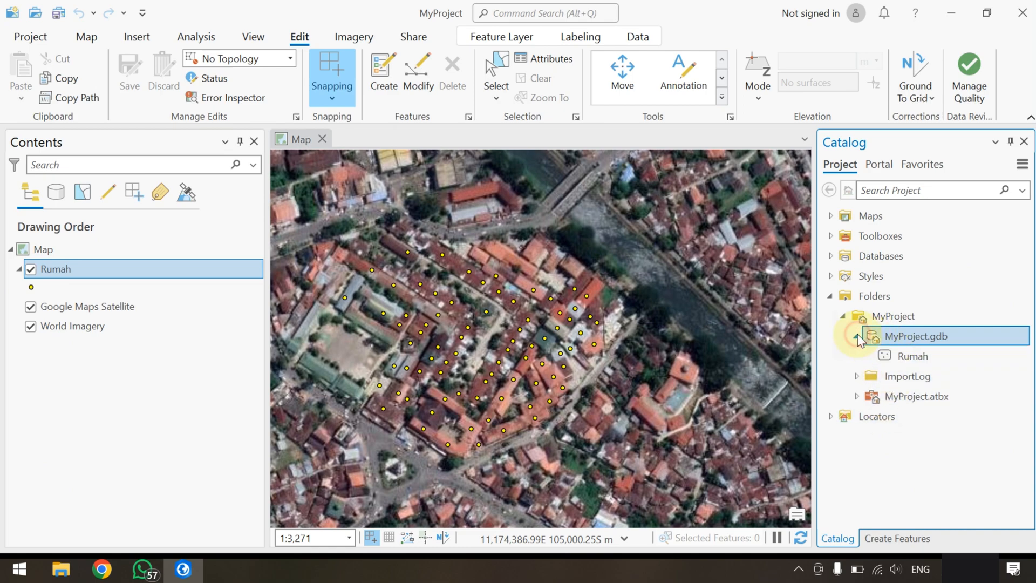
right_click(913, 336)
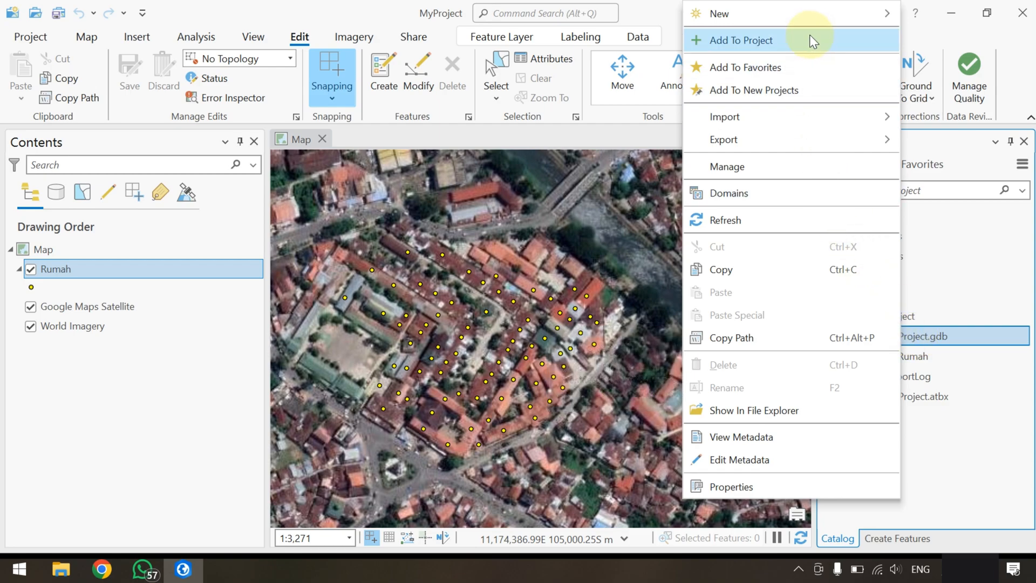
mouse_move(817, 26)
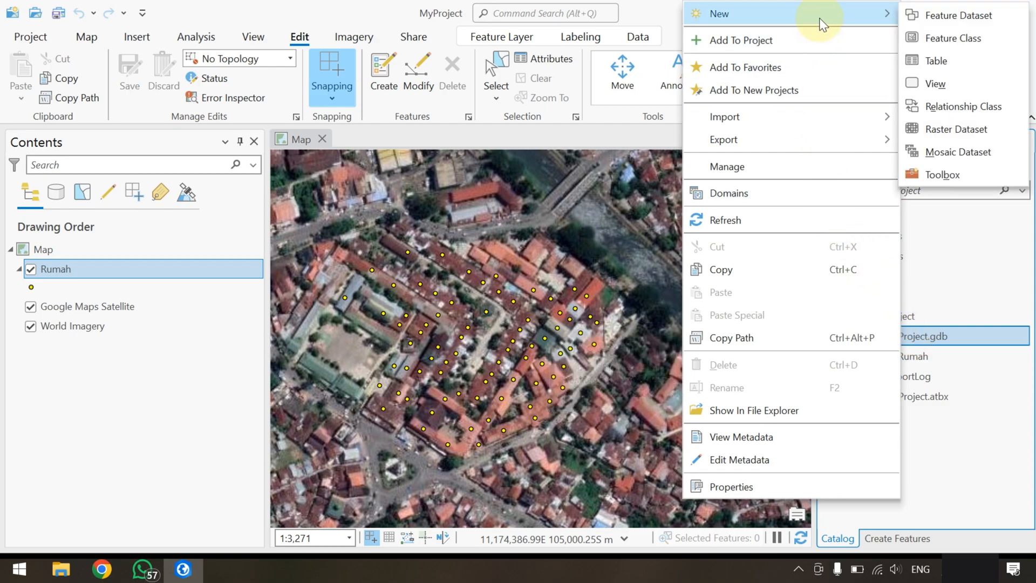
left_click(935, 35)
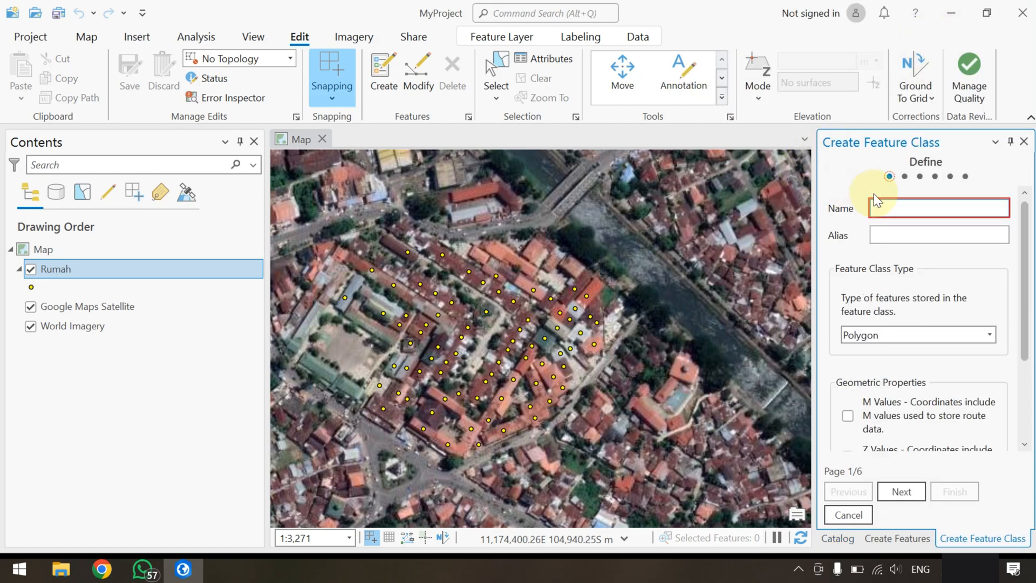
type("Tower")
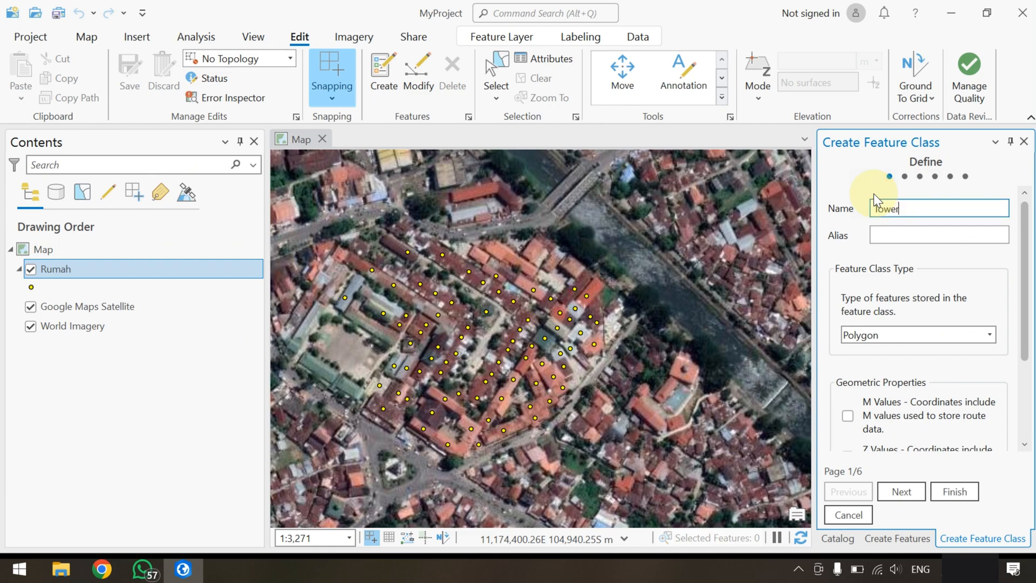
left_click(887, 233)
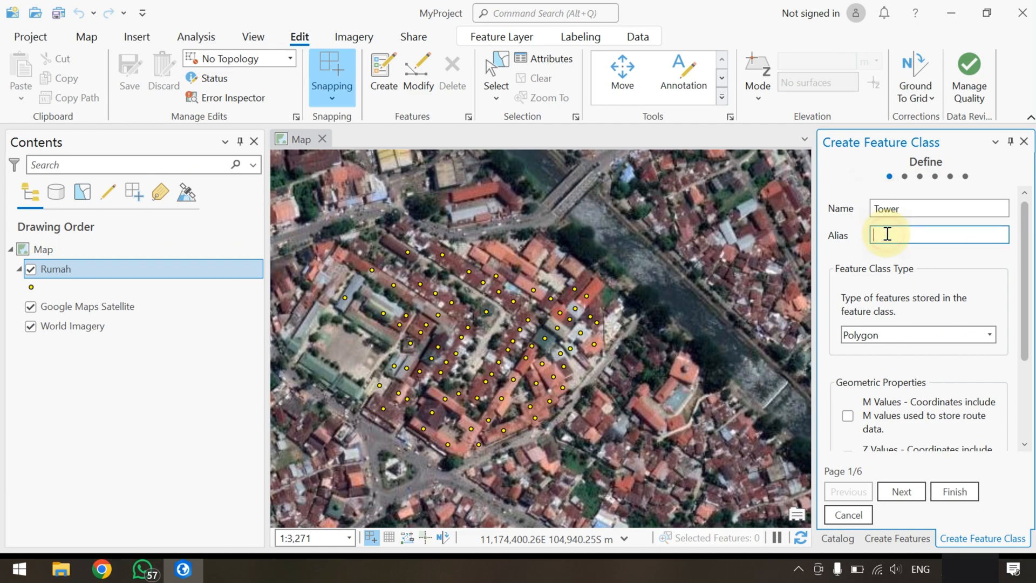
left_click(989, 337)
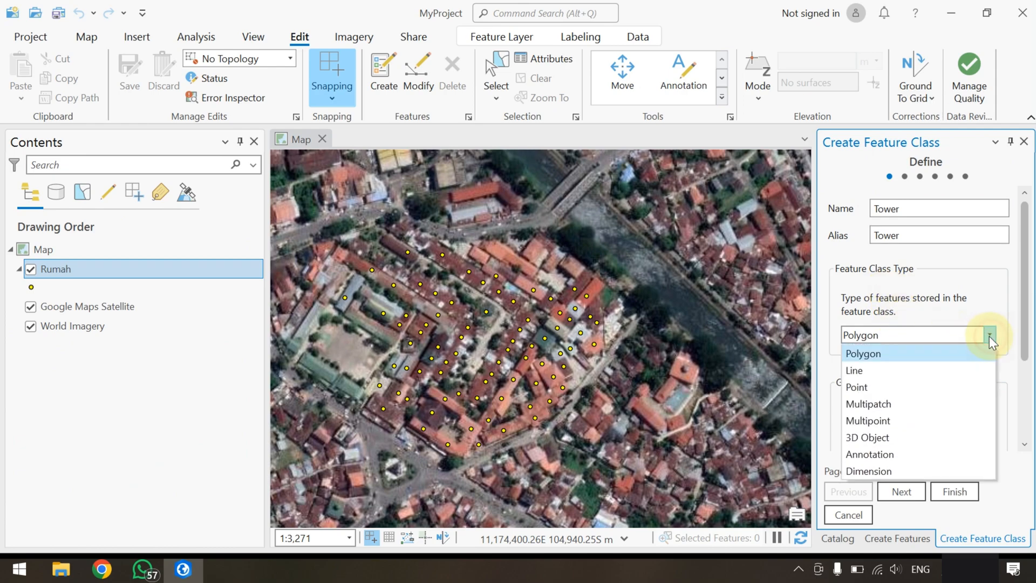
left_click(874, 388)
left_click(951, 492)
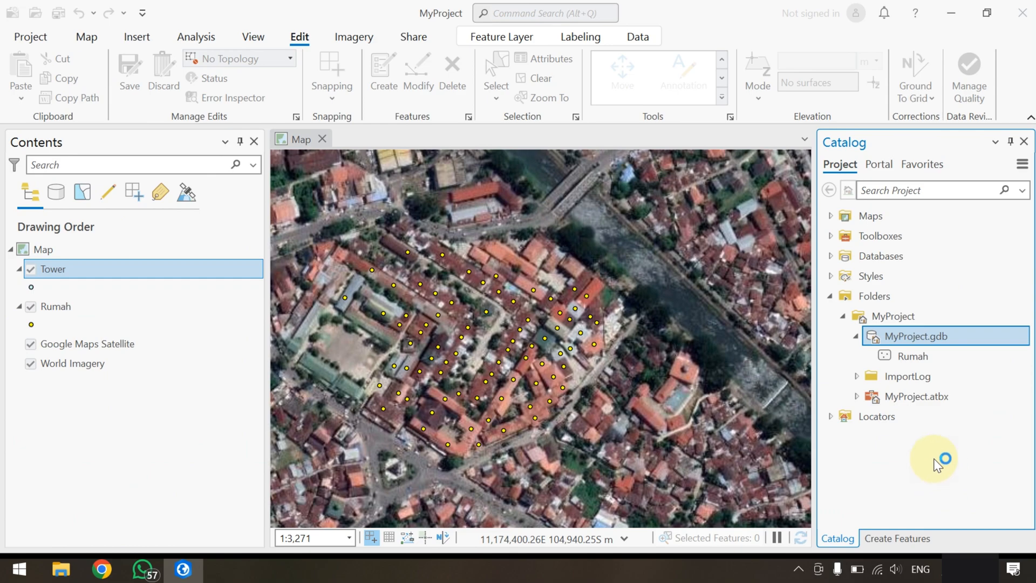
Check the fields in the Tower layer's attribute table and close the table
right_click(54, 269)
left_click(151, 86)
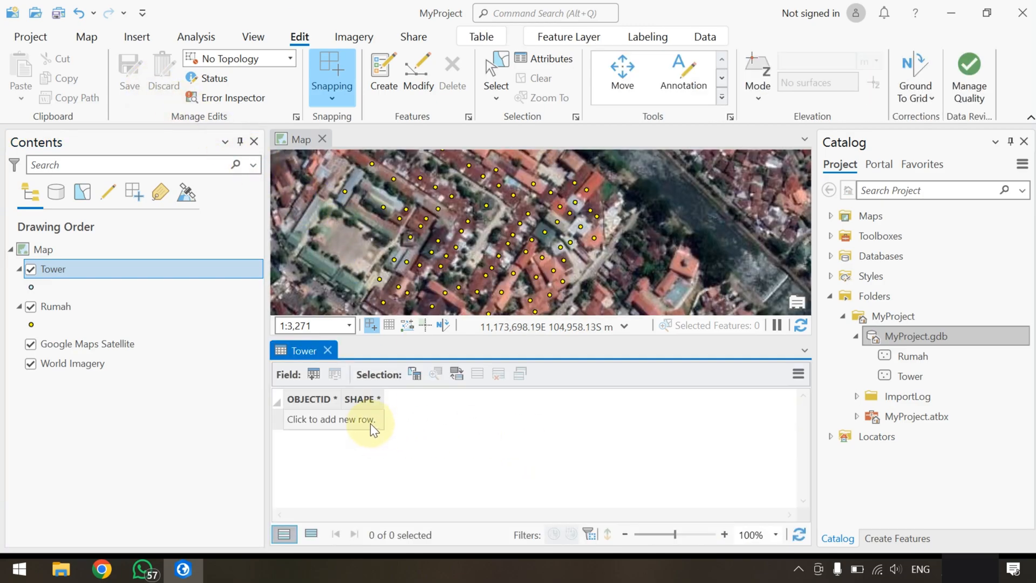
left_click(329, 351)
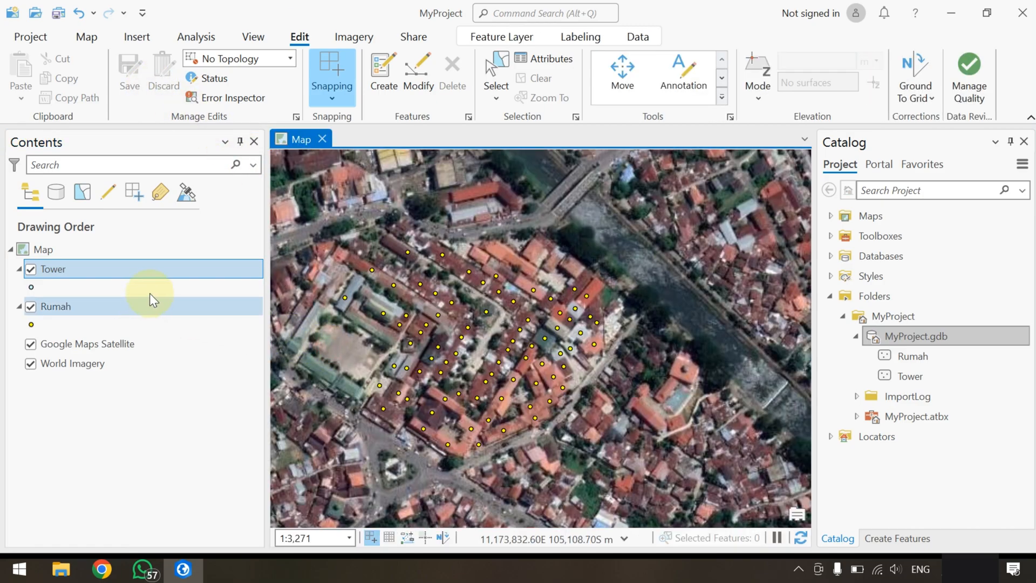
Add a NamaTower field with the data type Long to the Tower layer, then save and close the field design
right_click(51, 269)
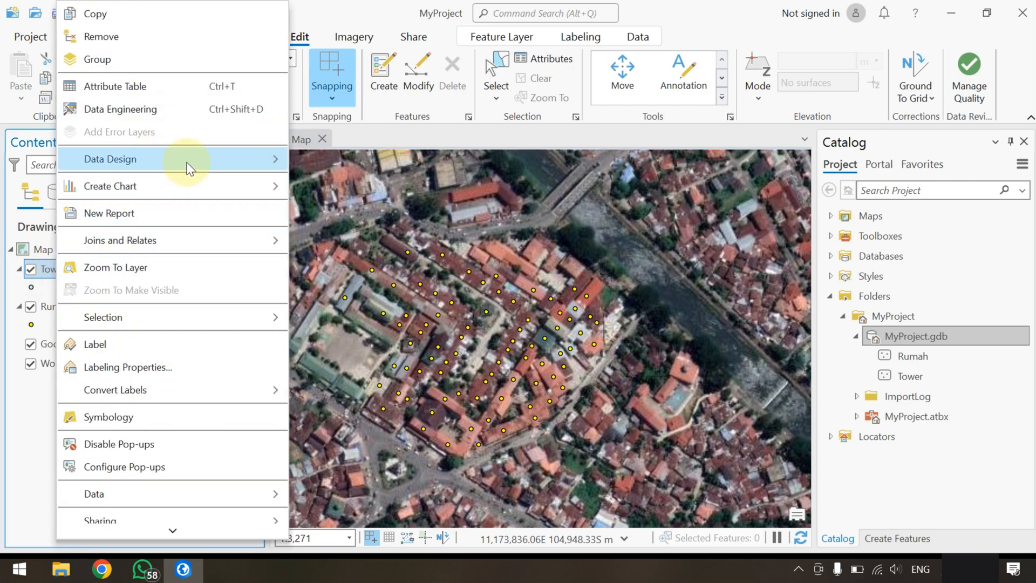
mouse_move(199, 162)
left_click(338, 180)
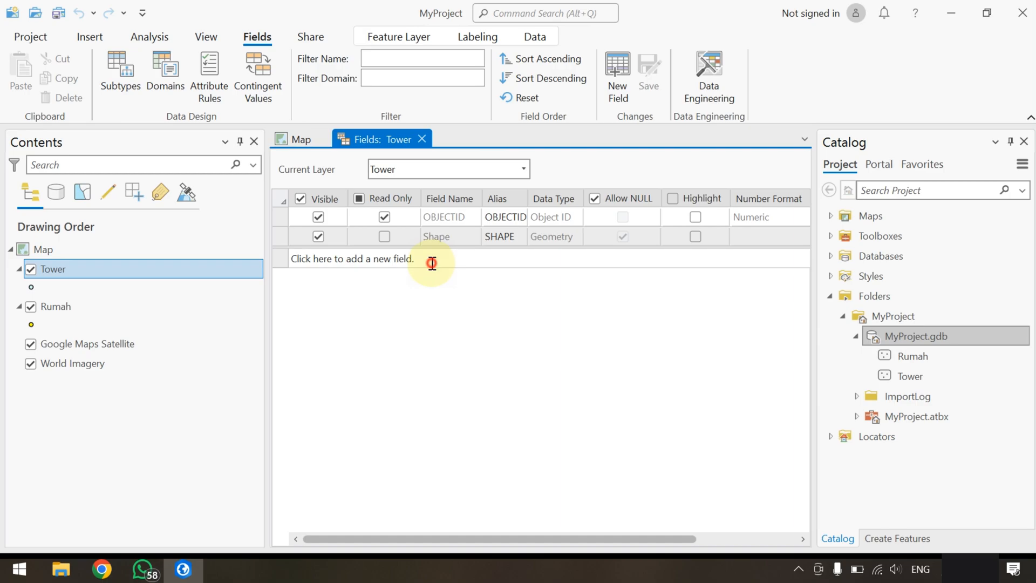
left_click(429, 259)
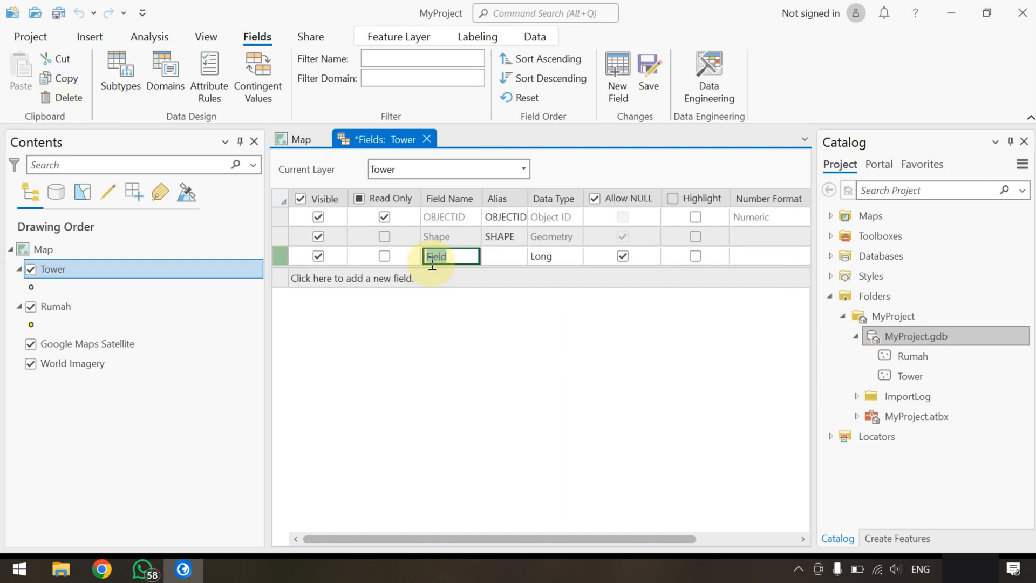
type("NamaTower")
left_click(431, 264)
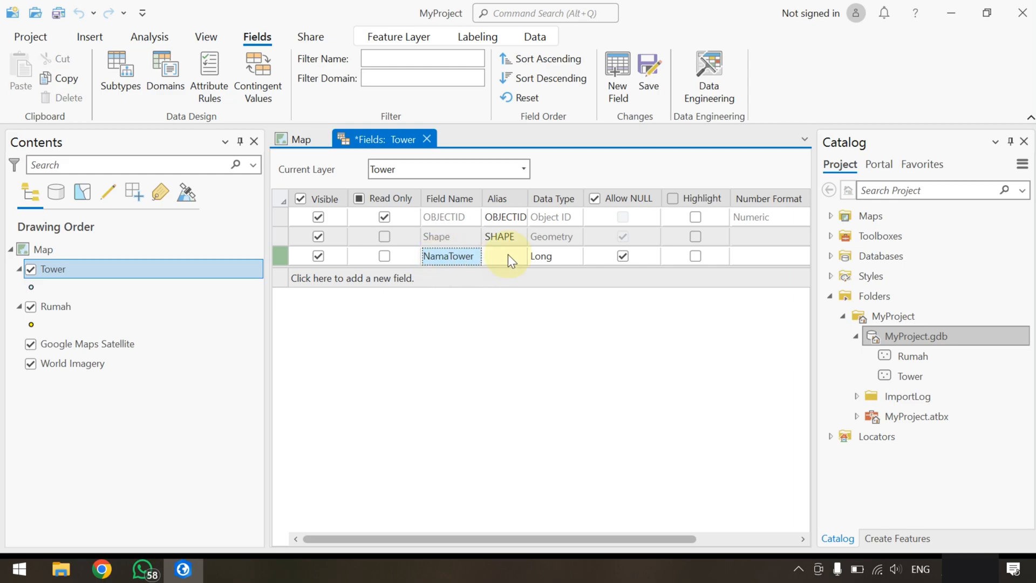
left_click(552, 254)
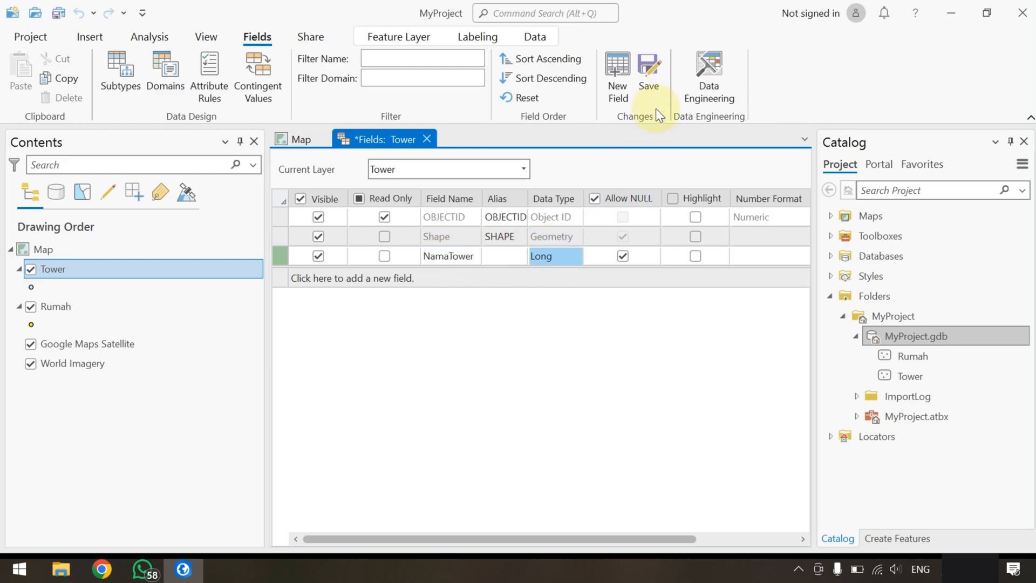
left_click(652, 73)
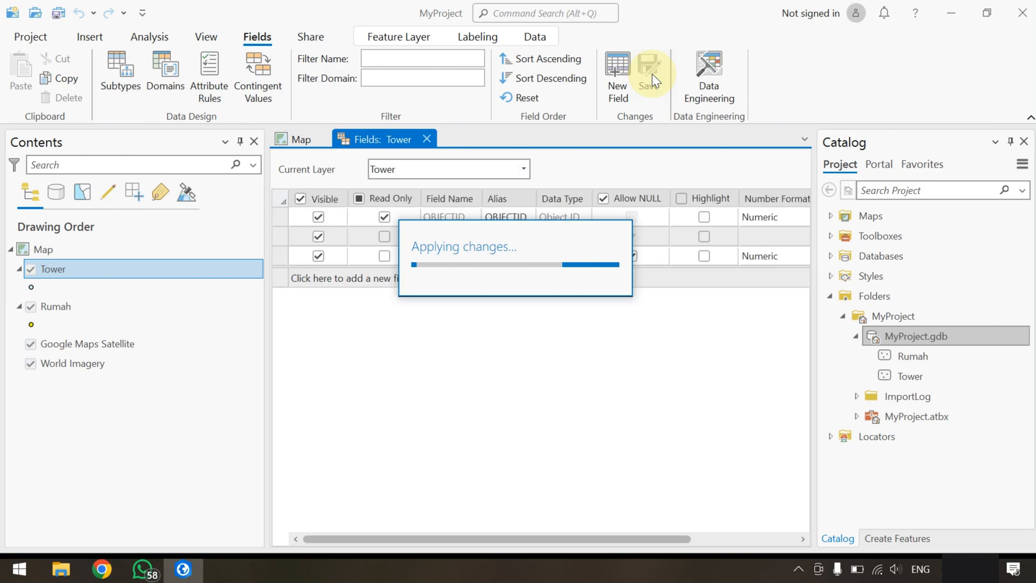
left_click(422, 140)
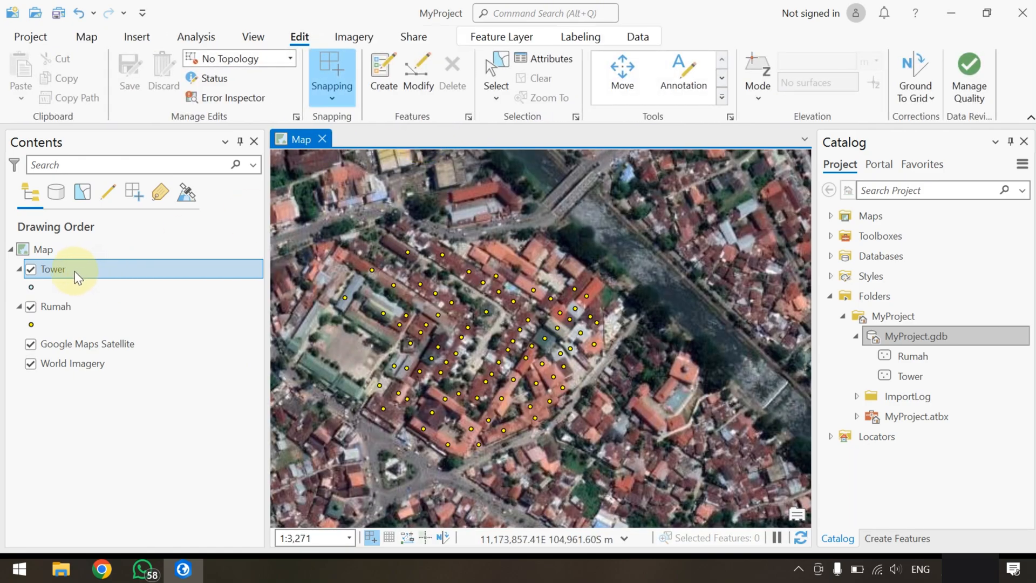
Change the Tower layer's point symbol to a red fill and a larger size, apply it, and close the symbology settings
left_click(383, 86)
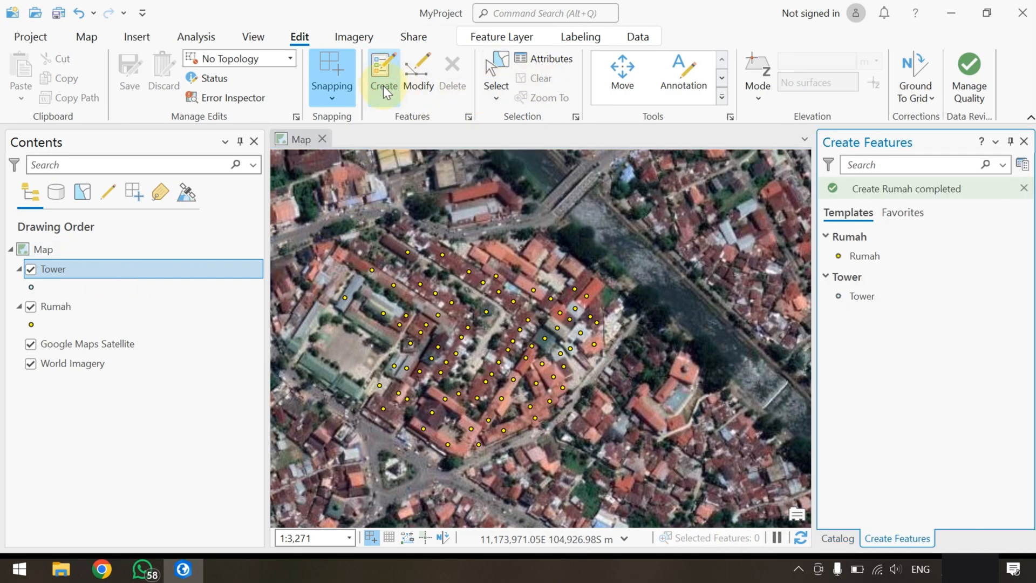
left_click(858, 298)
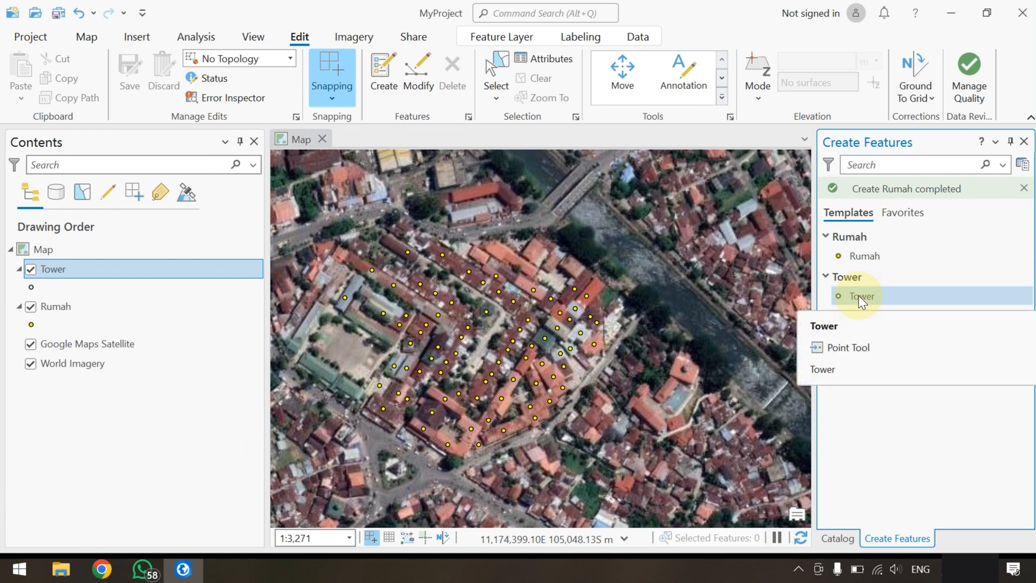
left_click(115, 288)
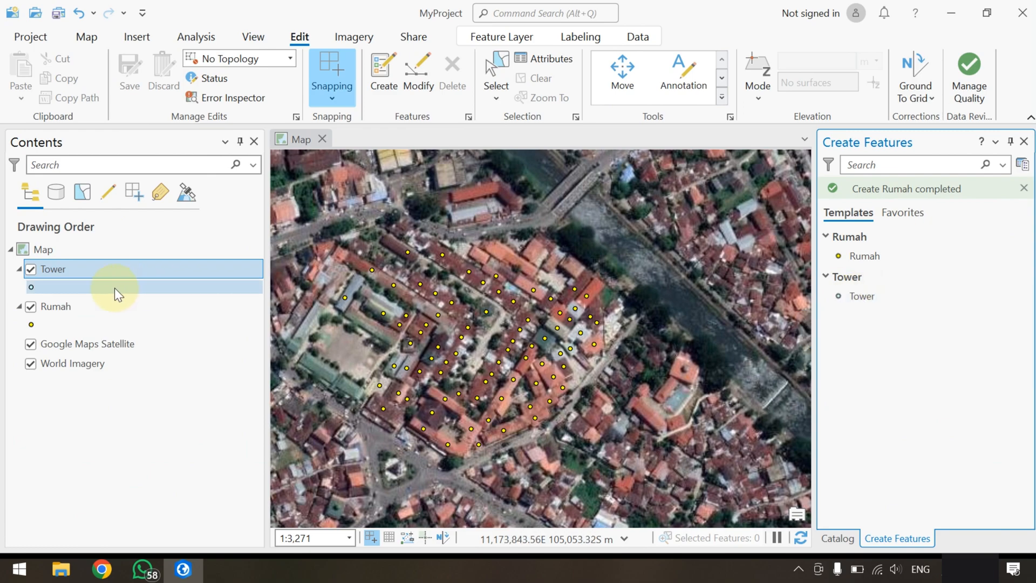
left_click(31, 287)
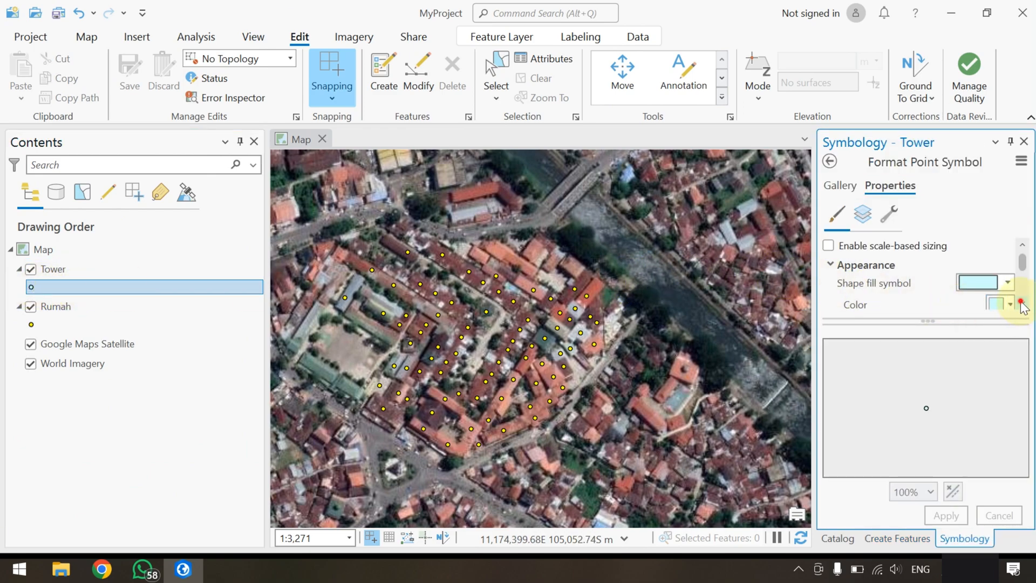
scroll(1021, 306, "down", 3)
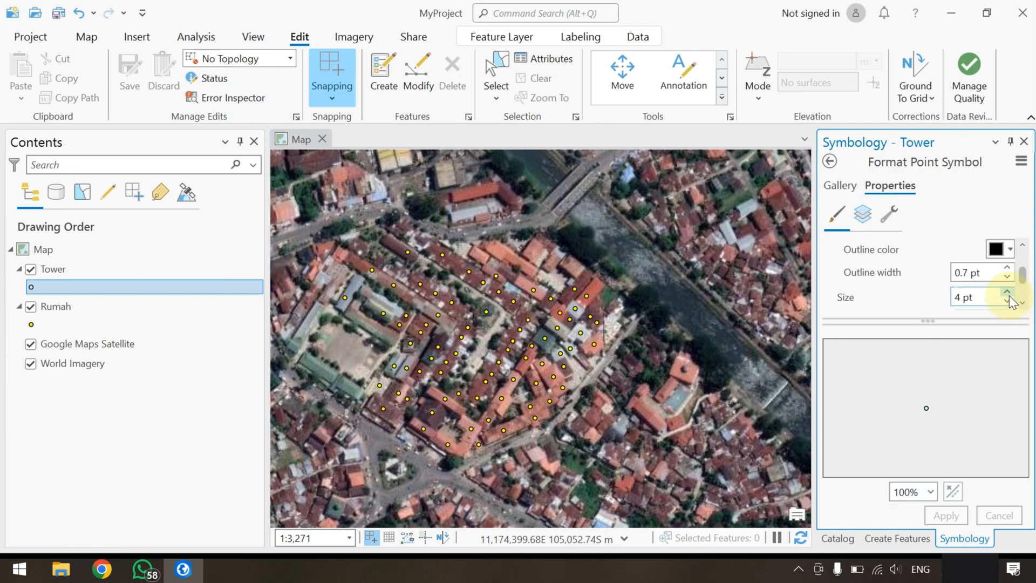
left_click(1008, 293)
left_click(1021, 244)
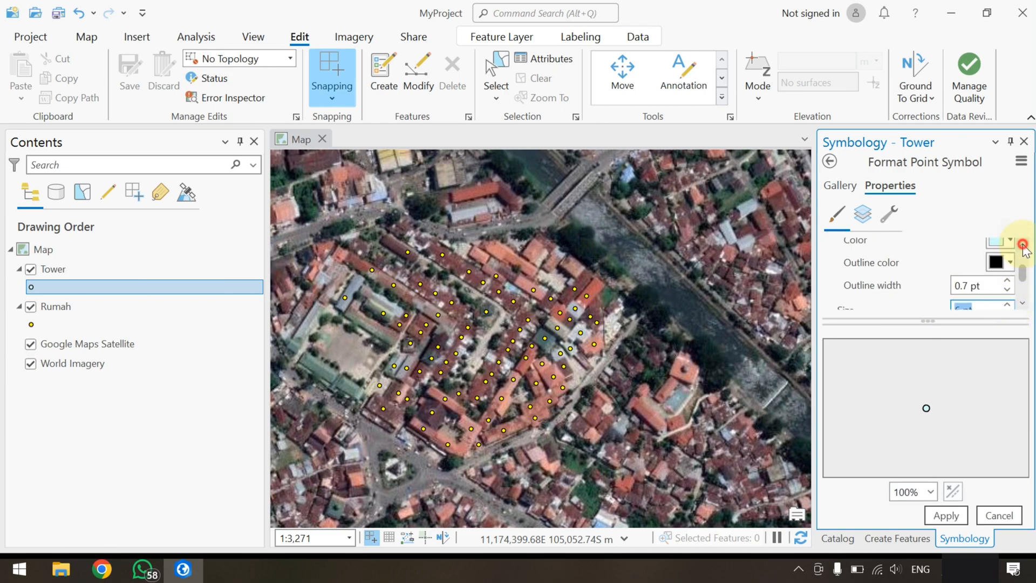
left_click(1000, 251)
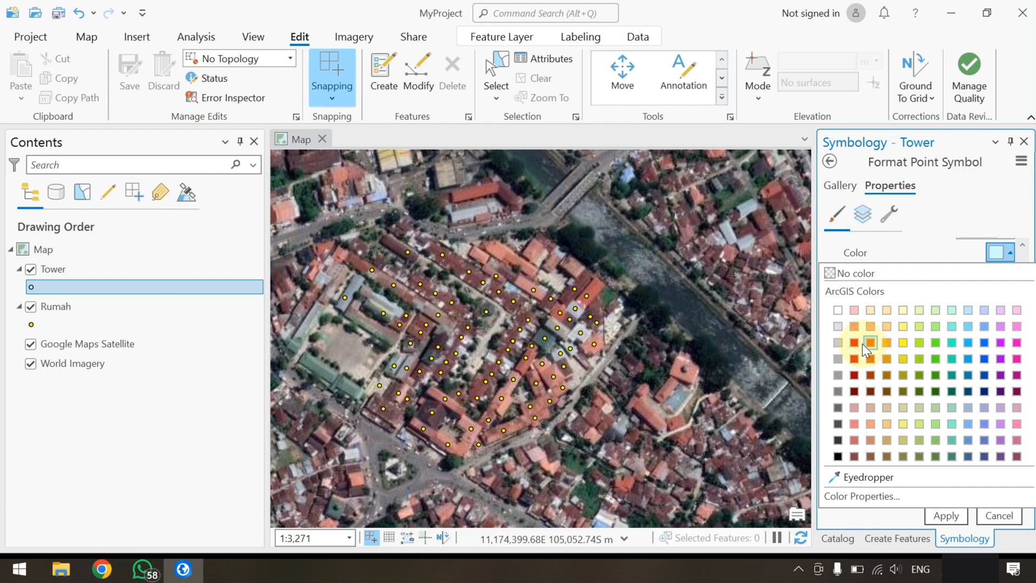
left_click(854, 343)
left_click(951, 515)
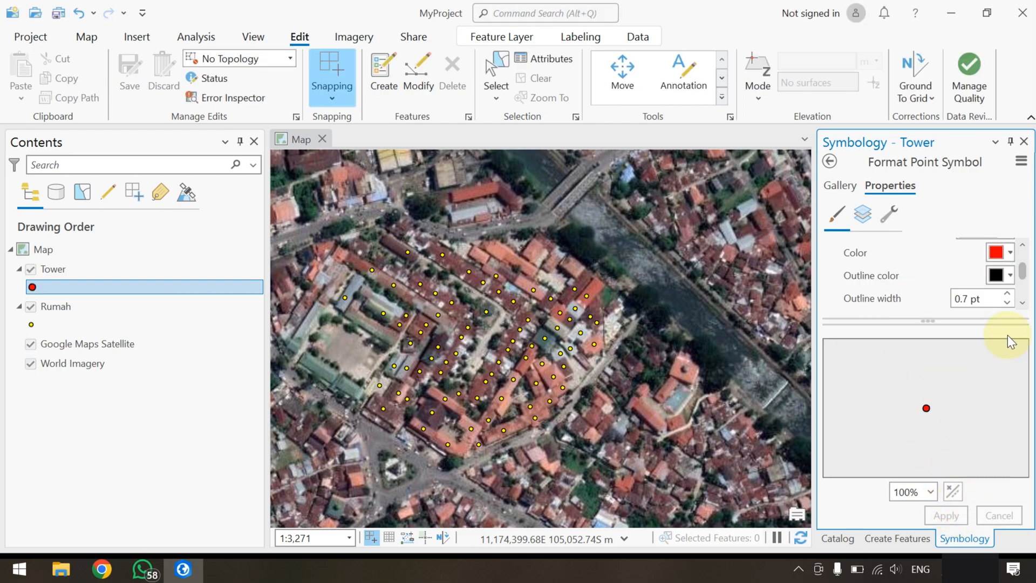
left_click(1024, 143)
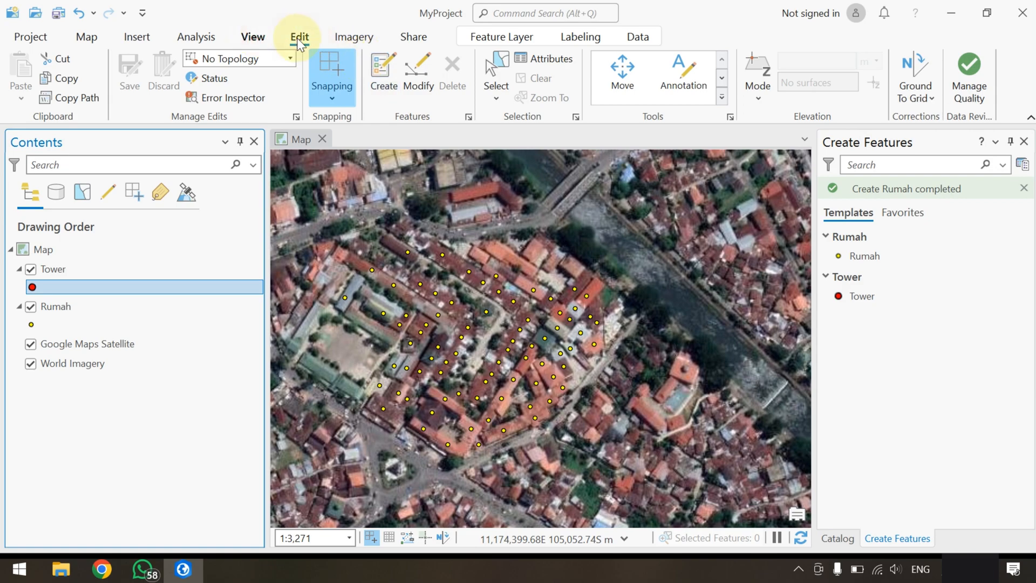
Create two Tower points among the Rumah points, one in the southwest and one in the north of the housing block
left_click(298, 39)
left_click(396, 88)
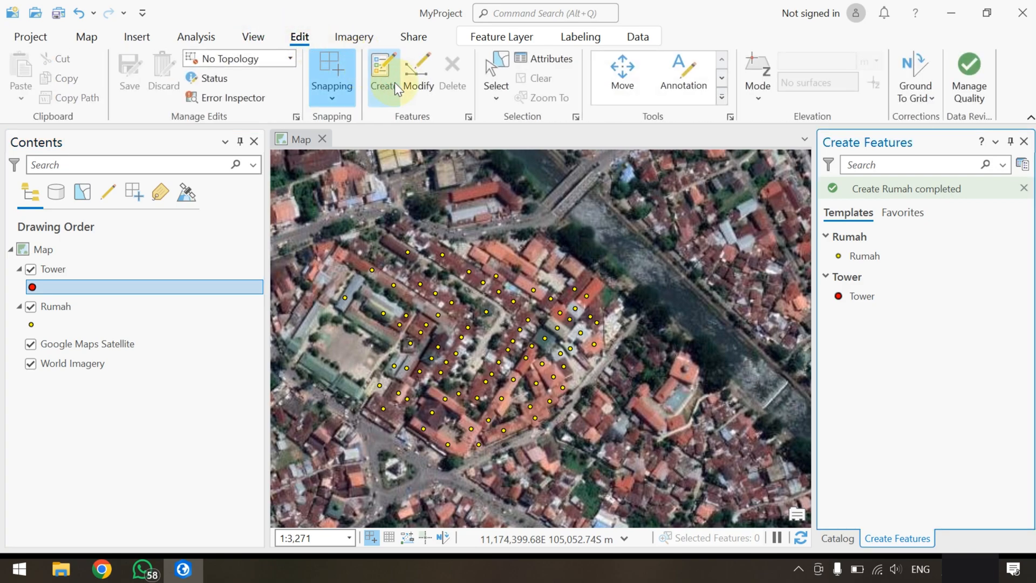
left_click(861, 296)
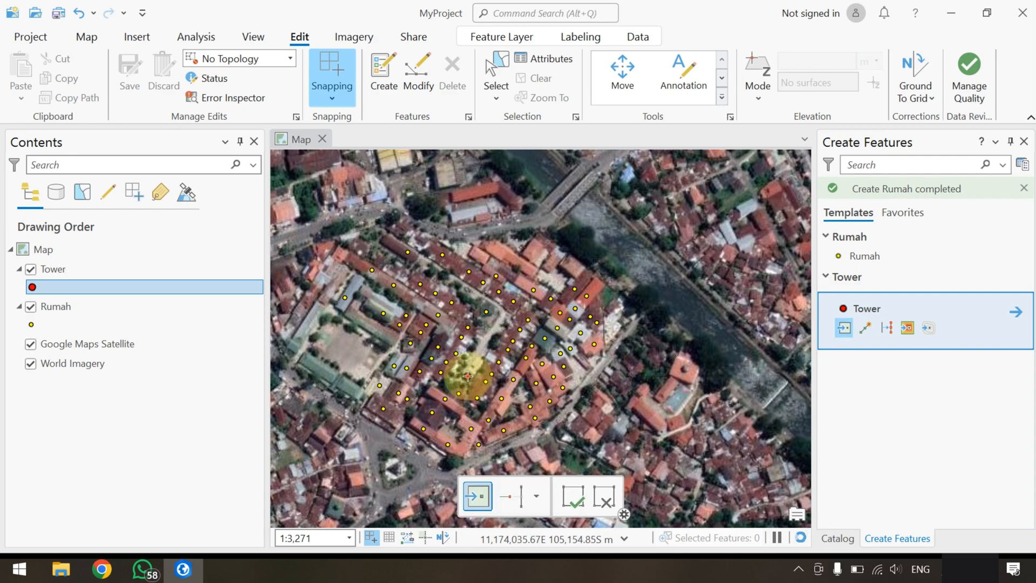
left_click(430, 382)
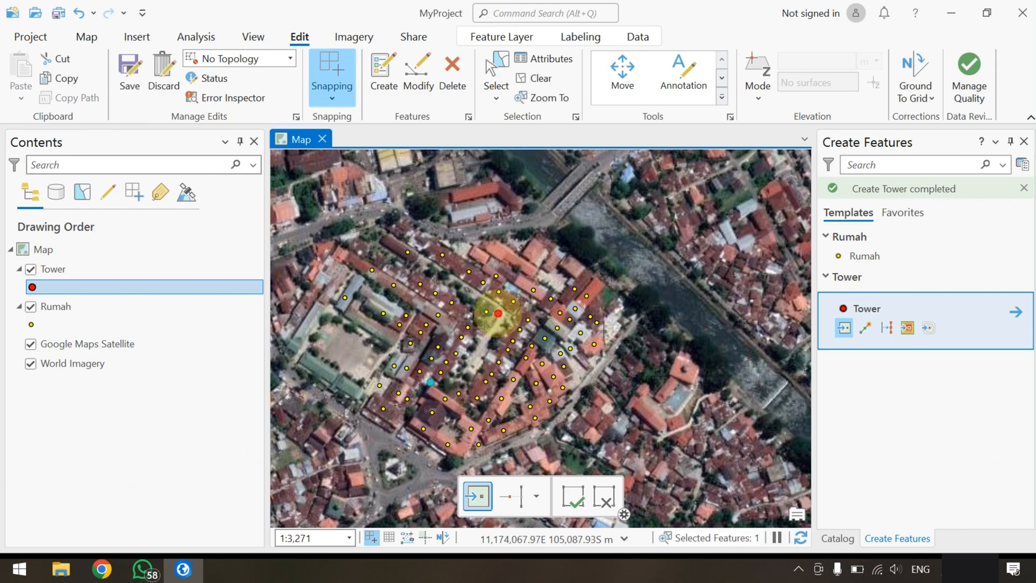
left_click(498, 312)
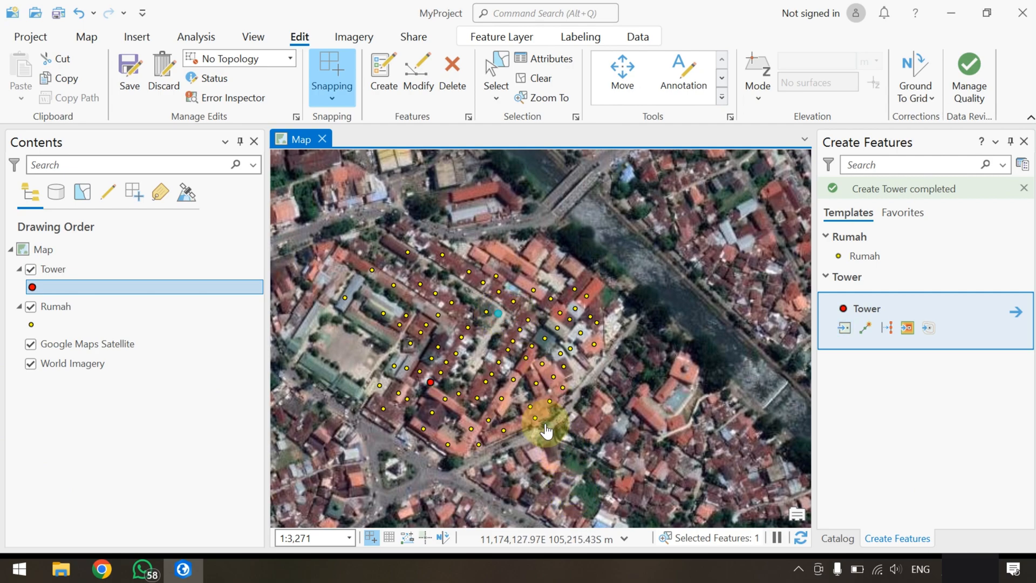
Open the attribute table of the Tower layer
left_click(52, 269)
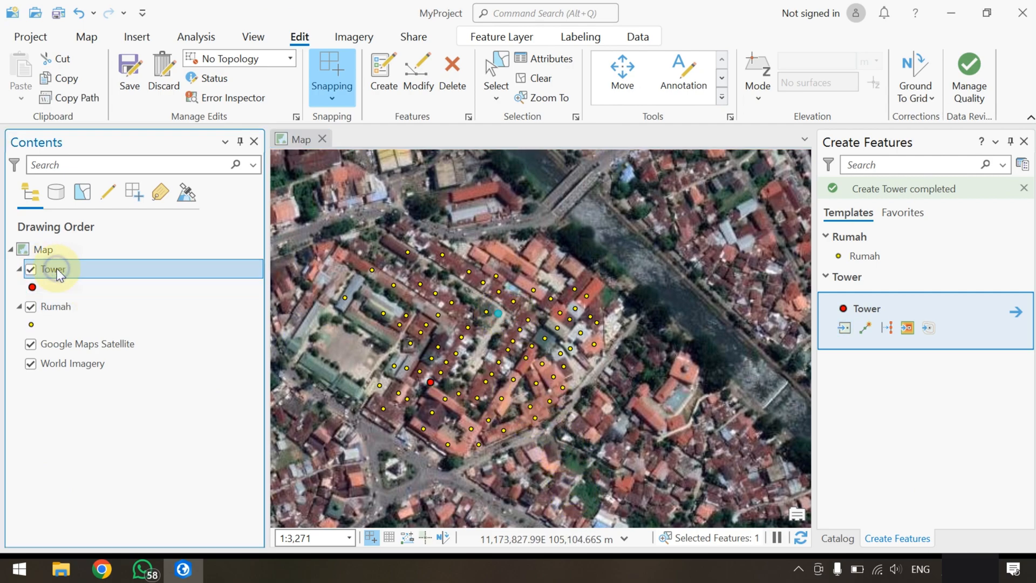
right_click(59, 273)
left_click(387, 13)
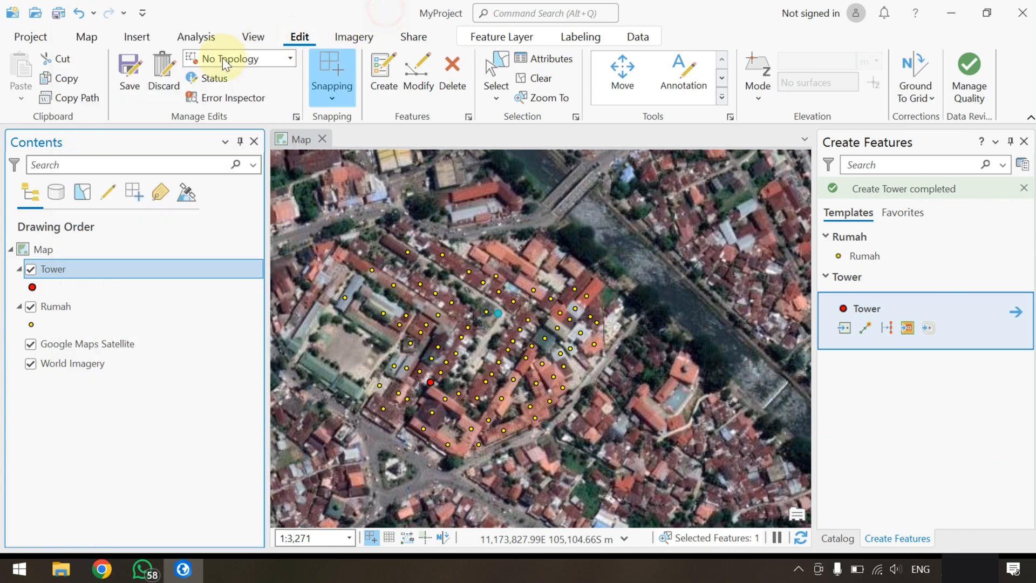
right_click(74, 269)
left_click(205, 88)
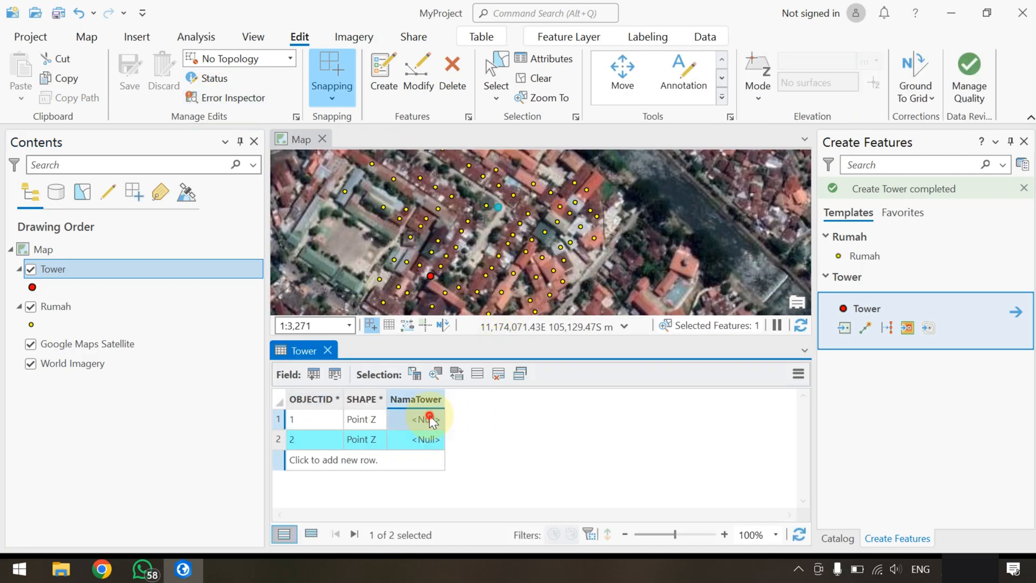
Try to enter Tower A as the NamaTower value of the first Tower record
double_click(431, 421)
type("T")
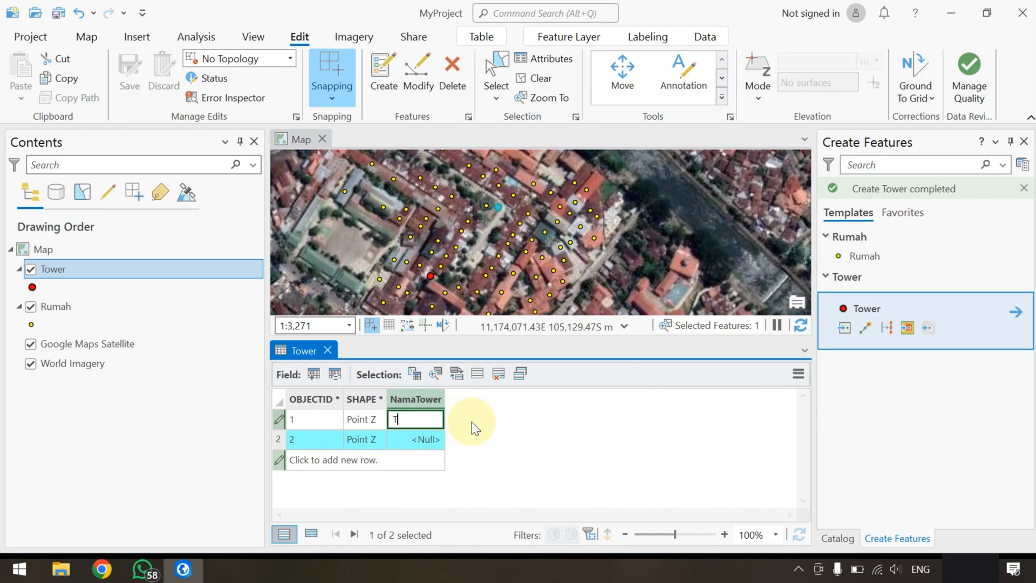
type("ower A")
key("Return")
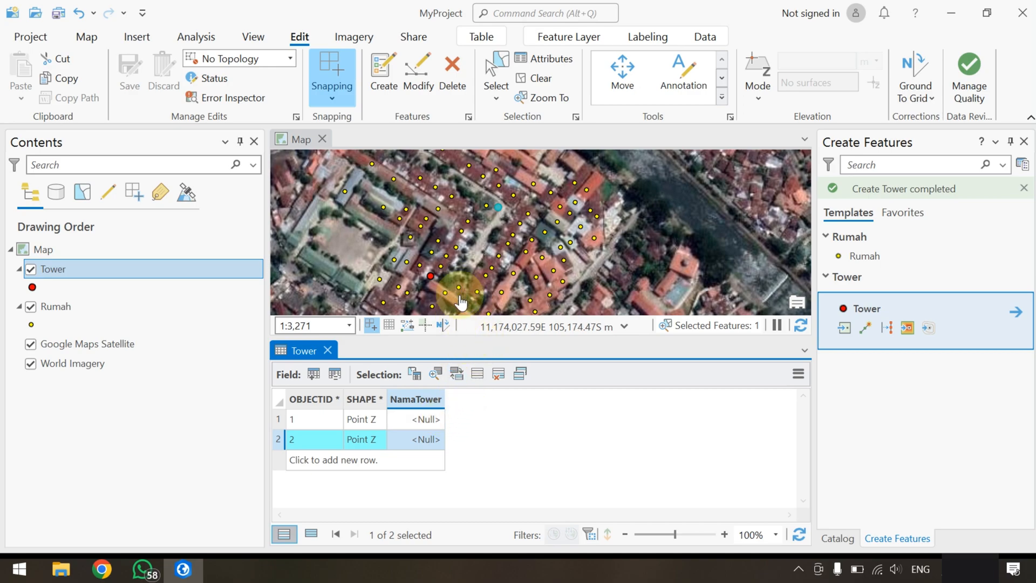
Open the Tower layer's field design and delete the NamaTower field
right_click(58, 274)
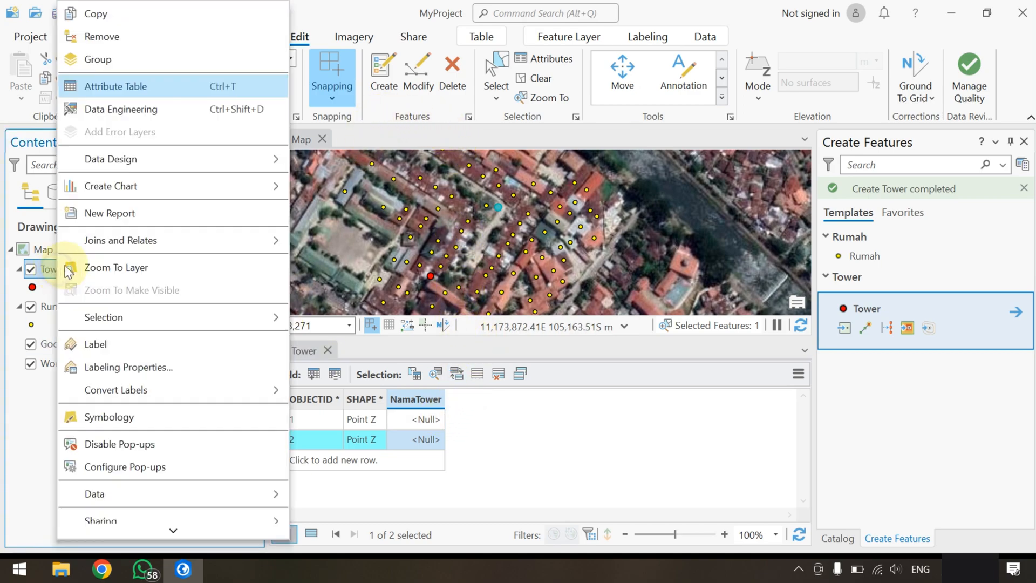
mouse_move(150, 159)
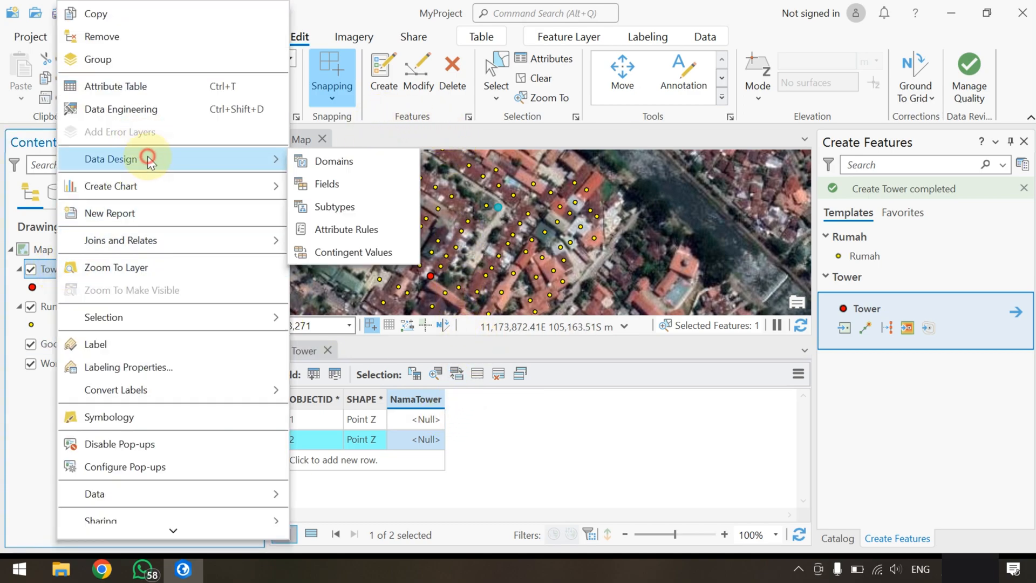
left_click(326, 186)
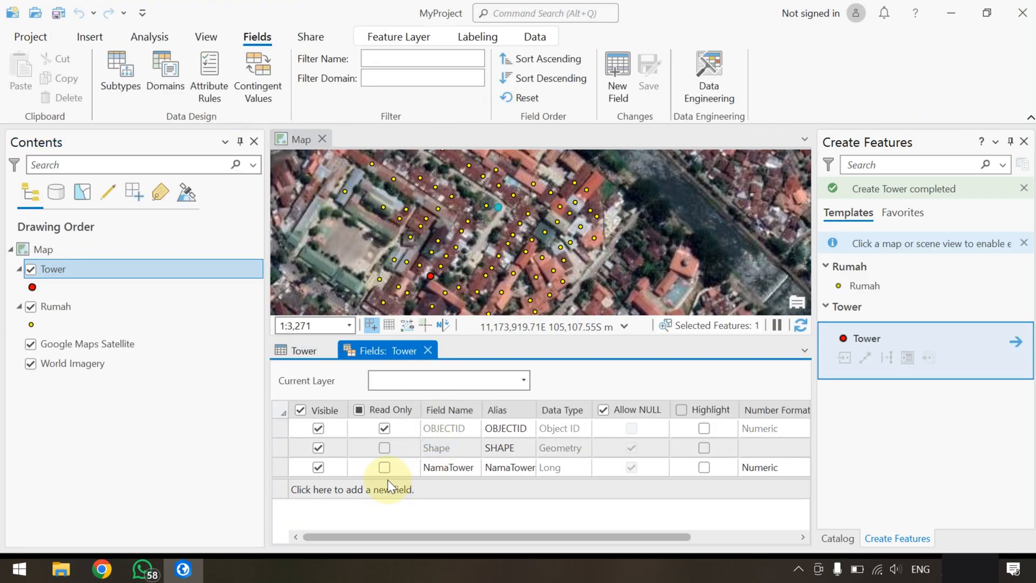
left_click(570, 467)
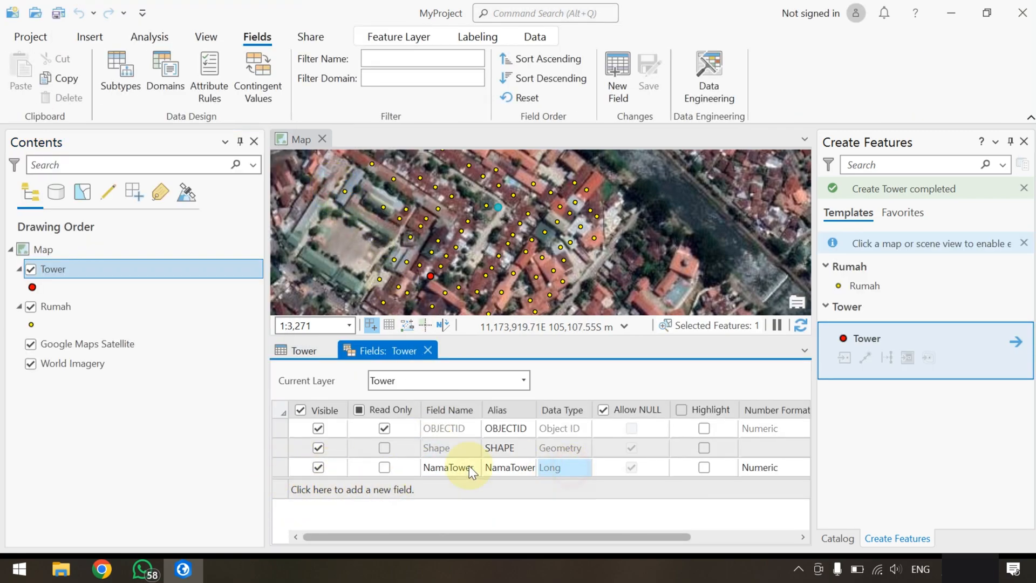
left_click(280, 467)
right_click(280, 467)
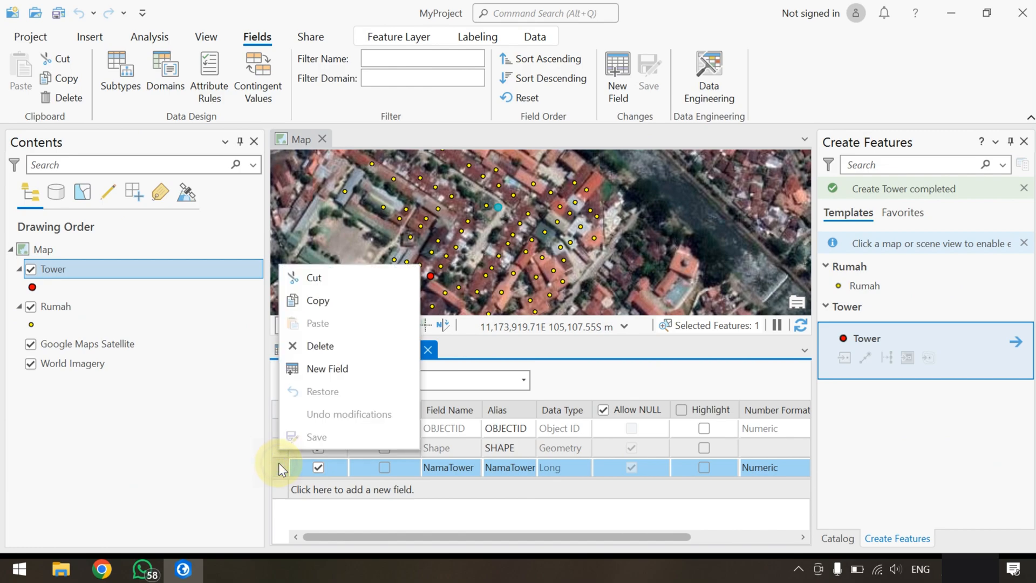
left_click(332, 348)
Add a field named TOWER with the data type Text to the Tower layer, then save and close the field design
left_click(415, 488)
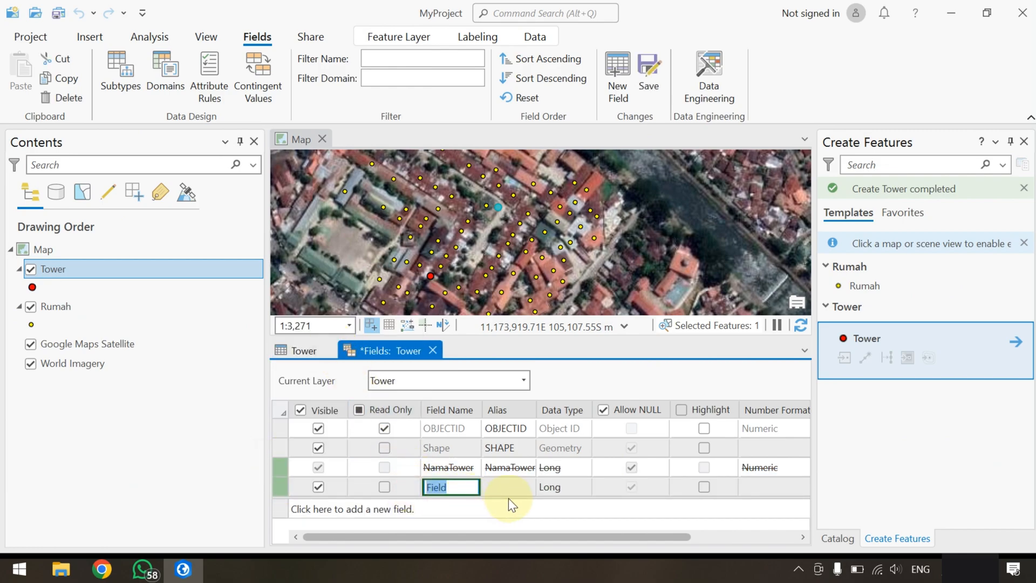
key("BackSpace")
type("TOWER")
key("Return")
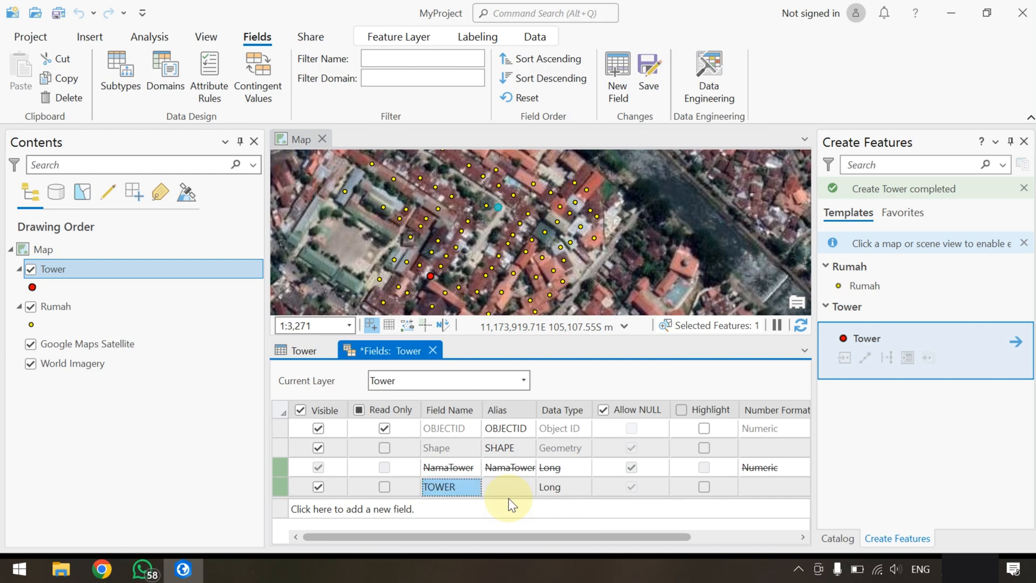
left_click(545, 485)
left_click(549, 487)
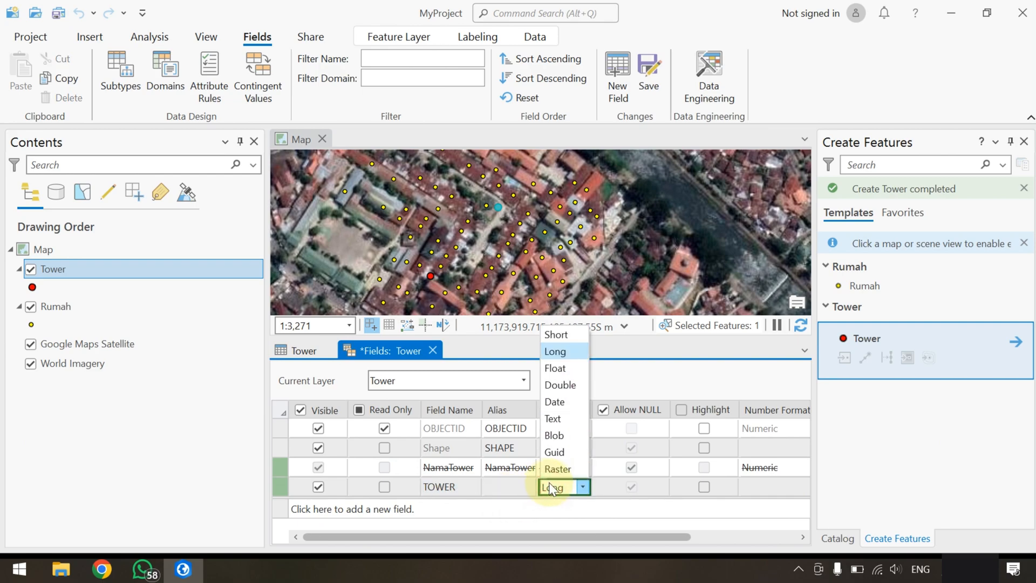
left_click(558, 419)
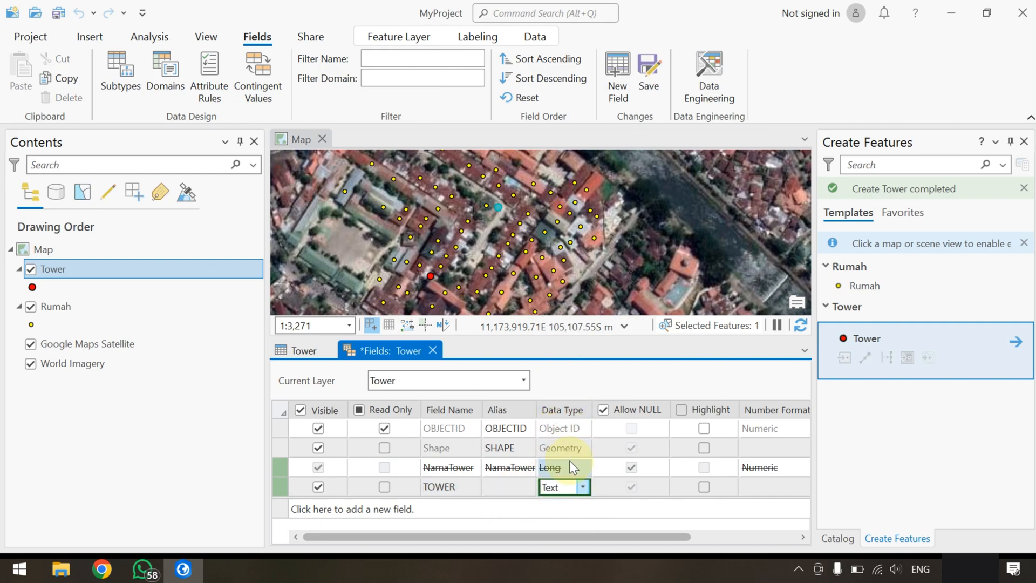
left_click(647, 83)
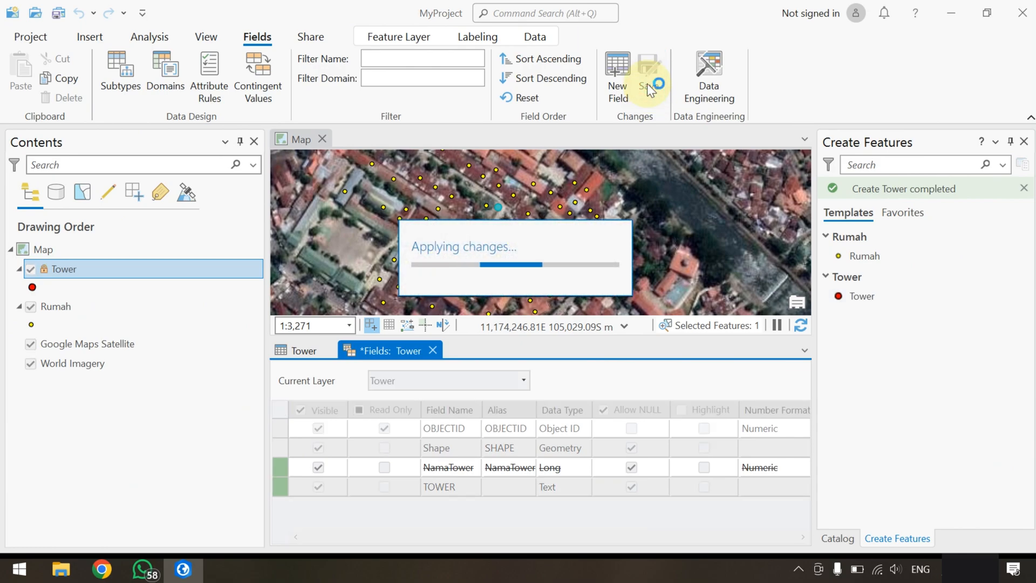
left_click(432, 350)
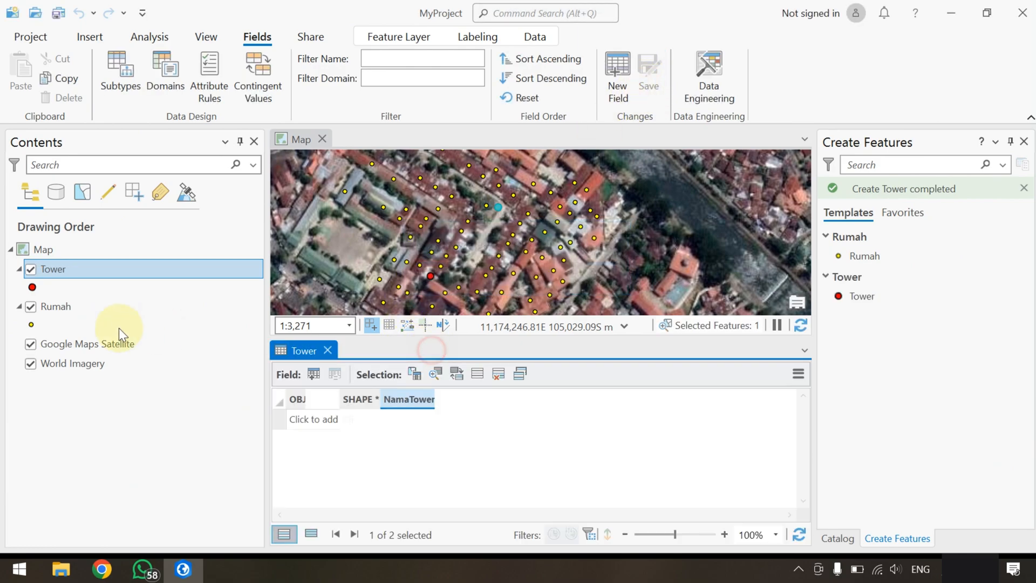
Enter TOWER A for the first record and TOWER B for the second in the TOWER field, then close the table
left_click(426, 419)
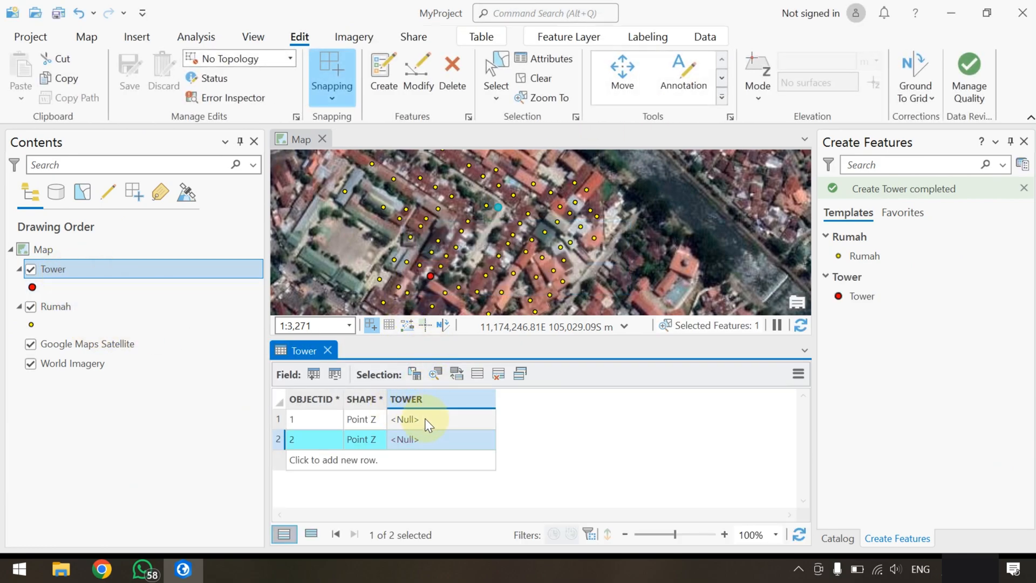
left_click(425, 419)
type("T")
key("Return")
left_click(423, 439)
type("T")
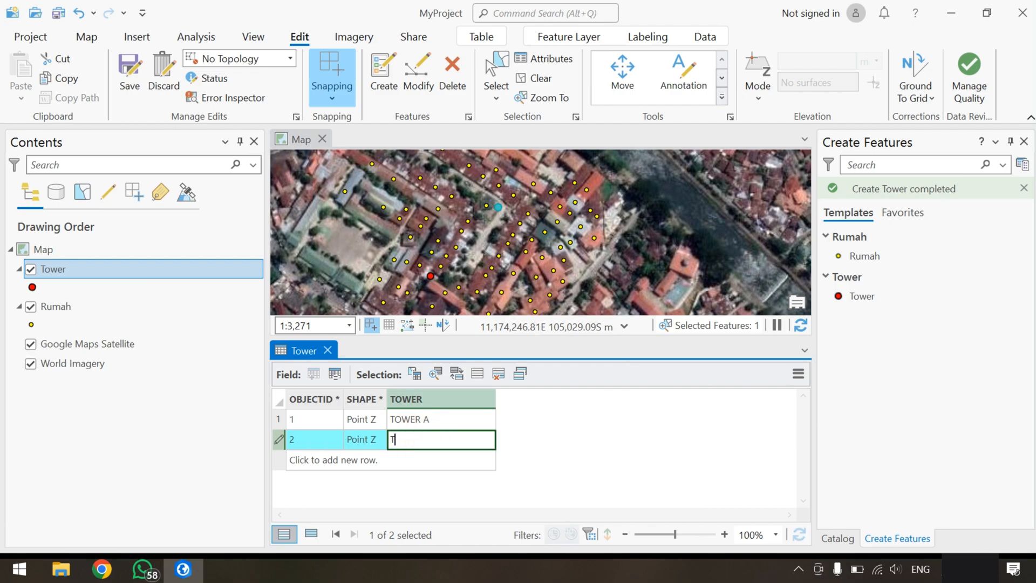
key("Return")
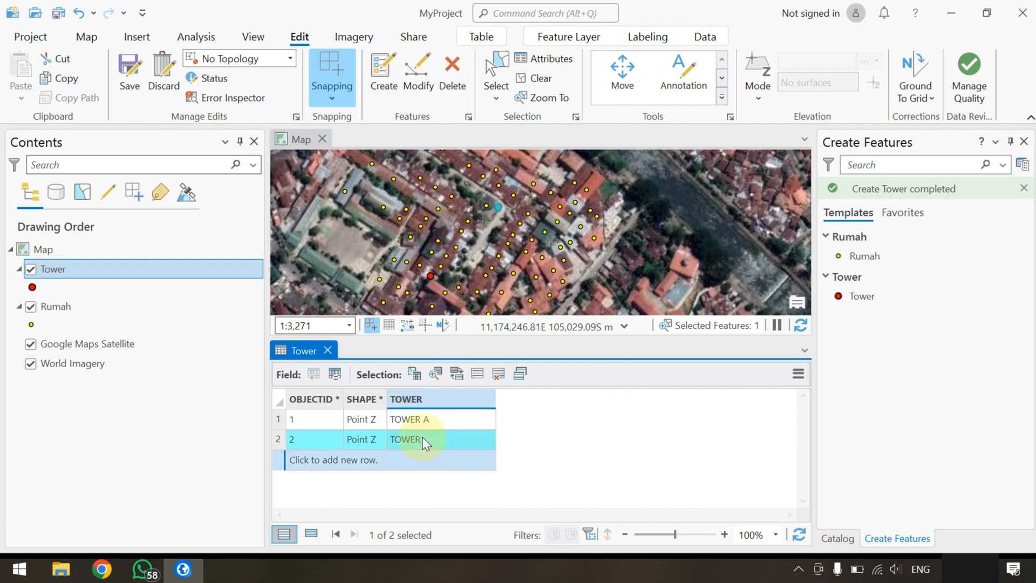
double_click(424, 439)
type("B")
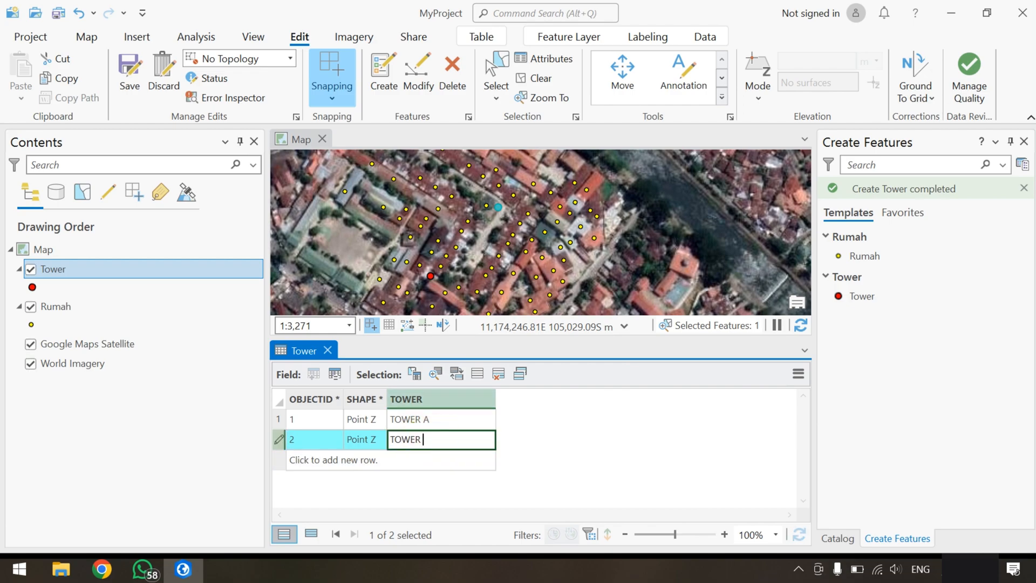
key("Return")
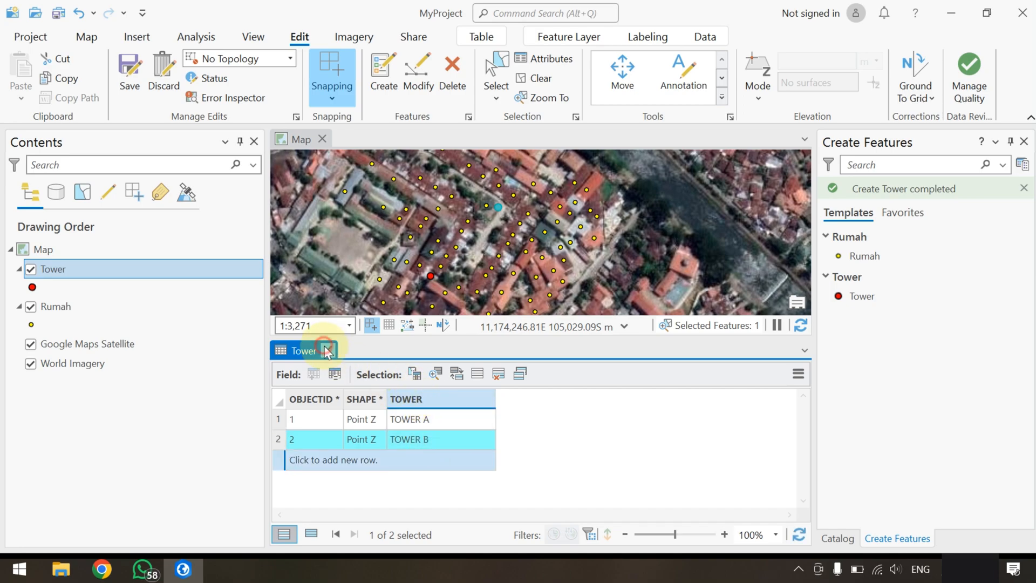
left_click(327, 350)
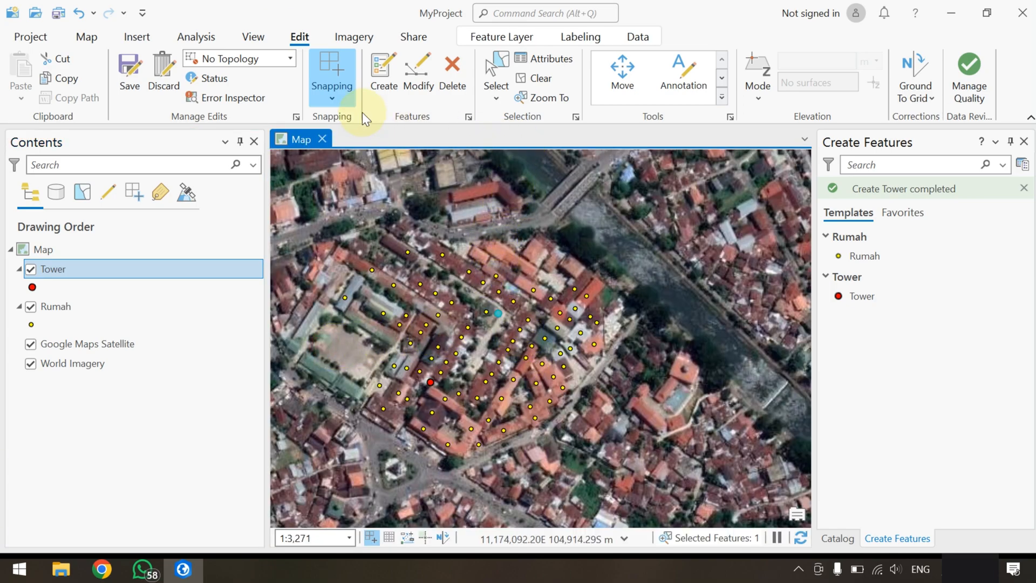
Save the pending edits and turn on labels for the Tower layer
left_click(125, 65)
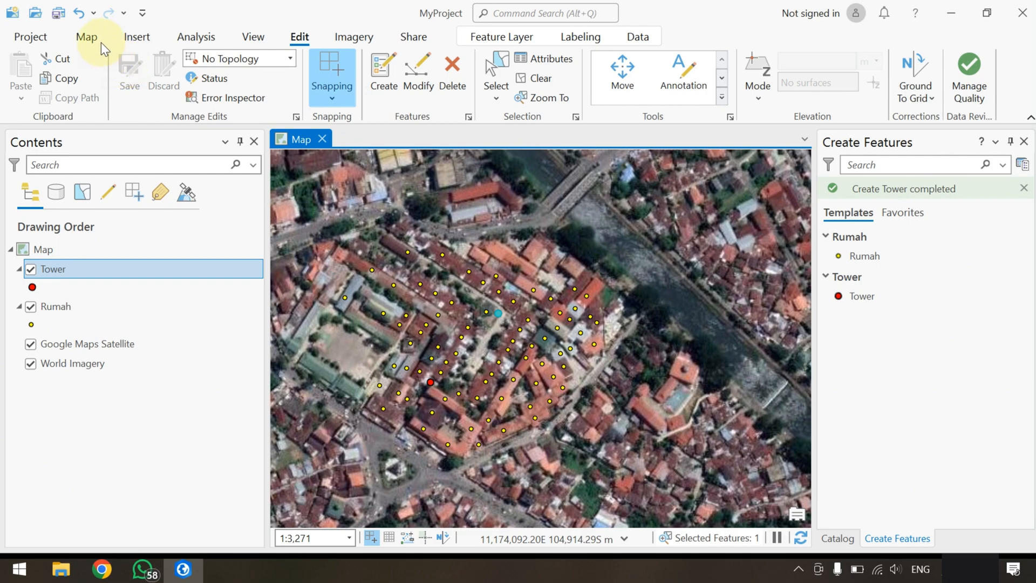
left_click(86, 37)
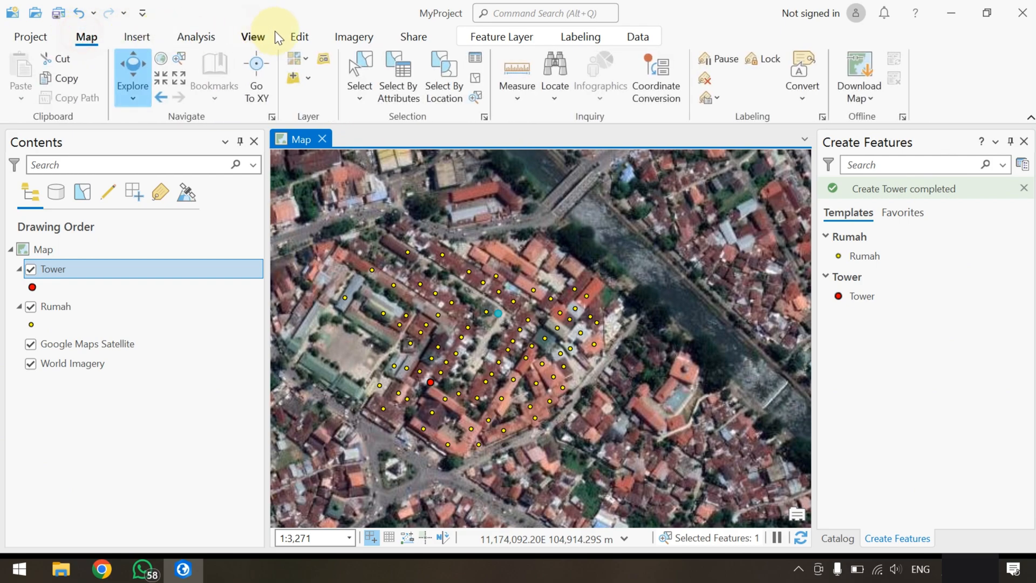
left_click(297, 38)
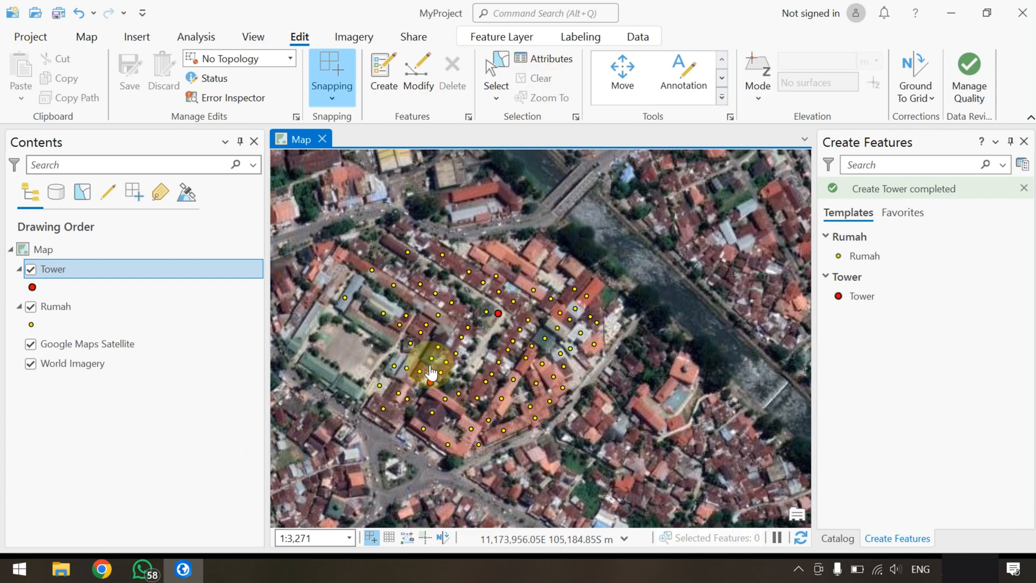
right_click(58, 272)
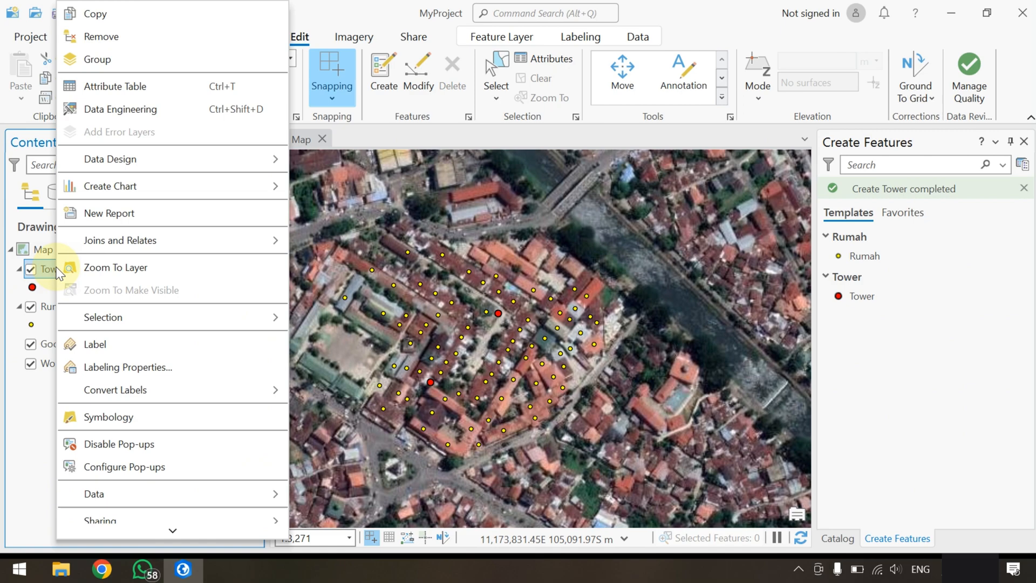
left_click(119, 344)
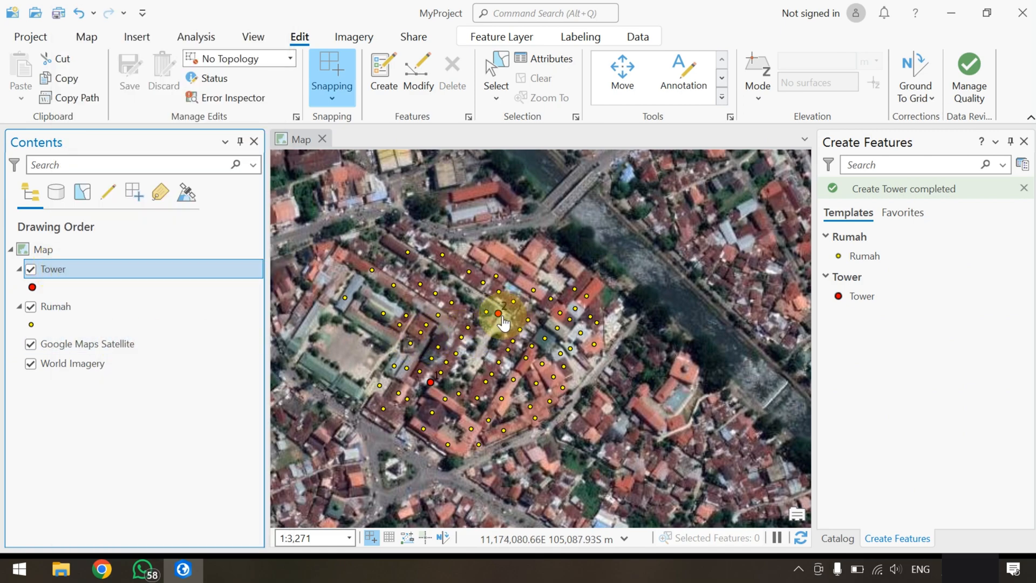
Check the TOWER field values in the Tower layer's attribute table, then close the table
right_click(74, 268)
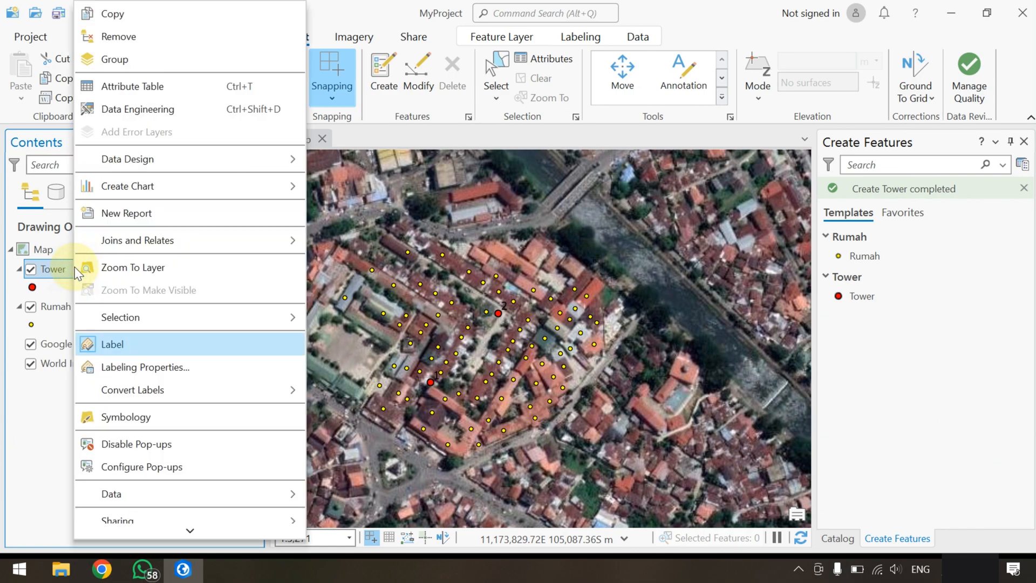
left_click(170, 89)
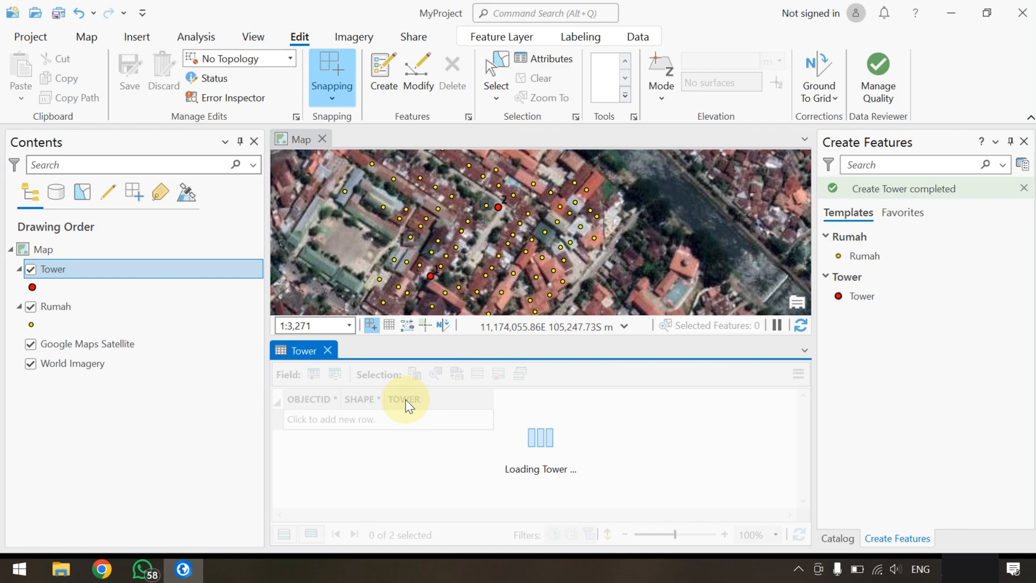
left_click(413, 409)
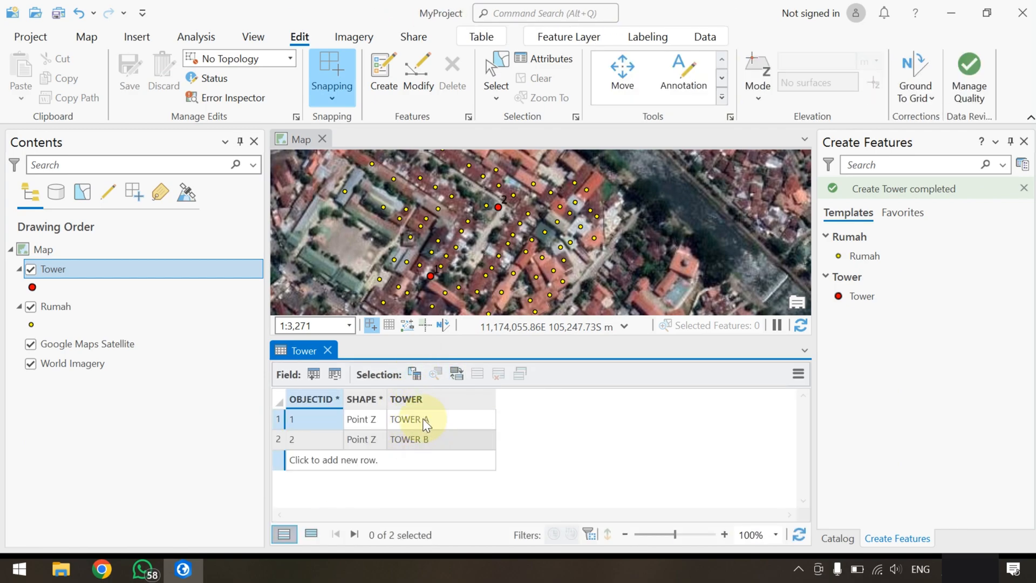
left_click(328, 350)
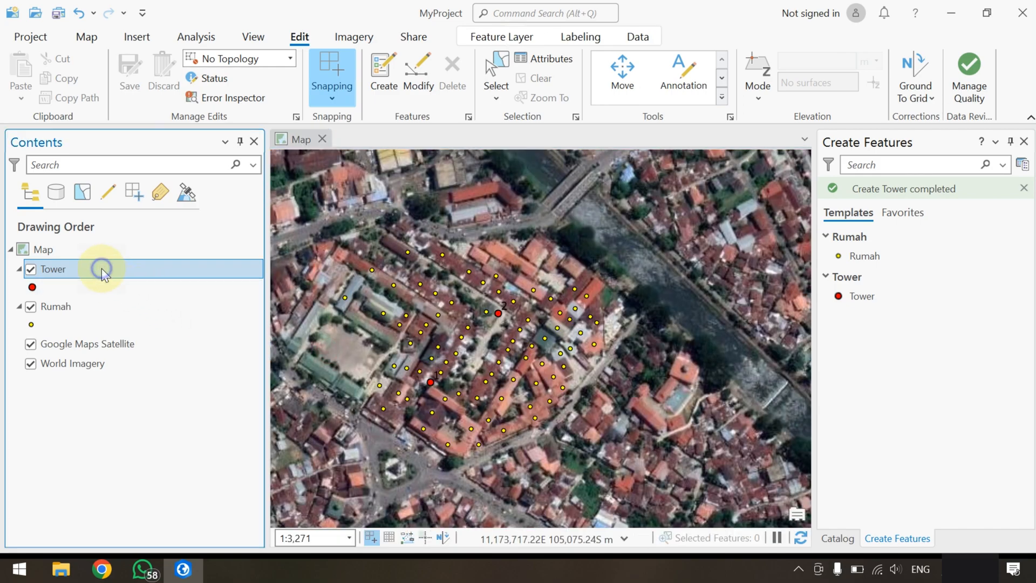
Replace the Tower layer's label expression with $feature.TOWER and apply it
right_click(101, 268)
left_click(178, 367)
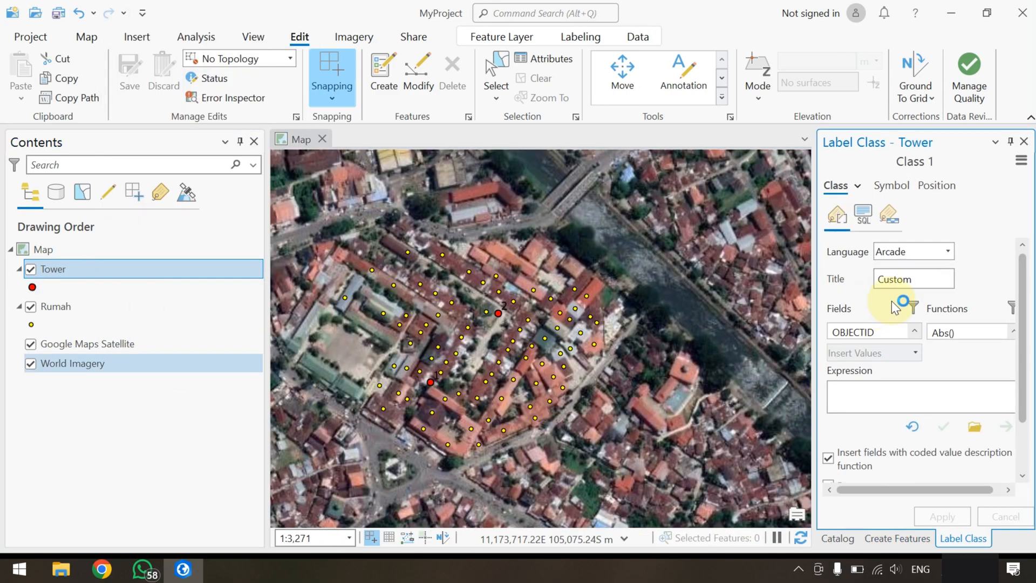
double_click(889, 333)
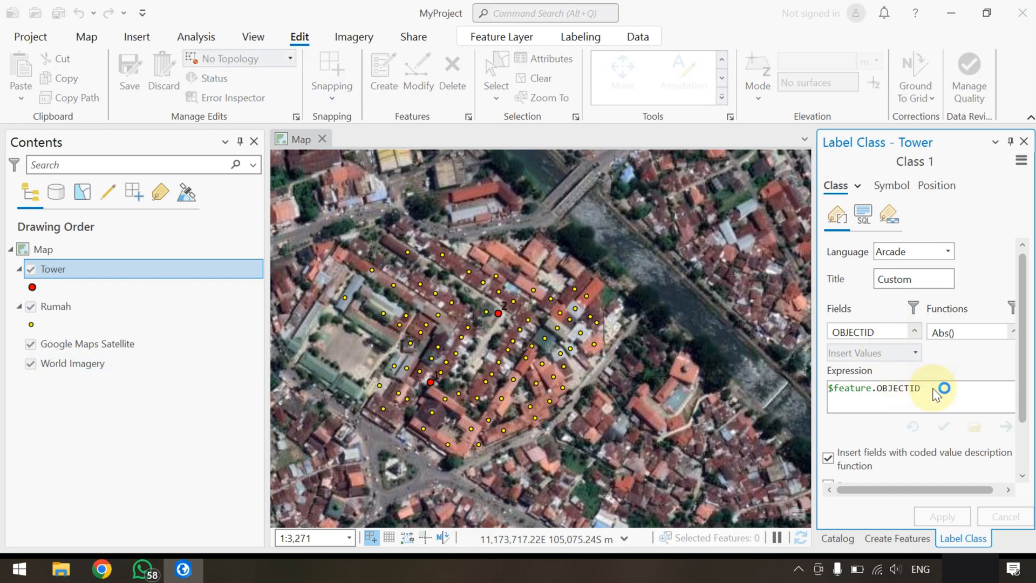
key("ctrl+a")
key("BackSpace")
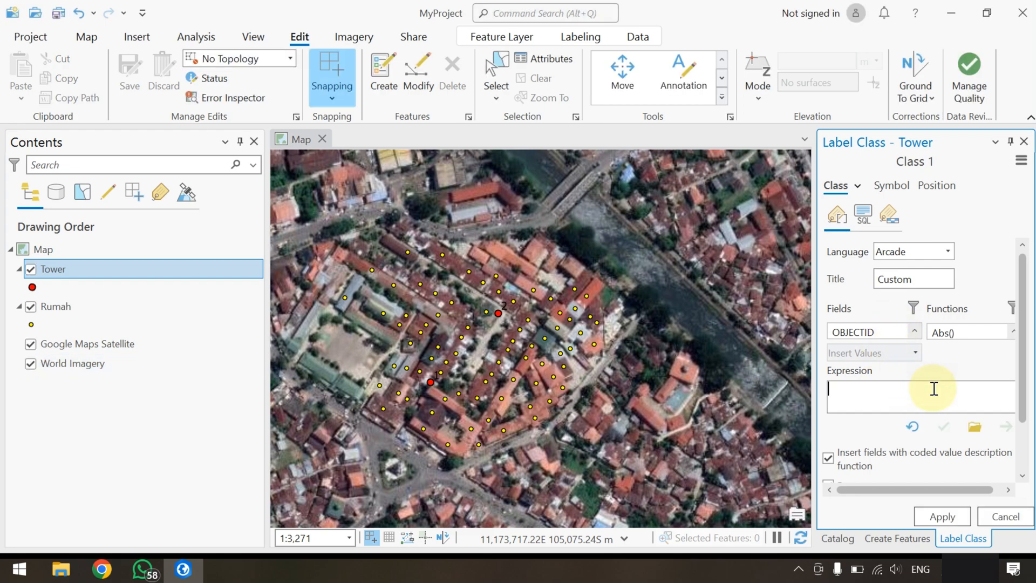
left_click(896, 331)
key("Down")
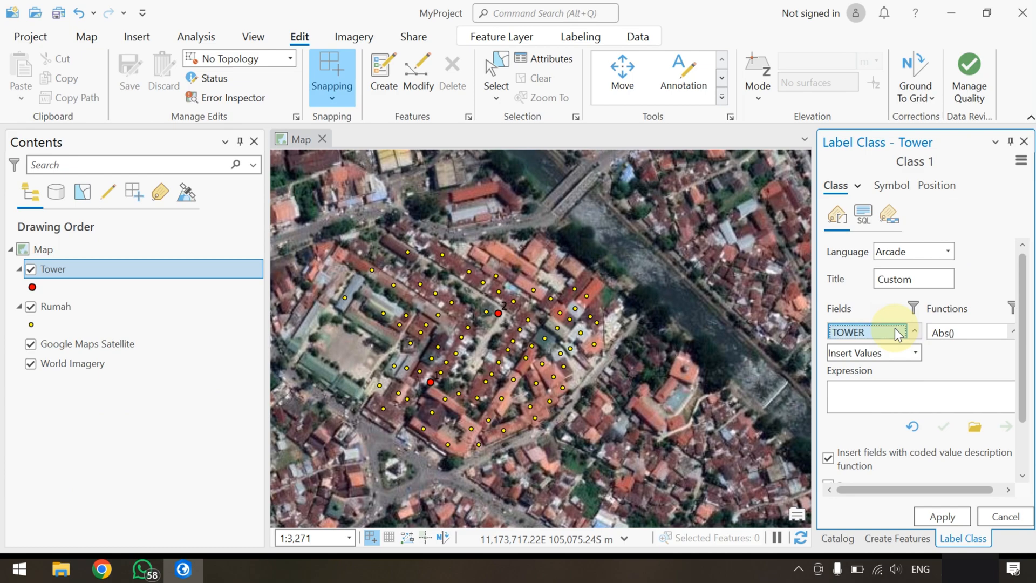
double_click(881, 330)
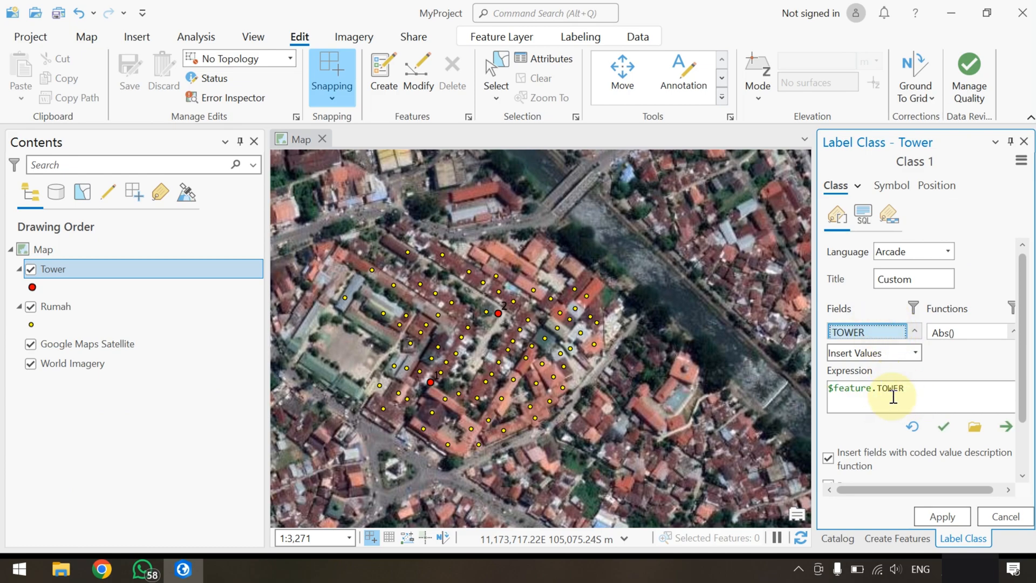
left_click(941, 515)
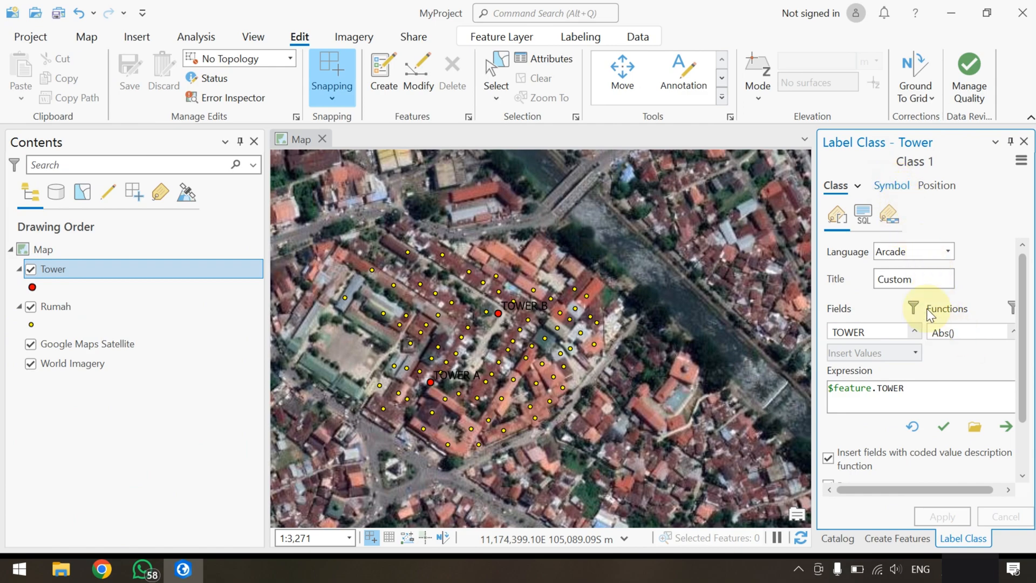
Set the text color of the Tower labels to white in the label symbol's appearance settings
left_click(889, 187)
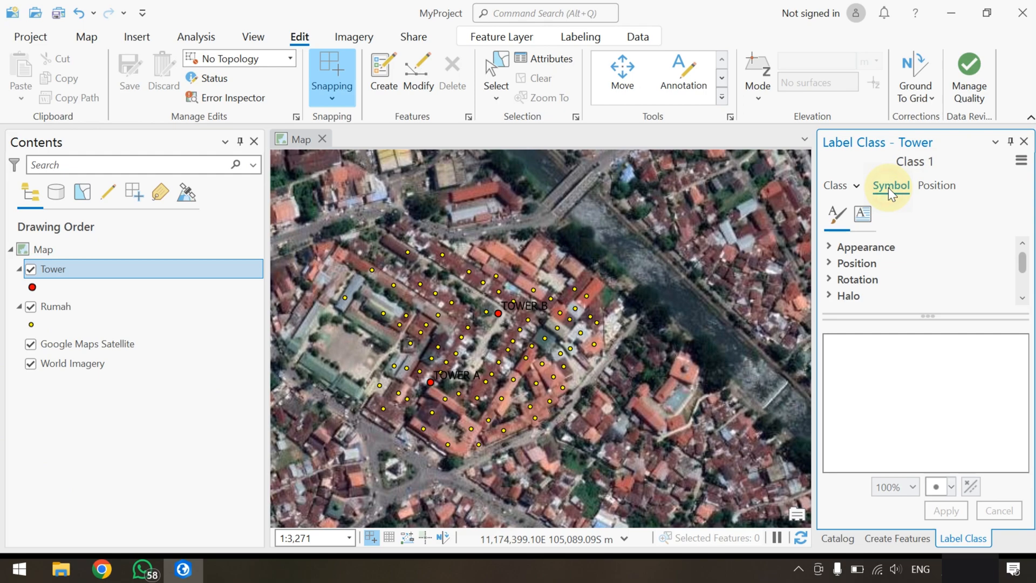
left_click(874, 247)
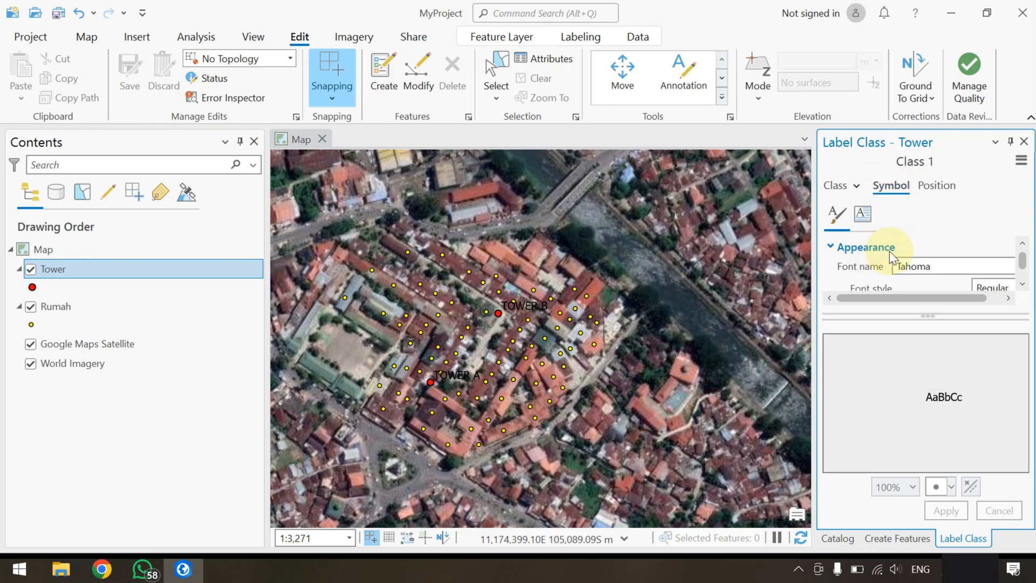
left_click(1022, 286)
left_click(1022, 286)
left_click(1022, 286)
left_click(1023, 286)
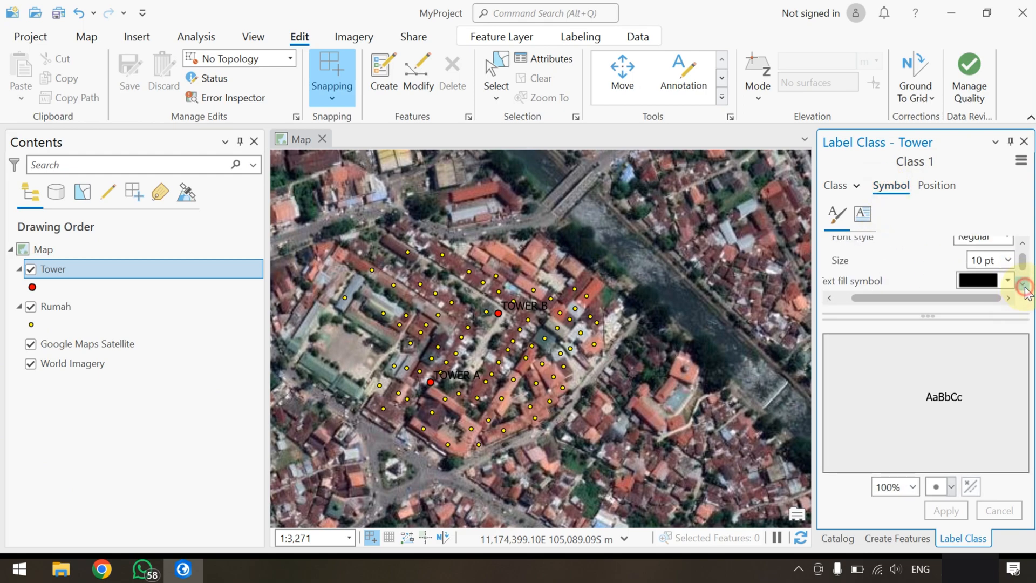
left_click(1022, 286)
left_click(1000, 283)
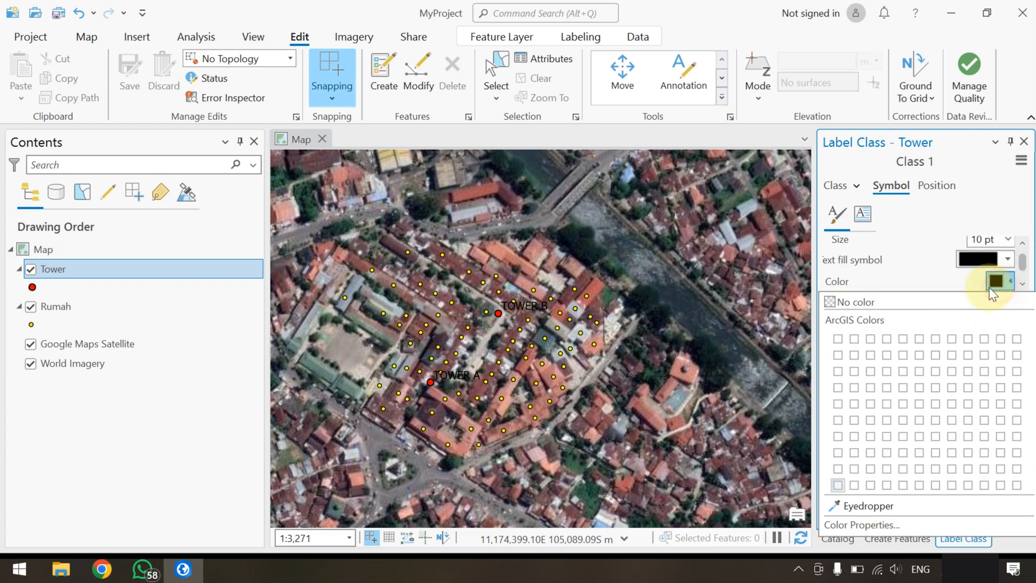
left_click(837, 339)
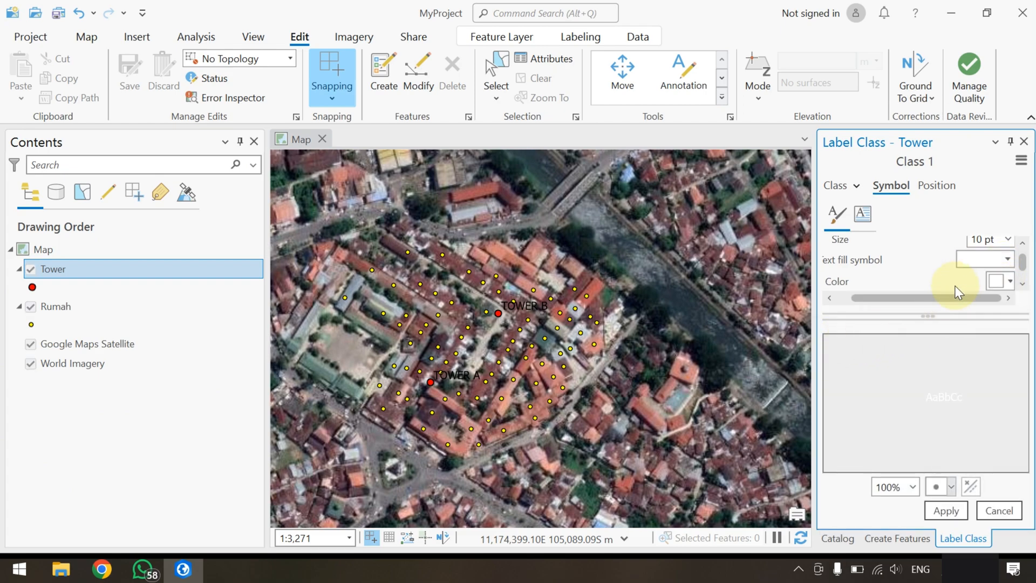
Set the Tower labels' font style to Bold, apply the symbol changes and close the label settings
left_click(1022, 242)
left_click(1021, 243)
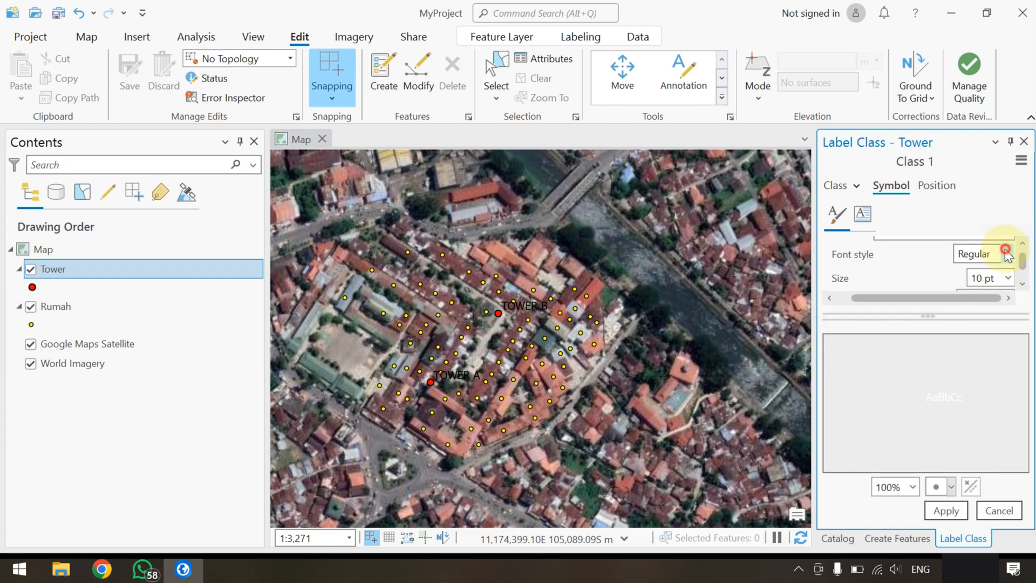
left_click(1007, 253)
left_click(971, 299)
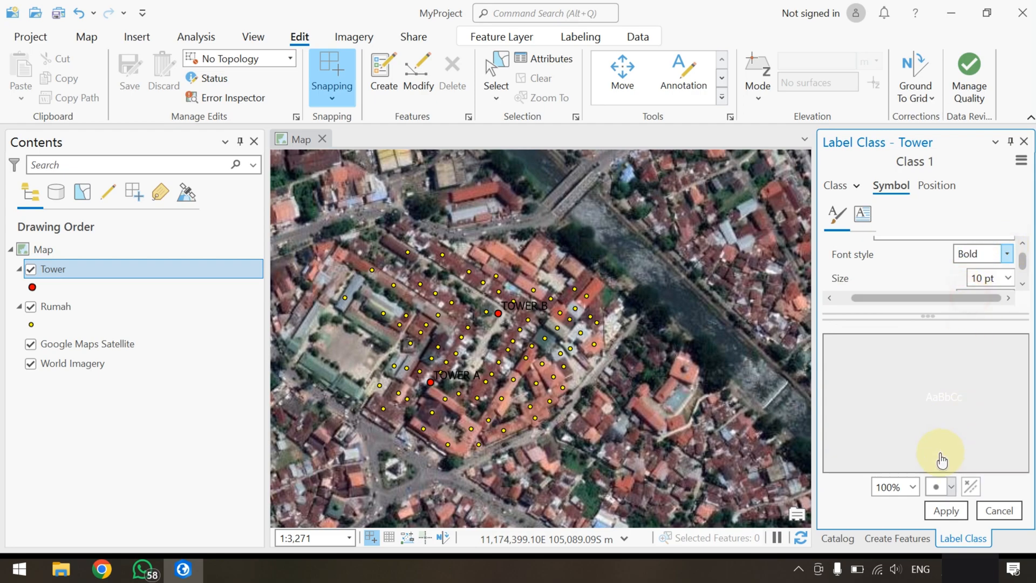
left_click(943, 511)
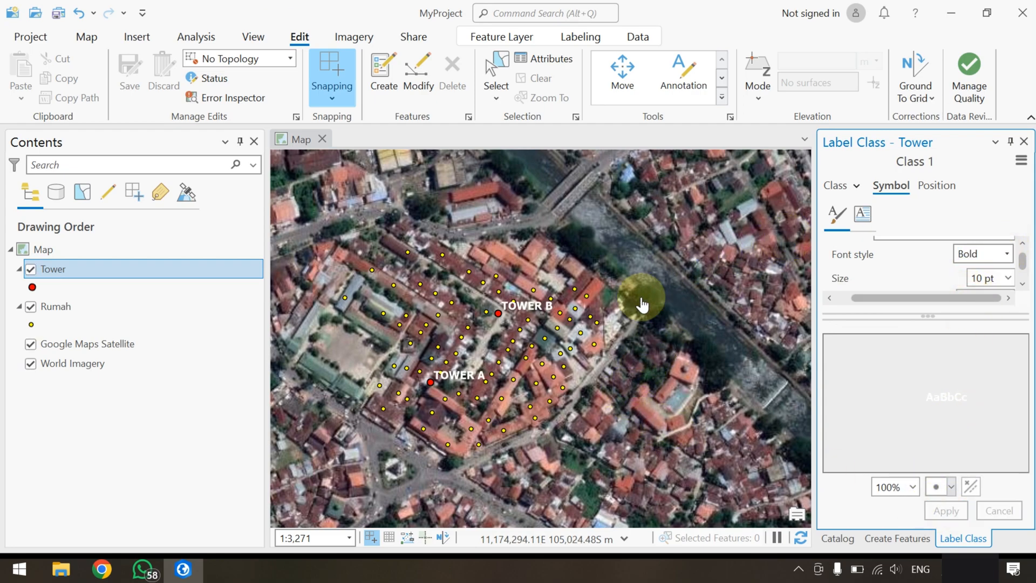
left_click(1021, 141)
scroll(606, 344, "down", 2)
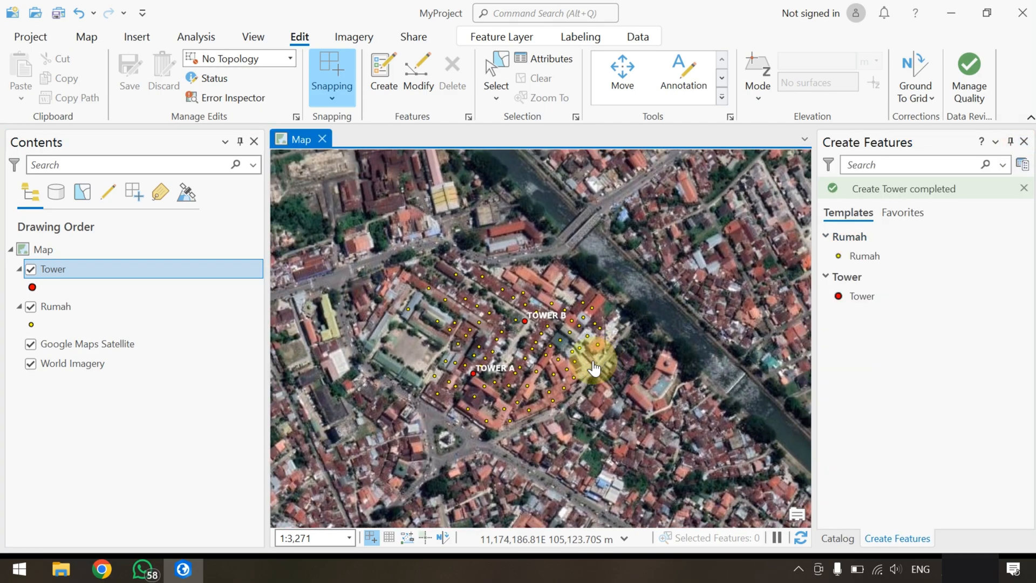
scroll(494, 375, "up", 2)
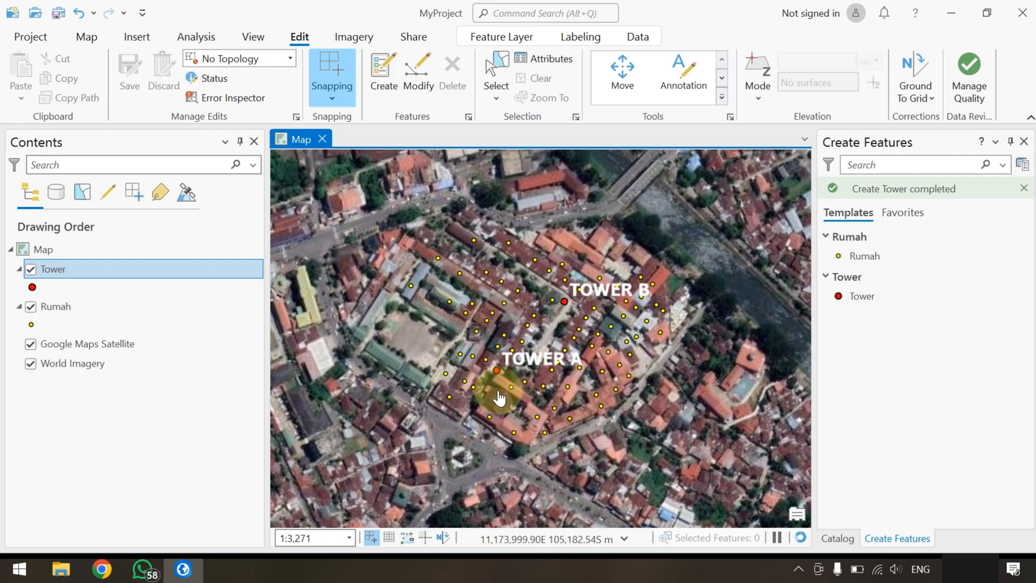
Review the Koord_X and Koord_Y values in the Rumah layer's attribute table, then close the table
left_click(60, 307)
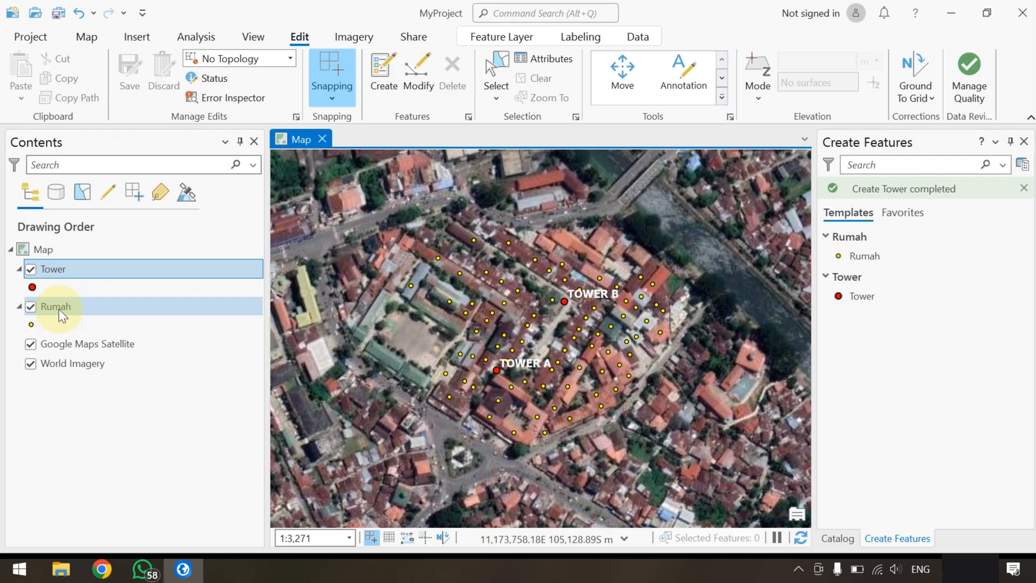
right_click(60, 307)
left_click(130, 86)
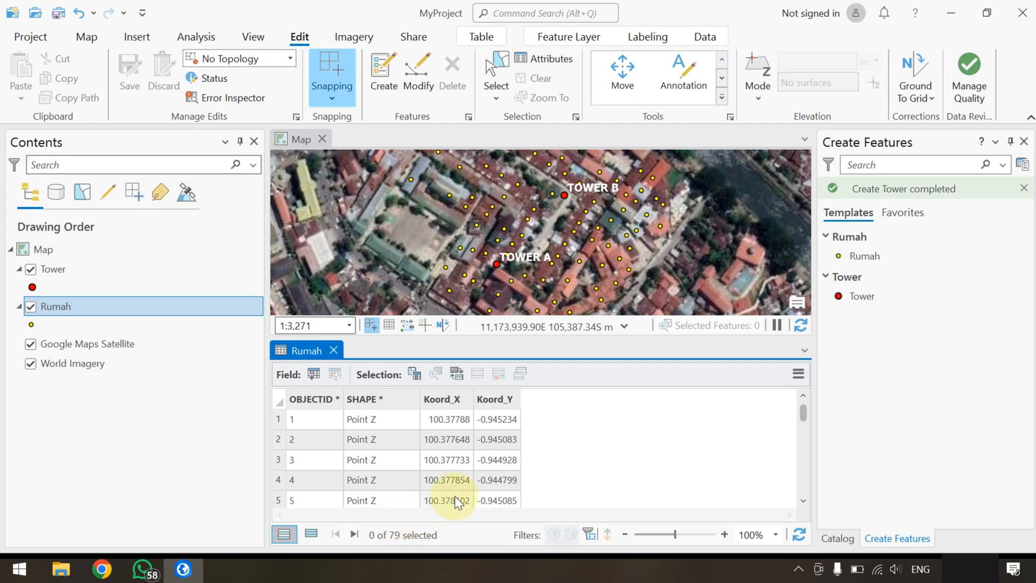
left_click(334, 351)
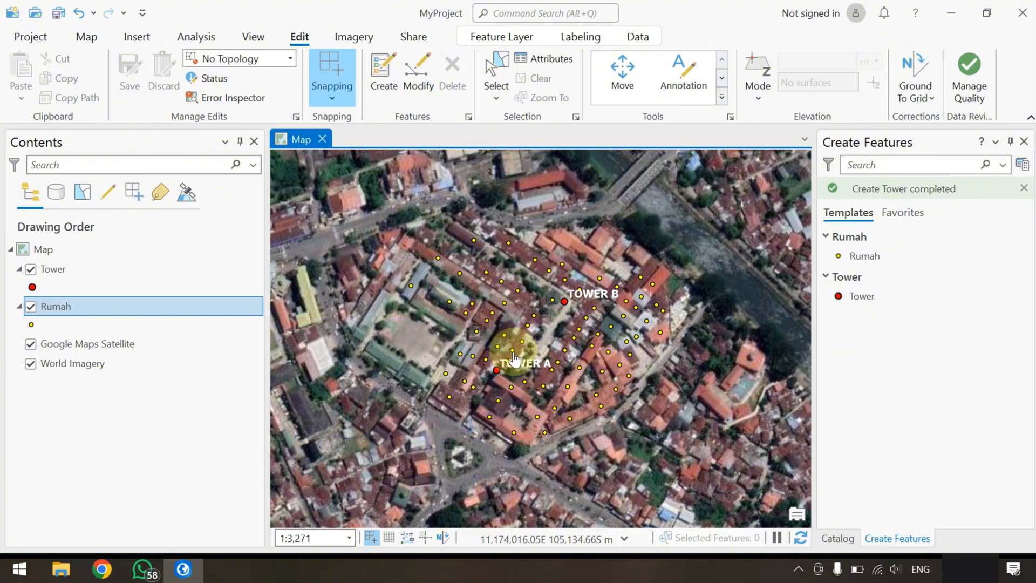
scroll(492, 387, "up", 2)
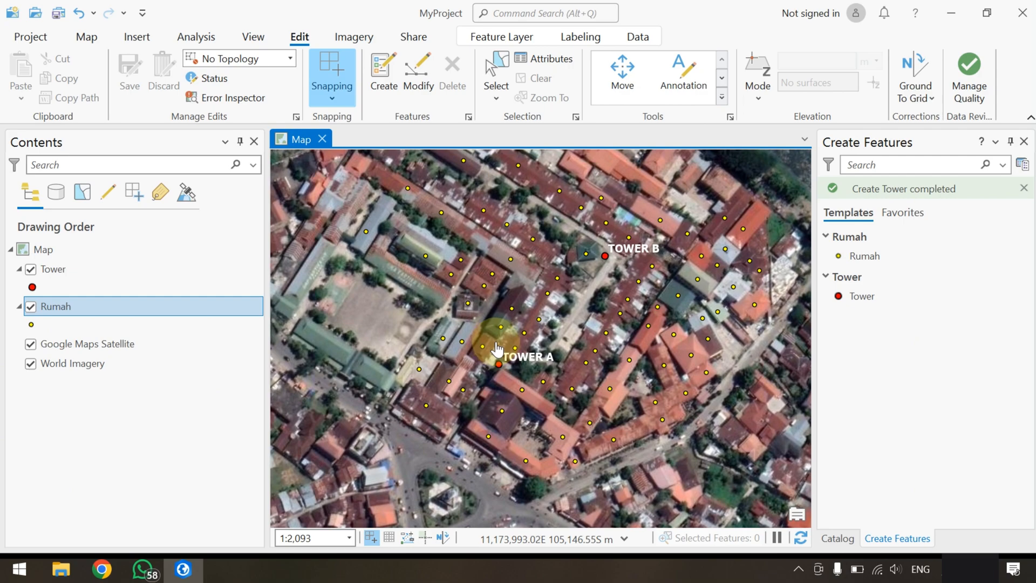
scroll(511, 356, "down", 2)
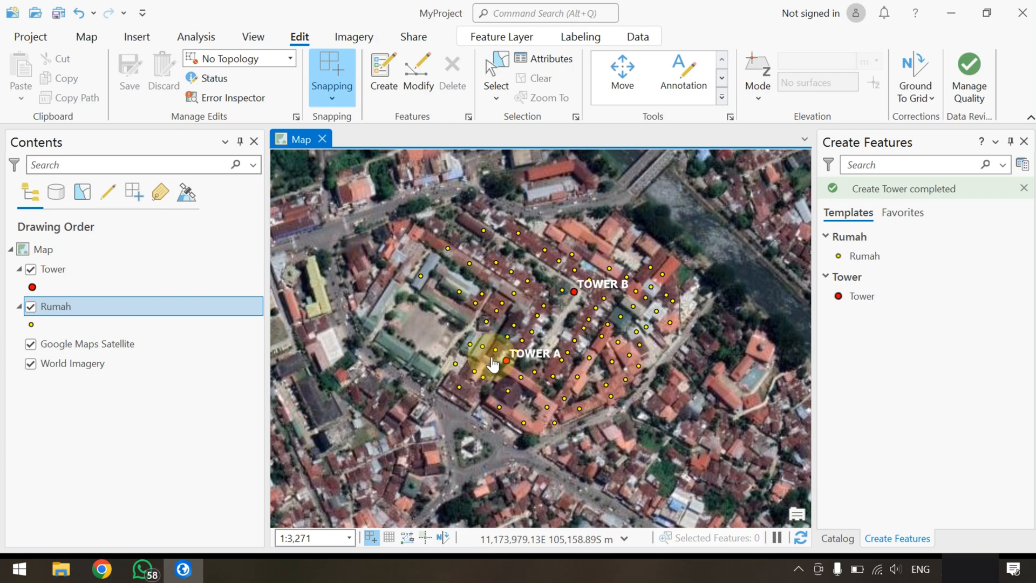
scroll(534, 375, "up", 2)
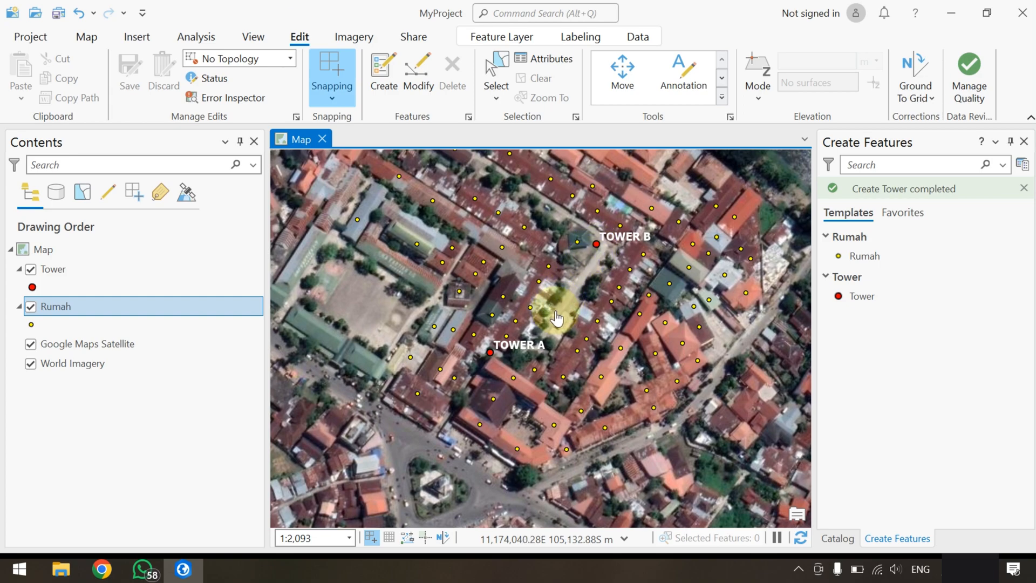
scroll(540, 332, "down", 2)
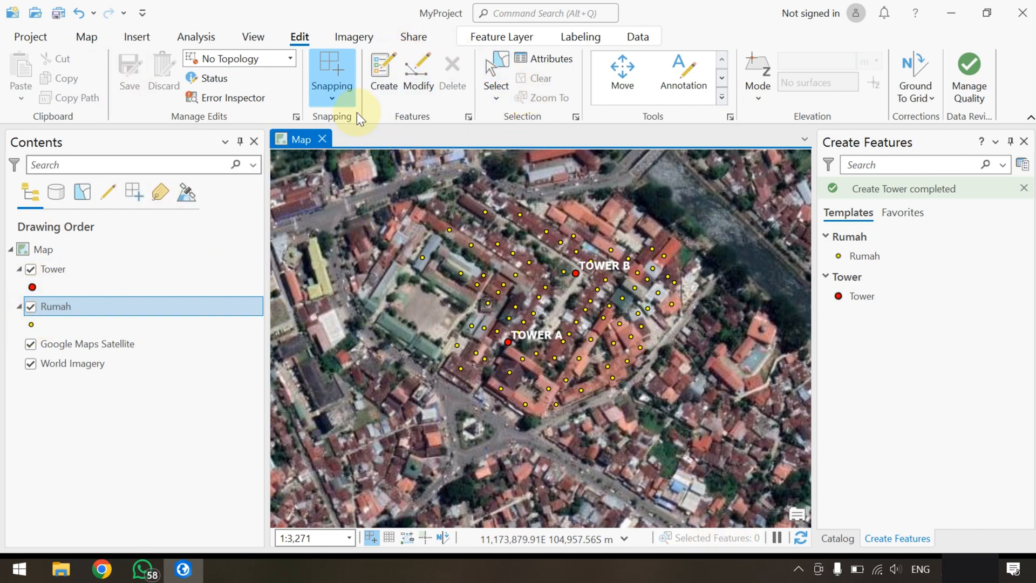
left_click(253, 34)
left_click(297, 38)
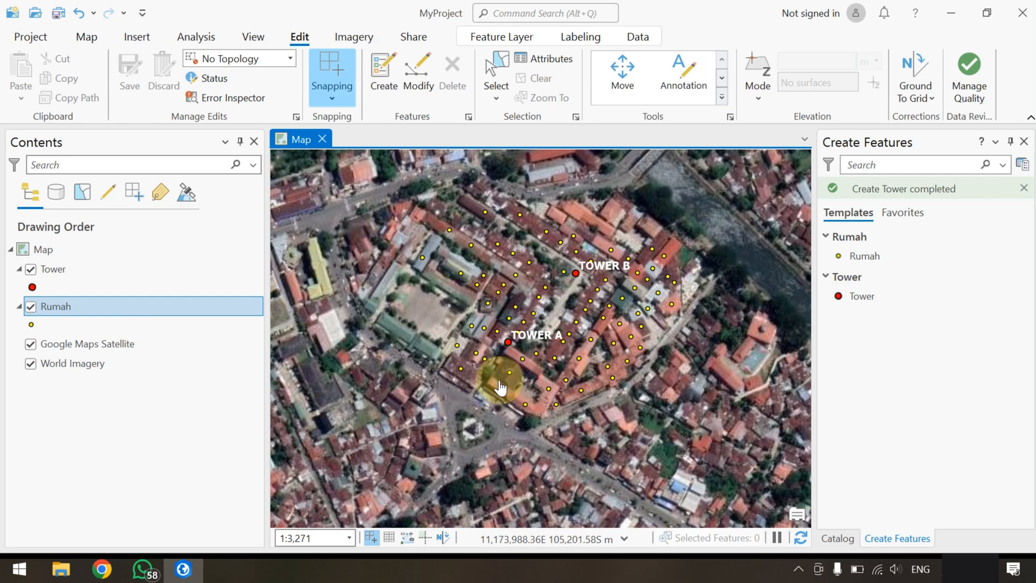
Select the Rumah points southwest of TOWER A with a polygon drawn on the map, and clear that selection
left_click(90, 38)
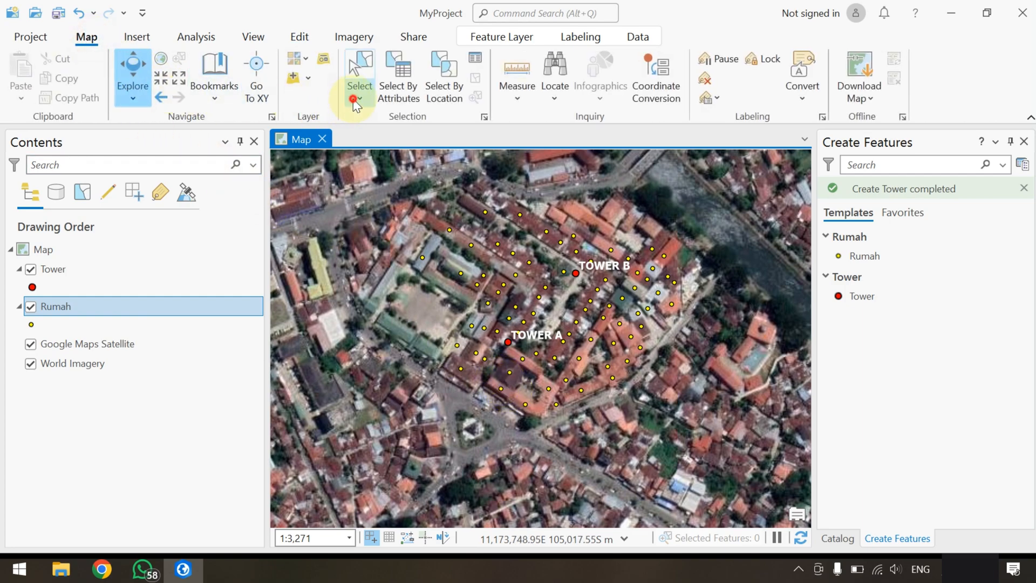
left_click(357, 92)
left_click(393, 161)
left_click(426, 339)
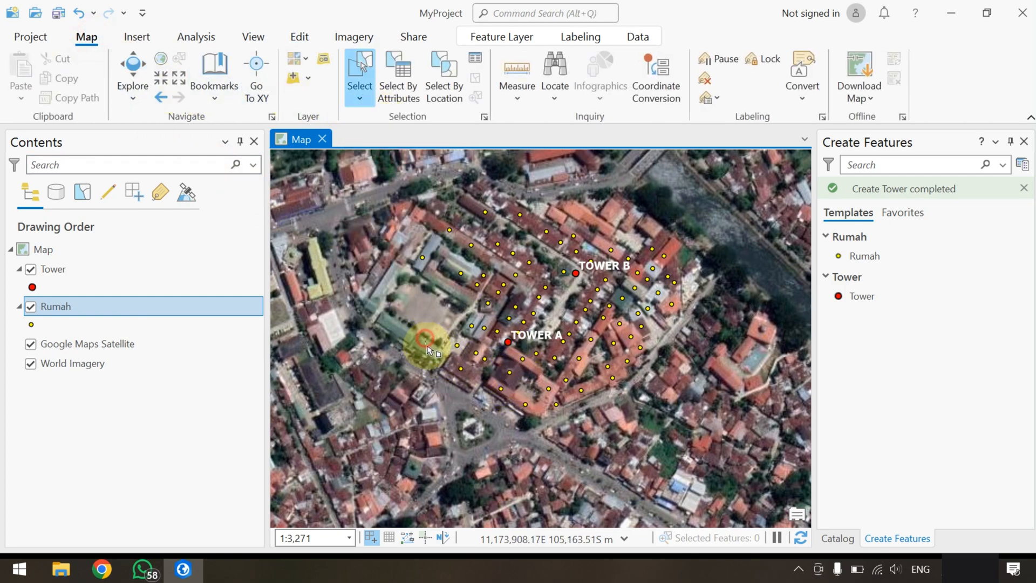
left_click(457, 428)
left_click(522, 430)
double_click(522, 376)
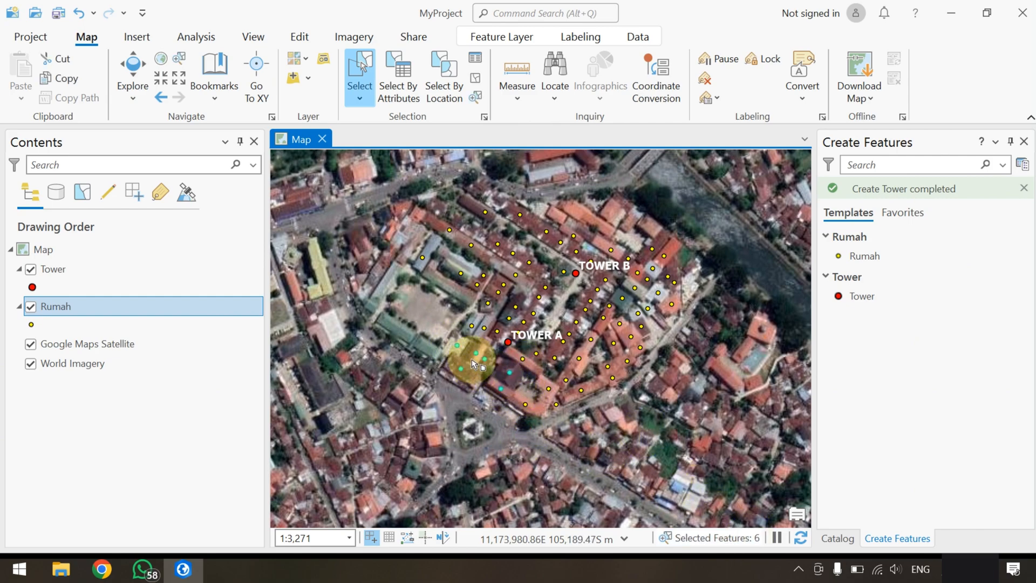
left_click(300, 36)
left_click(544, 79)
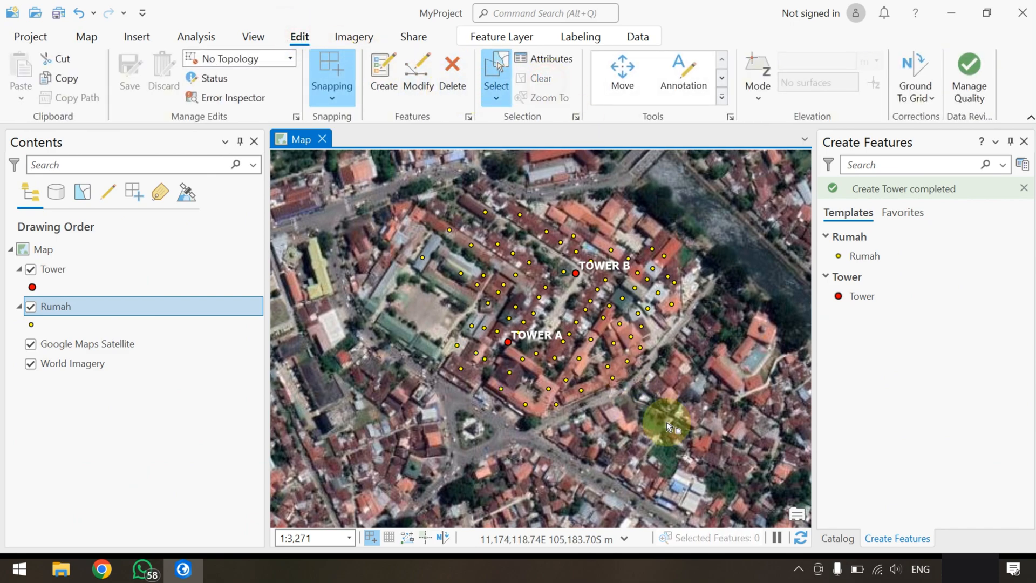
left_click(86, 37)
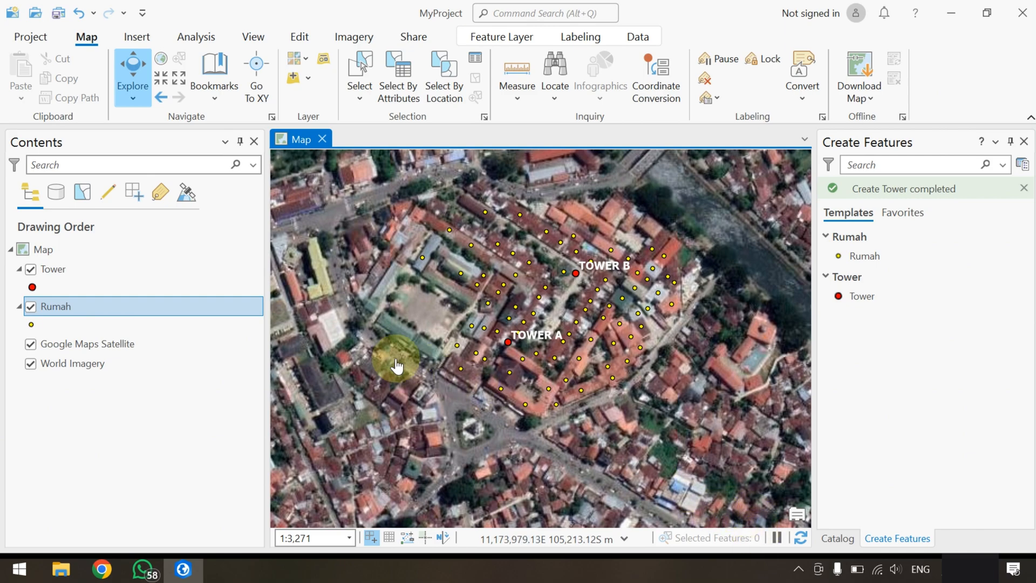
right_click(68, 312)
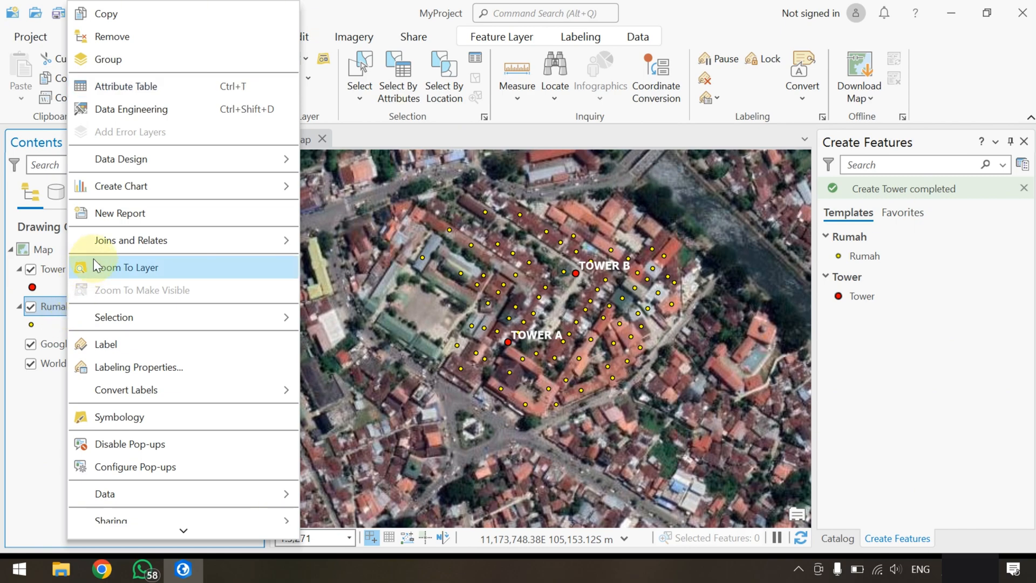
mouse_move(155, 241)
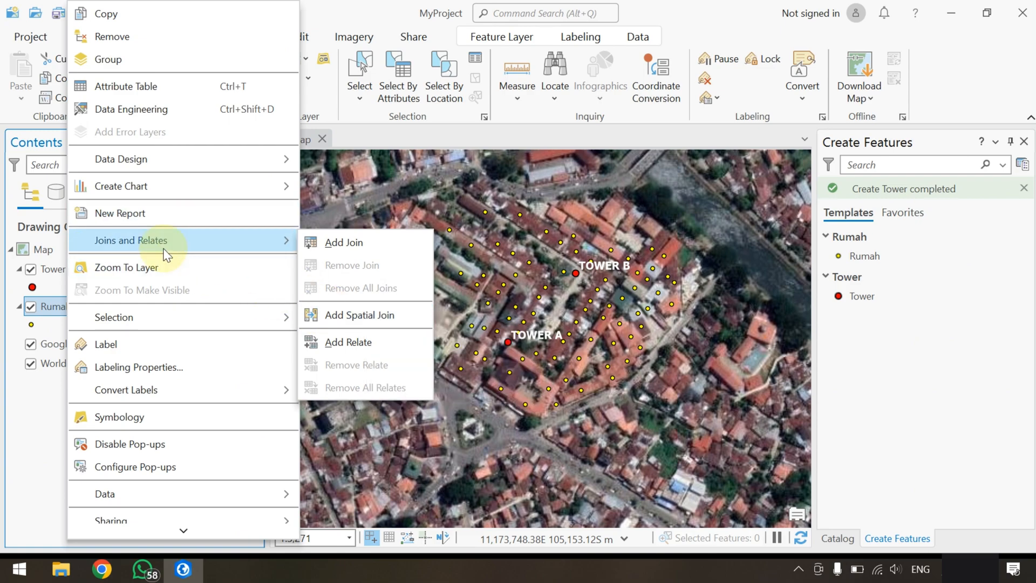
left_click(19, 409)
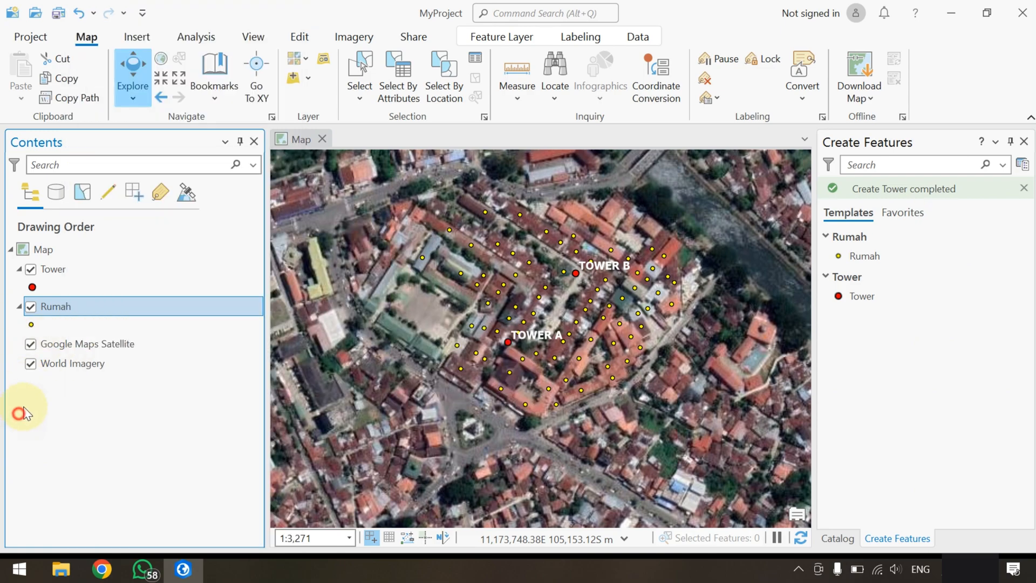
Start a spatial join on the Rumah layer with Tower as the join features
right_click(64, 312)
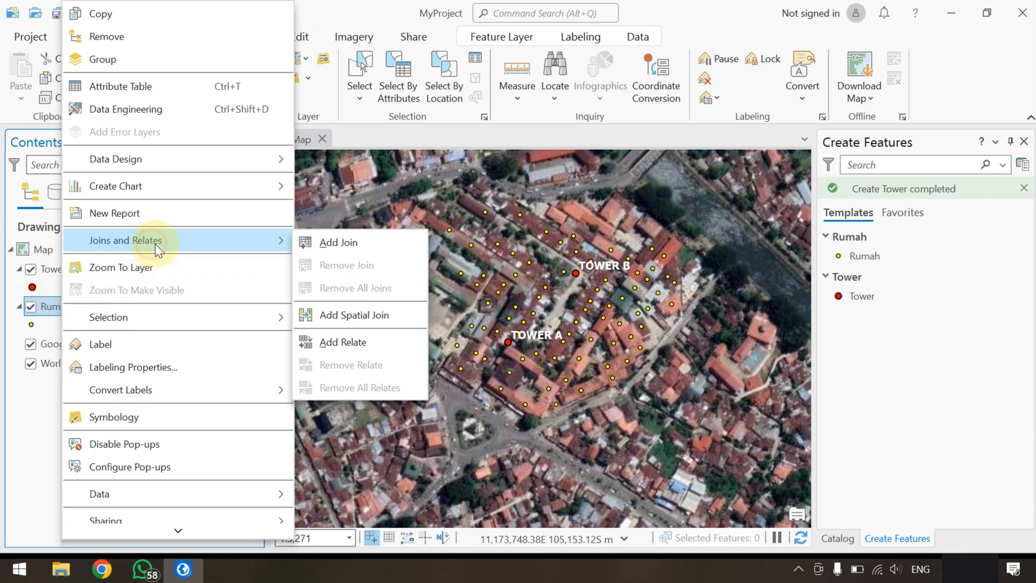
left_click(361, 318)
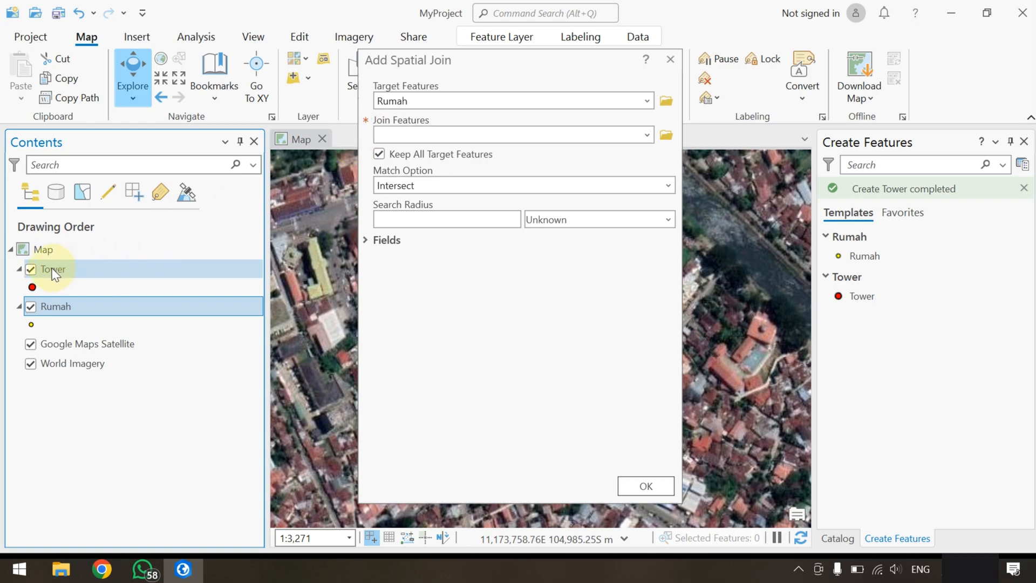
left_click_drag(53, 273, 403, 133)
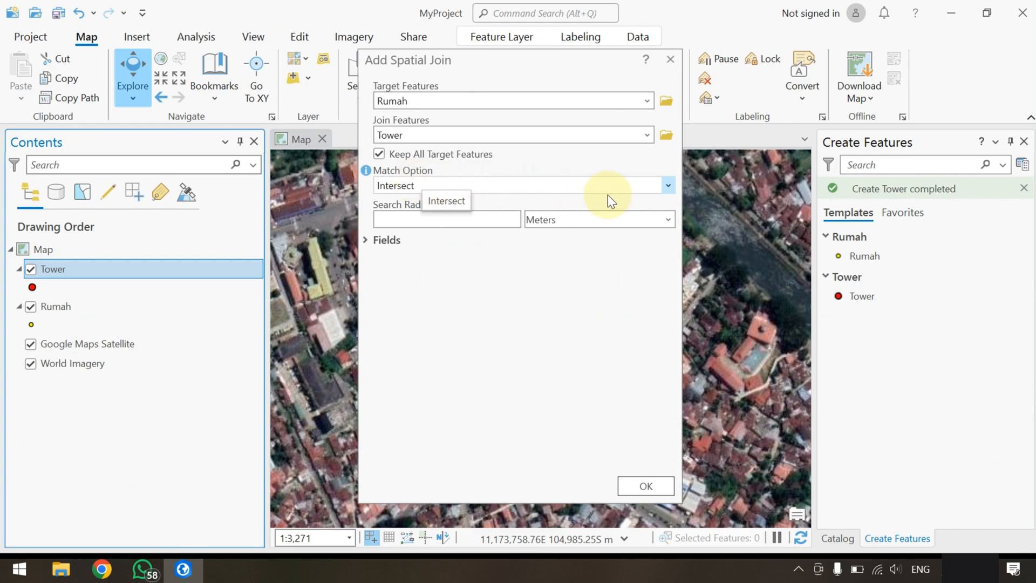
Set the spatial join's match option to Closest, check its field mapping and run the join
left_click(667, 185)
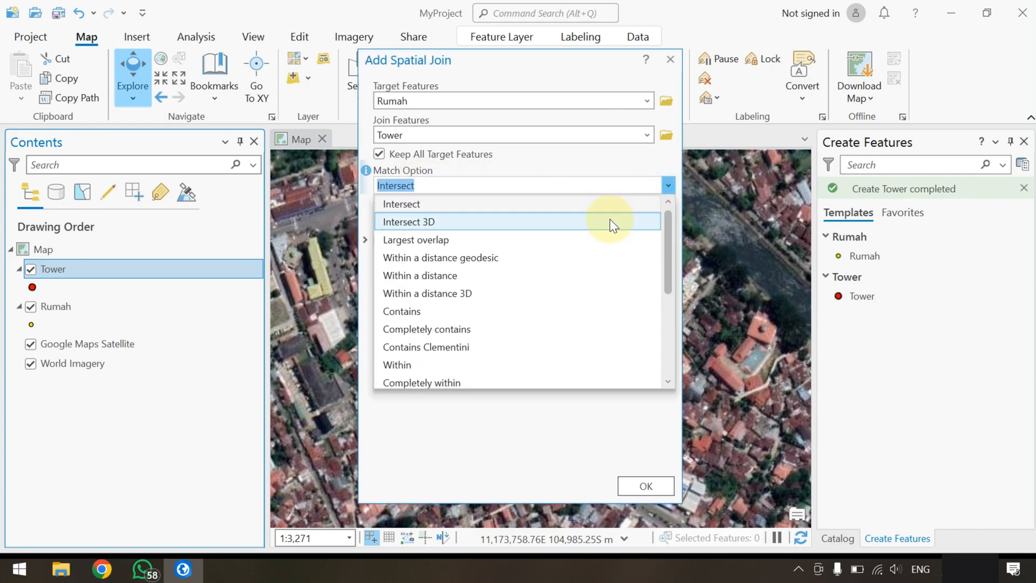
scroll(560, 278, "down", 3)
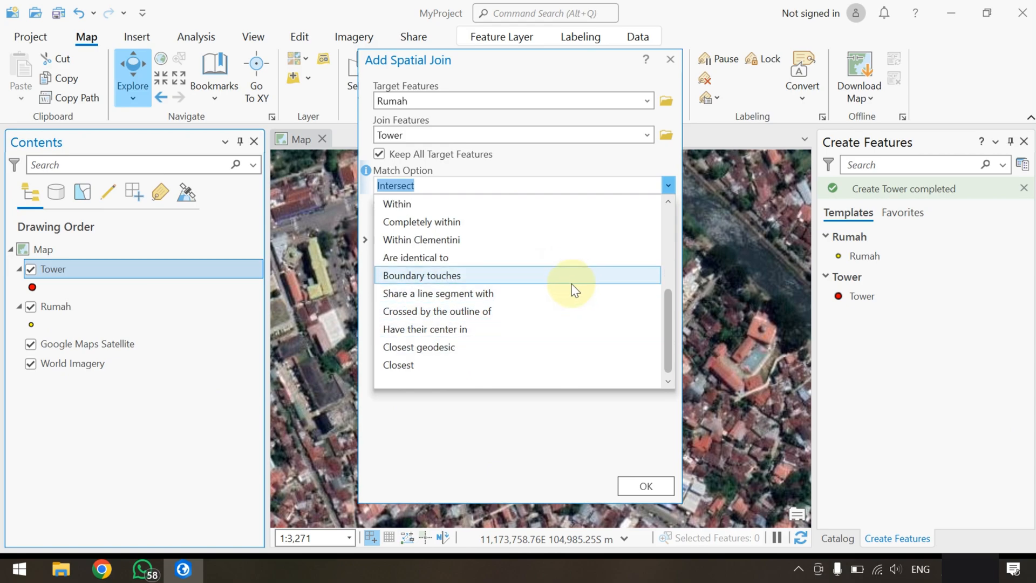
scroll(566, 286, "up", 3)
scroll(550, 296, "down", 3)
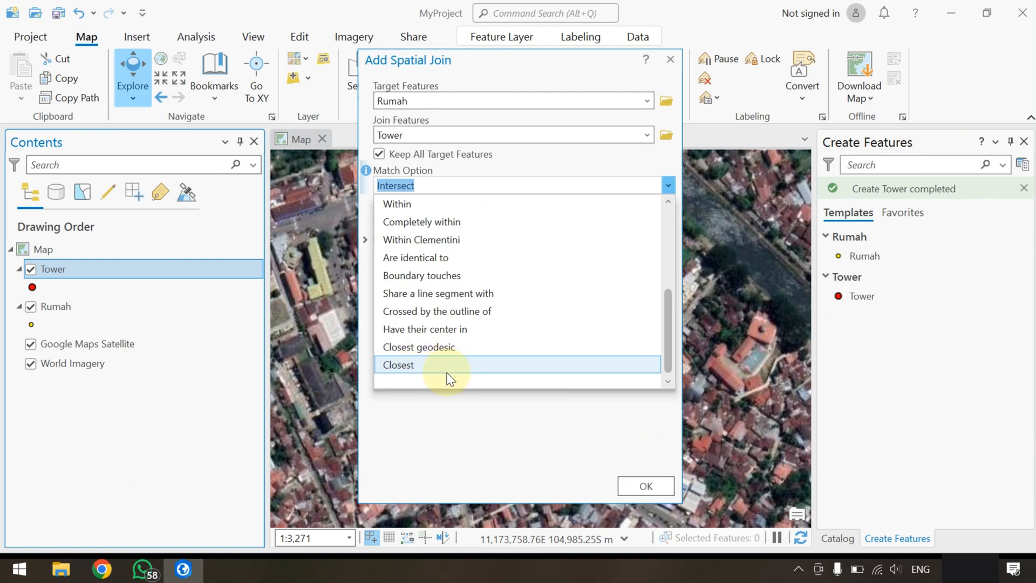
scroll(461, 357, "up", 4)
scroll(464, 357, "down", 1)
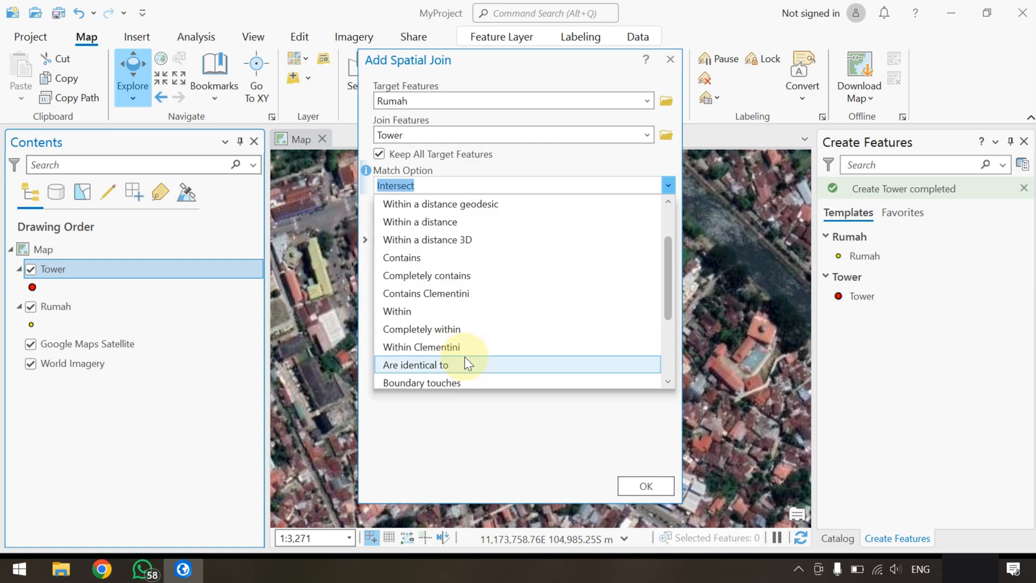
scroll(464, 357, "down", 3)
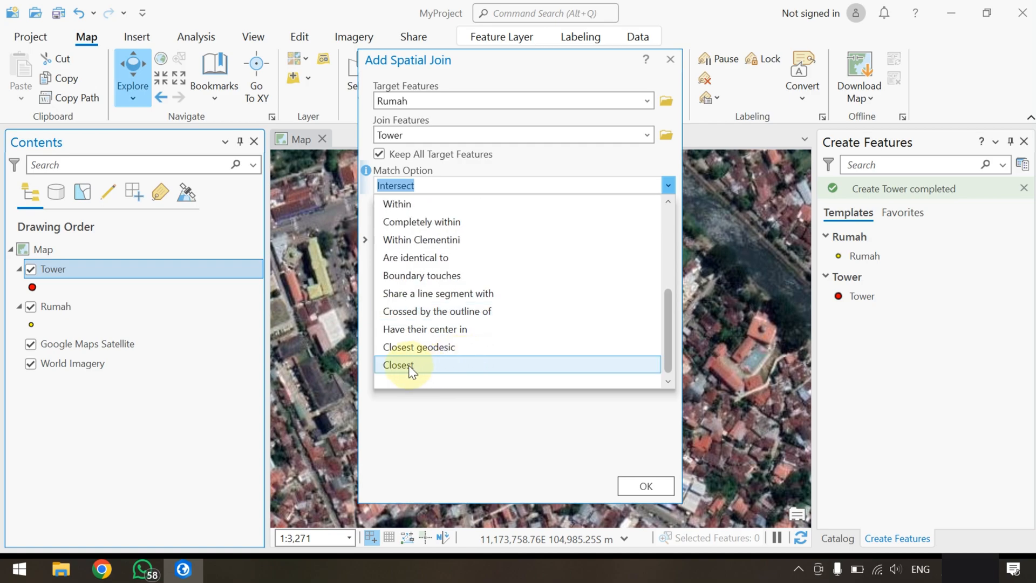
left_click(410, 366)
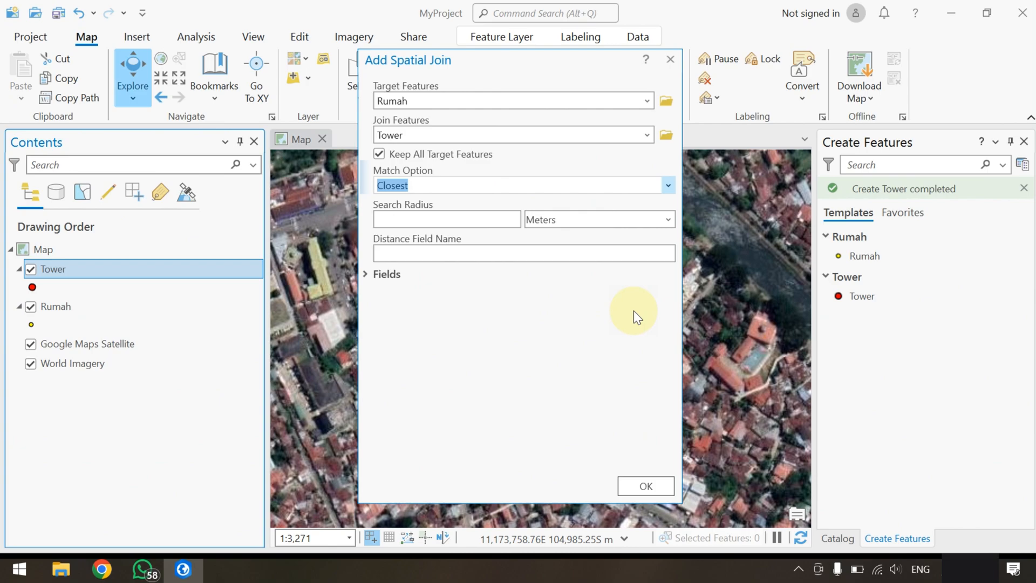
left_click(369, 274)
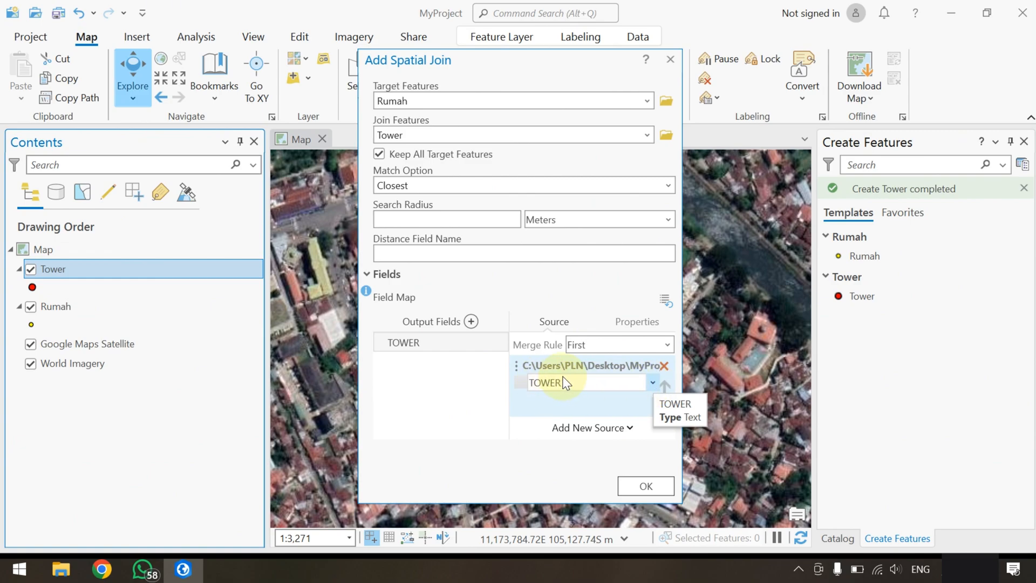
left_click(645, 485)
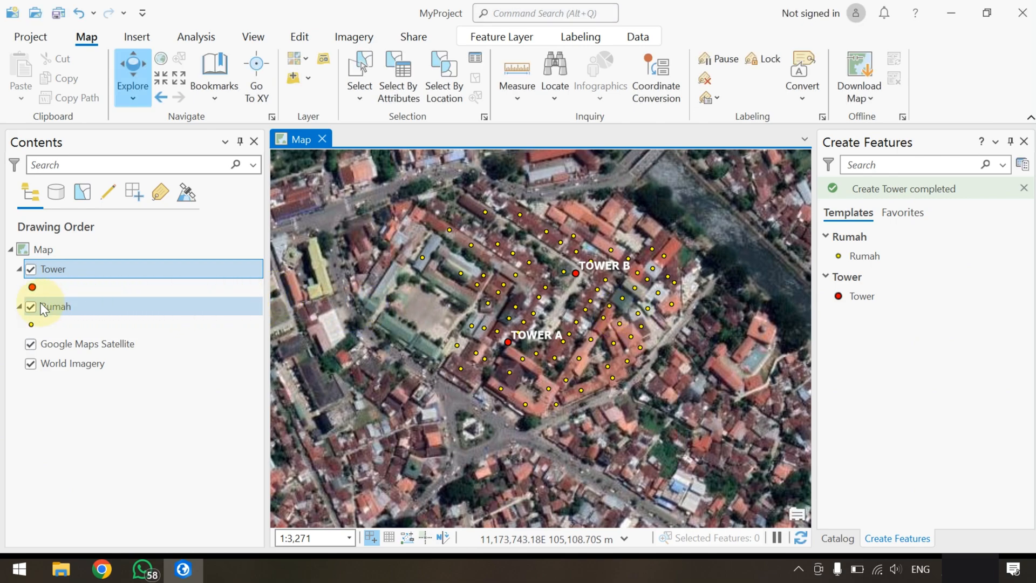
Open the Rumah attribute table and compare its joined TOWER field with the Tower layer's table, closing the latter
right_click(61, 312)
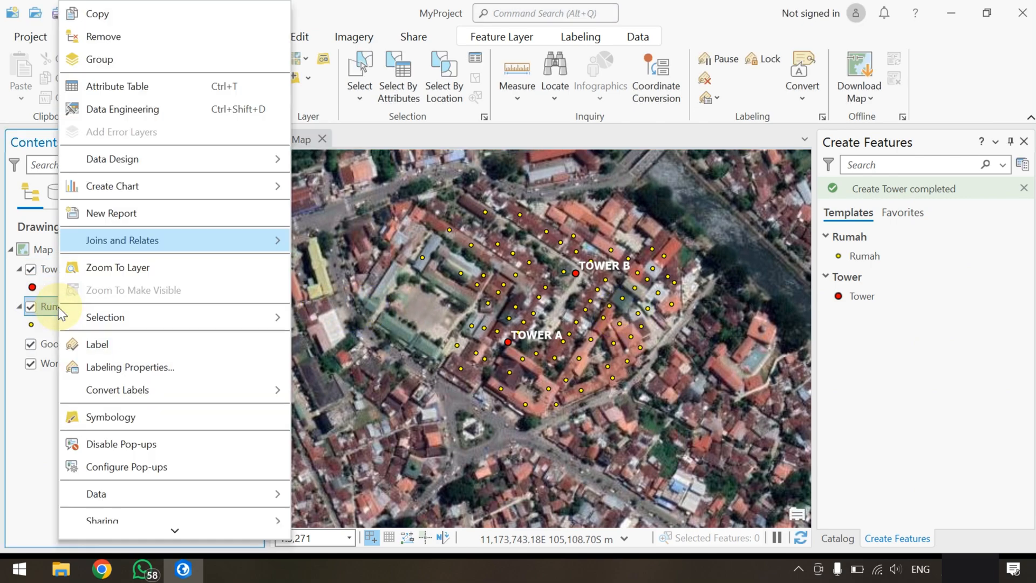
left_click(190, 95)
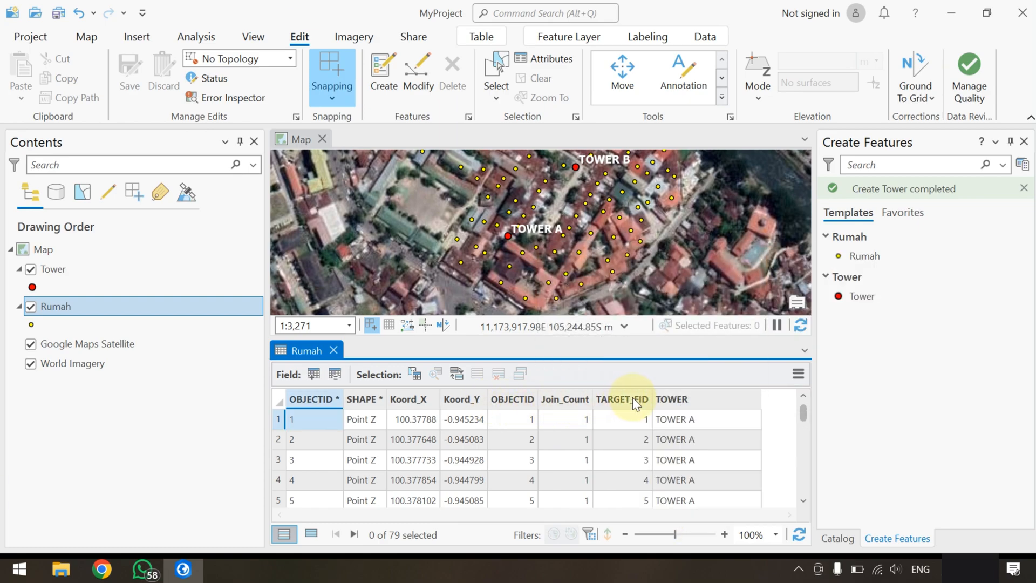
left_click(58, 273)
right_click(57, 272)
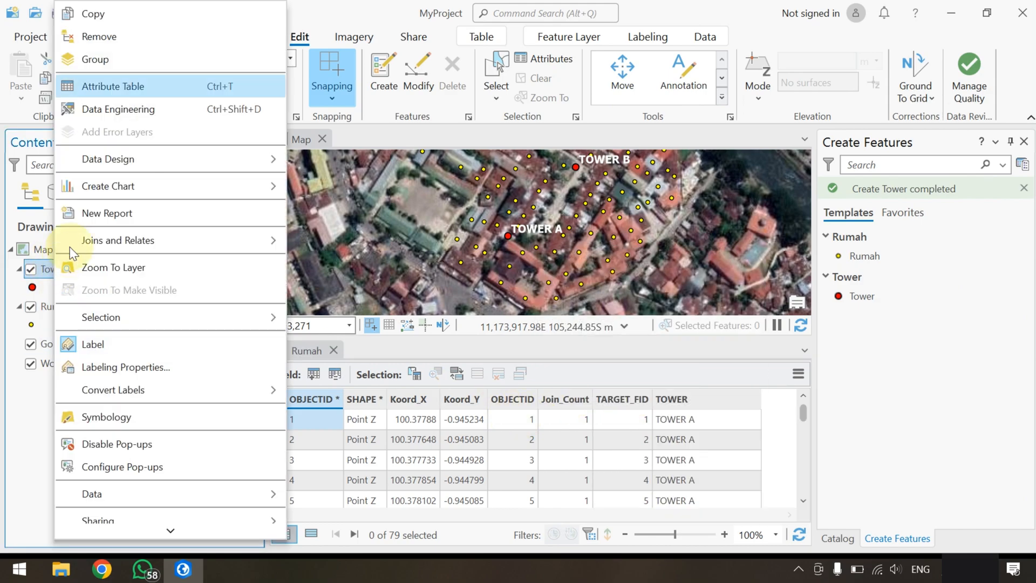
left_click(125, 88)
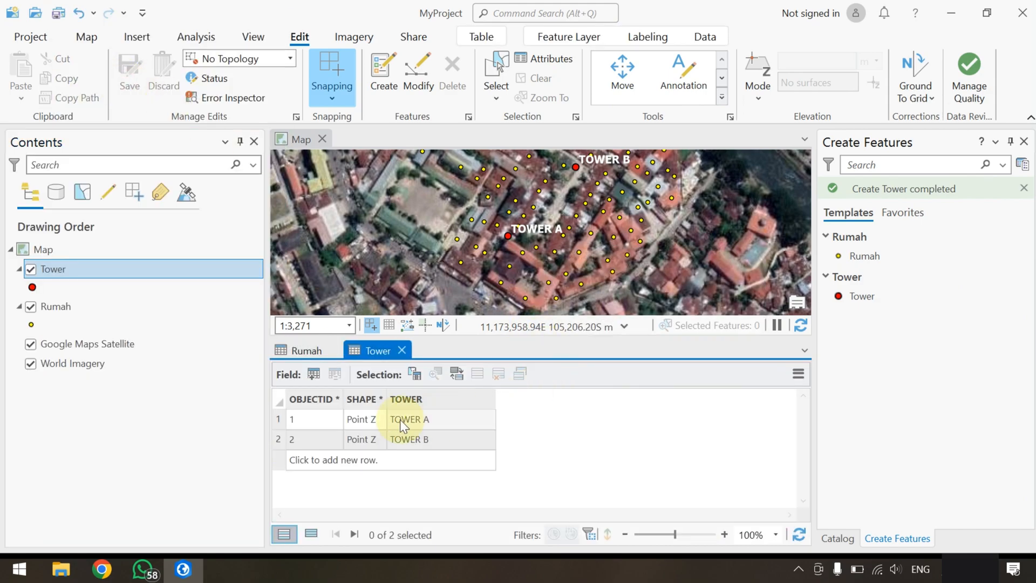
left_click(401, 350)
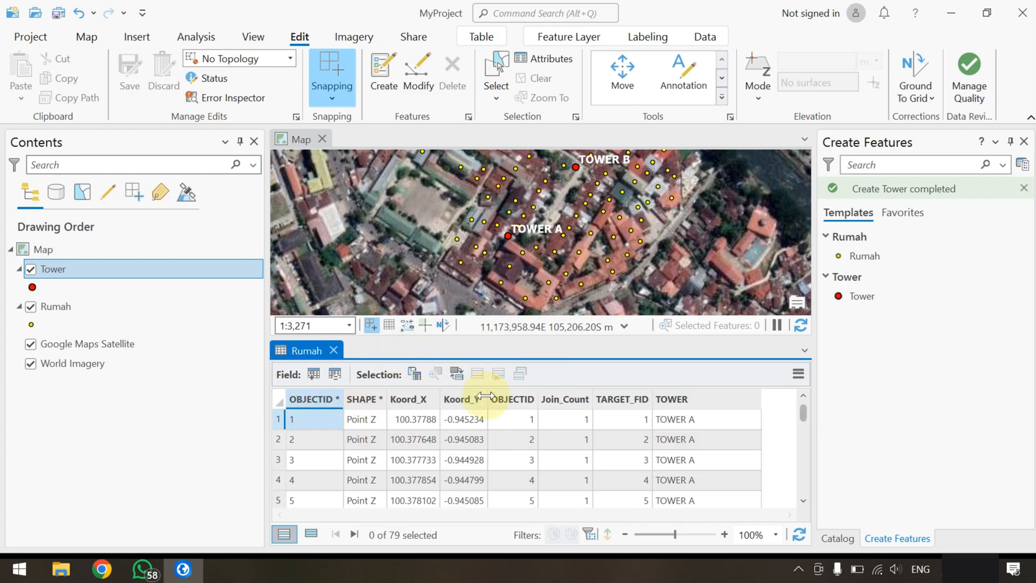
Hide the joined OBJECTID, Join_Count and TARGET_FID fields in the Rumah attribute table
left_click(515, 399)
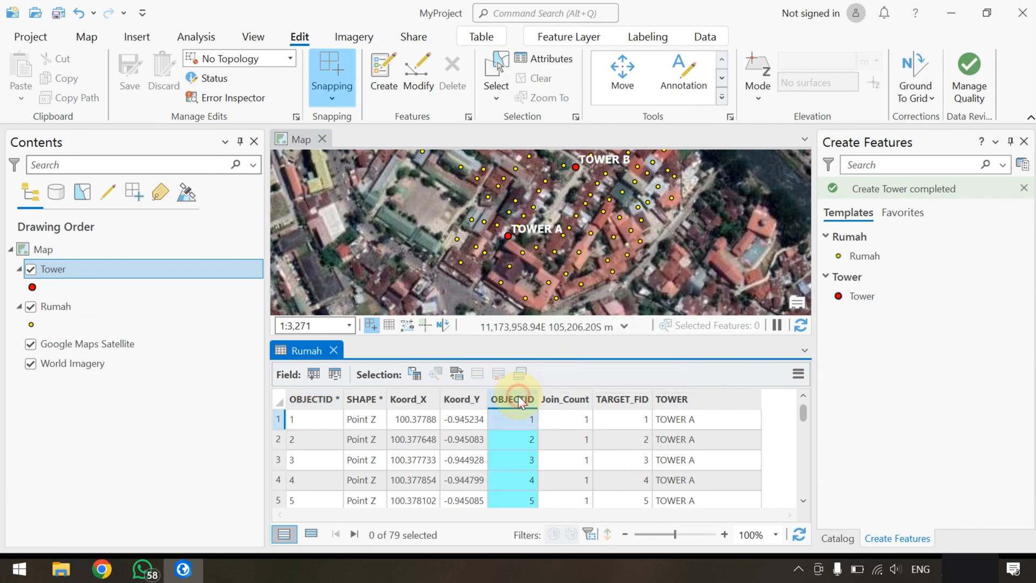
left_click(559, 402, "ctrl")
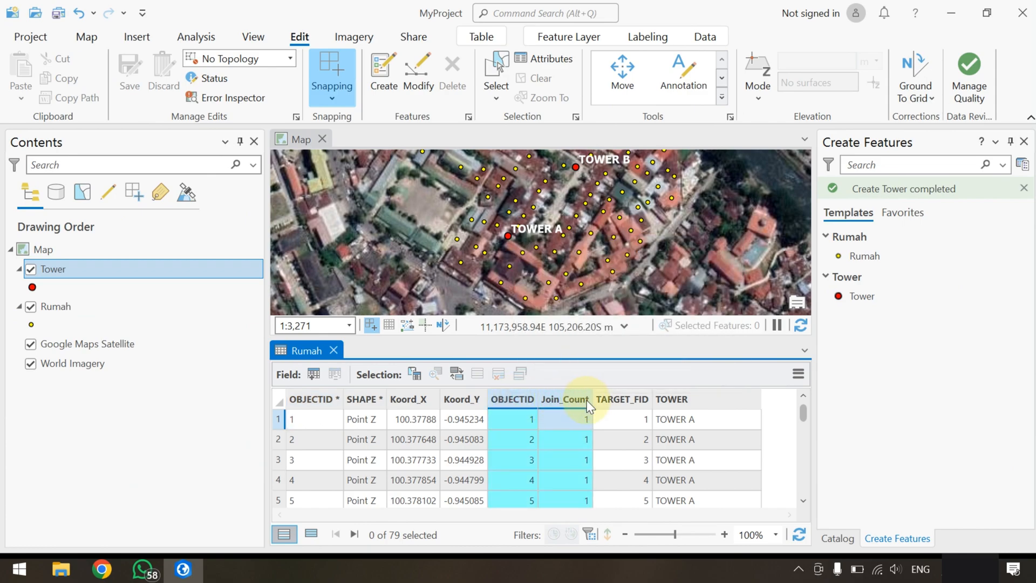
left_click(620, 398, "ctrl")
right_click(620, 398)
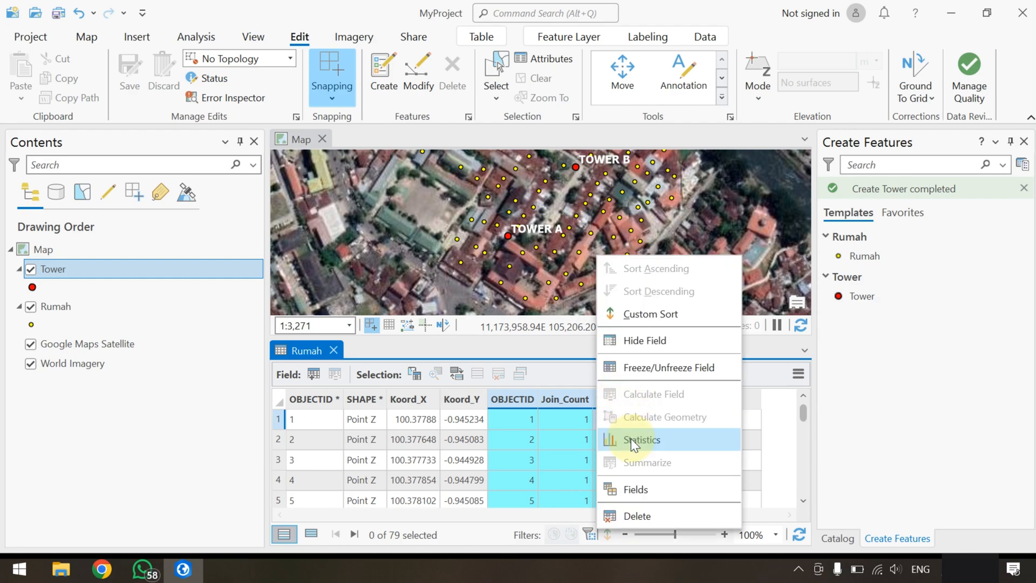
left_click(646, 341)
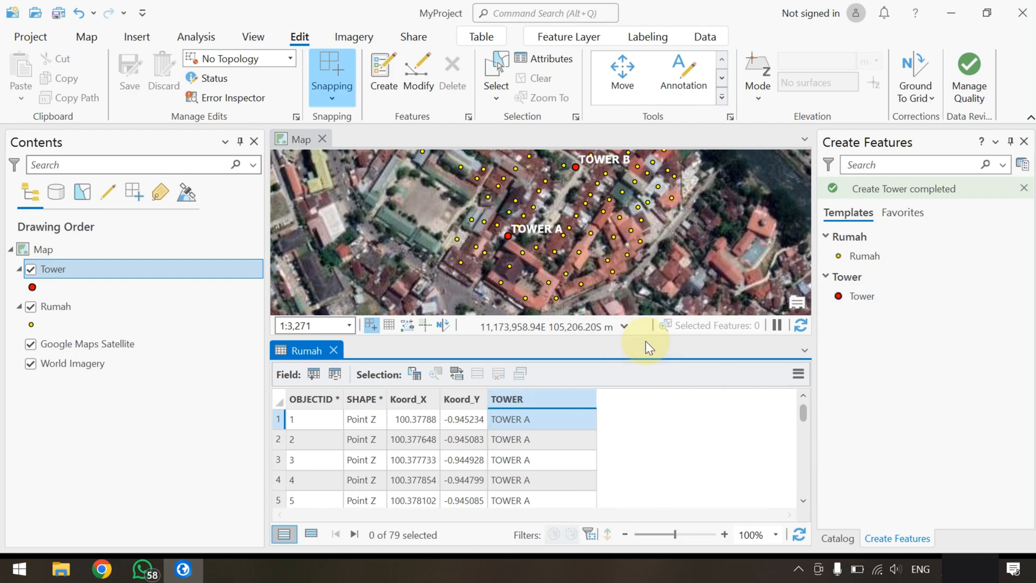
Enlarge the Rumah attribute table and sort its records by the TOWER field in ascending order
left_click_drag(634, 338, 630, 301)
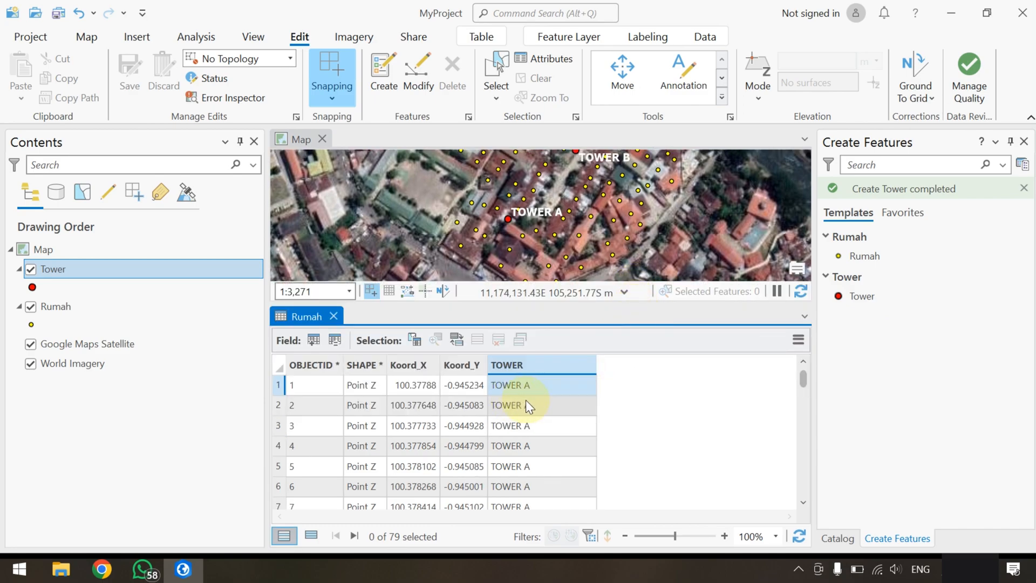
scroll(528, 405, "down", 6)
scroll(533, 426, "up", 5)
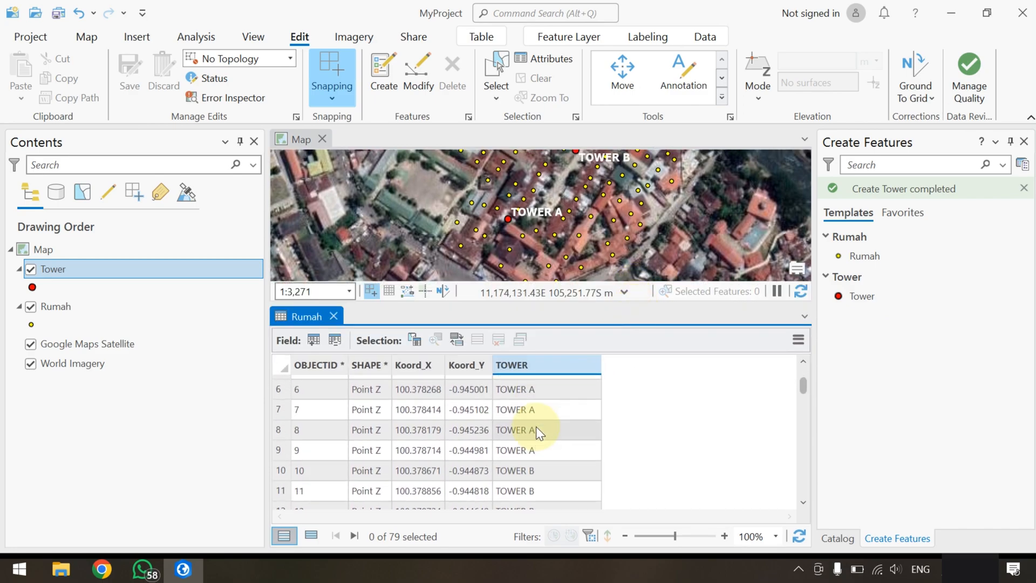
scroll(535, 426, "up", 2)
right_click(556, 367)
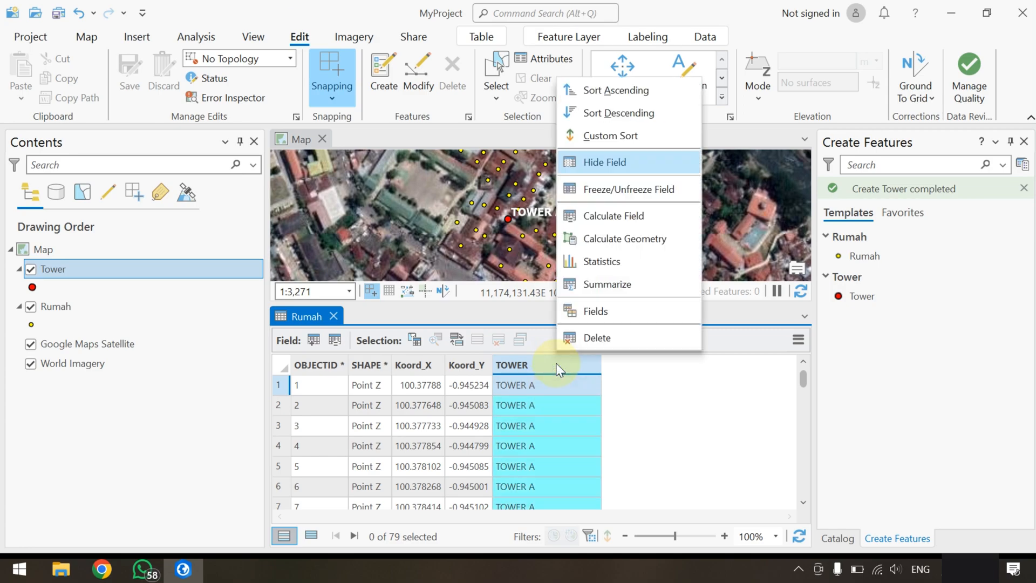
left_click(616, 91)
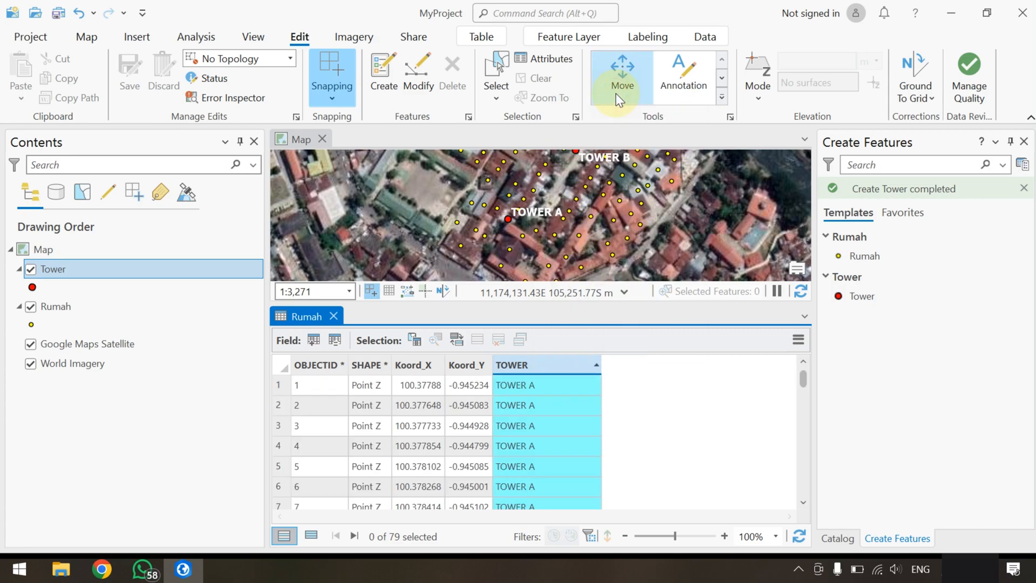
Select all records in the Rumah attribute table whose TOWER field is TOWER A
left_click(276, 386)
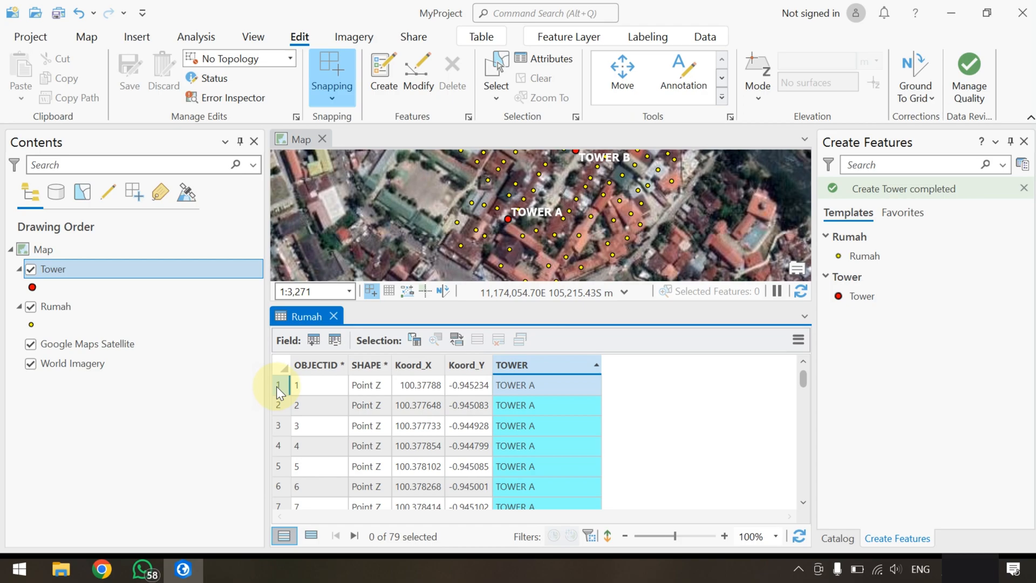
scroll(397, 429, "down", 8)
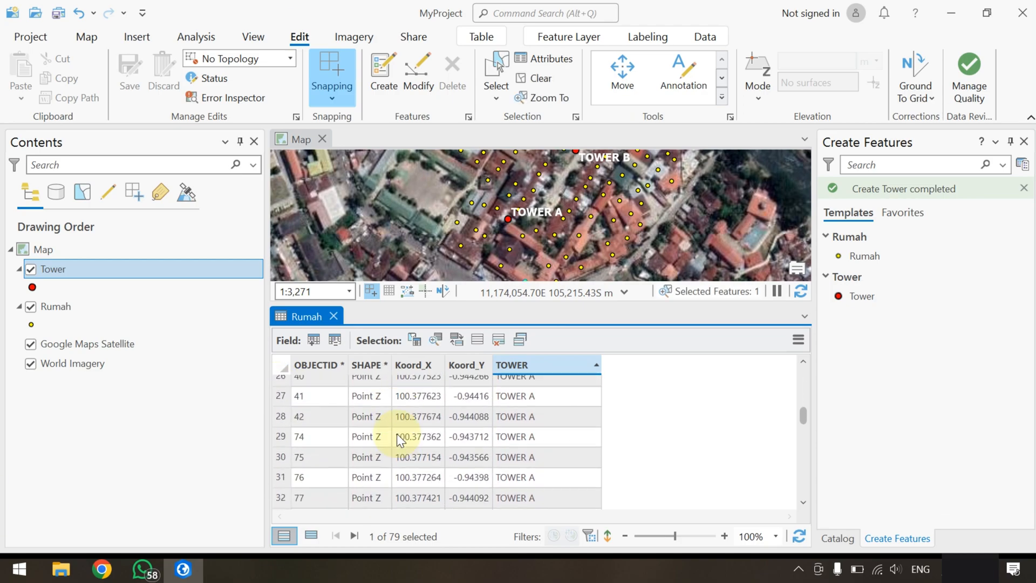
scroll(396, 432, "down", 3)
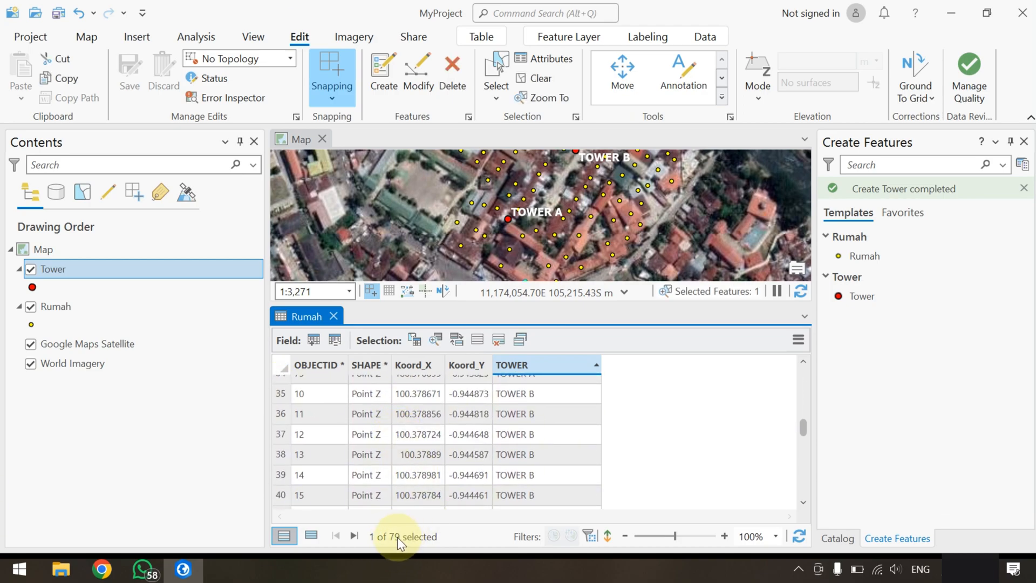
scroll(468, 466, "up", 2)
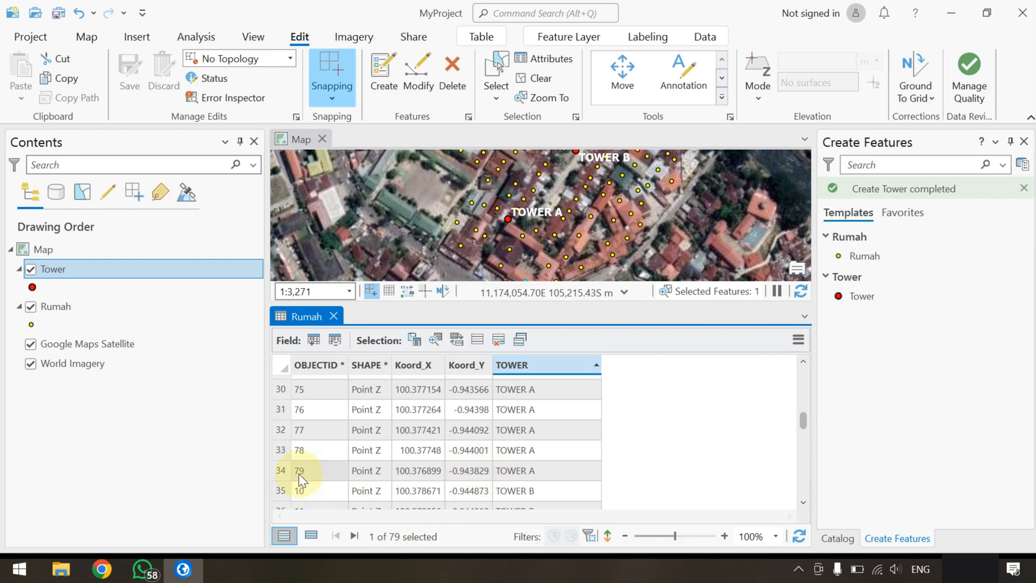
left_click(280, 470, "shift")
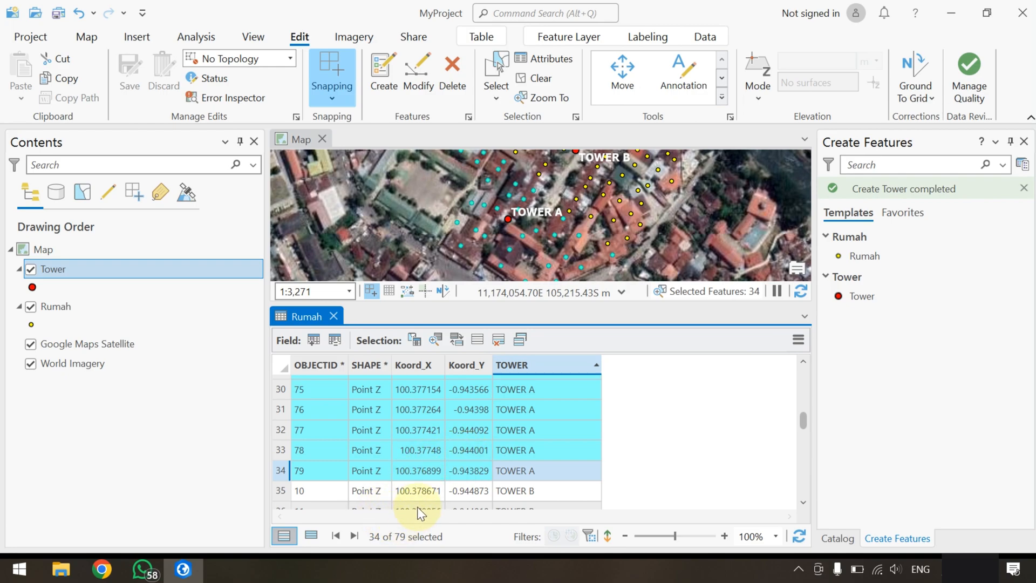
scroll(477, 481, "down", 2)
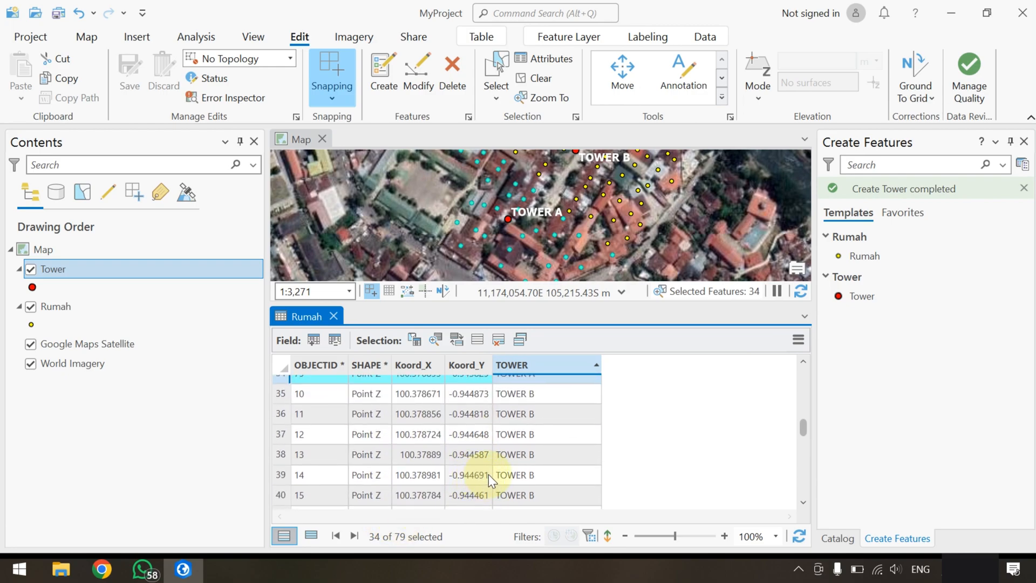
scroll(502, 426, "up", 2)
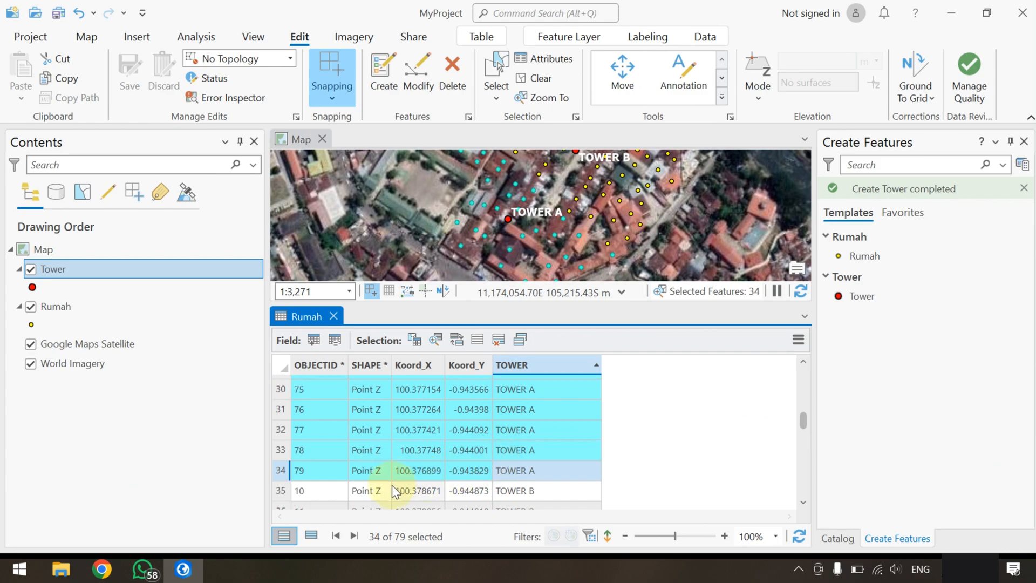
Show only the selected Rumah records, close the attribute table and inspect the selected houses around the two towers on the map
left_click(310, 536)
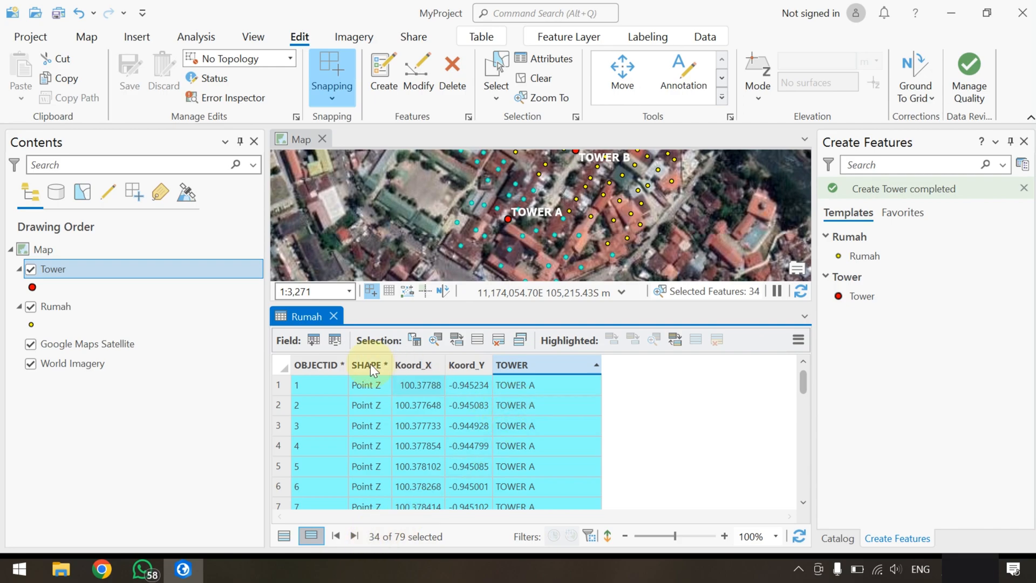
left_click(334, 316)
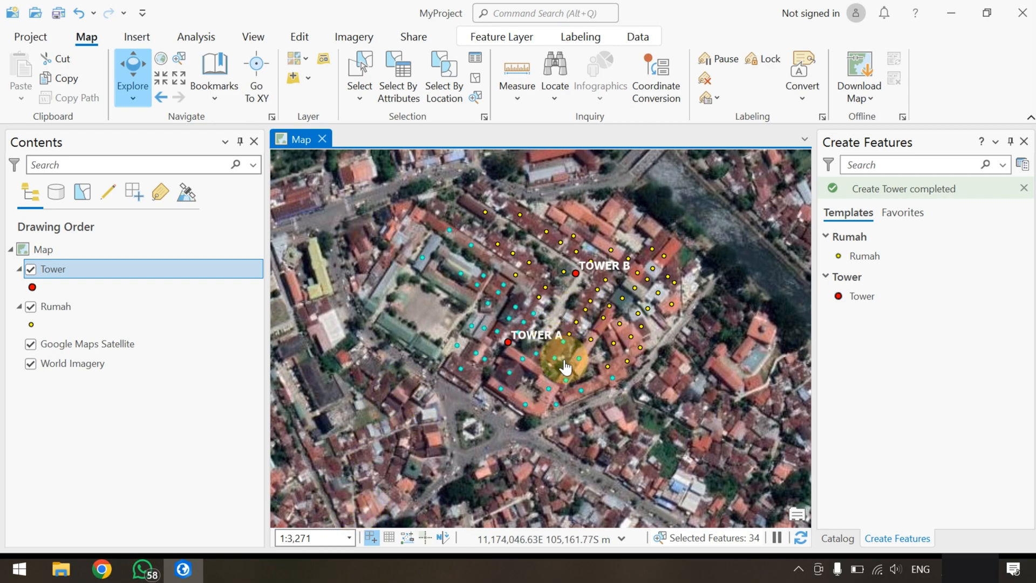
scroll(578, 371, "up", 2)
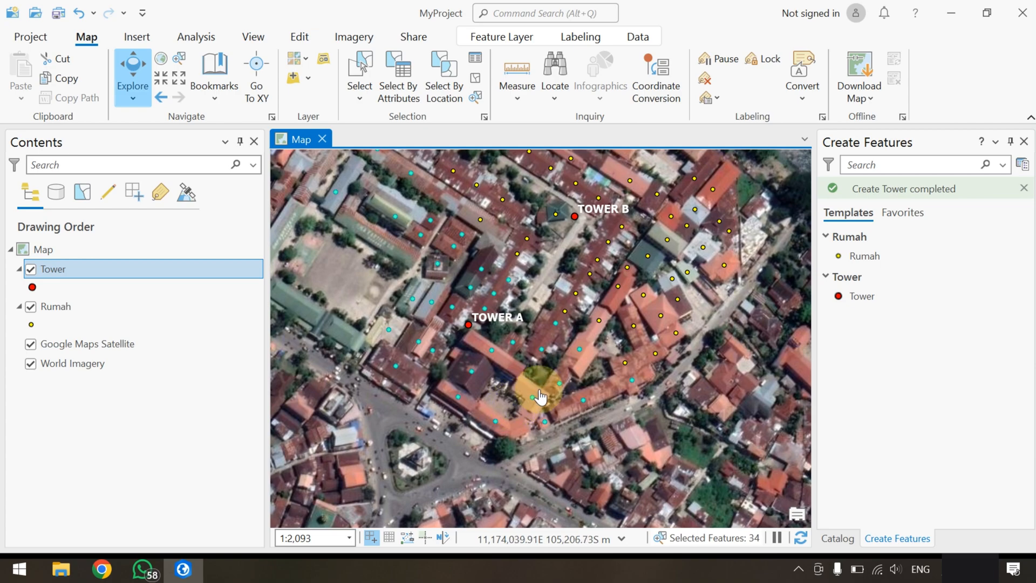
scroll(573, 376, "down", 2)
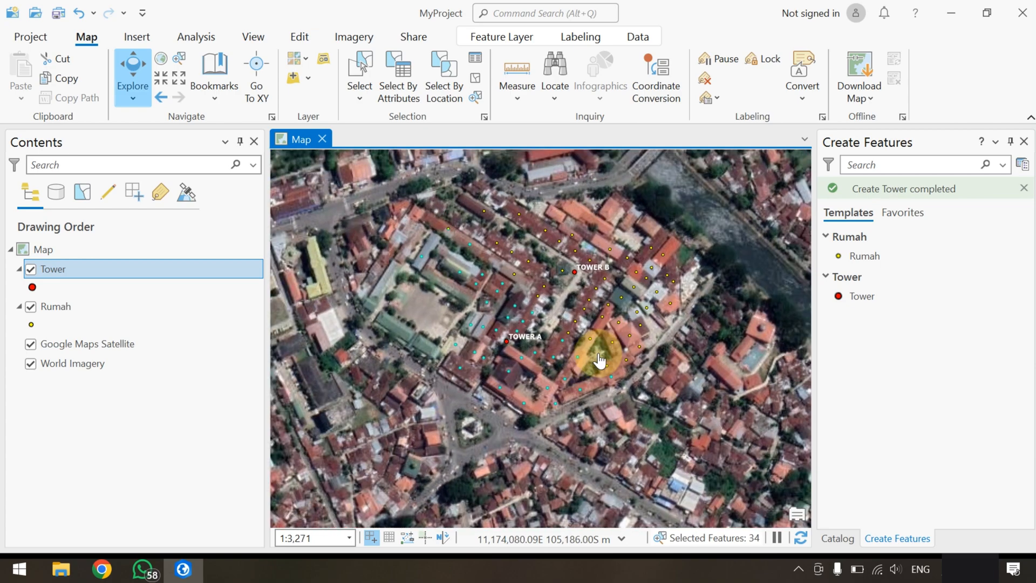
left_click_drag(614, 336, 577, 374)
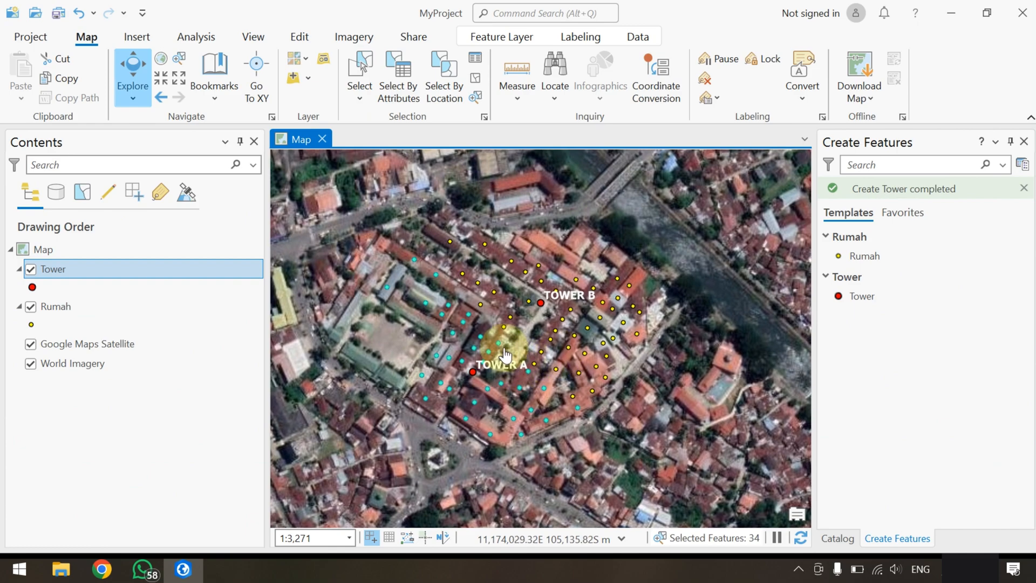
Activate the Measure Distance tool for measuring on the map around Tower A and Tower B
scroll(505, 351, "up", 2)
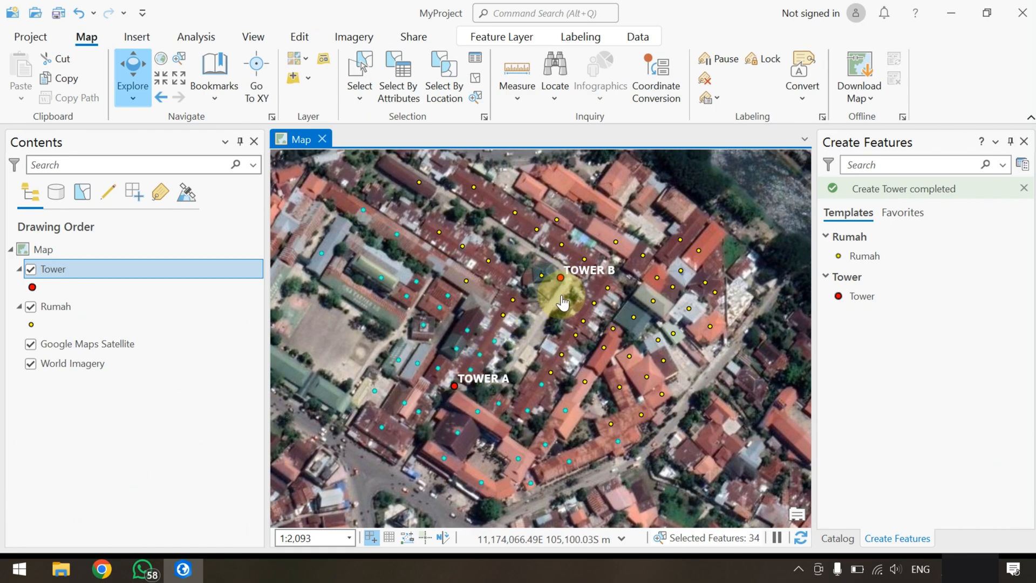
left_click(516, 96)
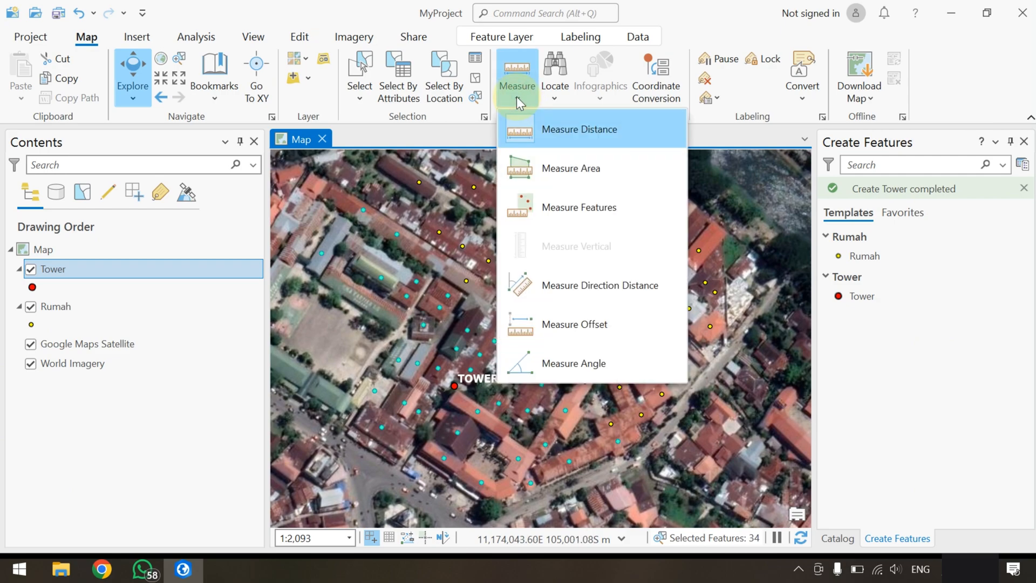
left_click(565, 132)
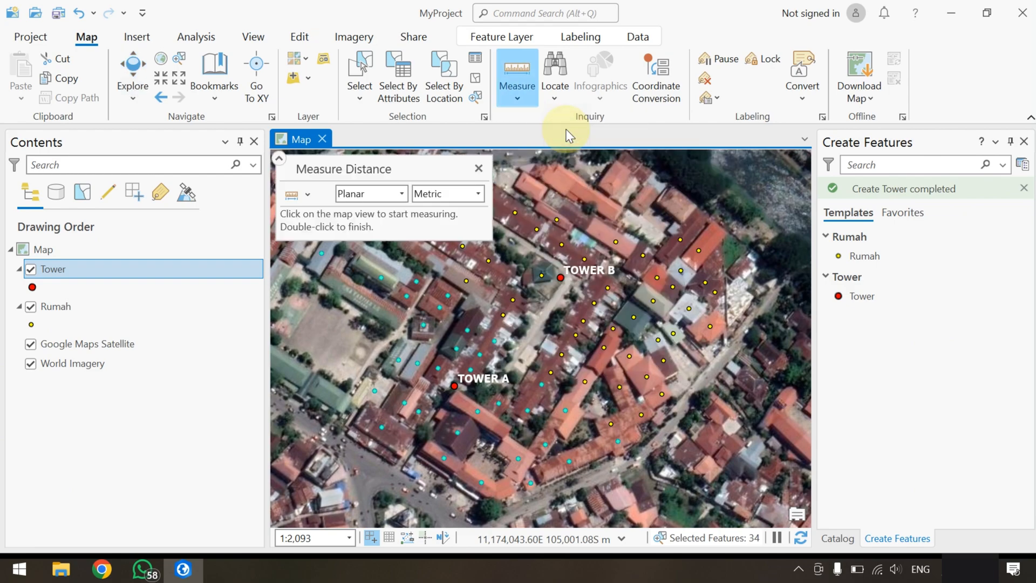
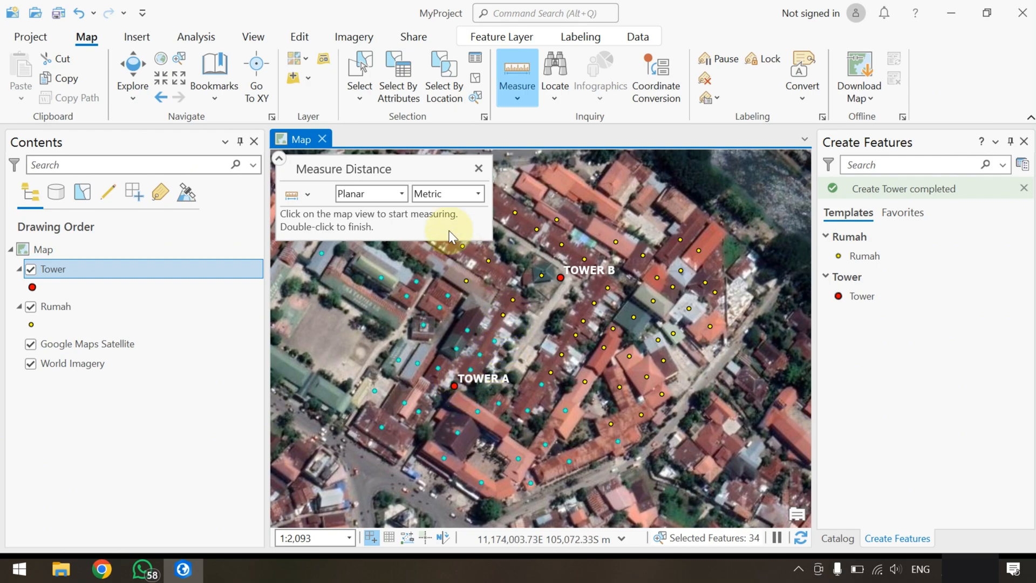
Set the measuring unit to Meters and measure the distance from the unselected house midway between the towers to Tower B
left_click(476, 194)
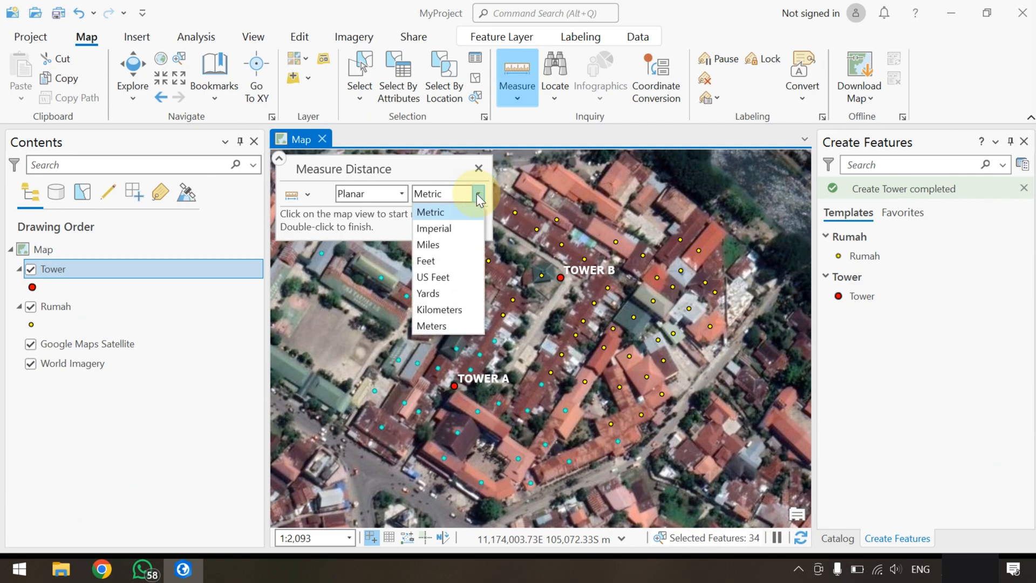
left_click(452, 325)
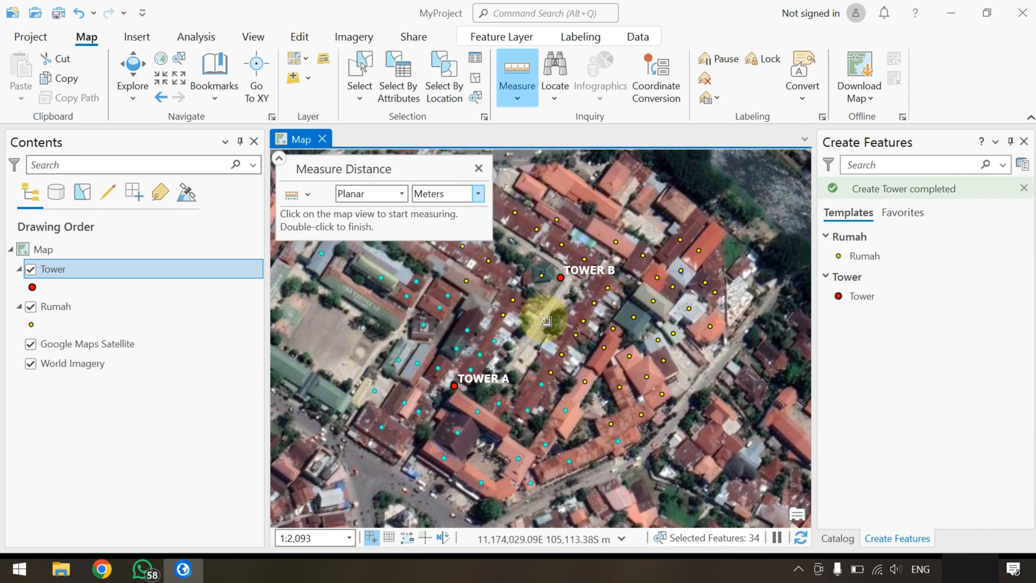
left_click(503, 315)
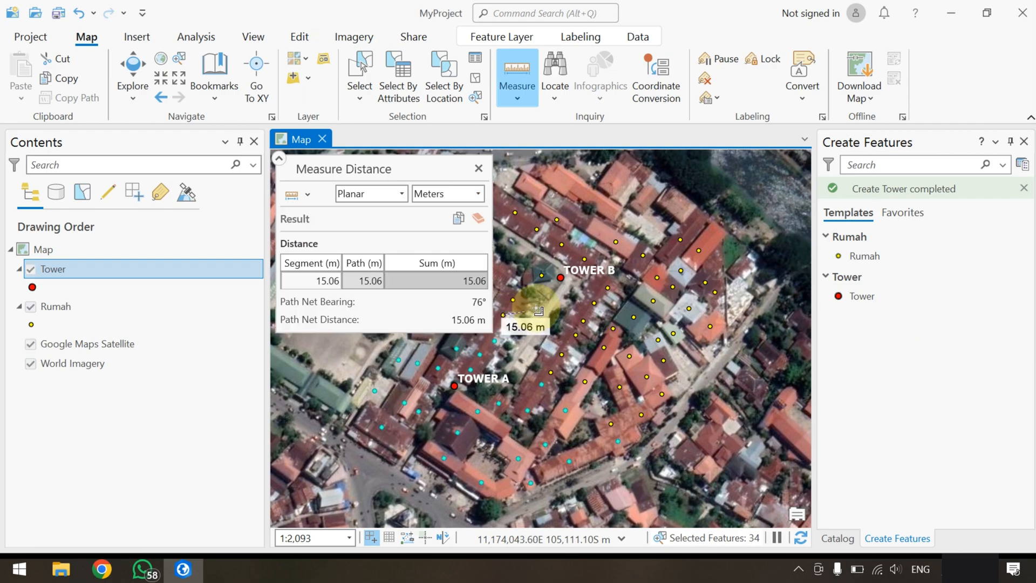
double_click(561, 277)
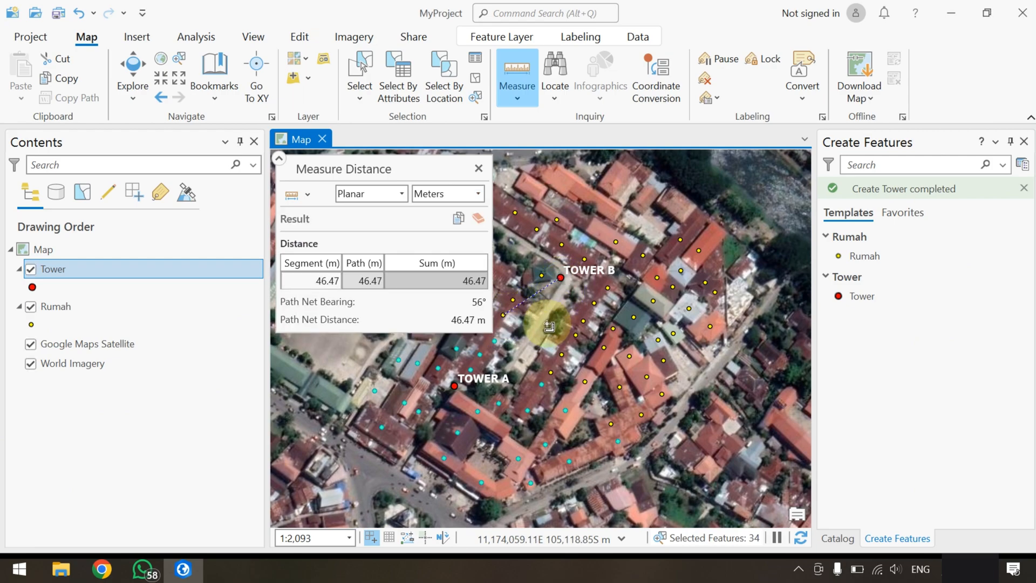
left_click_drag(548, 327, 606, 342)
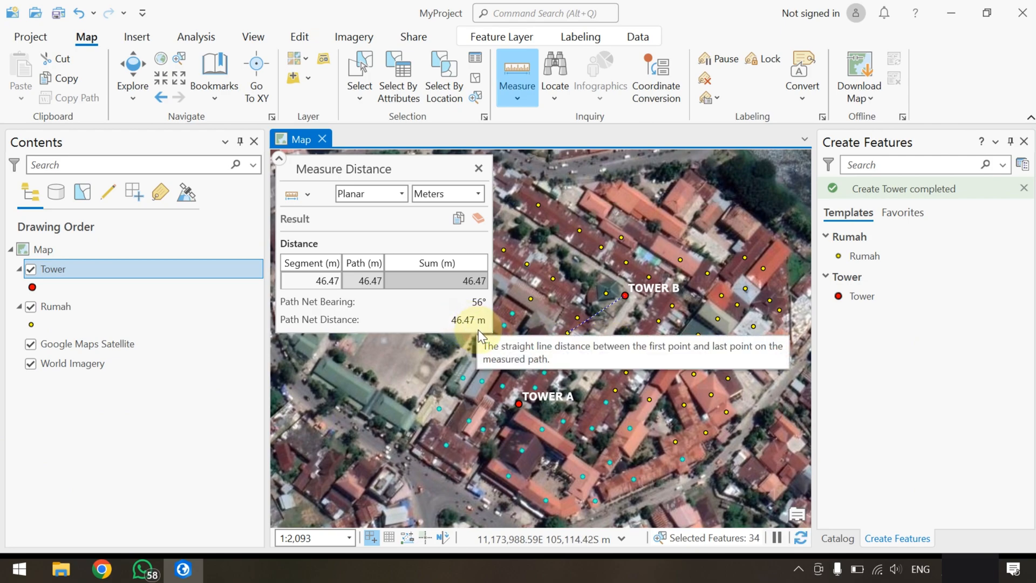
Clear the result, measure the distance from the same unselected house to Tower A, and close the measuring tool
left_click(479, 217)
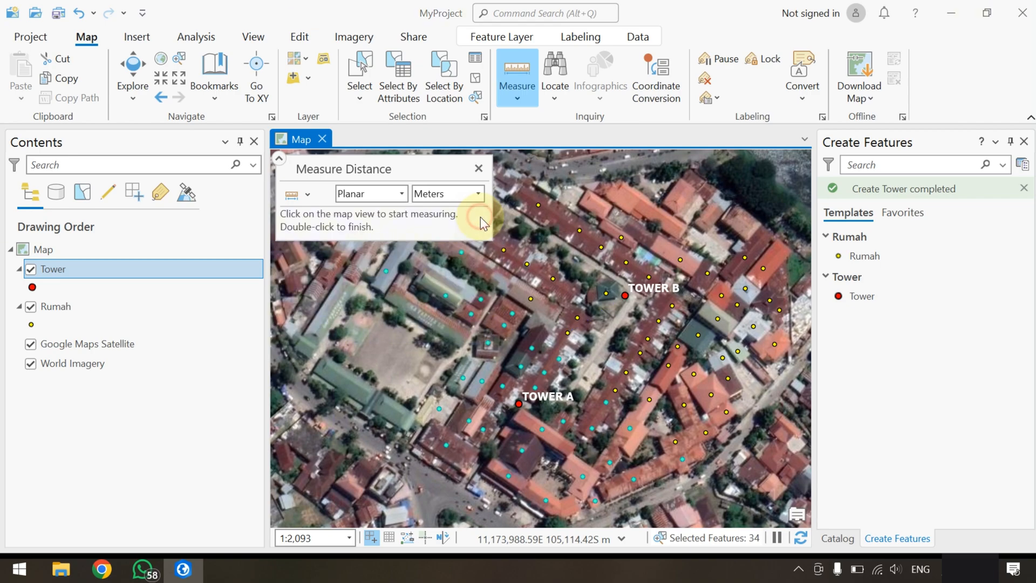
left_click(569, 333)
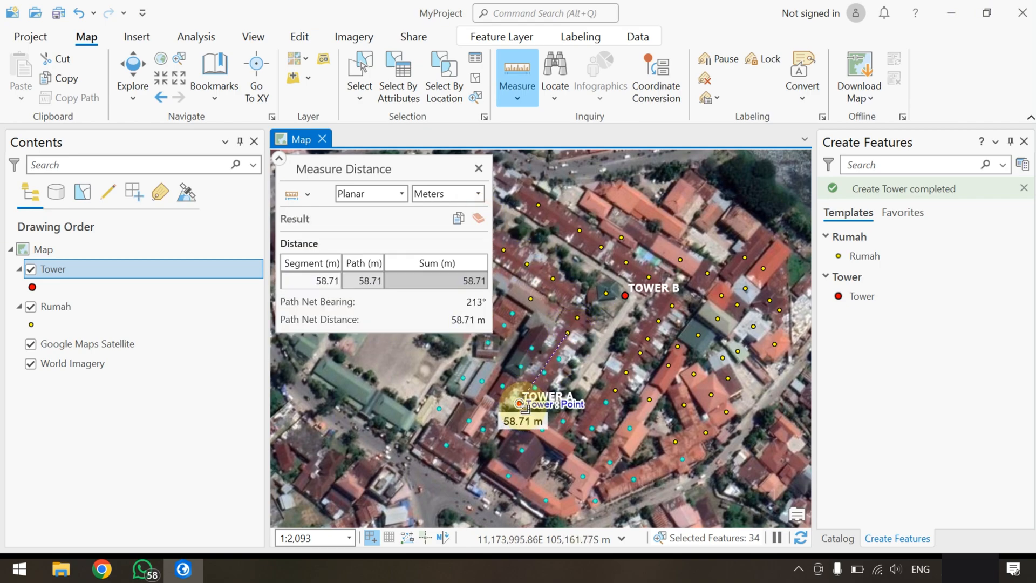
double_click(520, 404)
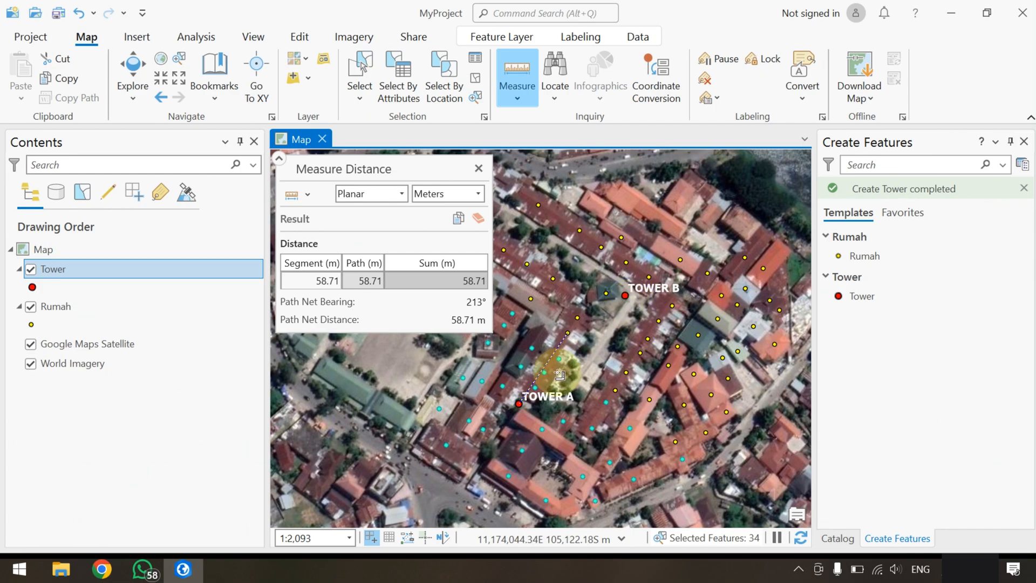
left_click(478, 169)
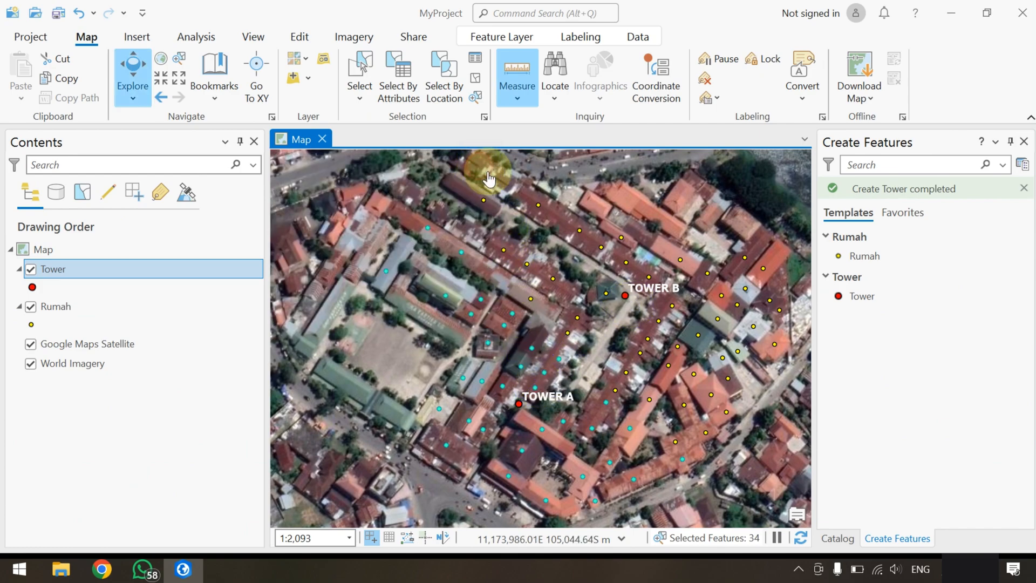
Reactivate Measure Distance and measure from the selected house just northeast of Tower A to Tower A
left_click(515, 89)
left_click(548, 134)
left_click_drag(555, 323, 616, 303)
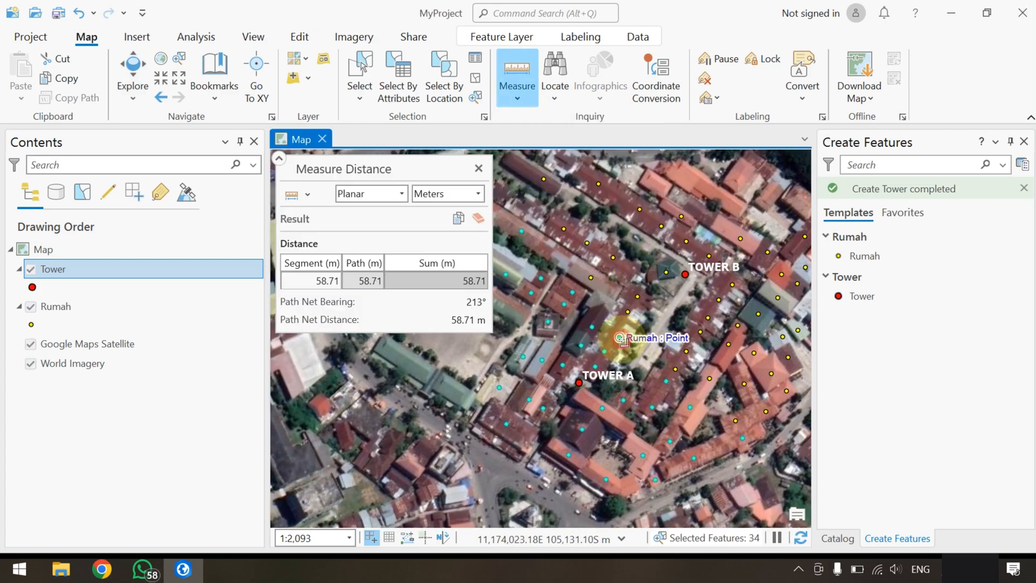
left_click(621, 338)
double_click(580, 383)
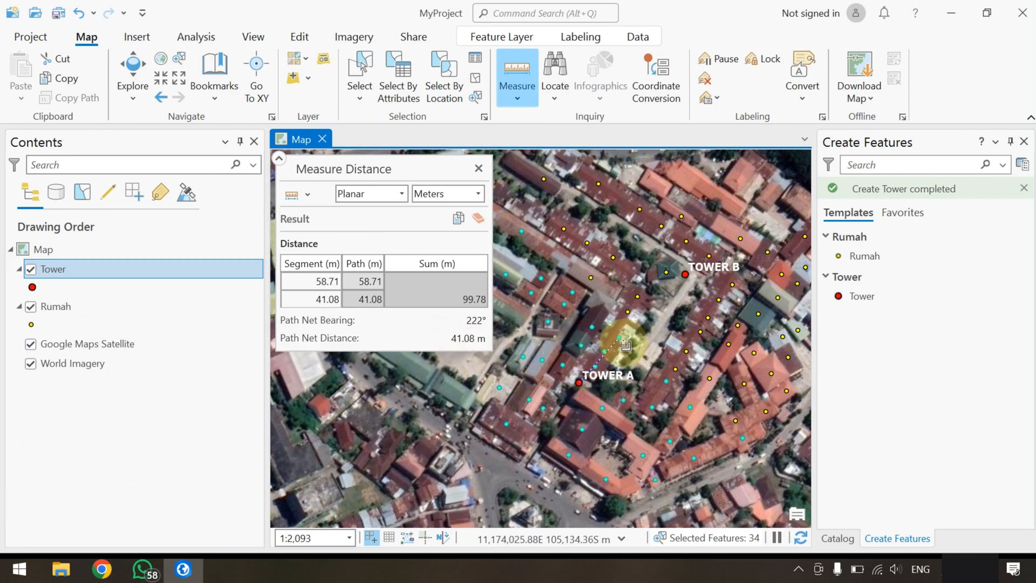
Measure the distance from that same selected house to Tower B, starting from a cleared result and clearing the measurement when done
left_click(478, 218)
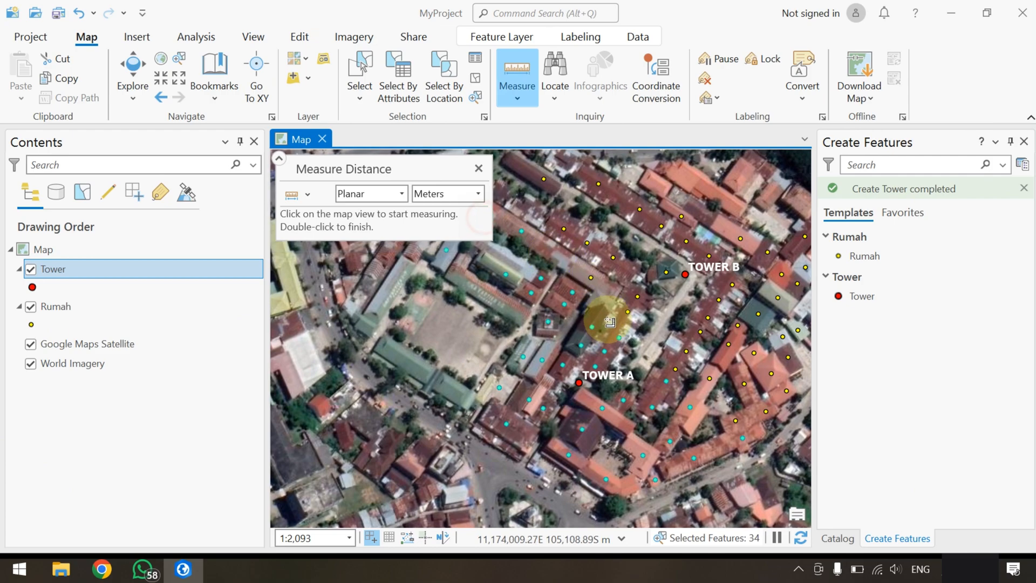
left_click(621, 338)
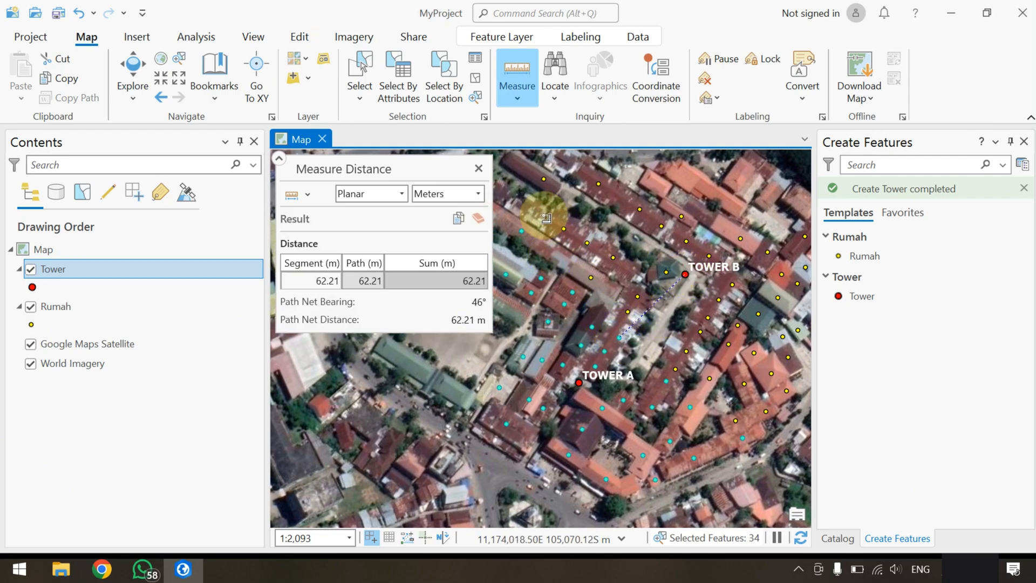
left_click(478, 218)
Measure the distance from the northernmost selected house to Tower A
scroll(615, 301, "down", 2)
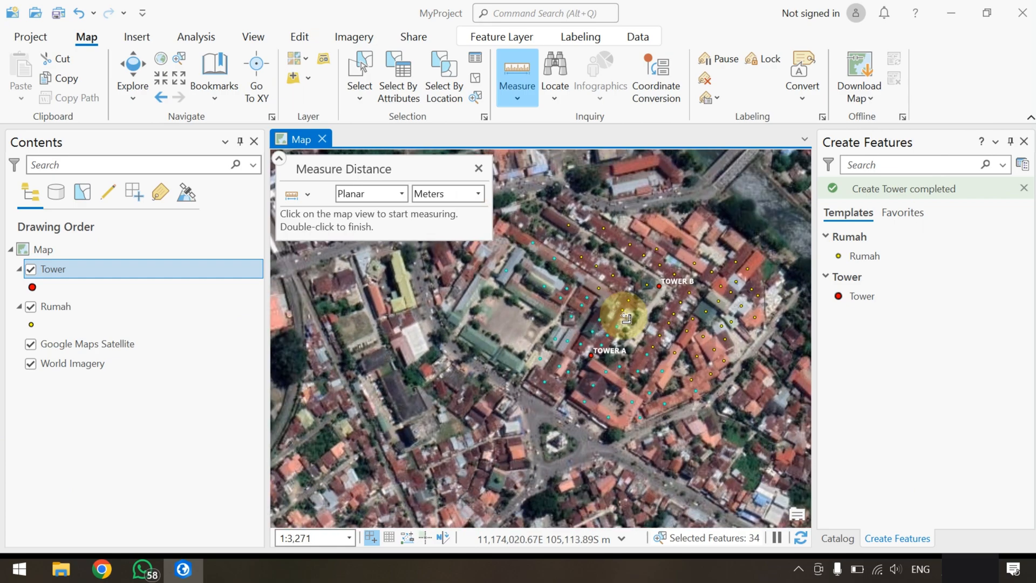
left_click_drag(617, 335, 582, 370)
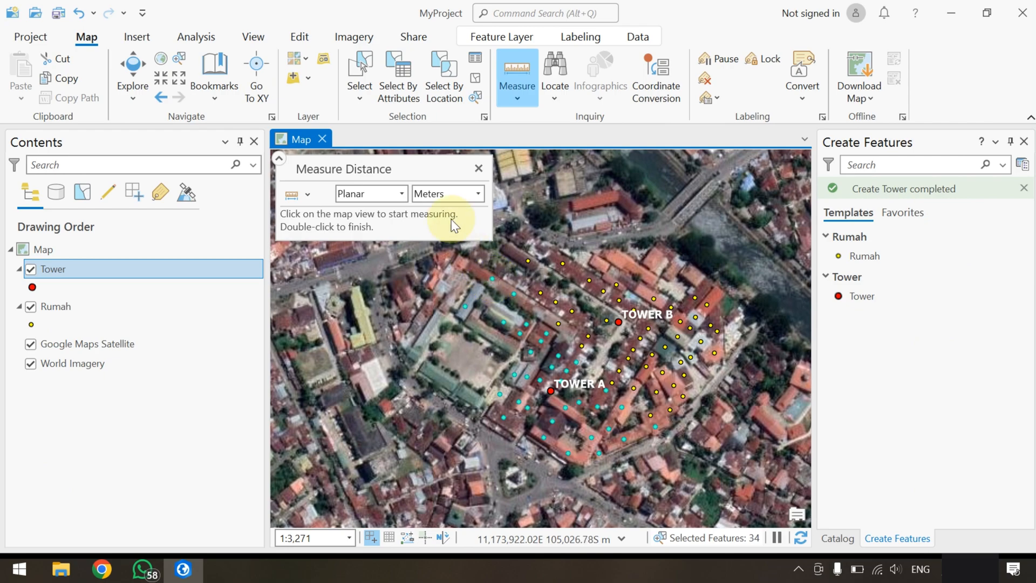
left_click(496, 281)
left_click_drag(525, 396, 564, 404)
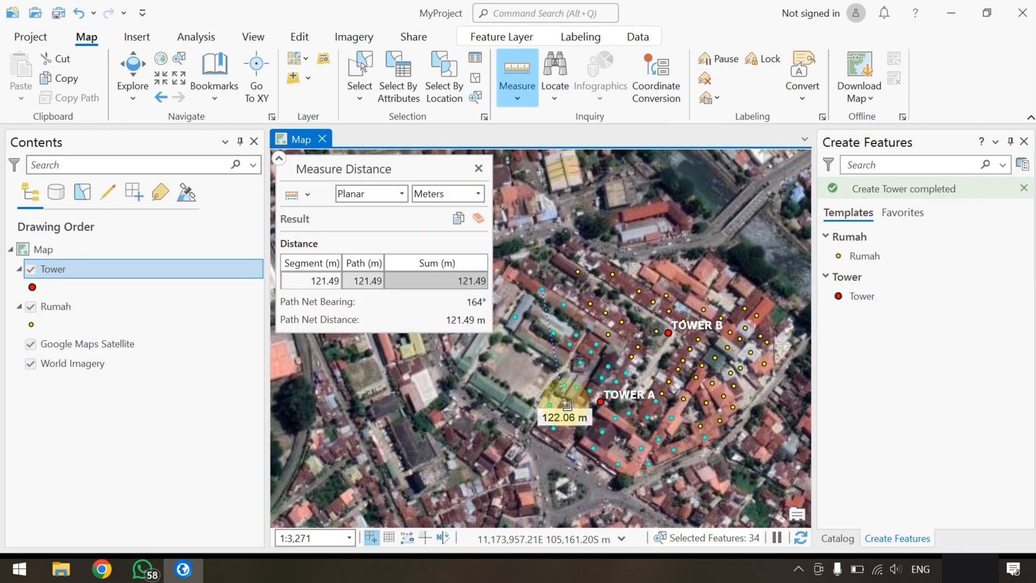
double_click(600, 402)
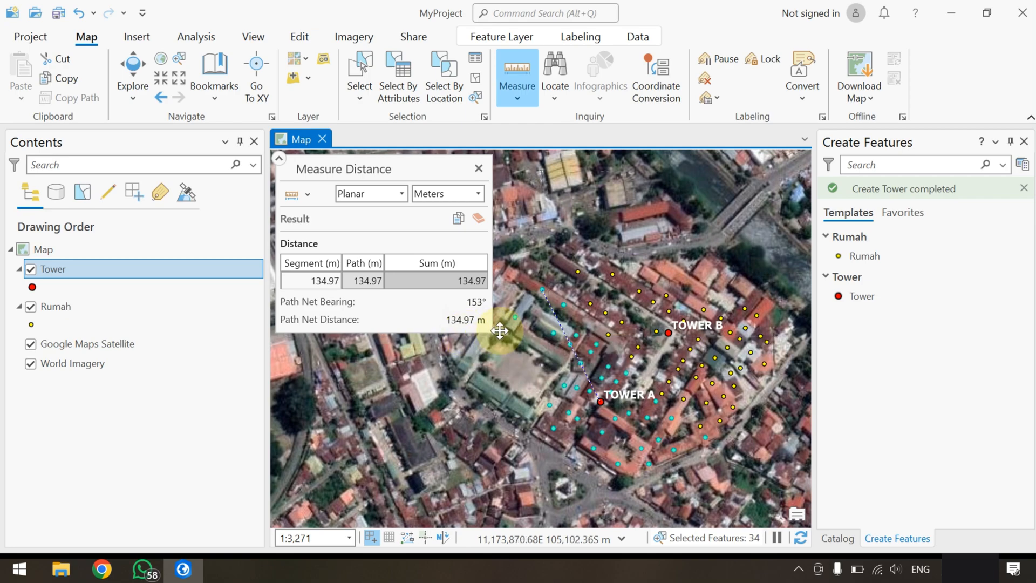
Clear the result, measure from the northernmost selected house to Tower B, and close the measuring tool
left_click(478, 218)
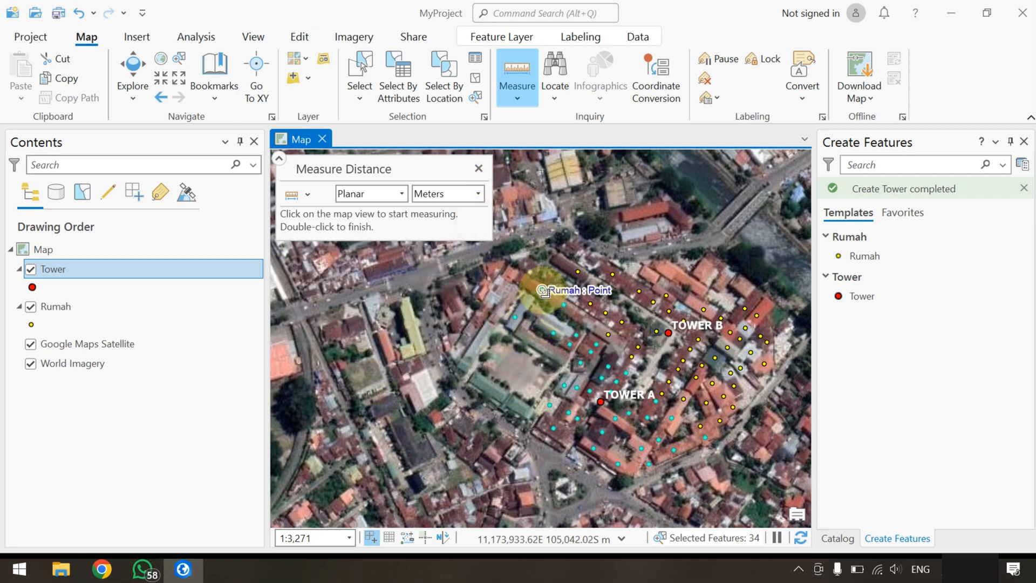
left_click(542, 290)
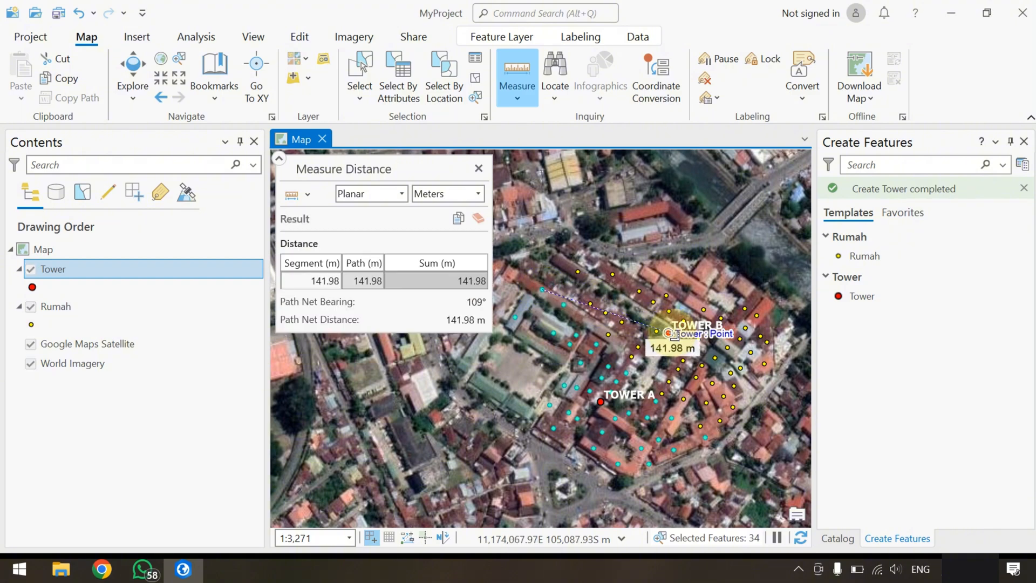
double_click(668, 333)
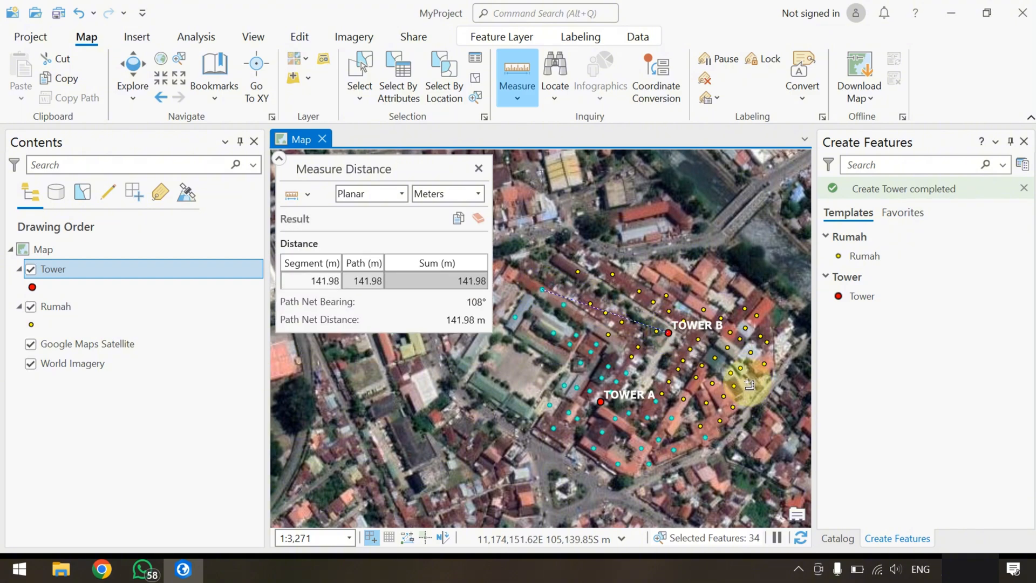
left_click(479, 169)
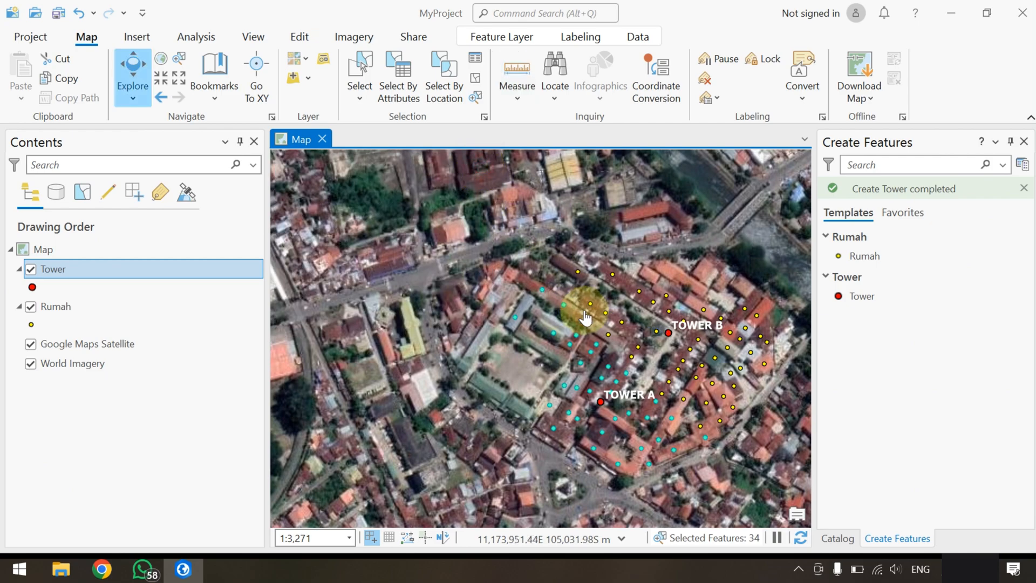
Remove all joins from the Rumah layer
left_click_drag(617, 324, 519, 318)
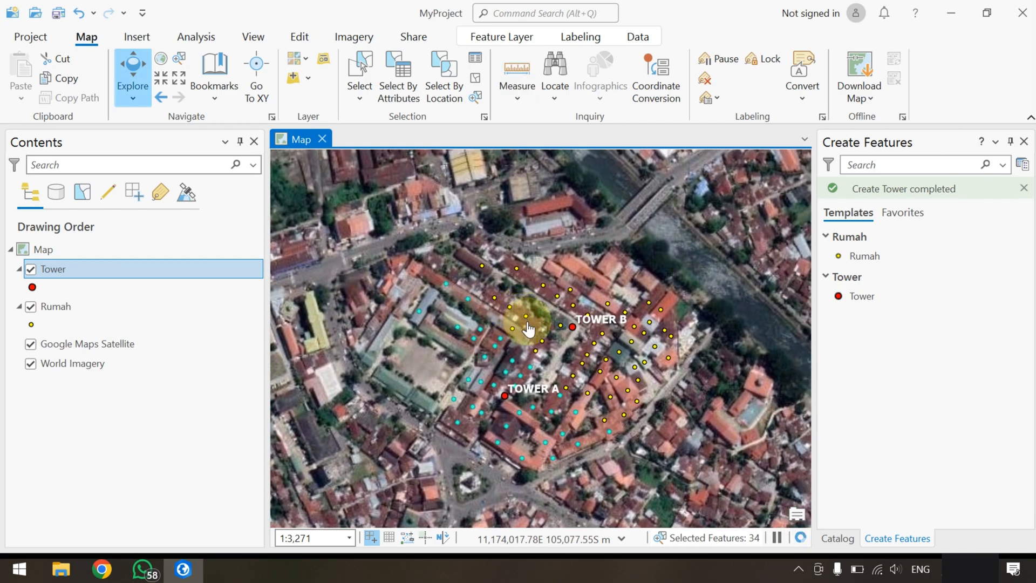
scroll(573, 343, "down", 2)
scroll(583, 360, "up", 2)
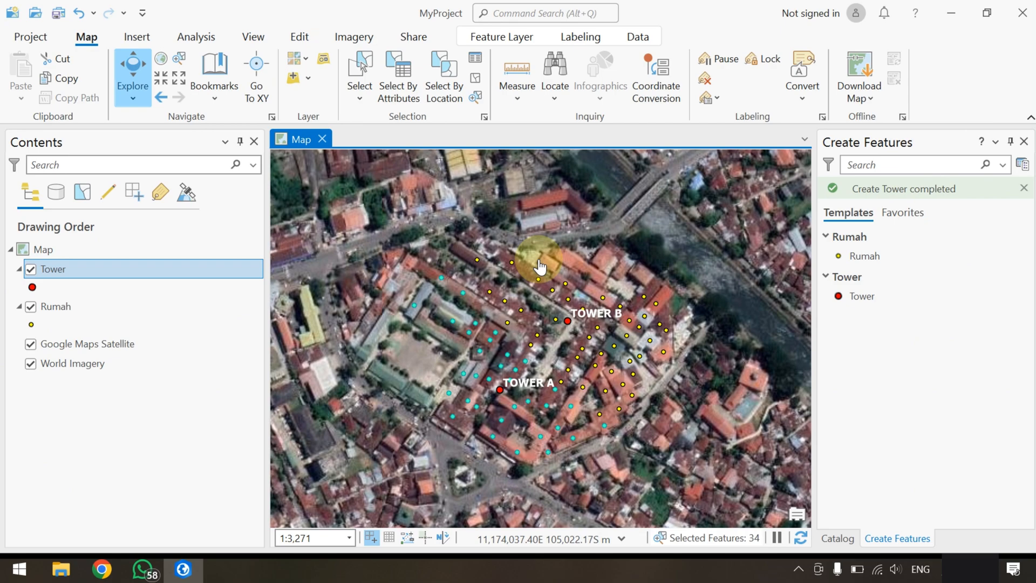
right_click(55, 308)
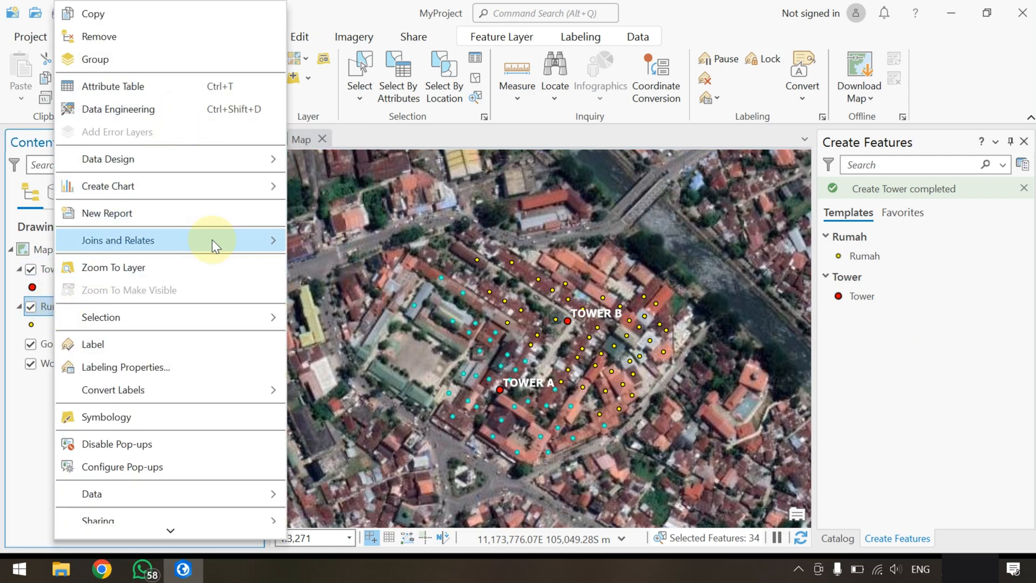
mouse_move(215, 240)
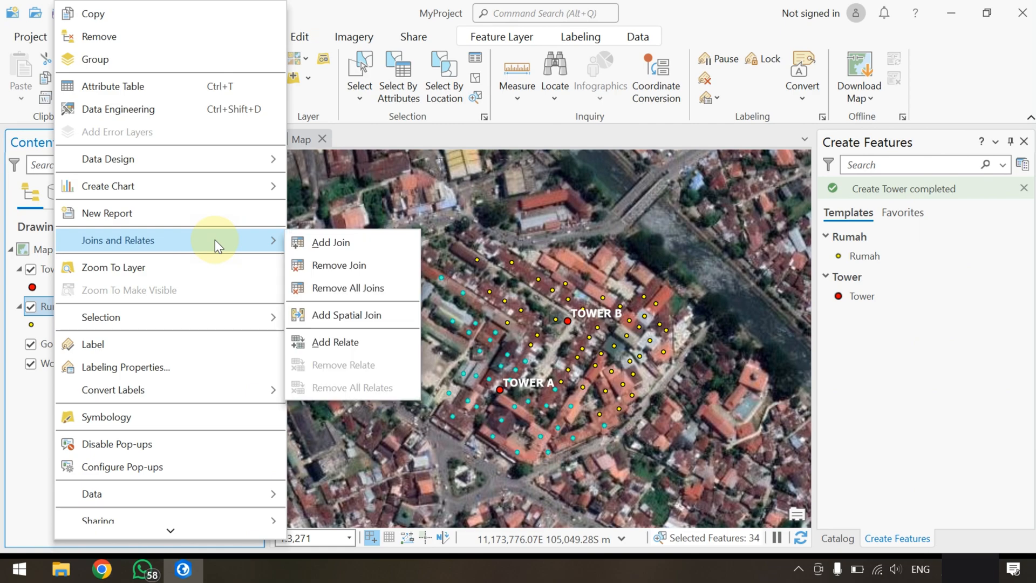
left_click(355, 287)
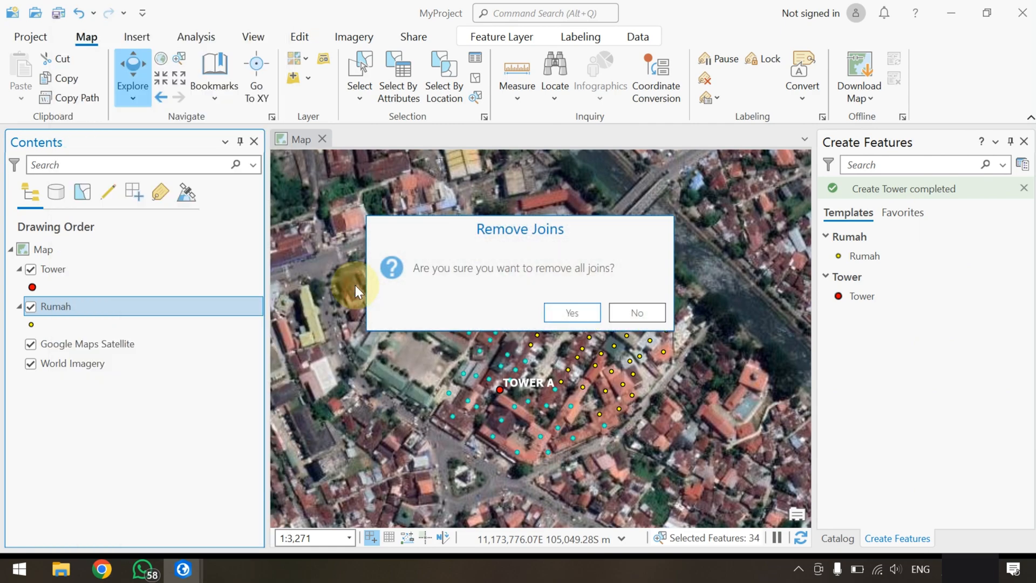
left_click(551, 310)
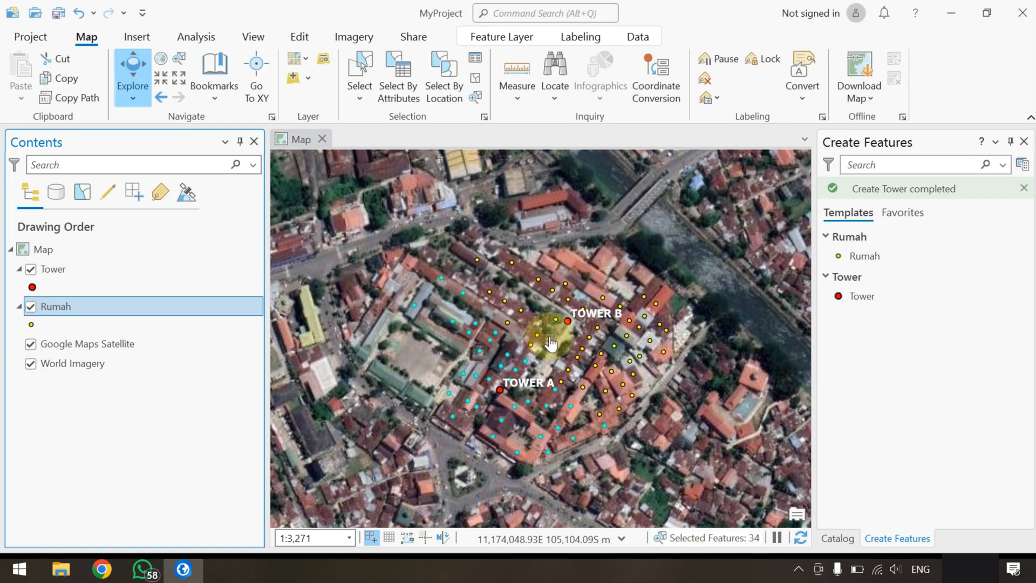
Clear the feature selection and check the fields in the Rumah attribute table, closing the table when done
left_click(300, 37)
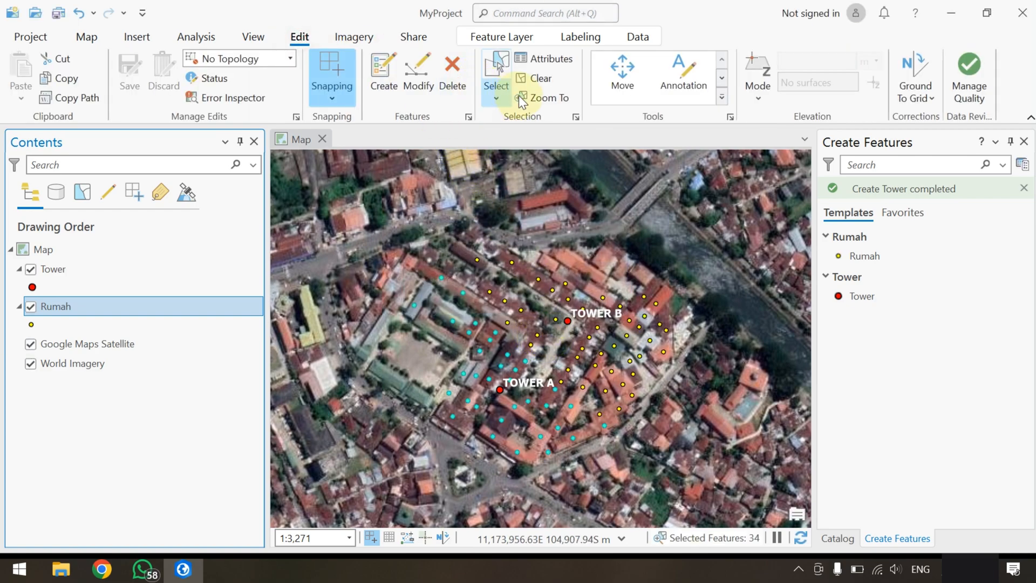
left_click(531, 81)
right_click(60, 310)
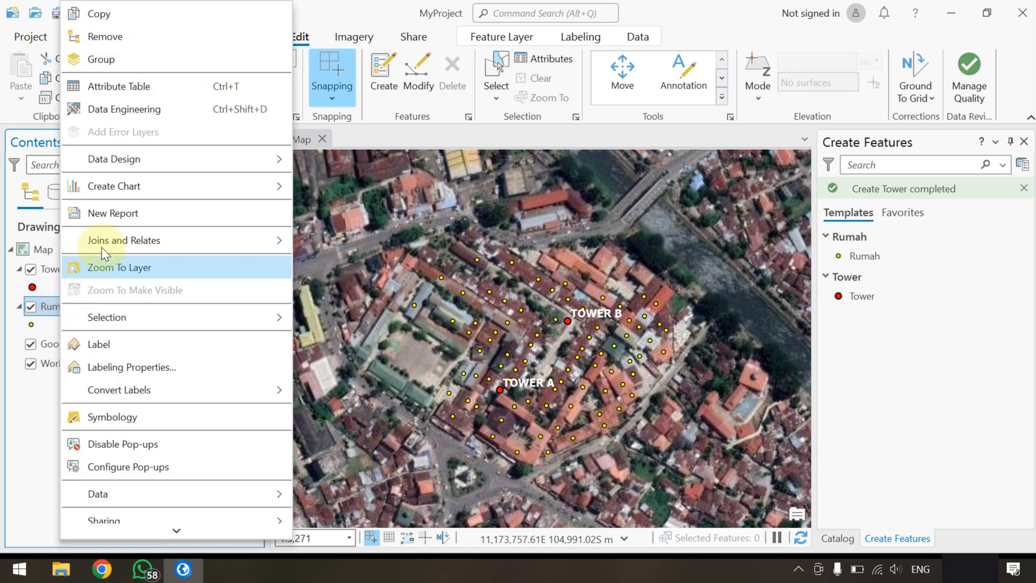
left_click(180, 88)
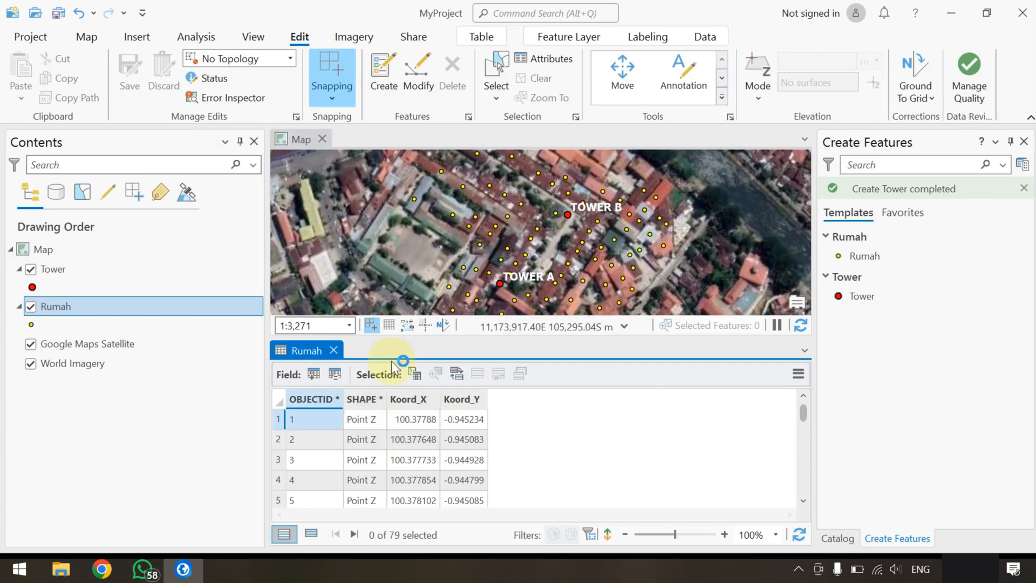
left_click(335, 351)
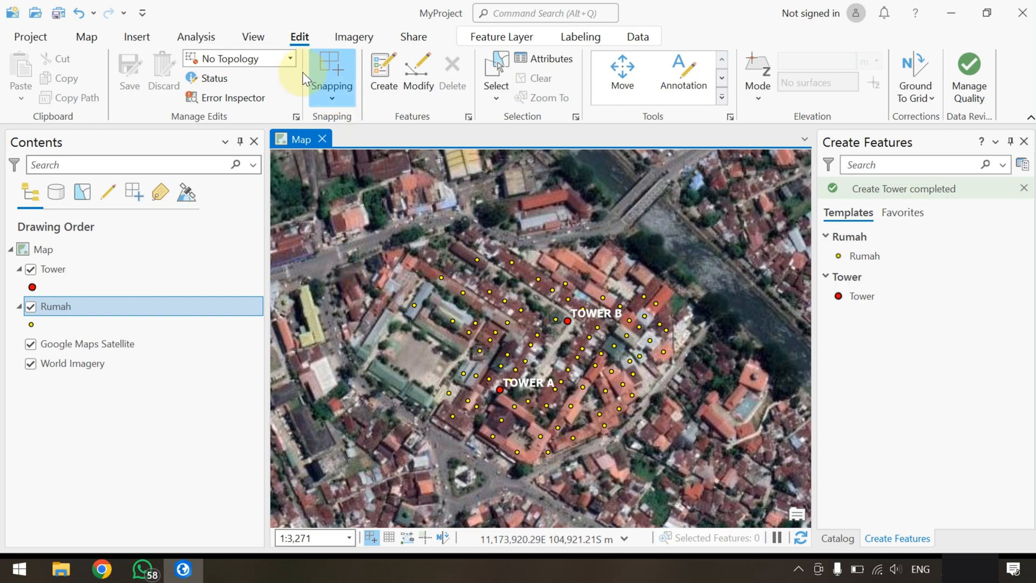
Measure the distance from Tower B to Tower A with Measure Distance and clear the measurement
left_click(85, 38)
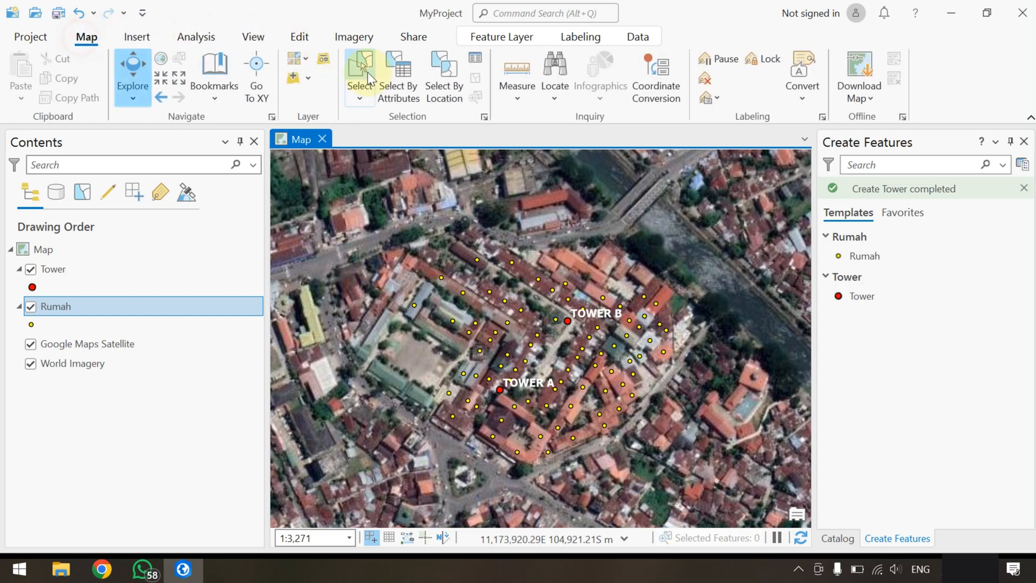
left_click(517, 89)
left_click(552, 128)
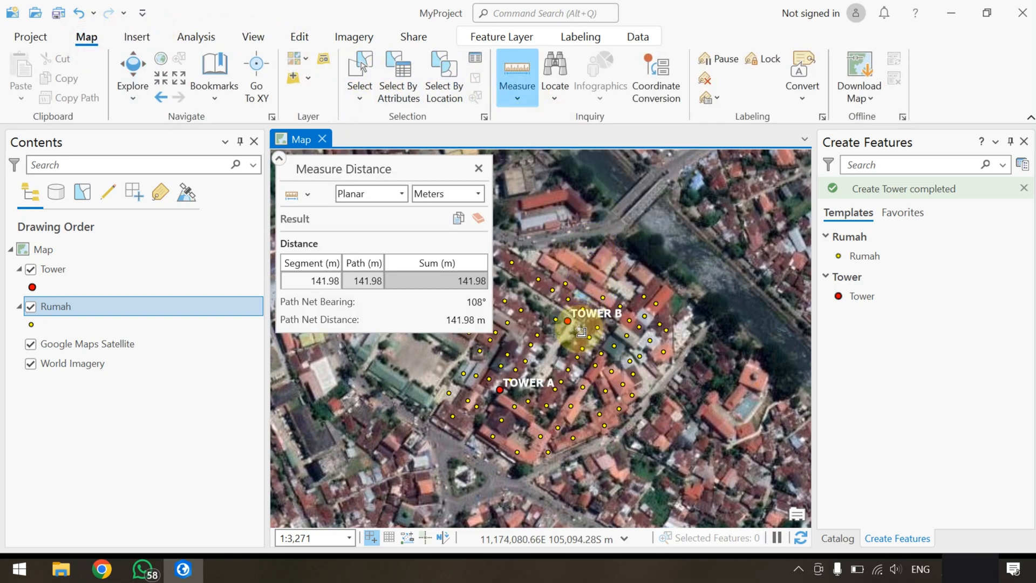
left_click(566, 321)
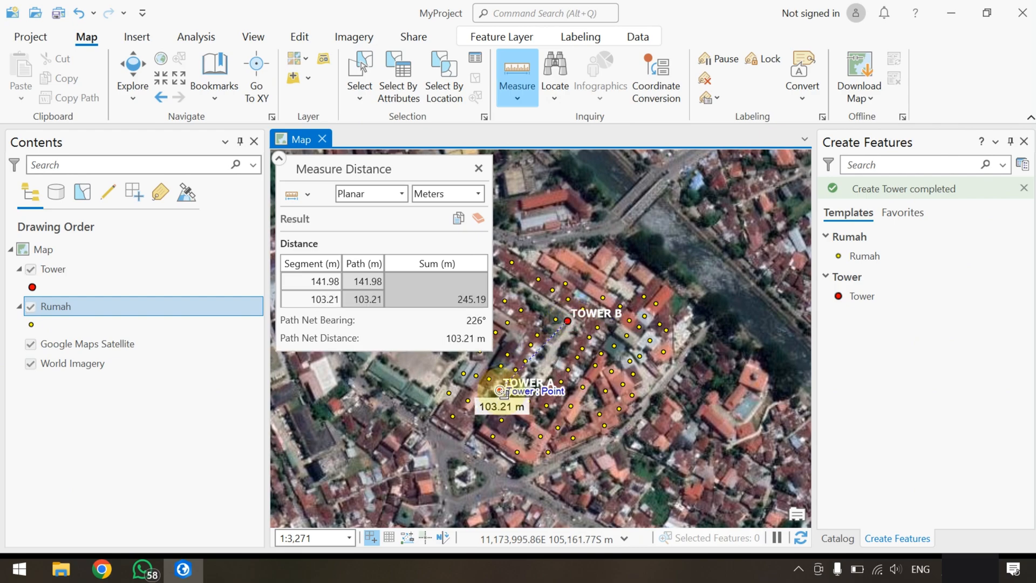
key("Escape")
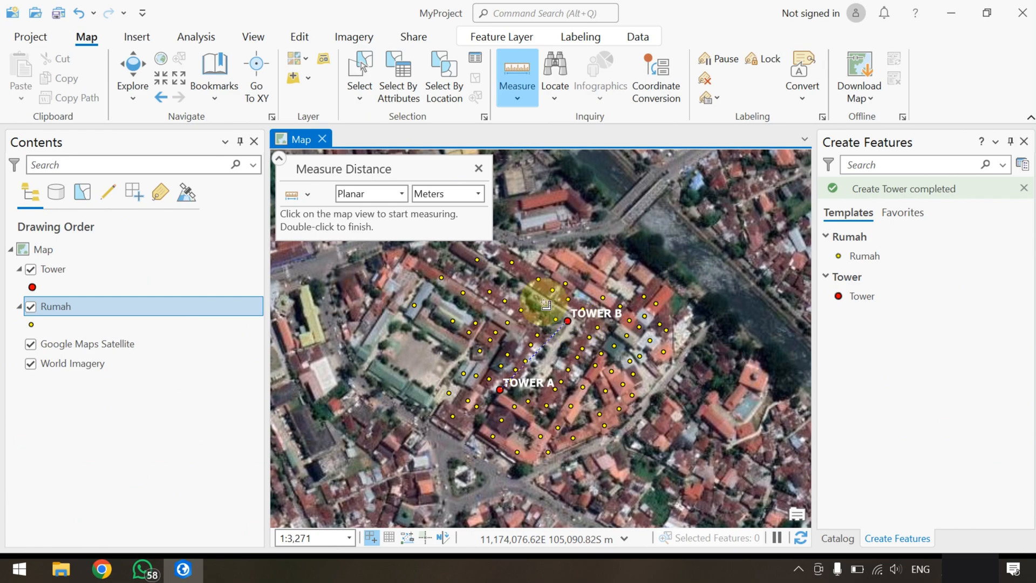
Restart Measure Distance, measure from Tower B to Tower A, and close the measuring tool
left_click(479, 168)
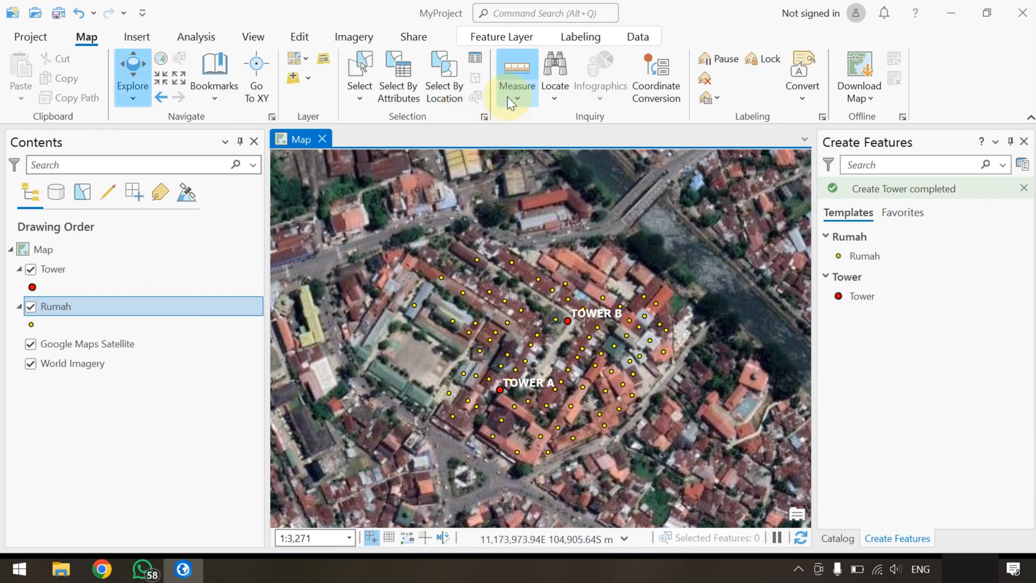
left_click(510, 96)
left_click(539, 129)
left_click(568, 321)
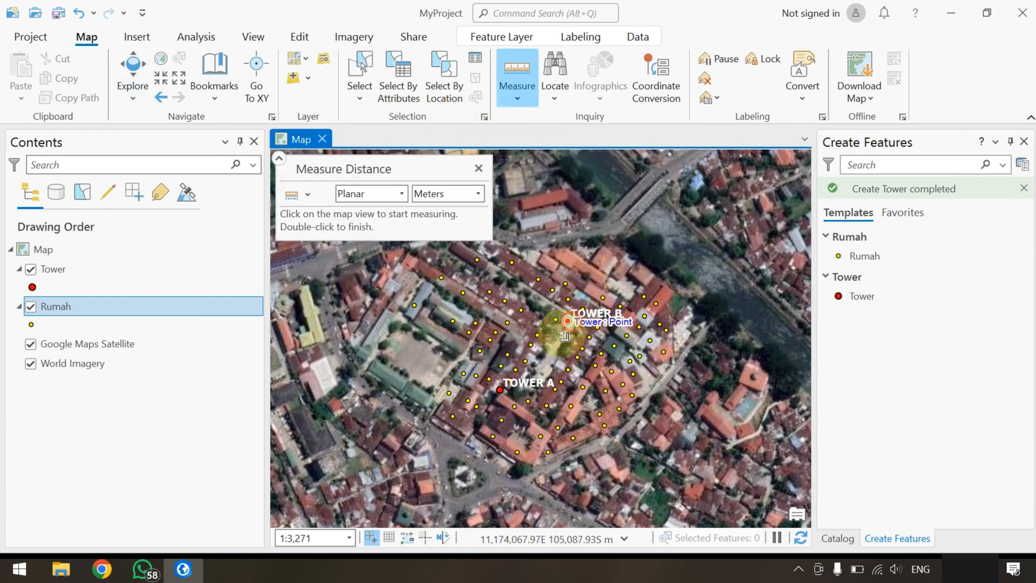
double_click(500, 391)
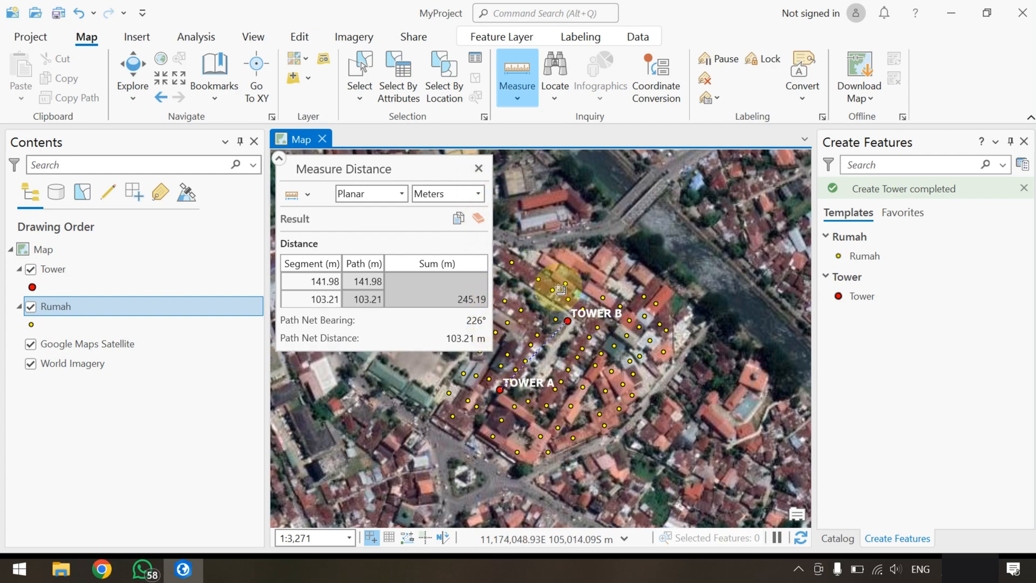
left_click(478, 168)
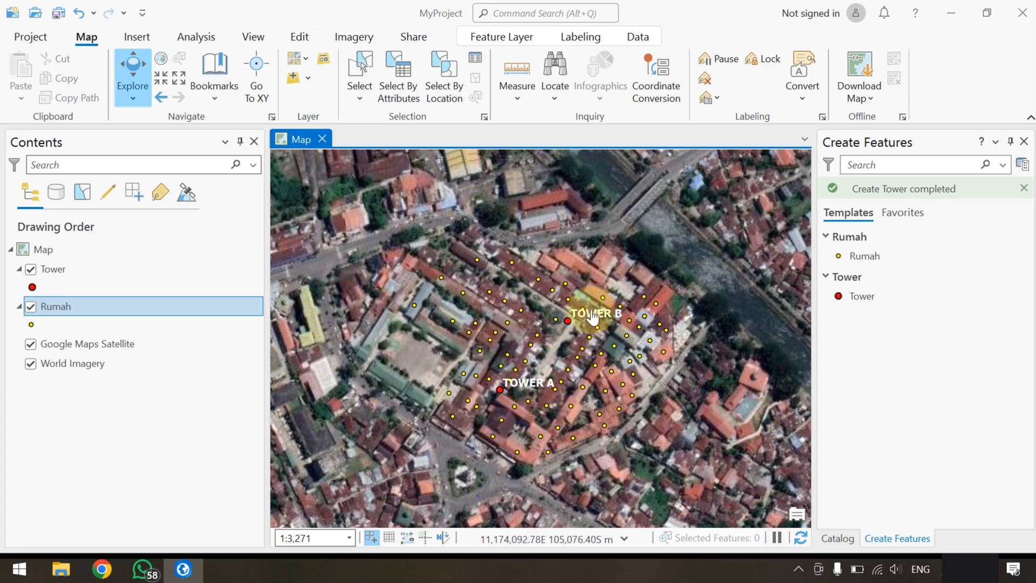
Add a spatial join from Tower to the Rumah layer with the Closest match option and a search radius of 50 meters
right_click(60, 313)
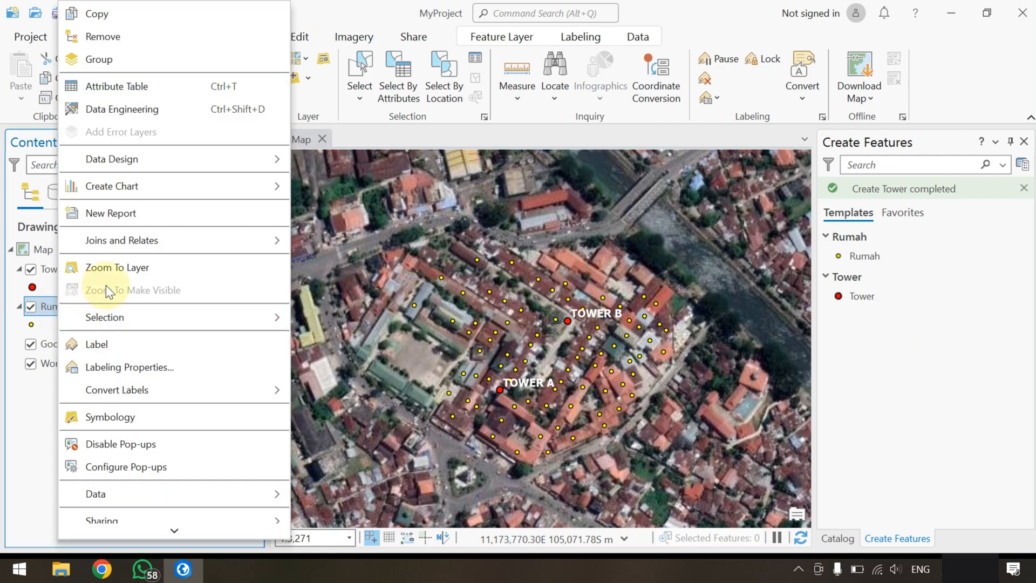
mouse_move(165, 252)
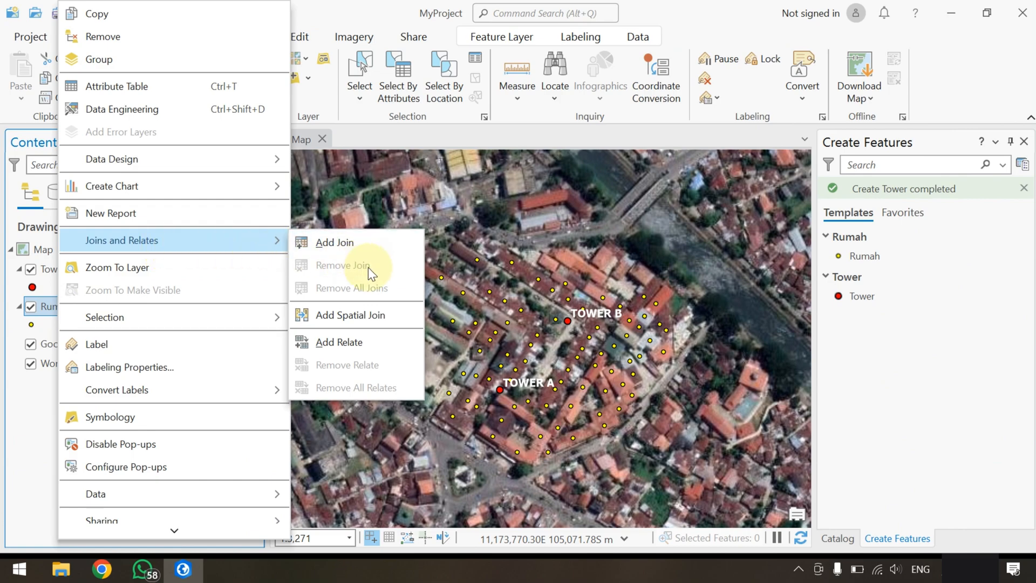
left_click(358, 315)
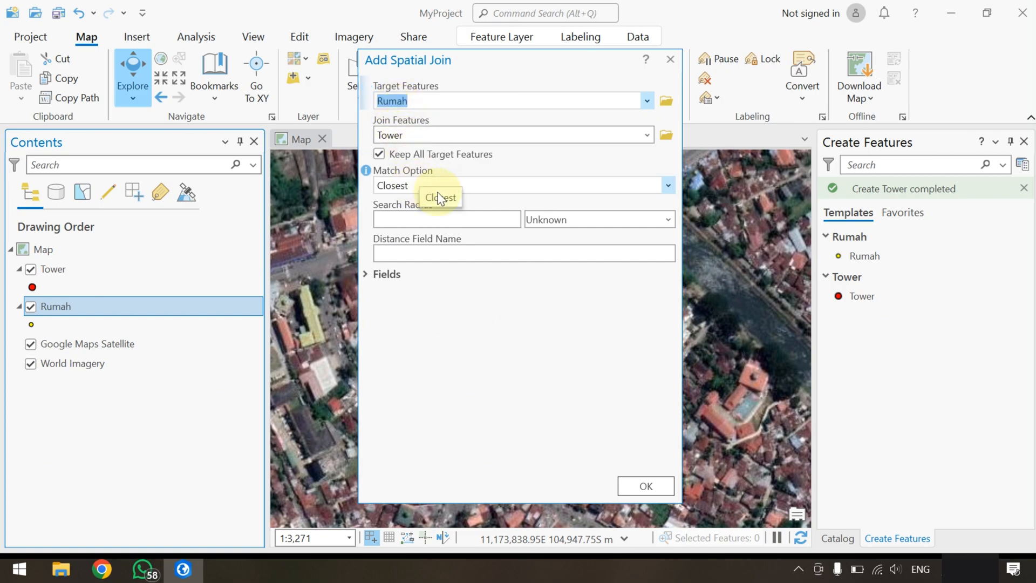
left_click(668, 221)
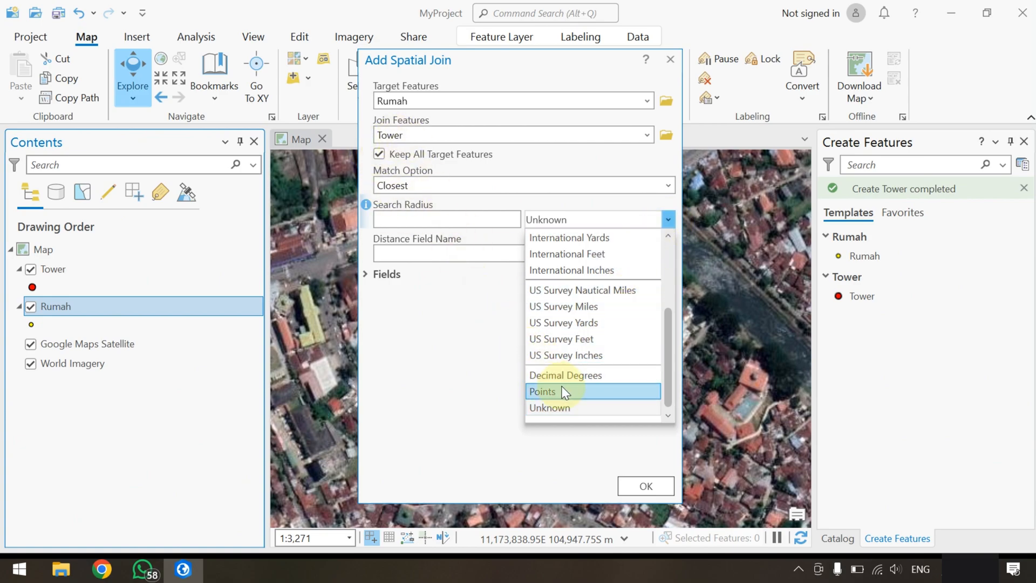
scroll(559, 372, "up", 3)
left_click(570, 258)
left_click(467, 221)
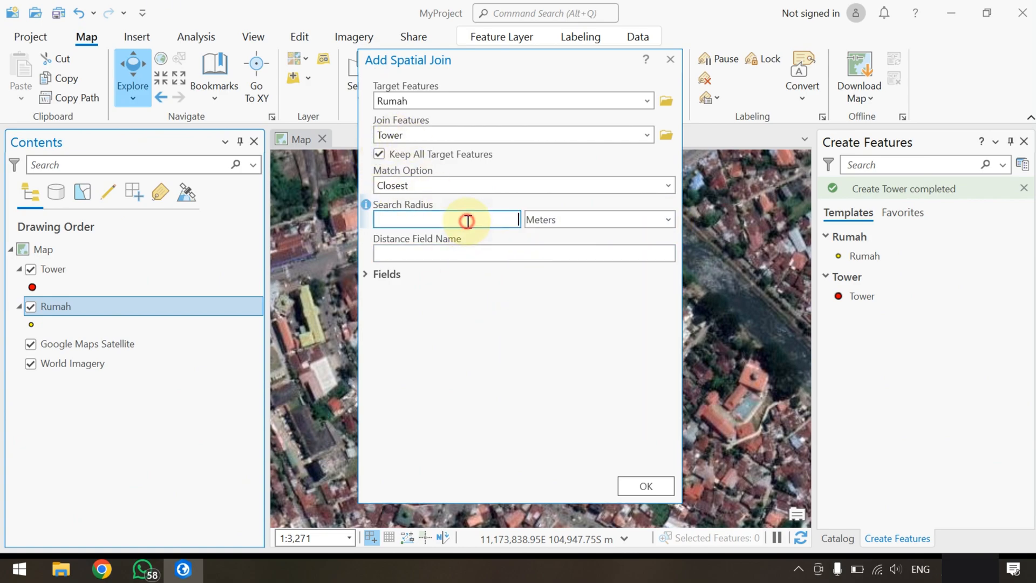
type("50")
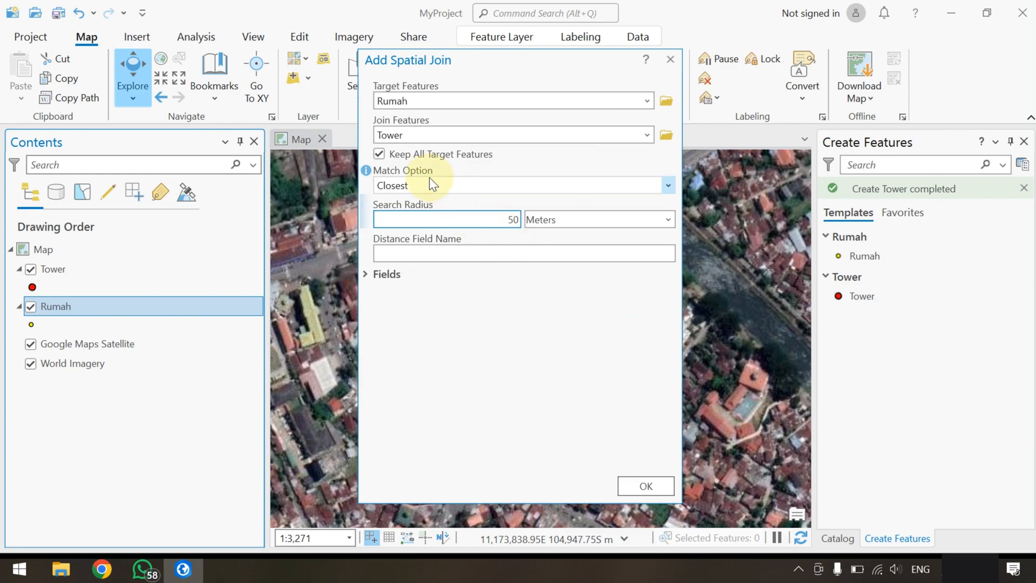
left_click(499, 218)
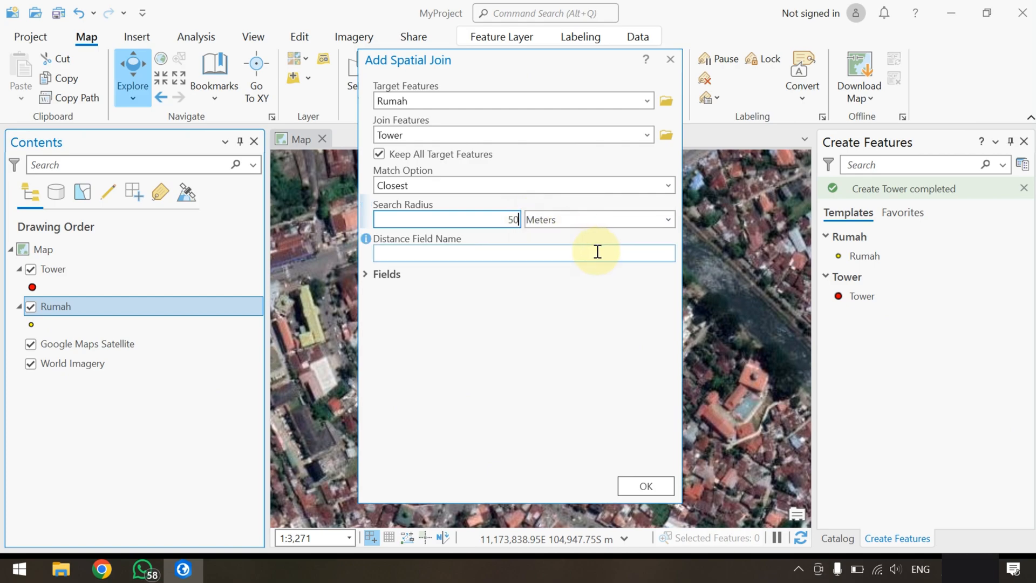
left_click(657, 485)
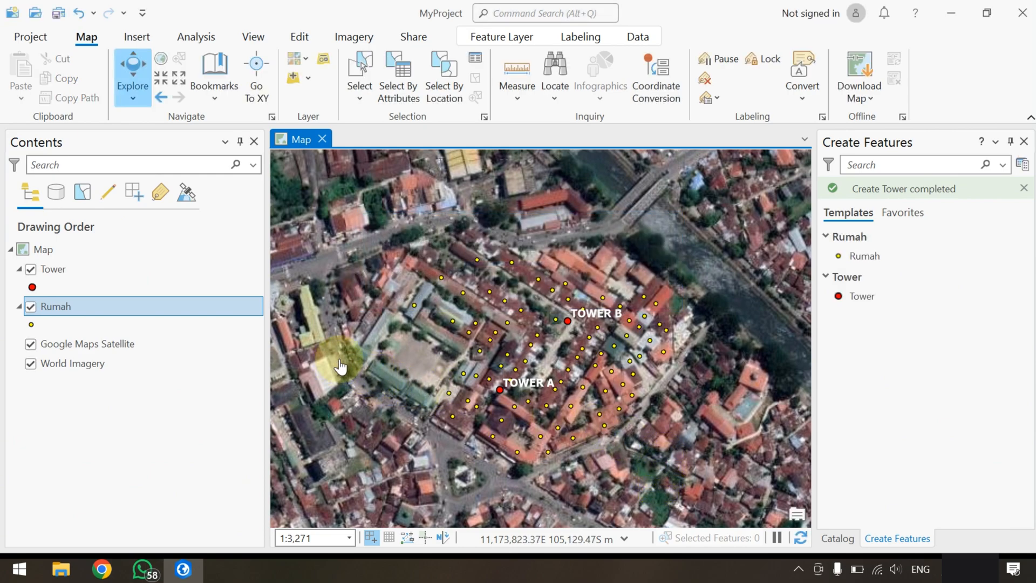
Open the Rumah attribute table and hide the joined OBJECTID, Join_Count and TARGET_FID fields
right_click(62, 303)
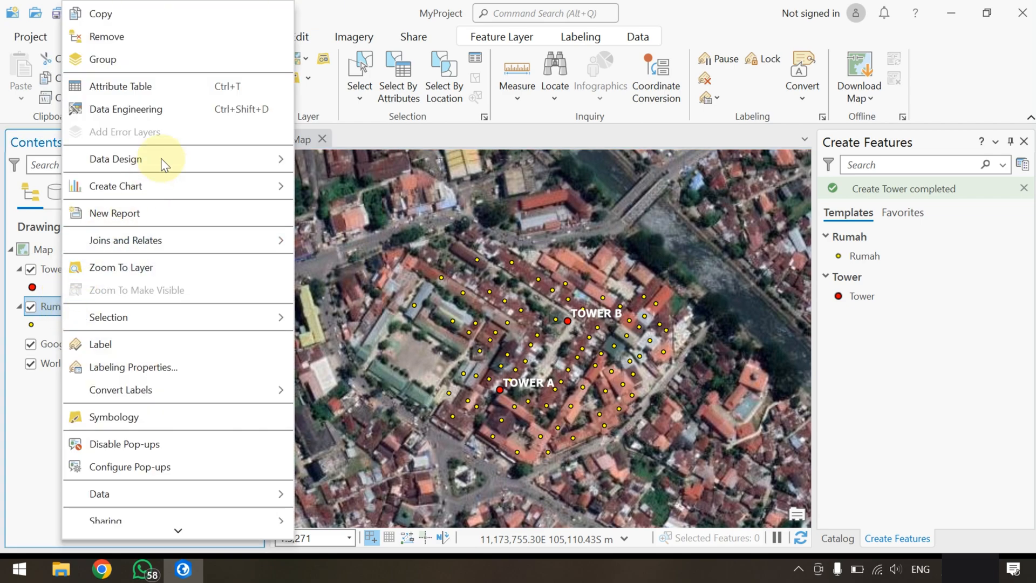
left_click(194, 97)
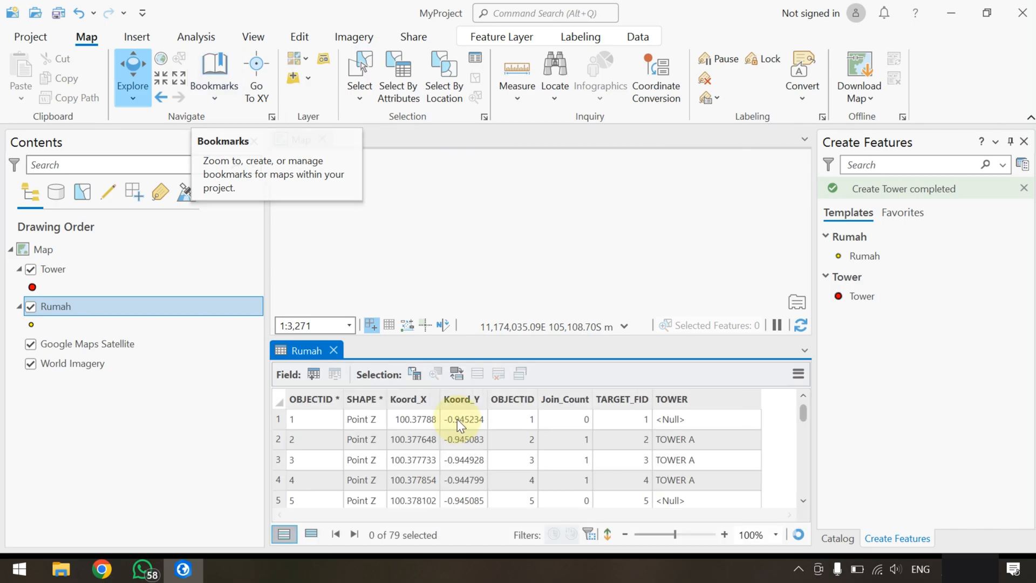
left_click(507, 393)
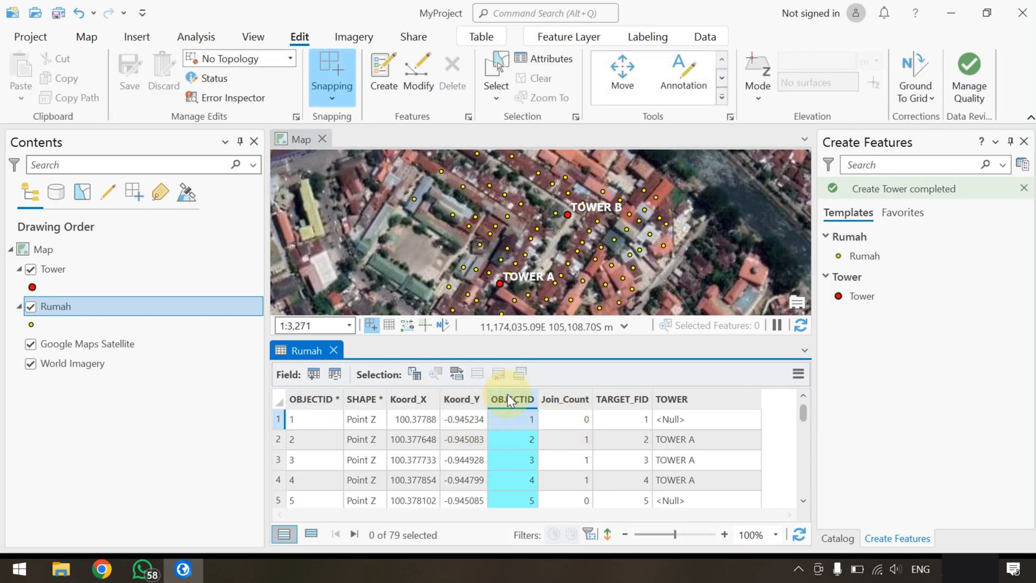
left_click(626, 398, "shift")
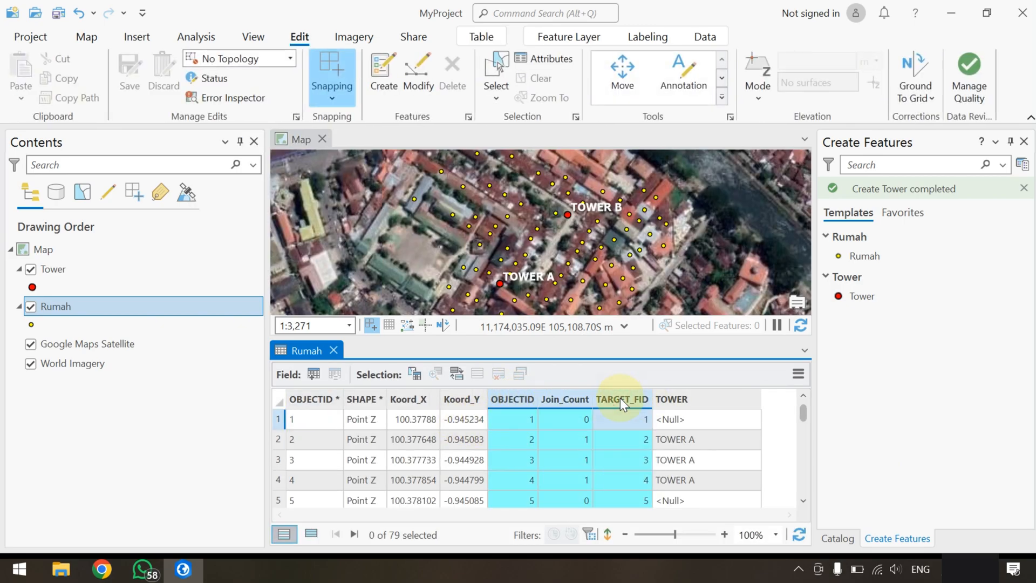
right_click(620, 397)
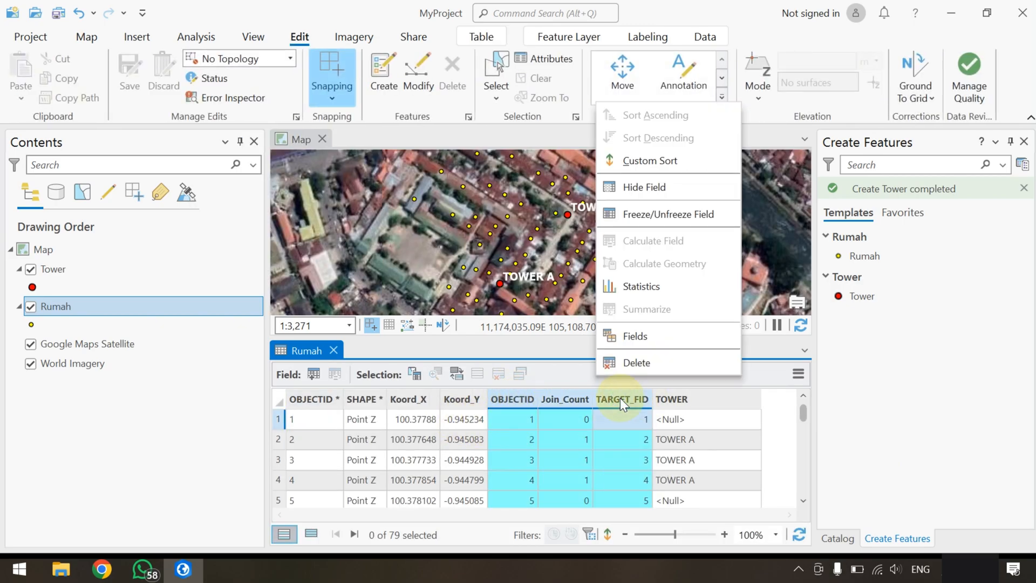
left_click(650, 189)
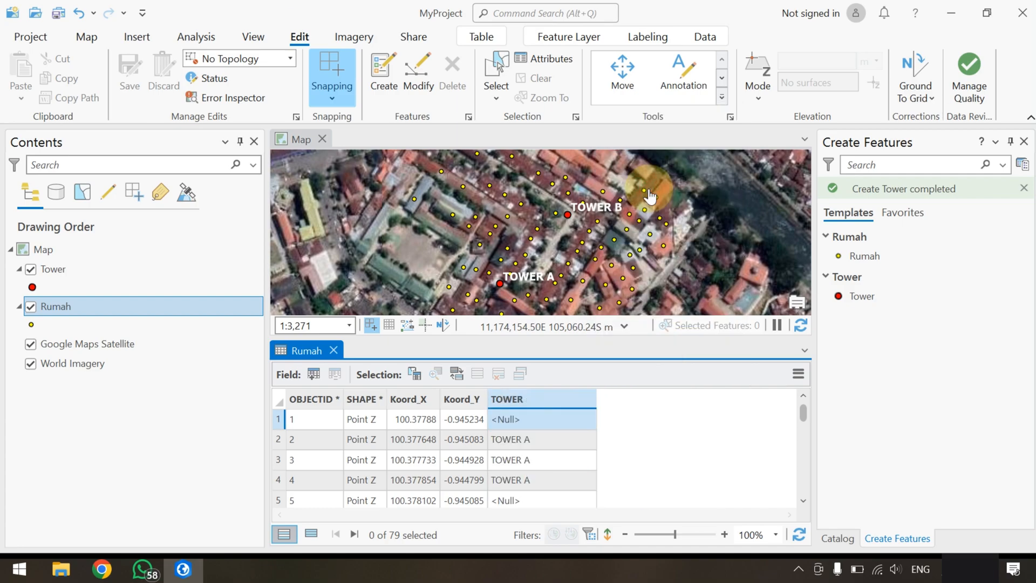
Sort the Rumah table by the TOWER field in ascending order, and switch the sort to descending
right_click(554, 399)
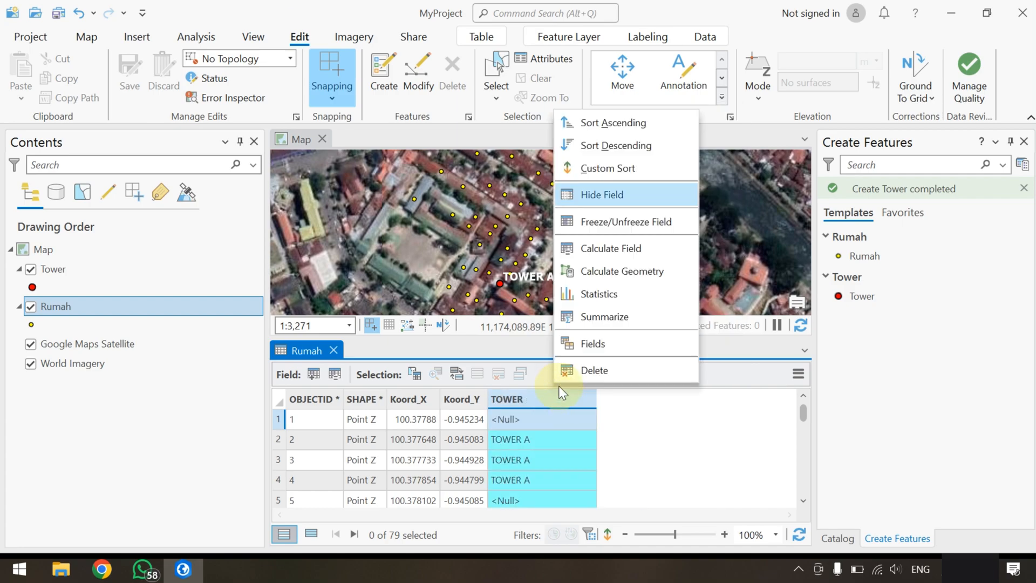
left_click(621, 128)
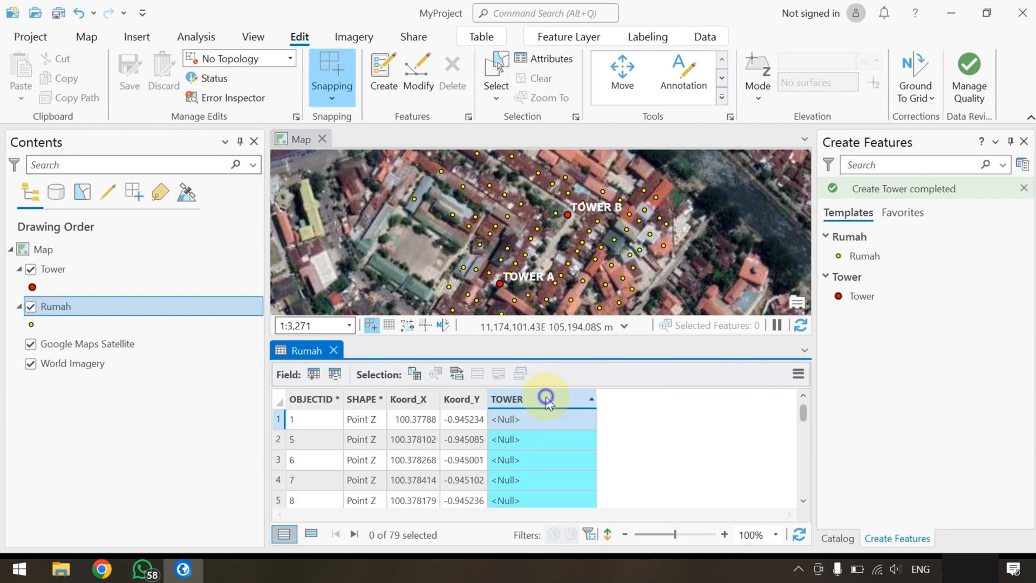
right_click(545, 400)
left_click(595, 144)
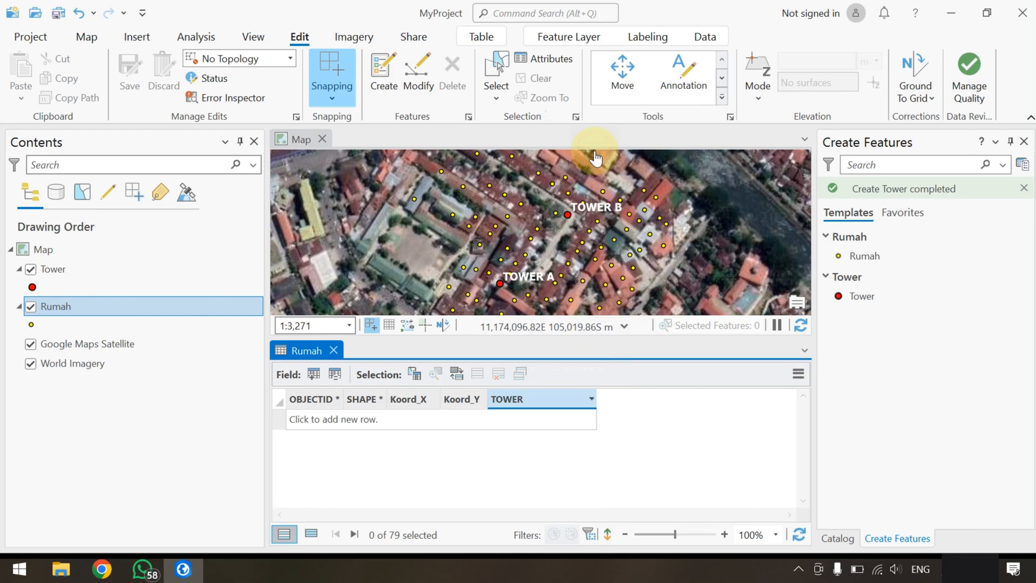
Select all rows with TOWER B in the Rumah attribute table and close the table
left_click(277, 420)
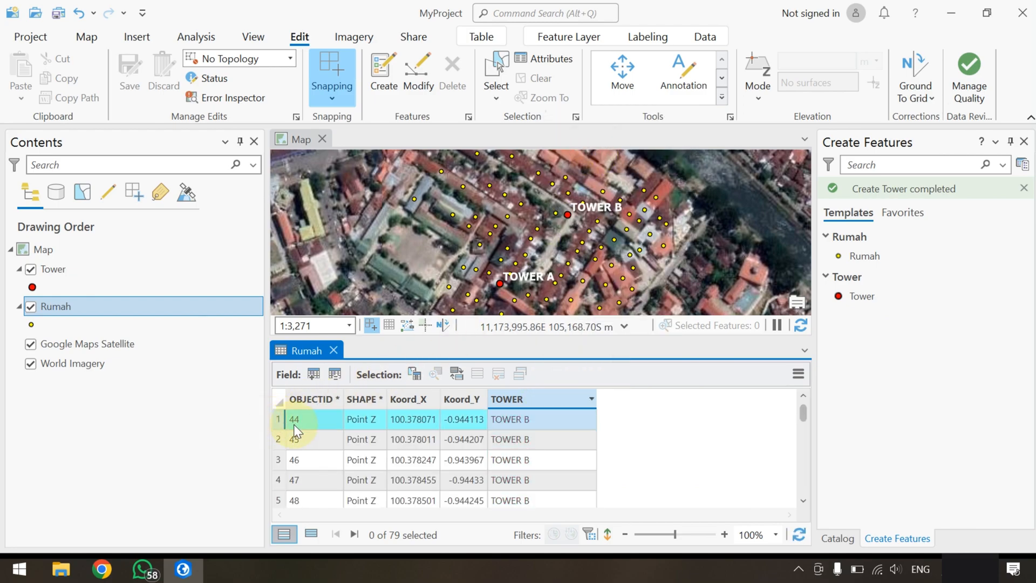
scroll(319, 442, "down", 3)
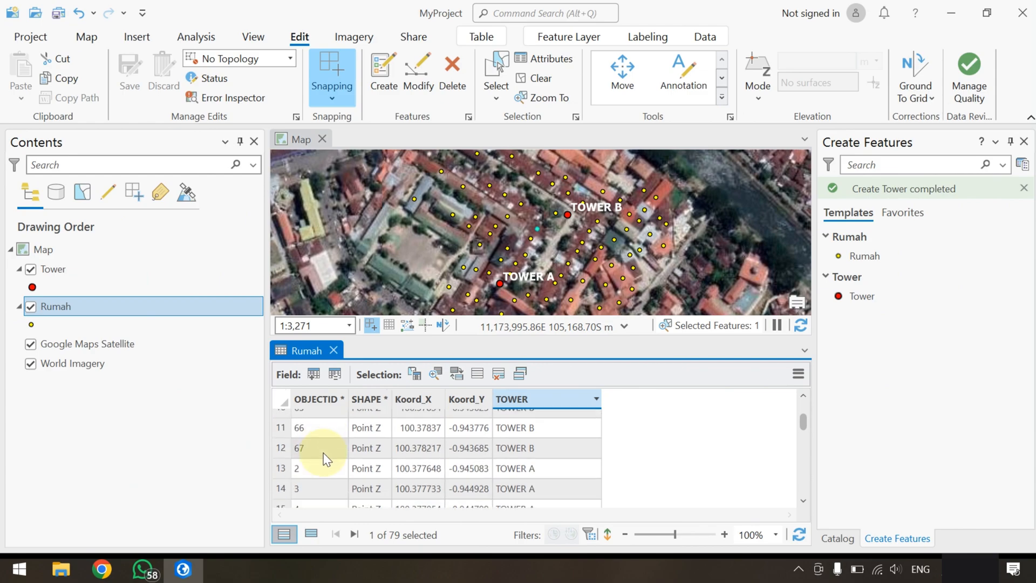
left_click(282, 446, "shift")
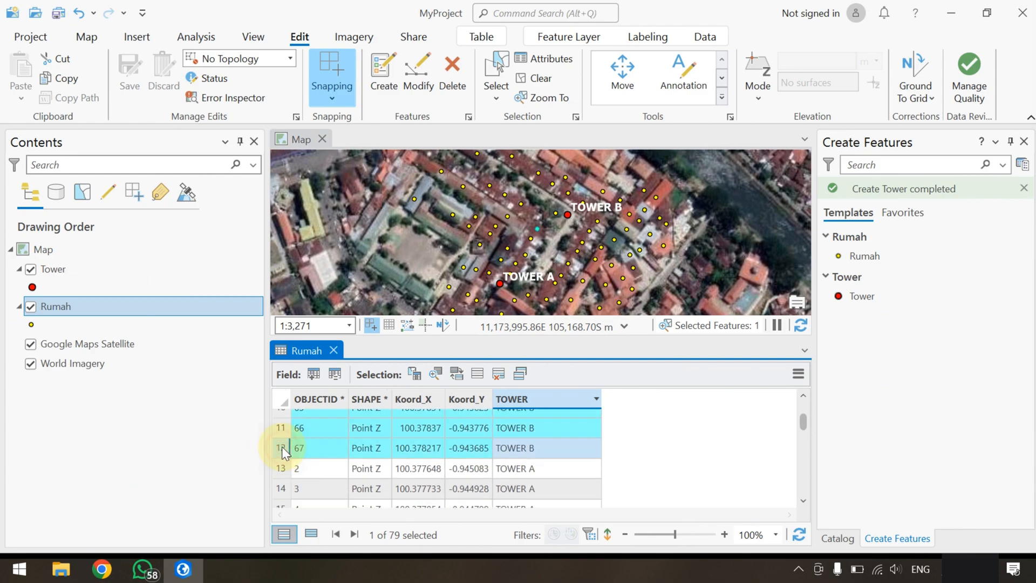
left_click(333, 350)
Measure the distance from the easternmost selected house to Tower B with Measure Distance and clear the results
scroll(581, 344, "up", 2)
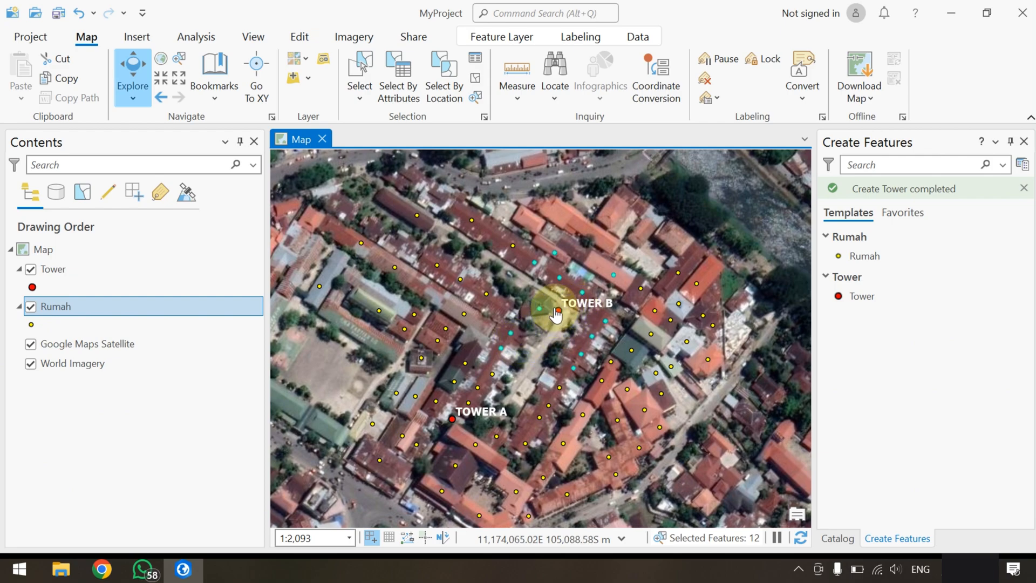
left_click(515, 92)
left_click(563, 139)
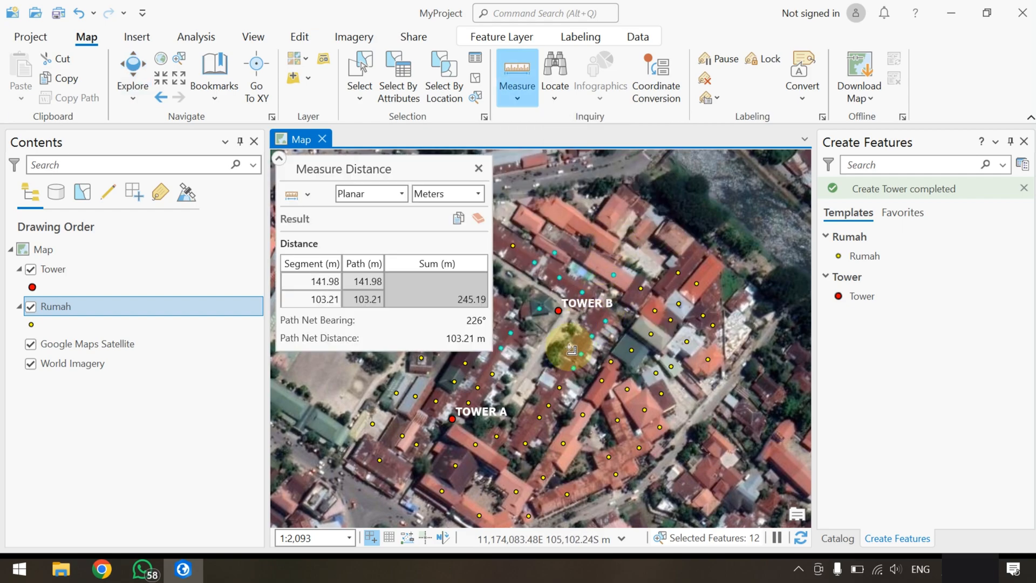
left_click_drag(564, 352, 613, 357)
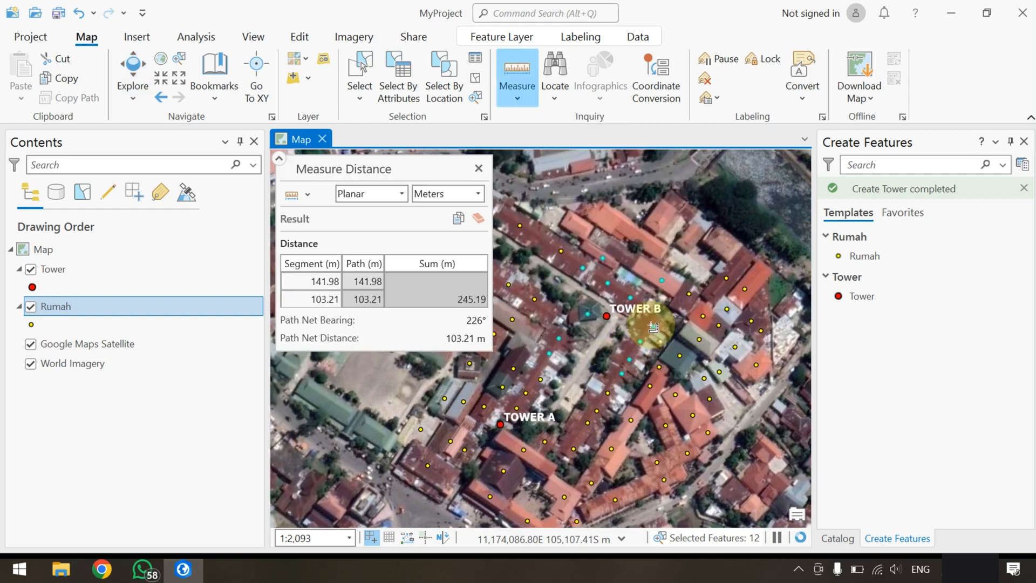
left_click(663, 280)
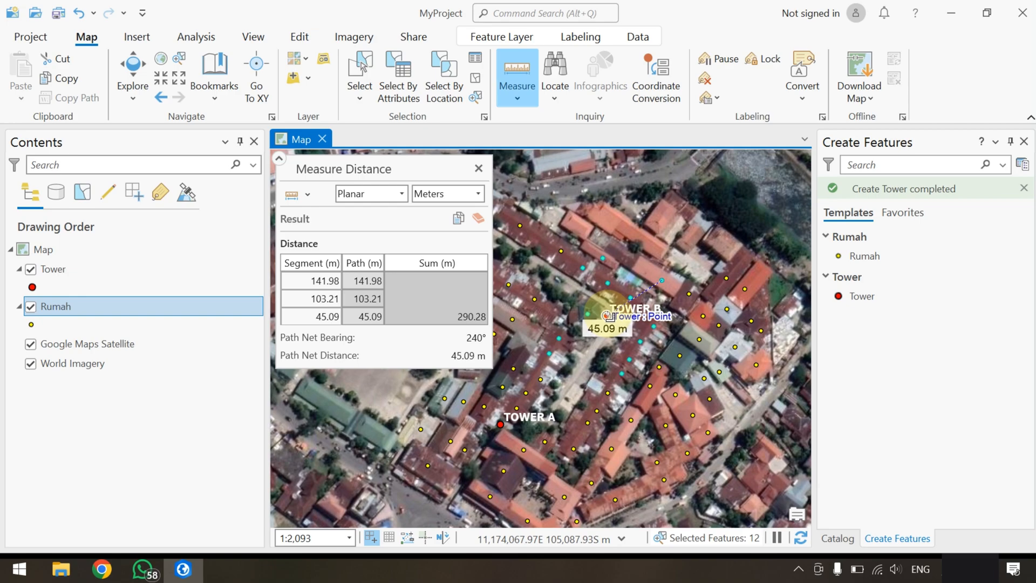
key("Escape")
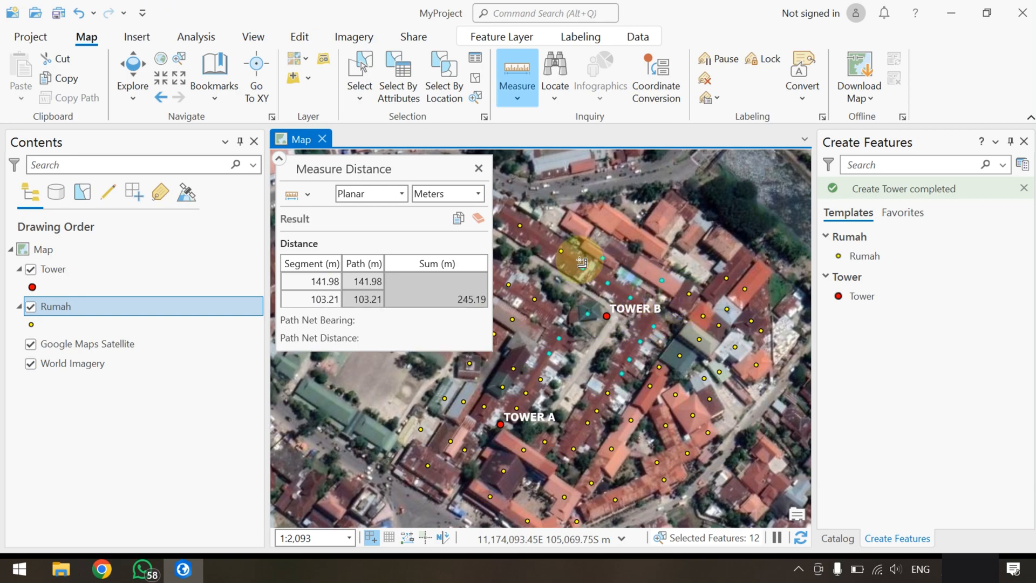
left_click(478, 218)
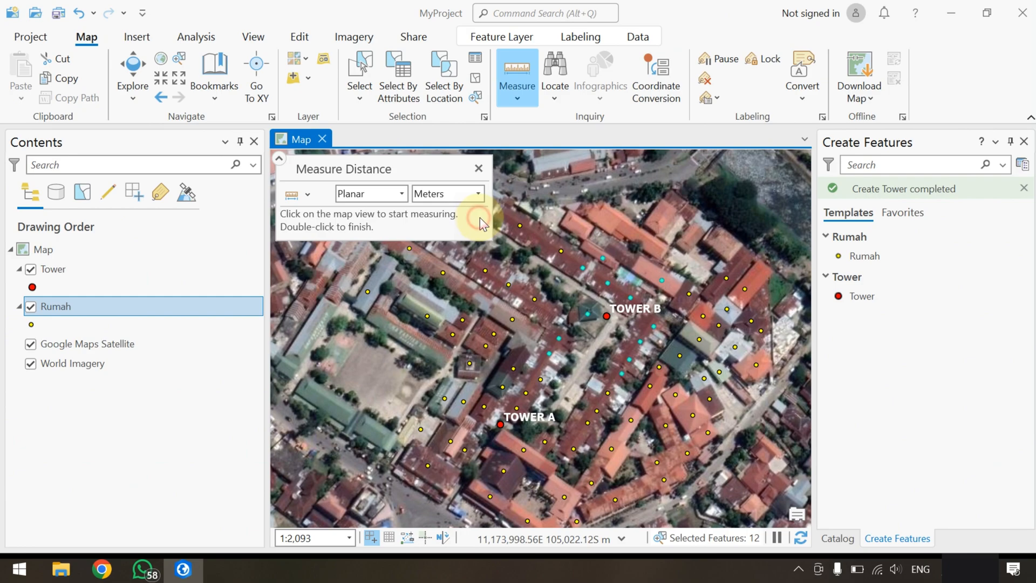
Measure the distances to Tower B from the nearest unselected house to its east and the southernmost selected house
left_click(690, 294)
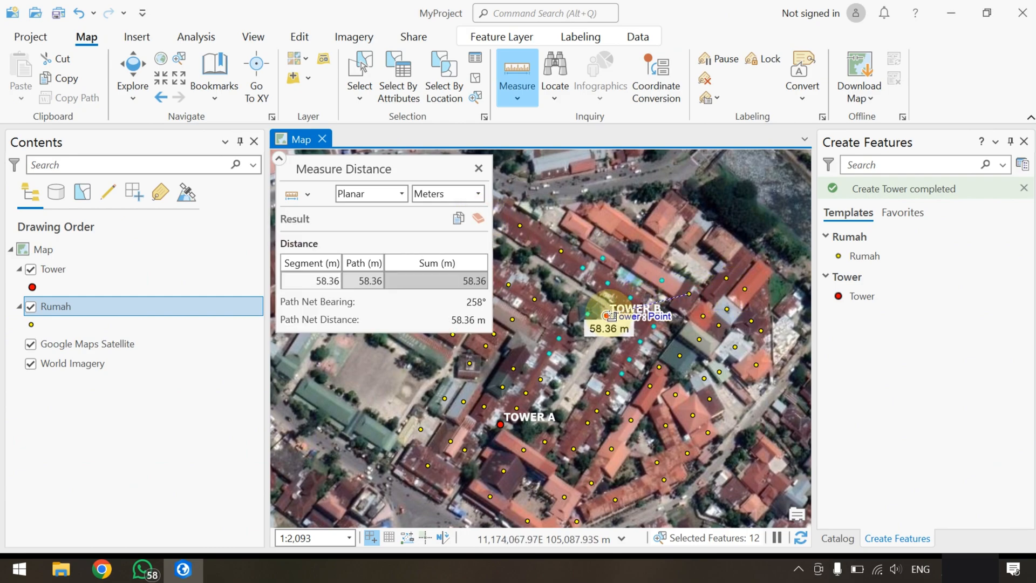
key("Escape")
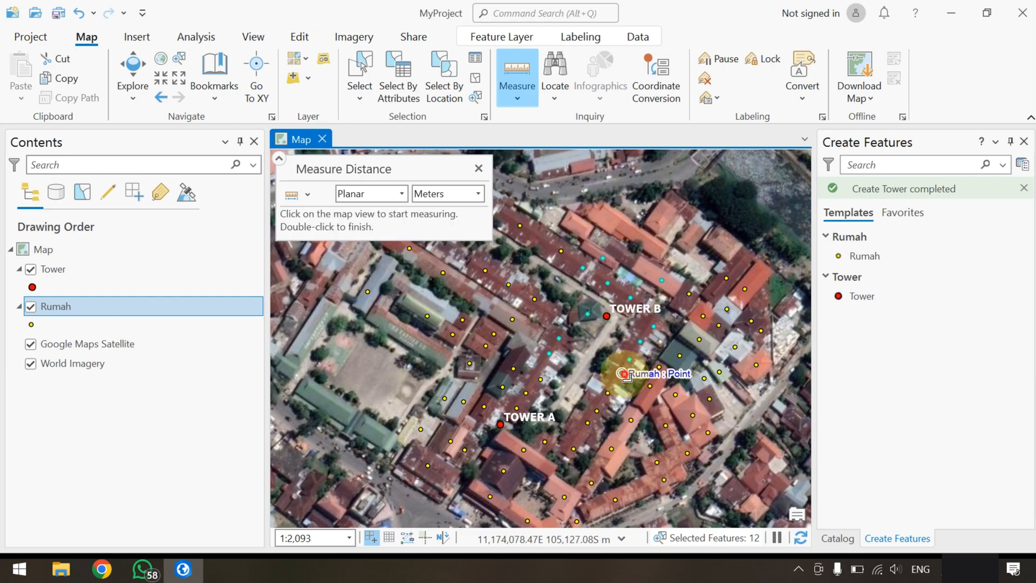
left_click(624, 374)
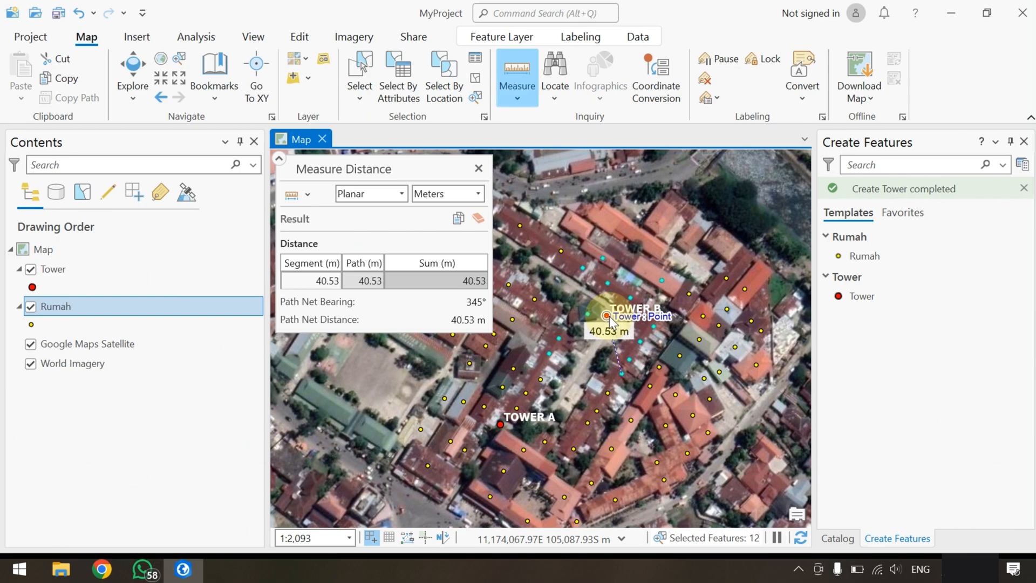
key("Escape")
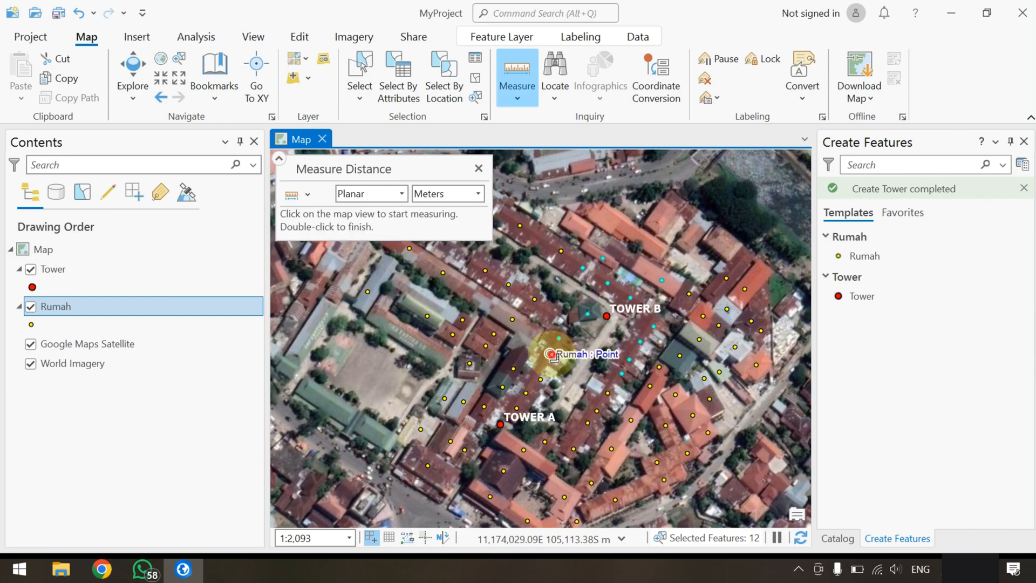
Measure the distances to Tower B from the selected house and the neighbouring unselected house to its southwest, and close Measure Distance
left_click(549, 353)
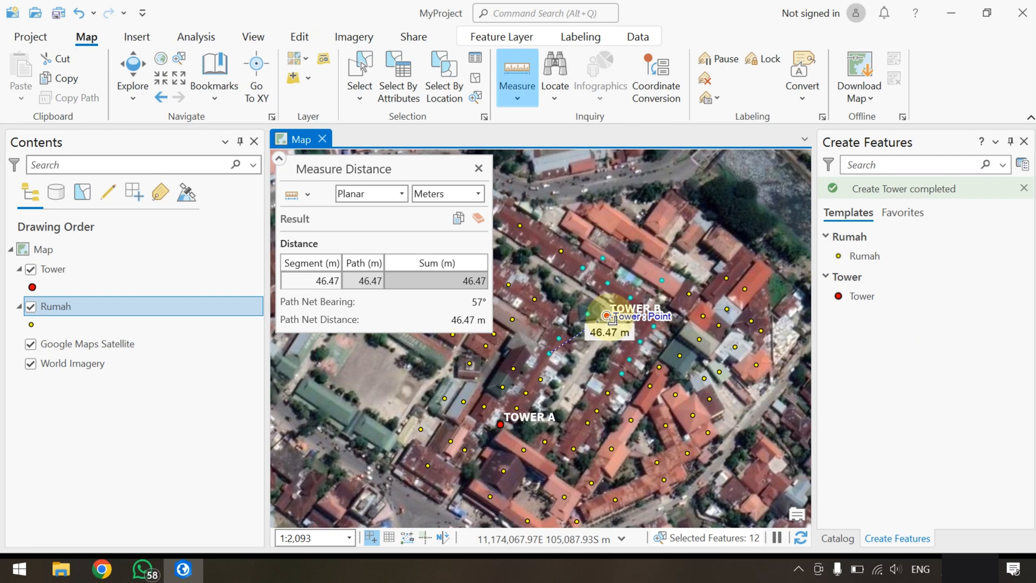
key("Escape")
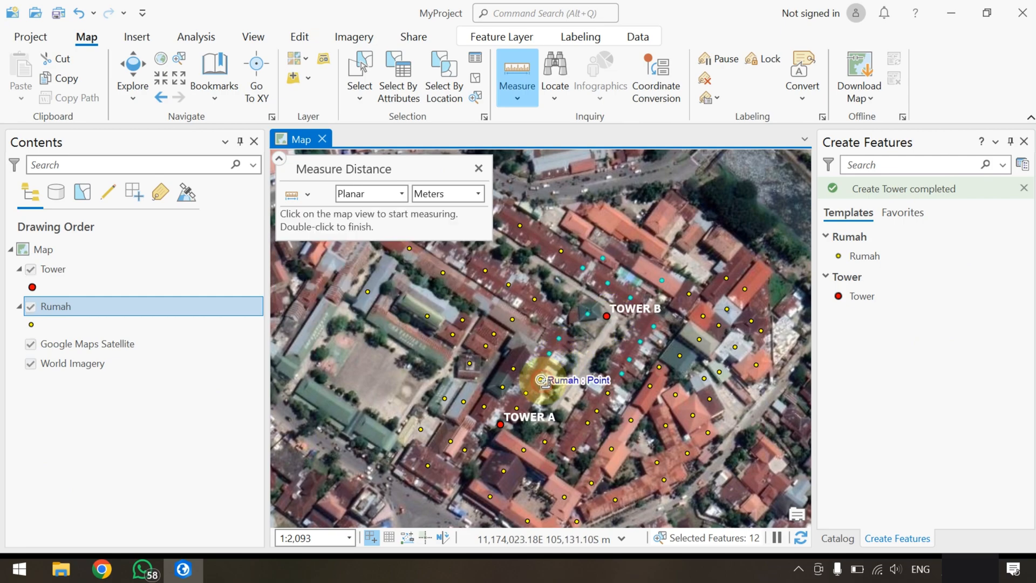
left_click(542, 380)
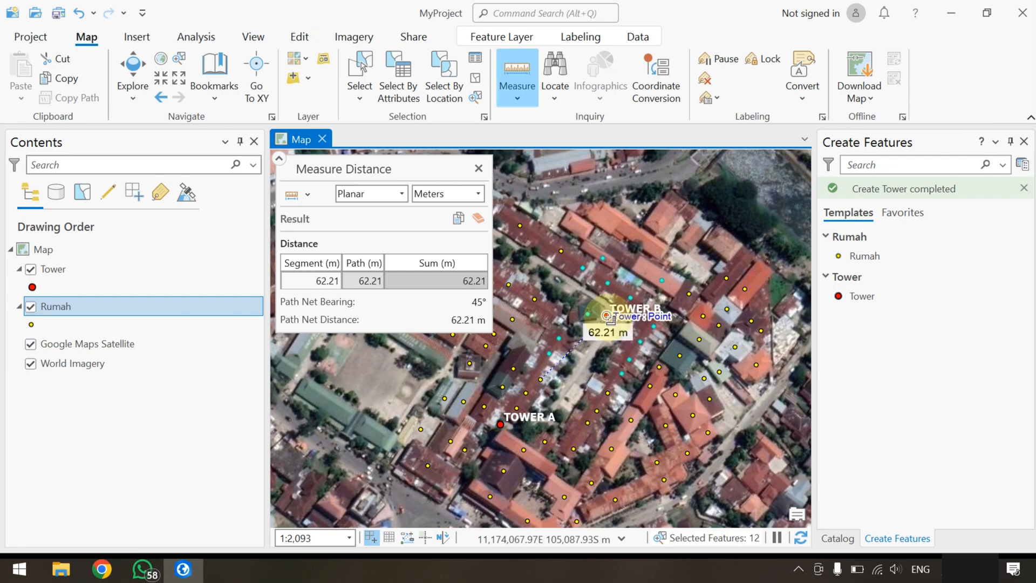
left_click(480, 168)
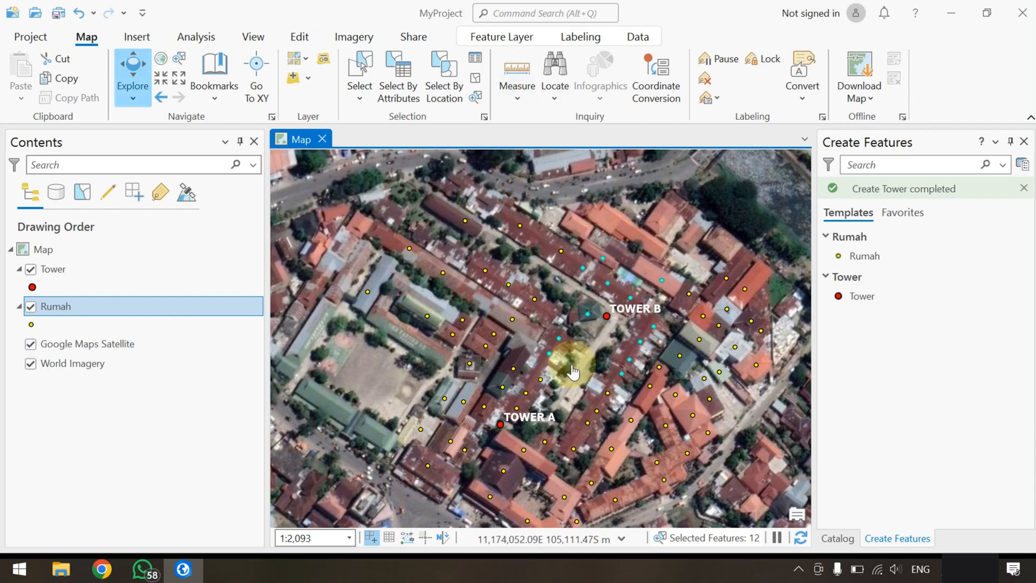
Check the TOWER attribute of the unselected house northeast of Tower A and measure its distance to Tower A
left_click(541, 381)
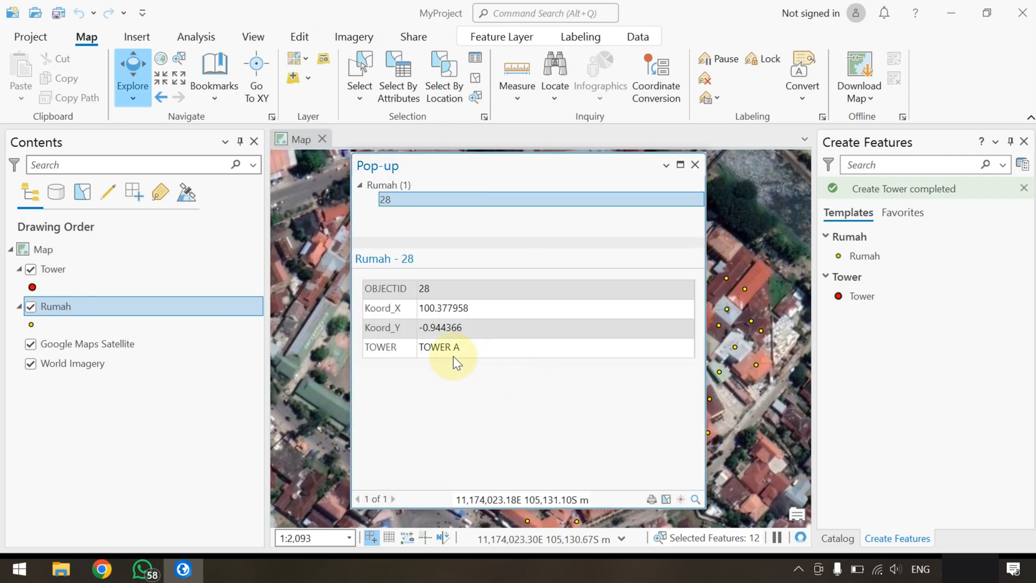
left_click(694, 165)
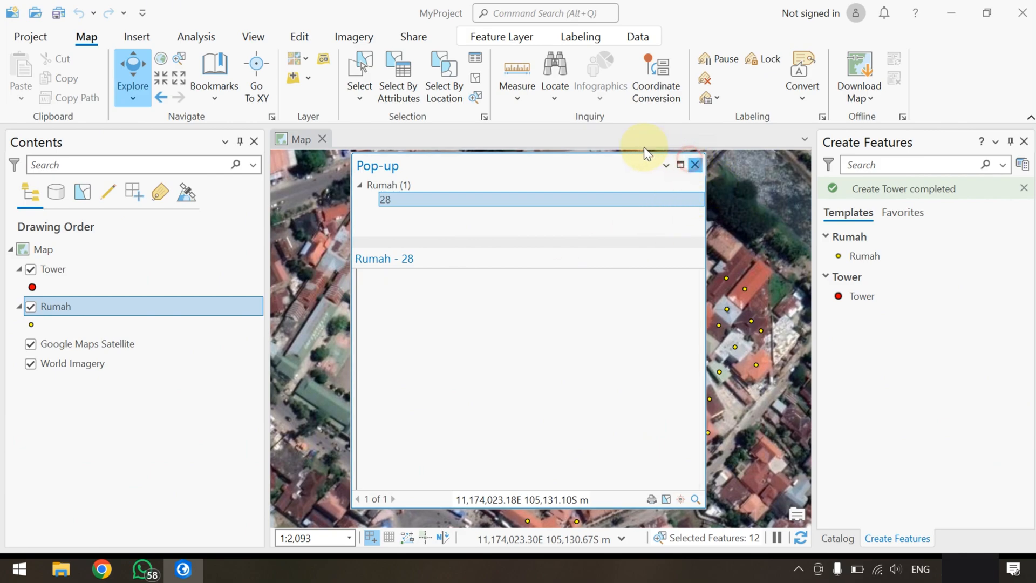
left_click(524, 102)
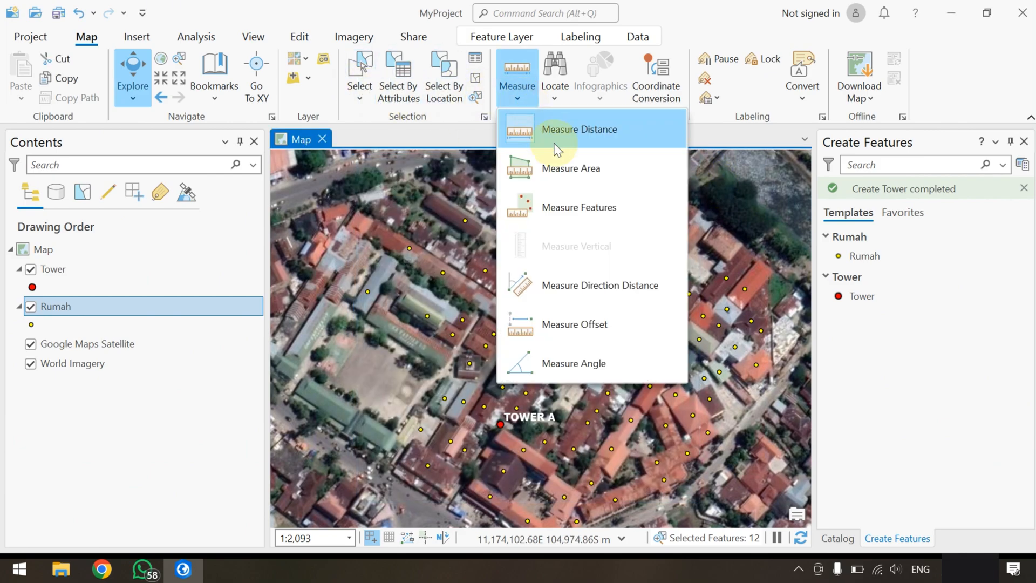
left_click(555, 132)
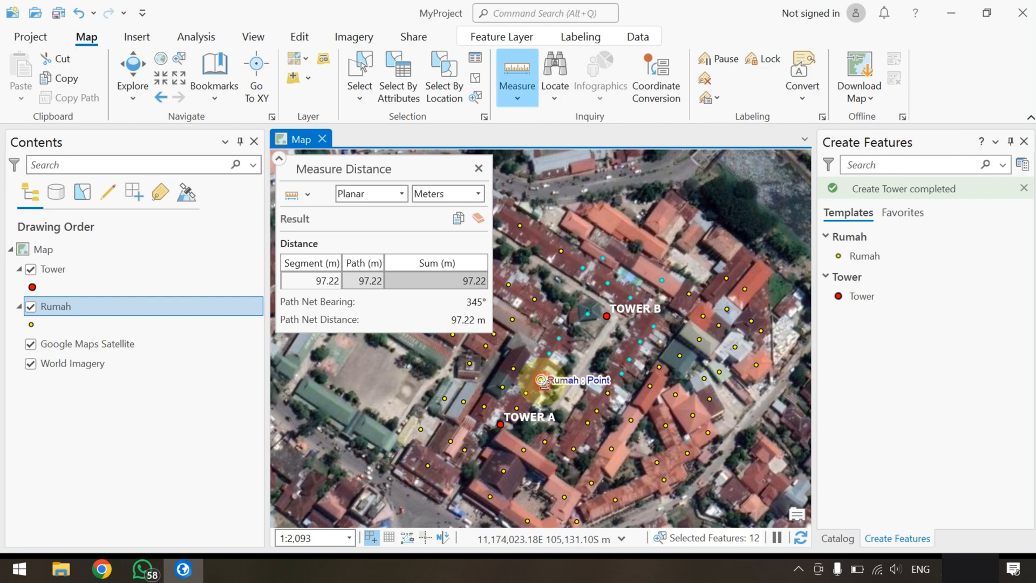
left_click(542, 381)
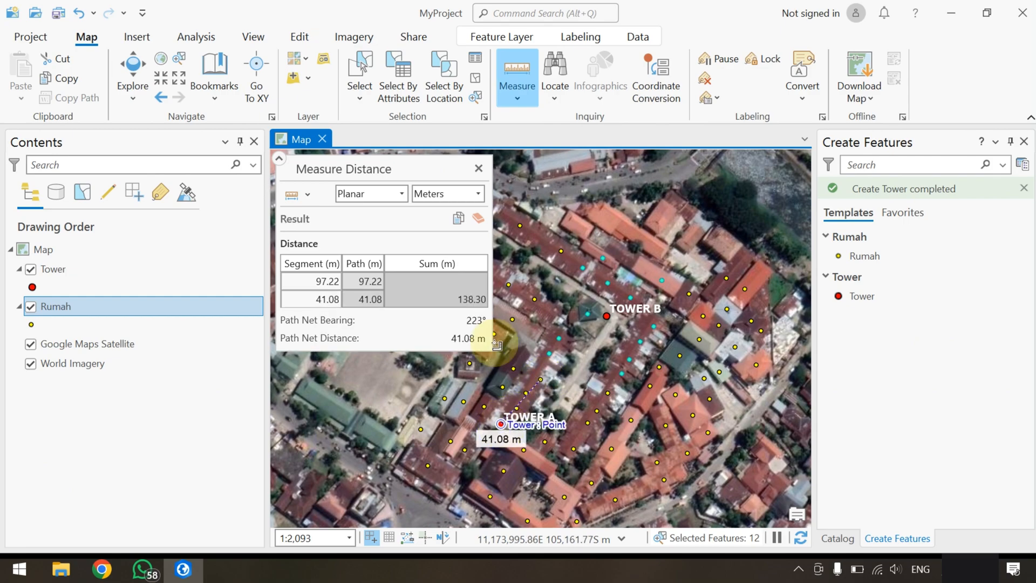
left_click(478, 168)
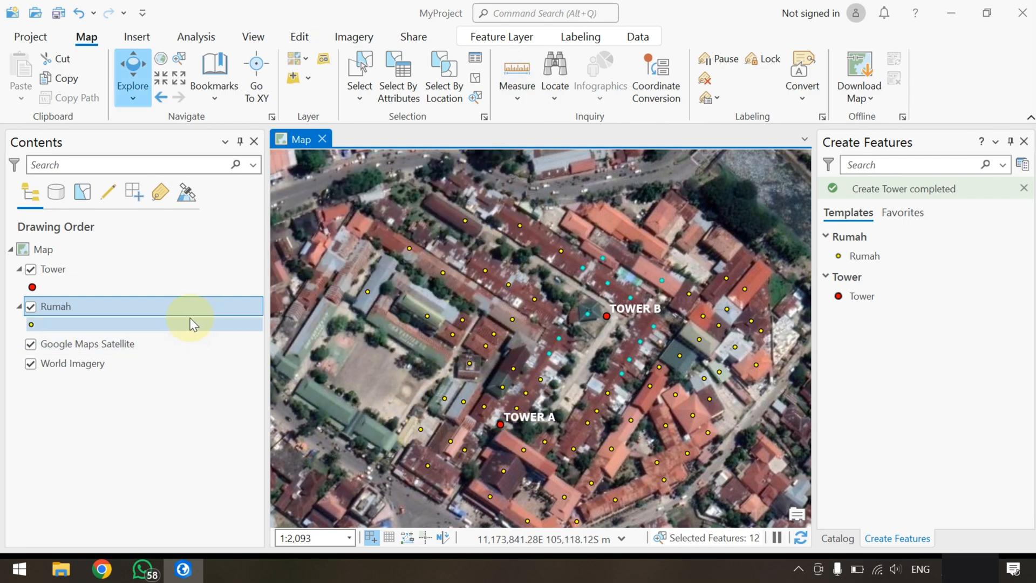
Open the Rumah attribute table and sort it by the TOWER field in ascending order
right_click(138, 305)
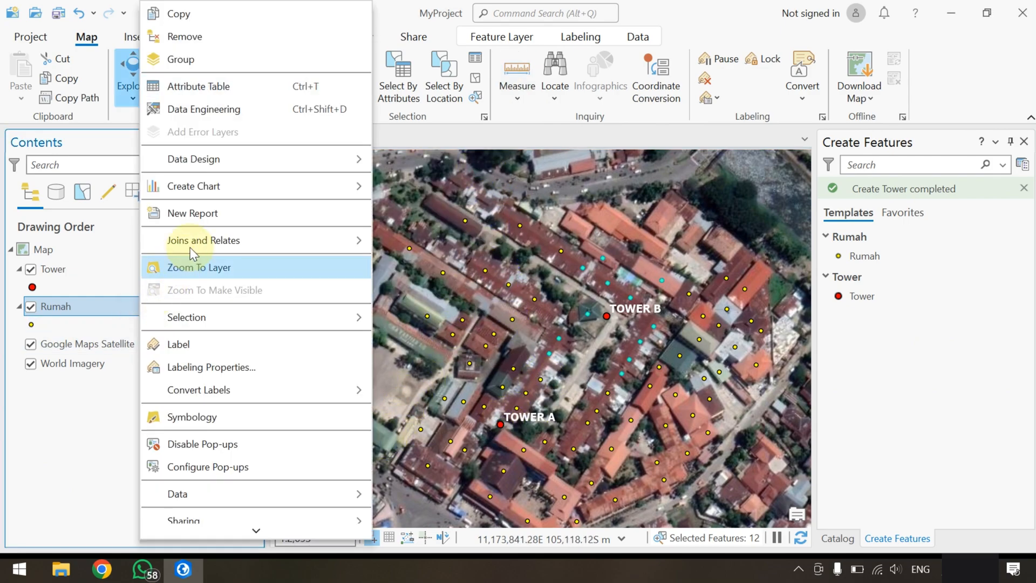
left_click(257, 88)
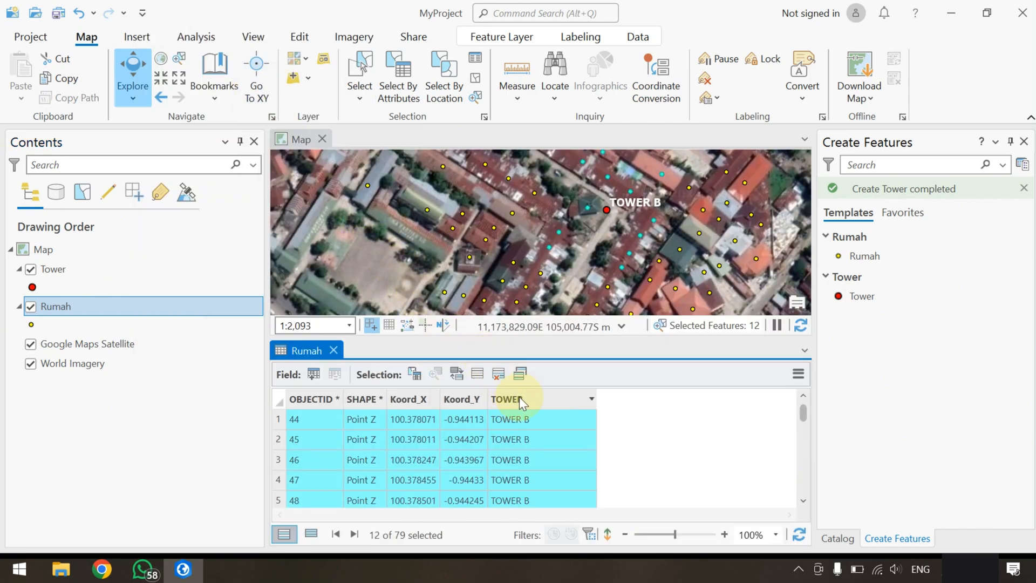
left_click(519, 399)
right_click(518, 399)
left_click(502, 91)
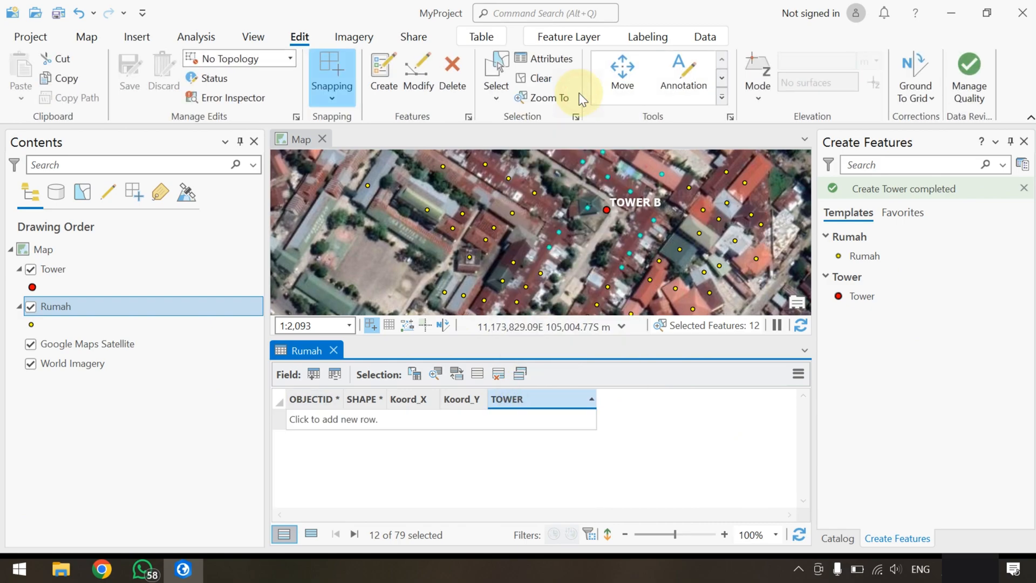
Clear the current selection, select all Rumah rows with a <Null> TOWER value, and close the attribute table
left_click(279, 421)
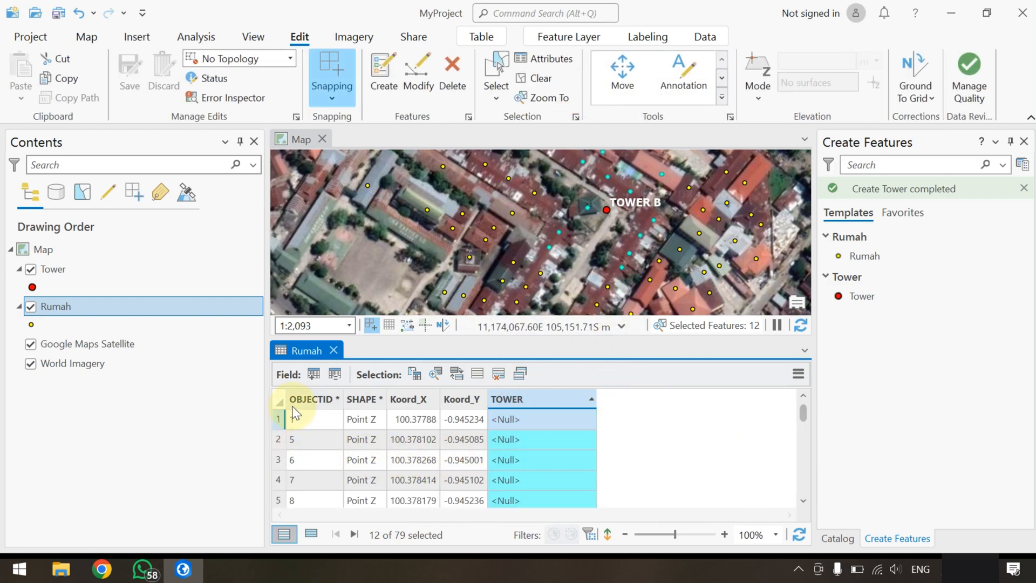
left_click(535, 79)
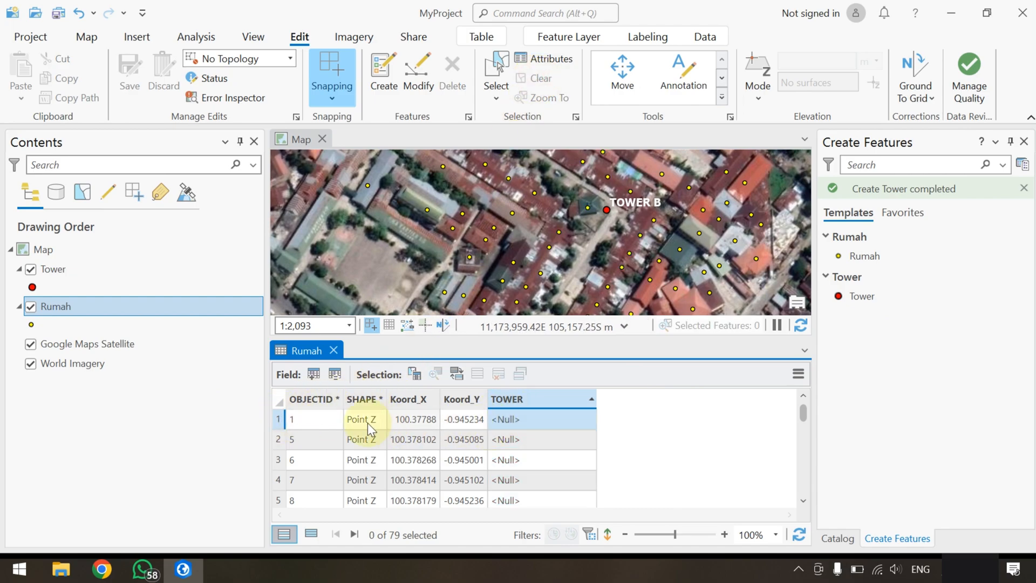
left_click(279, 419)
scroll(458, 483, "down", 6)
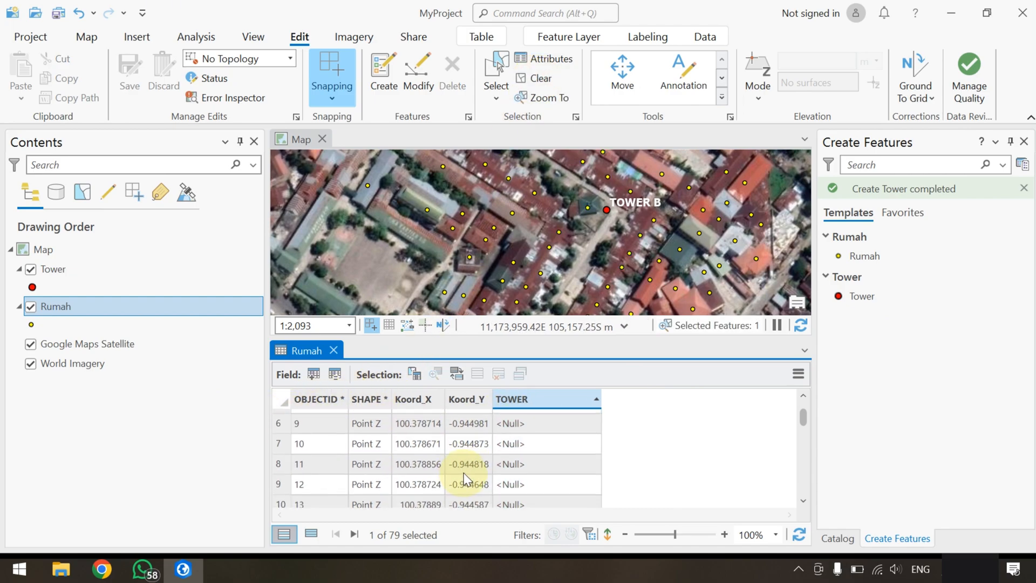
scroll(464, 468, "down", 6)
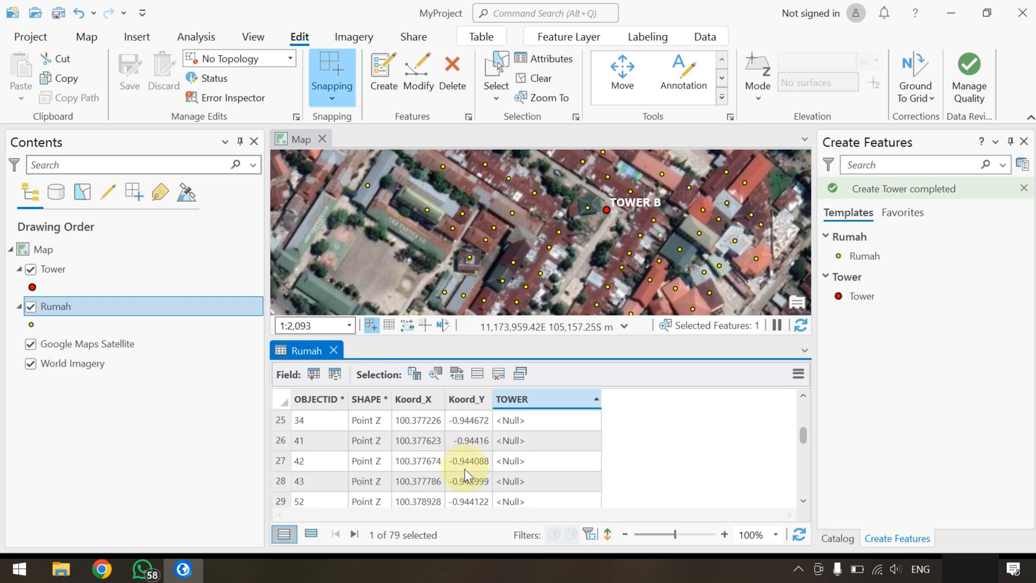
scroll(465, 468, "down", 3)
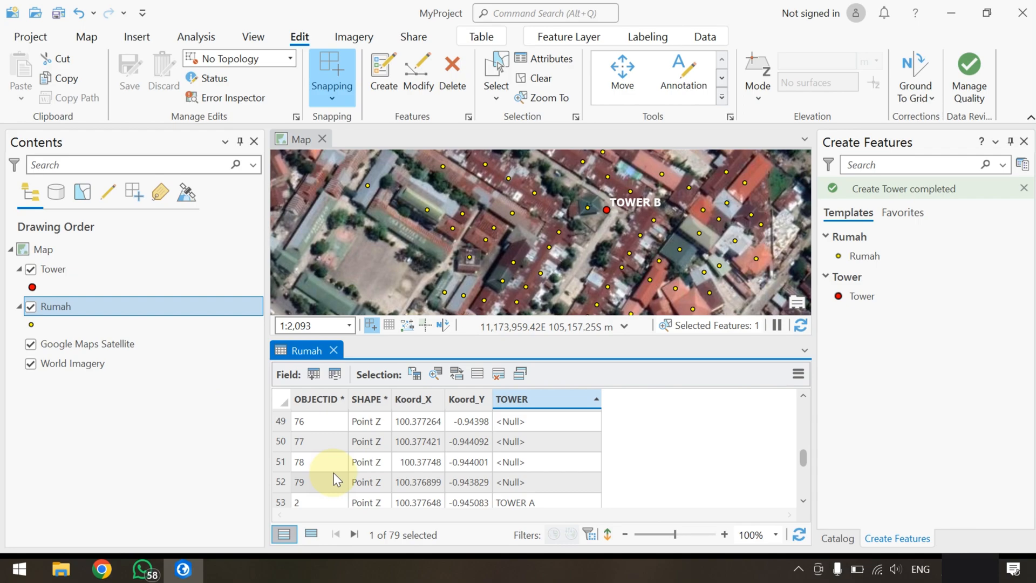
left_click(284, 482, "shift")
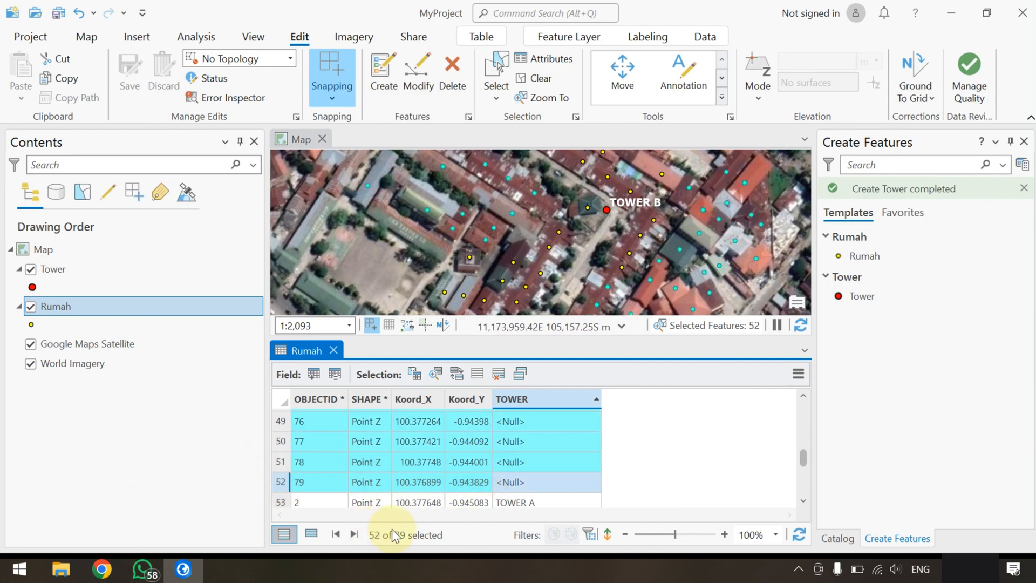
left_click(335, 350)
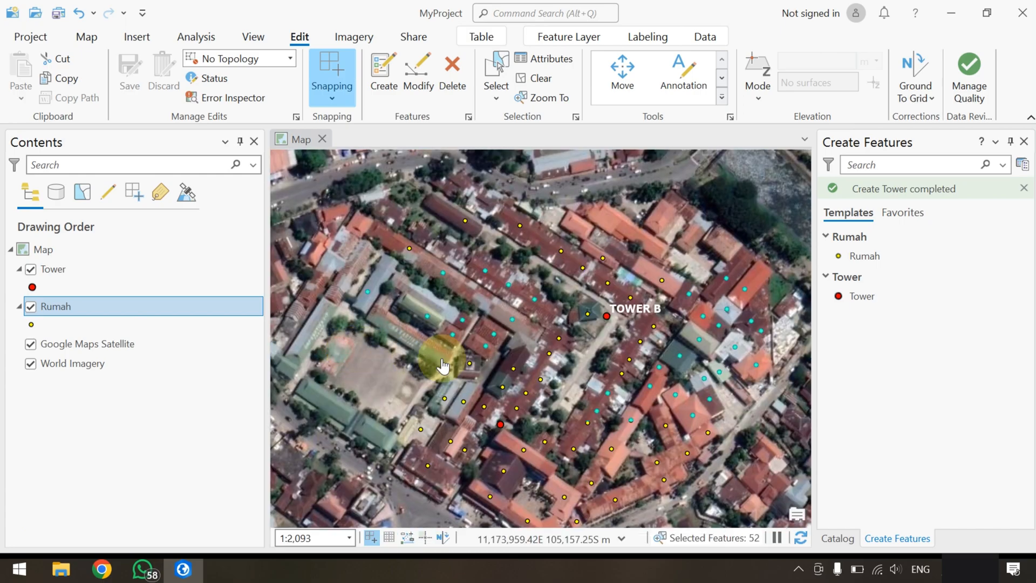
Measure the distance from a selected house north of Tower A to Tower A and clear the measurement results
scroll(534, 410, "down", 5)
scroll(544, 408, "up", 2)
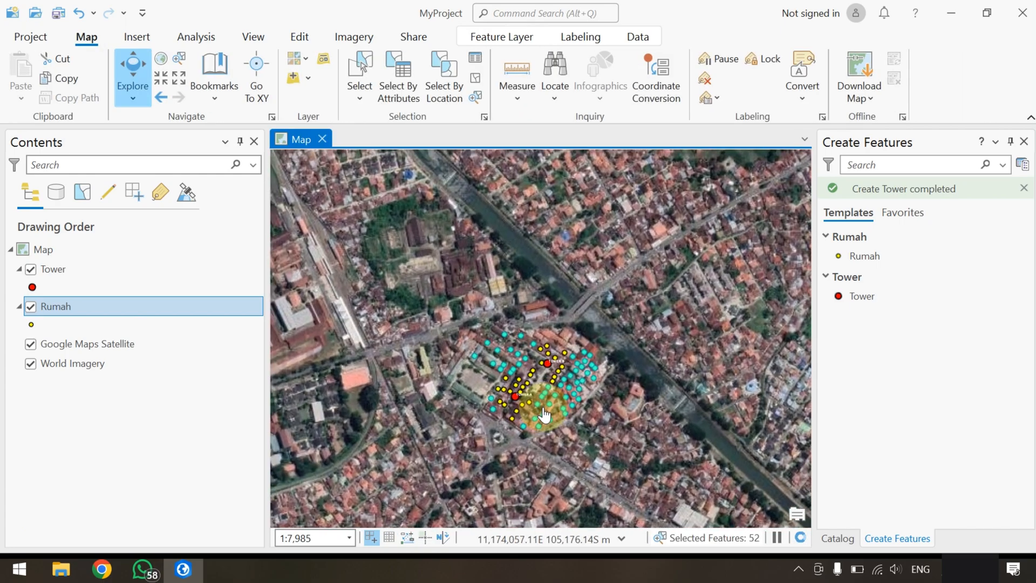
scroll(533, 433, "up", 2)
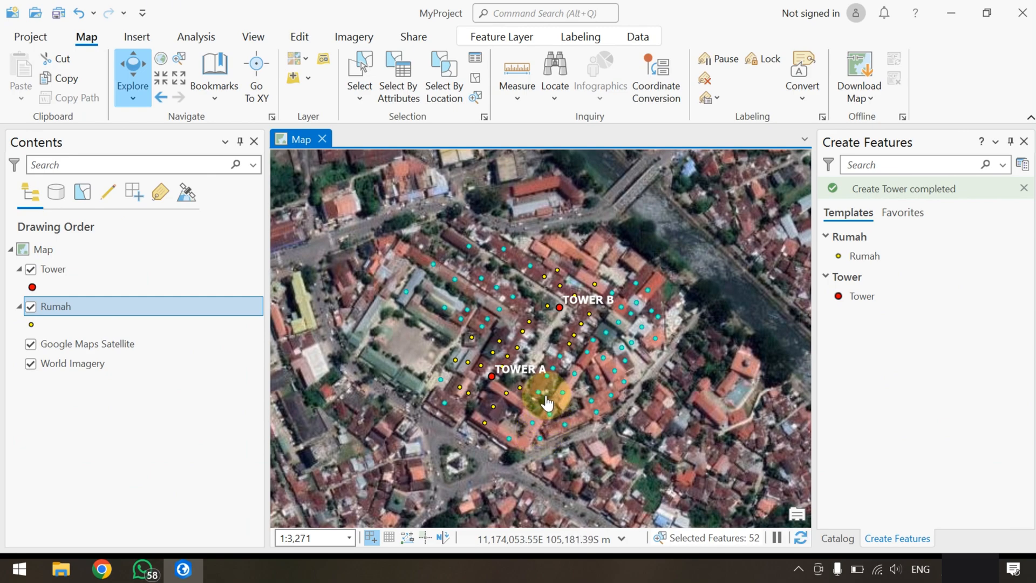
left_click(517, 96)
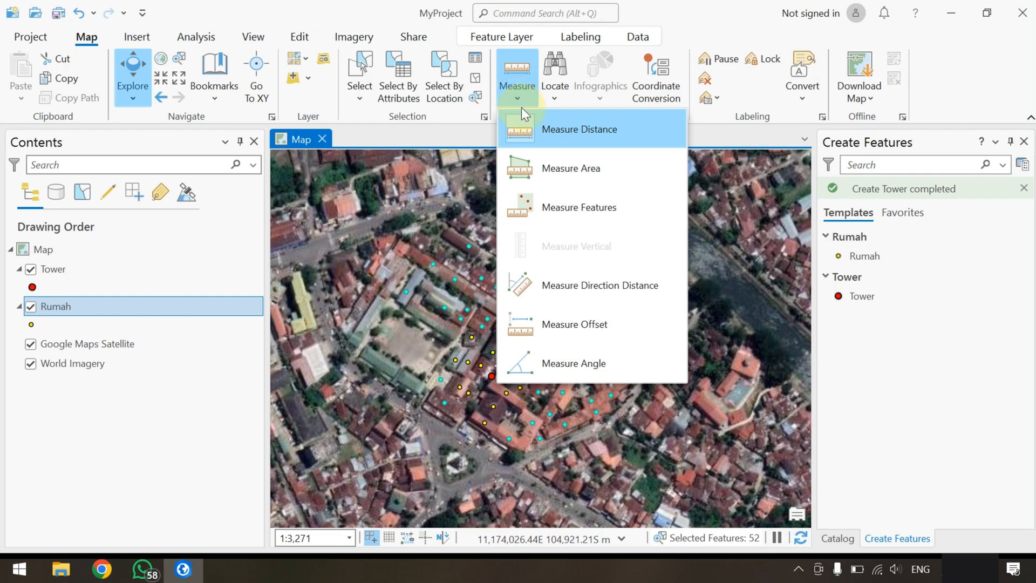
left_click(550, 129)
left_click_drag(545, 326, 641, 333)
left_click(596, 302)
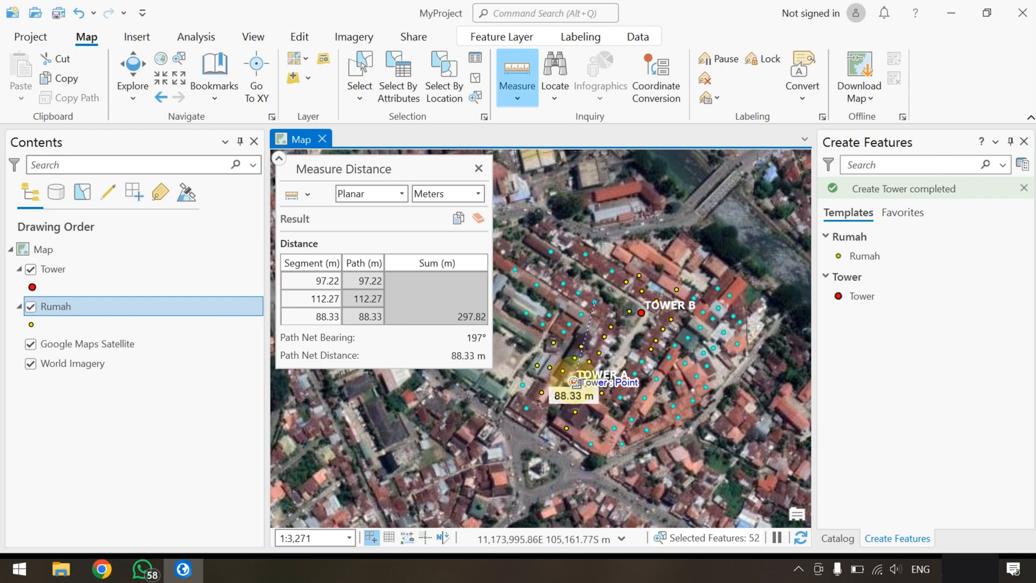
left_click(478, 217)
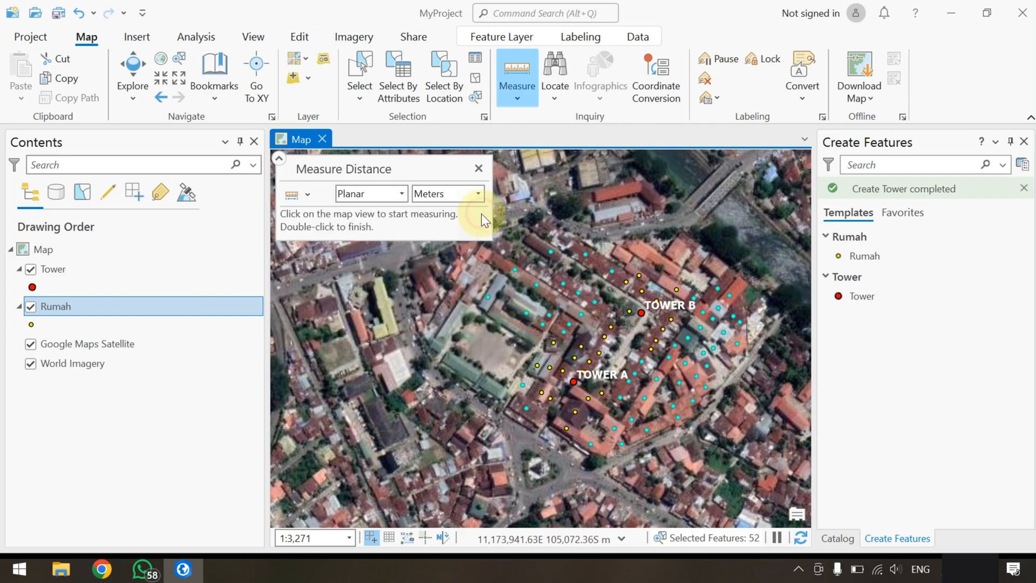
Measure the distances to Tower A from the nearest selected houses to its west, southwest and east, and close Measure Distance
left_click(522, 385)
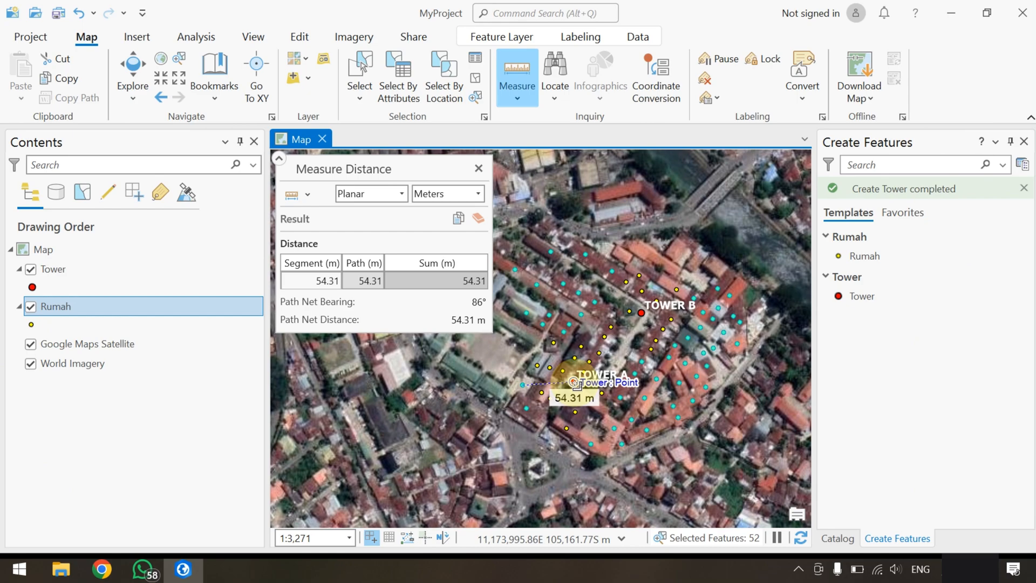
key("Escape")
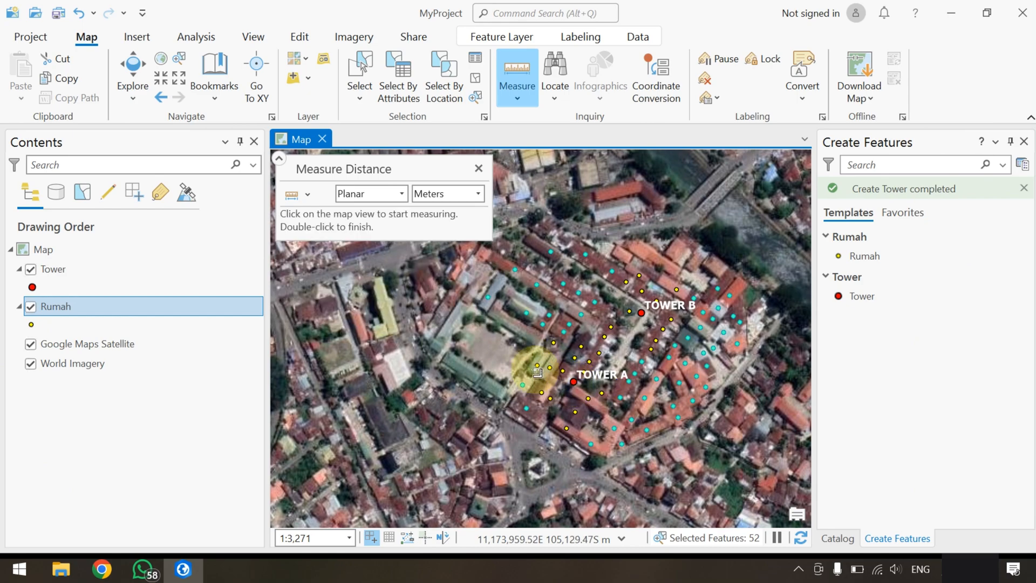
left_click(530, 410)
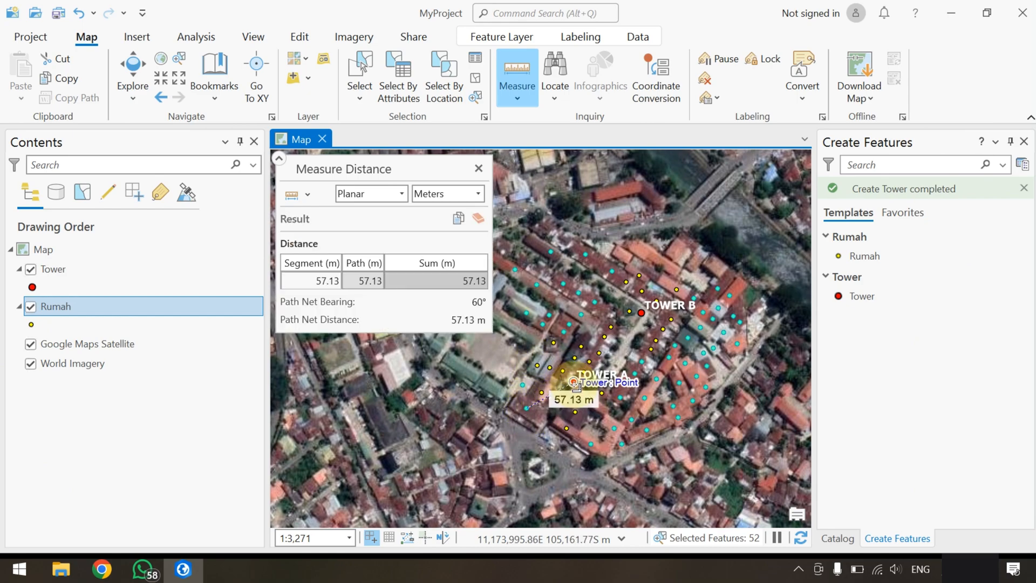
key("Escape")
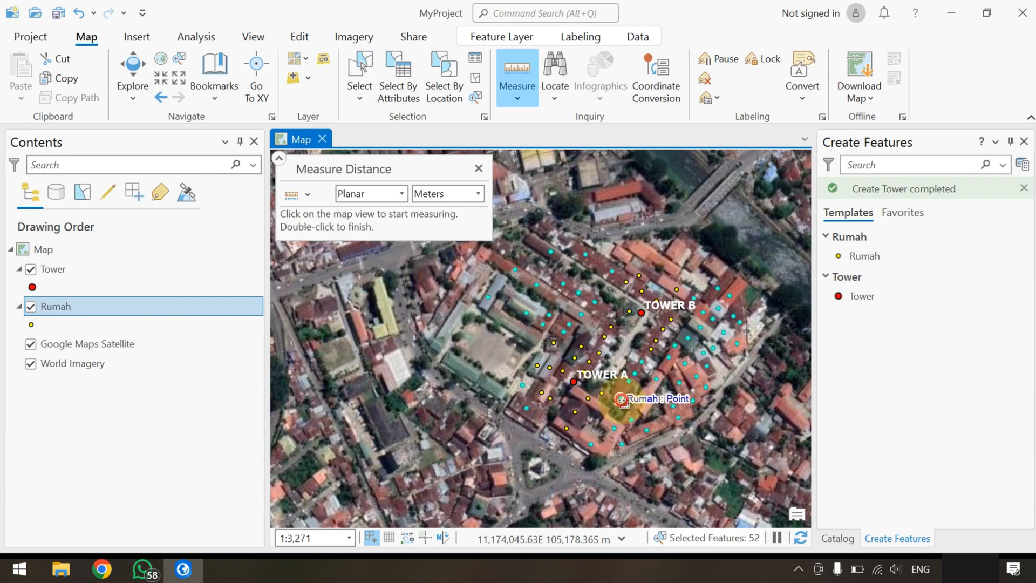
left_click(620, 397)
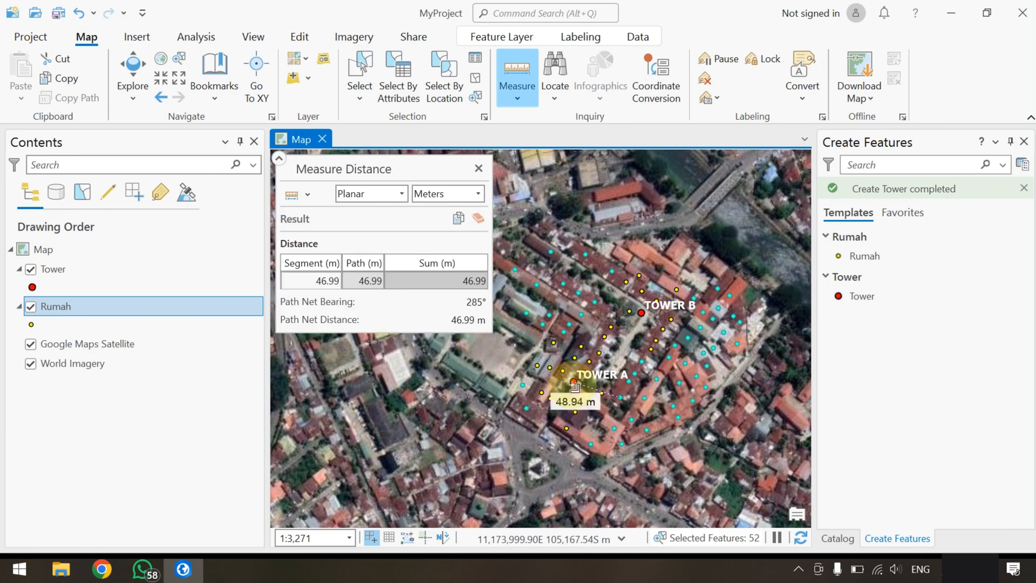
left_click(478, 168)
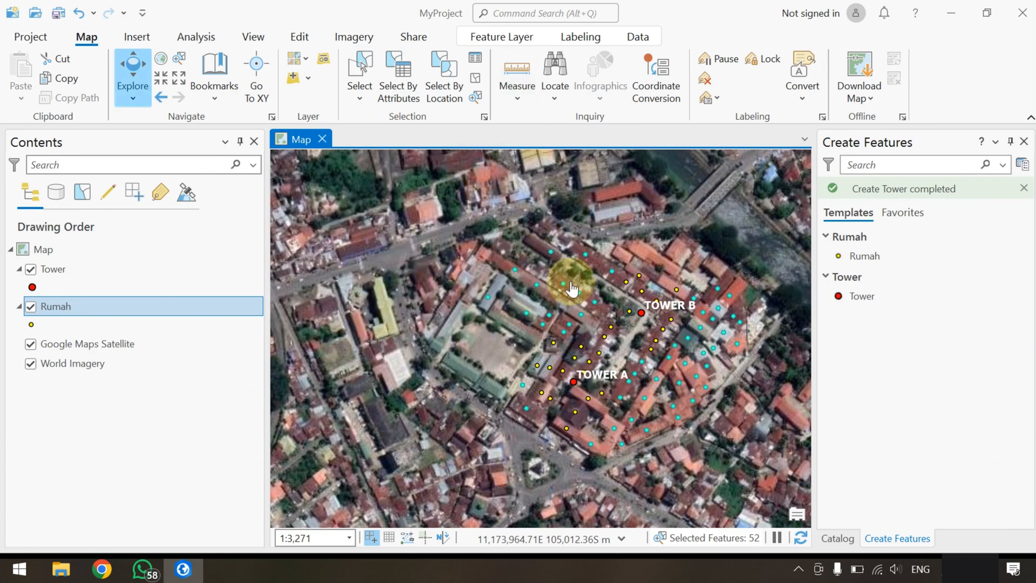
left_click(299, 36)
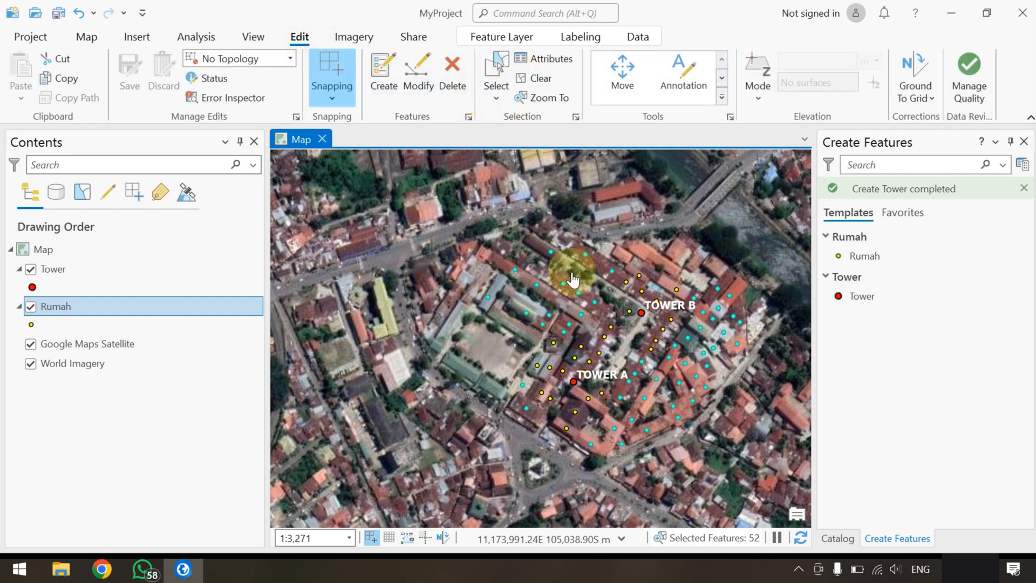
left_click_drag(574, 270, 499, 282)
left_click_drag(549, 307, 475, 284)
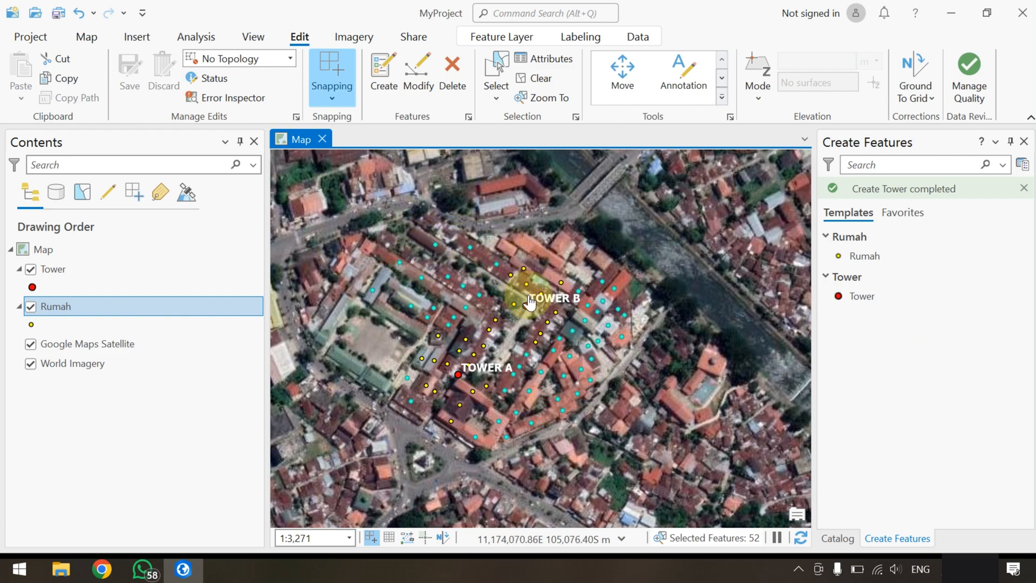
scroll(534, 305, "up", 2)
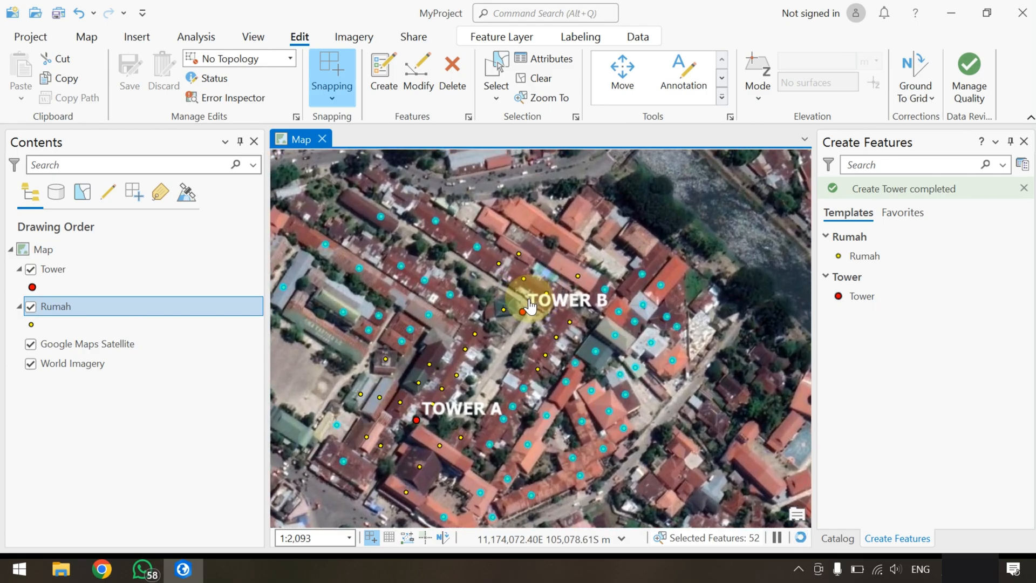
scroll(551, 317, "down", 2)
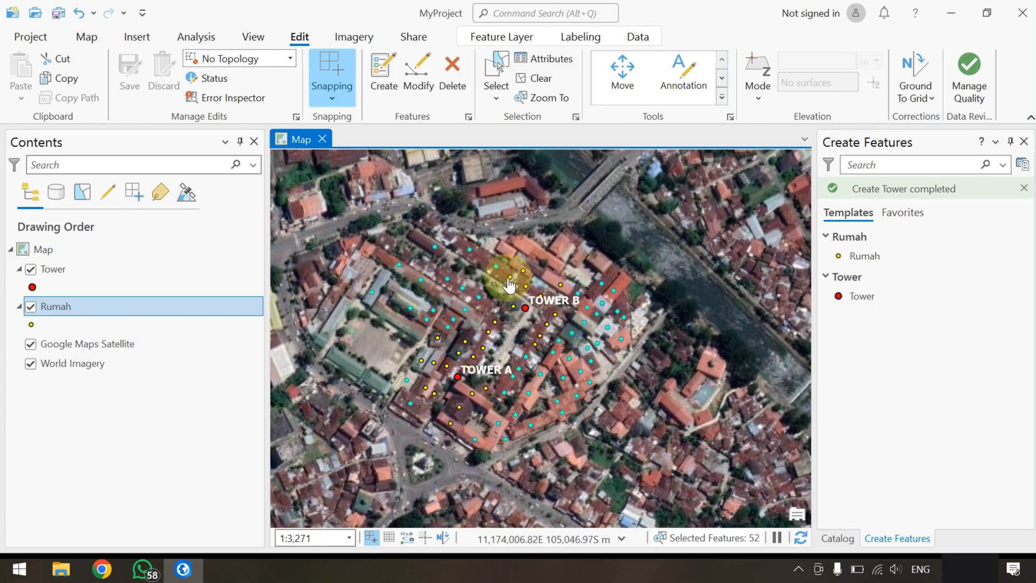
left_click_drag(569, 262, 588, 263)
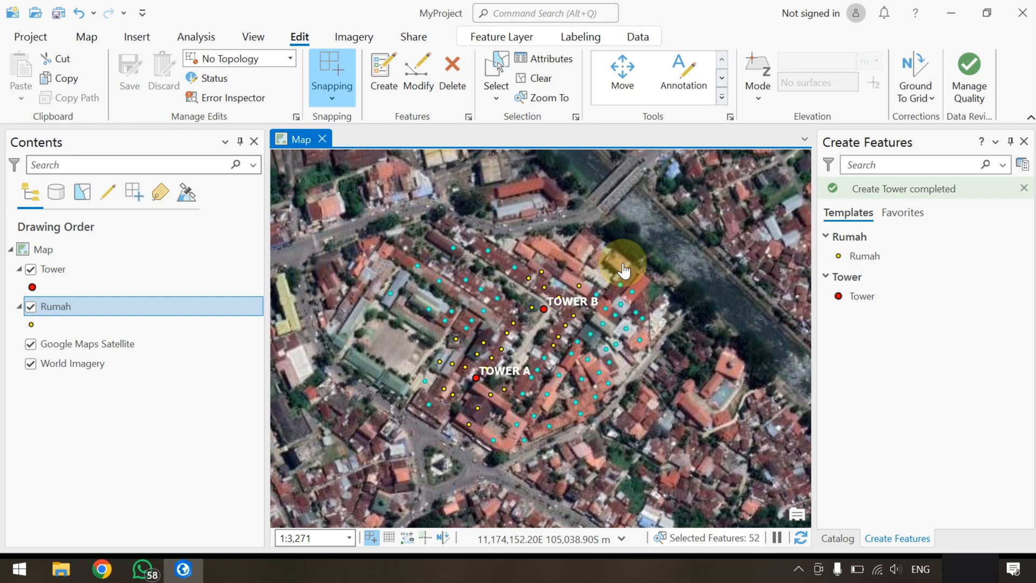
left_click(798, 570)
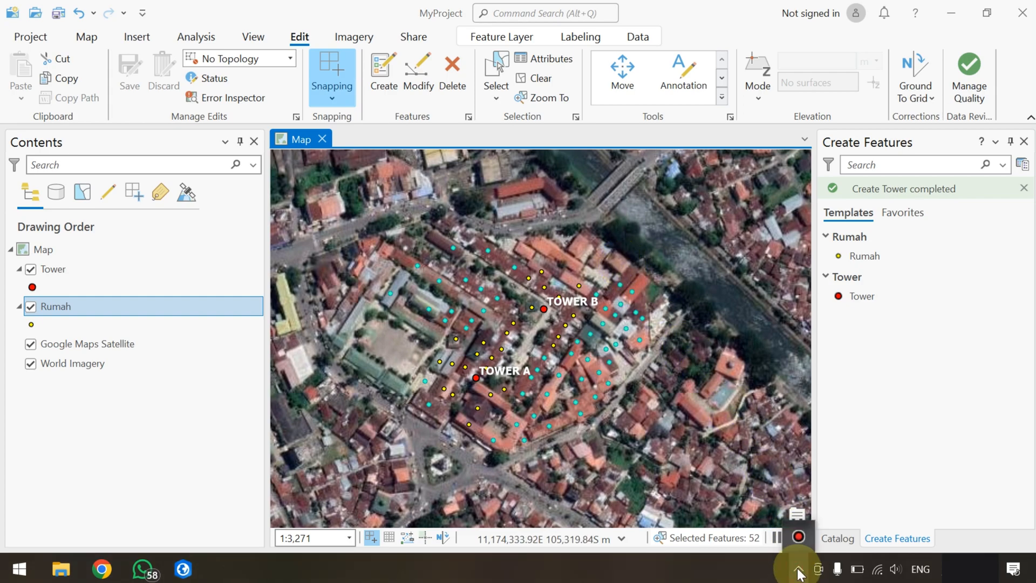
left_click(798, 538)
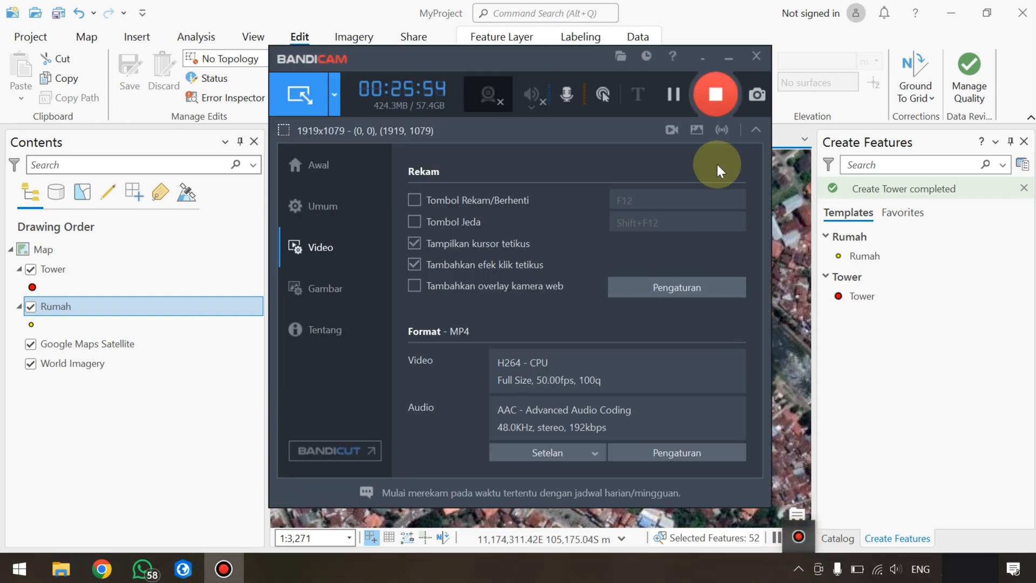
left_click(713, 94)
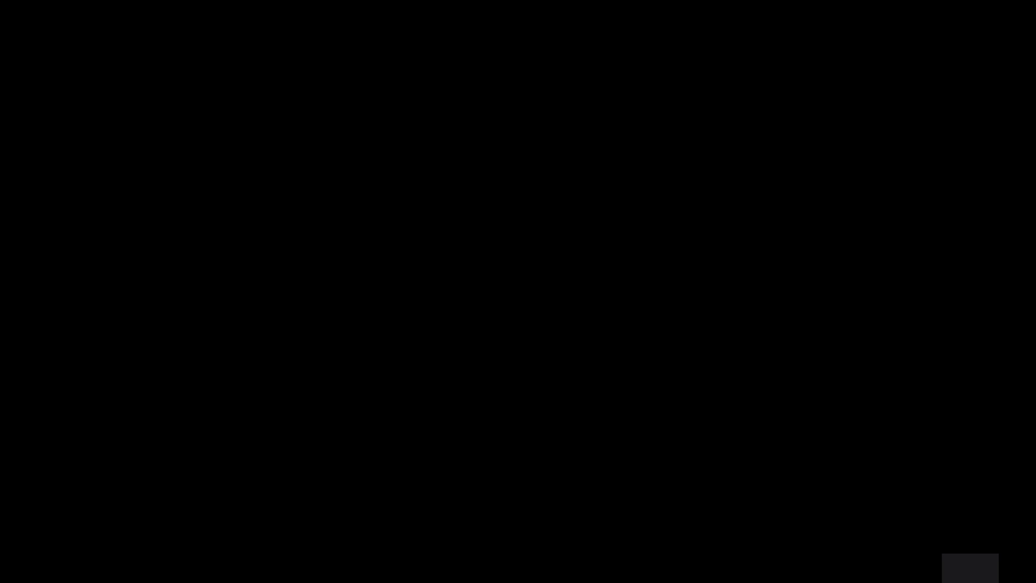